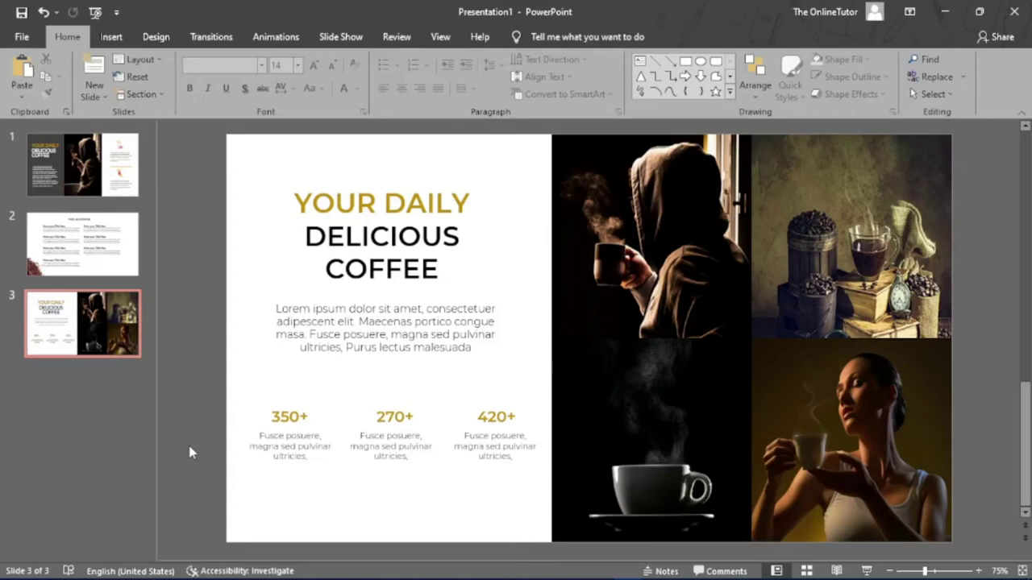
Step: Review the title slide and the agenda slide's title, item headings and body text
left_click(100, 186)
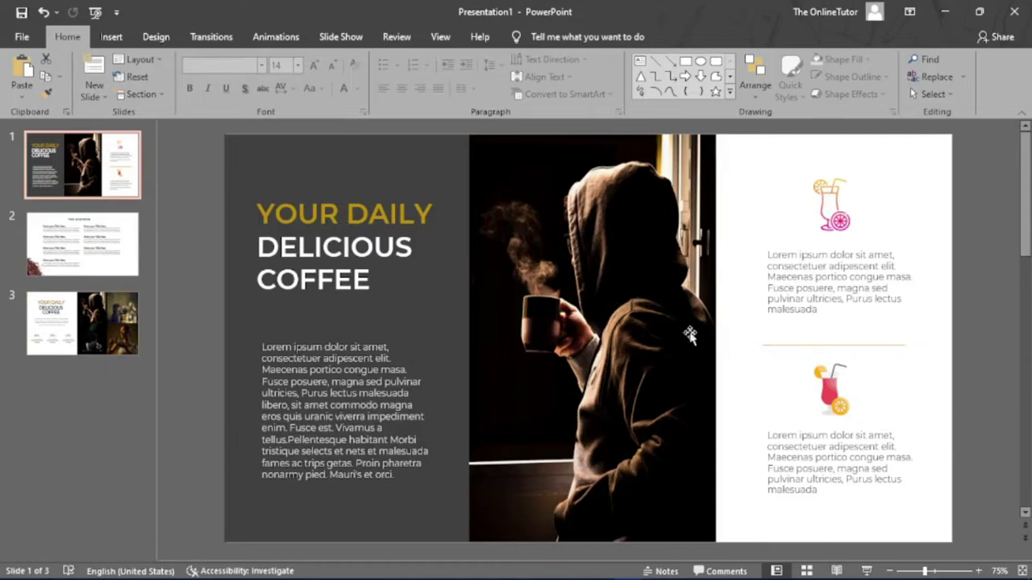
left_click(70, 262)
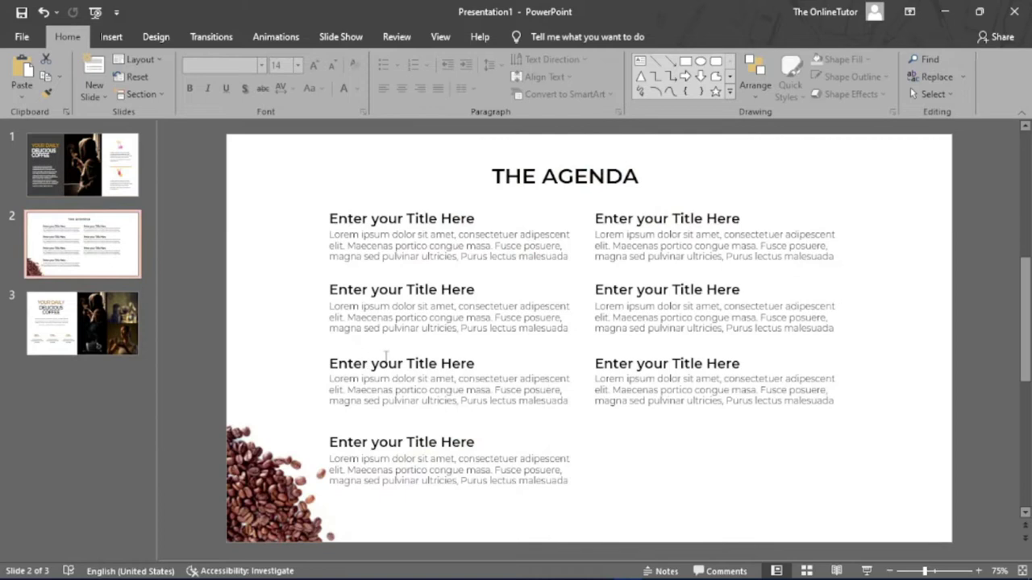
left_click_drag(498, 182, 645, 184)
left_click(457, 211)
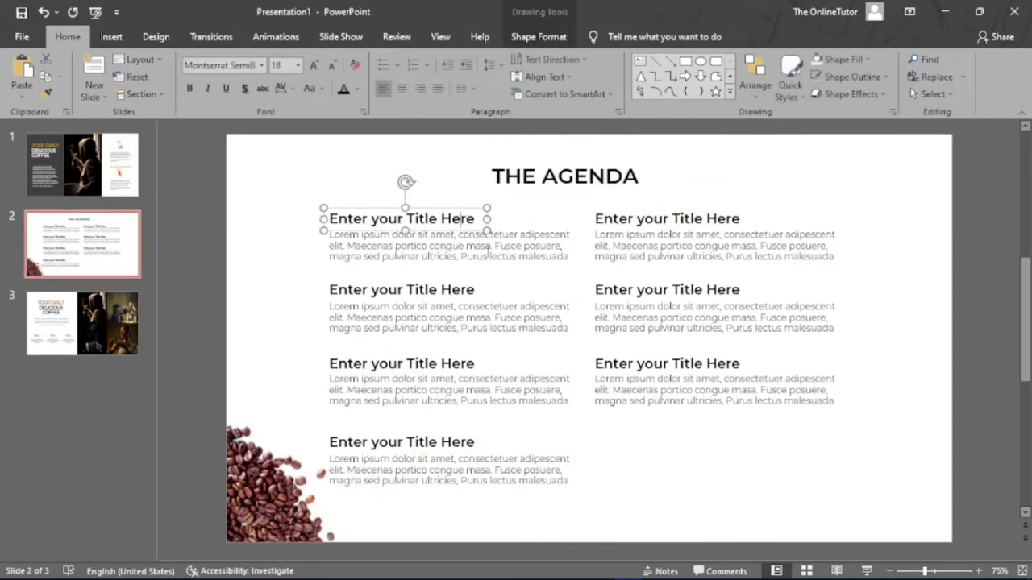
left_click(487, 255)
left_click(442, 293)
left_click(442, 318)
Step: Run the slide show from slide 1 through the coffee photo slide, then end it
left_click(102, 315)
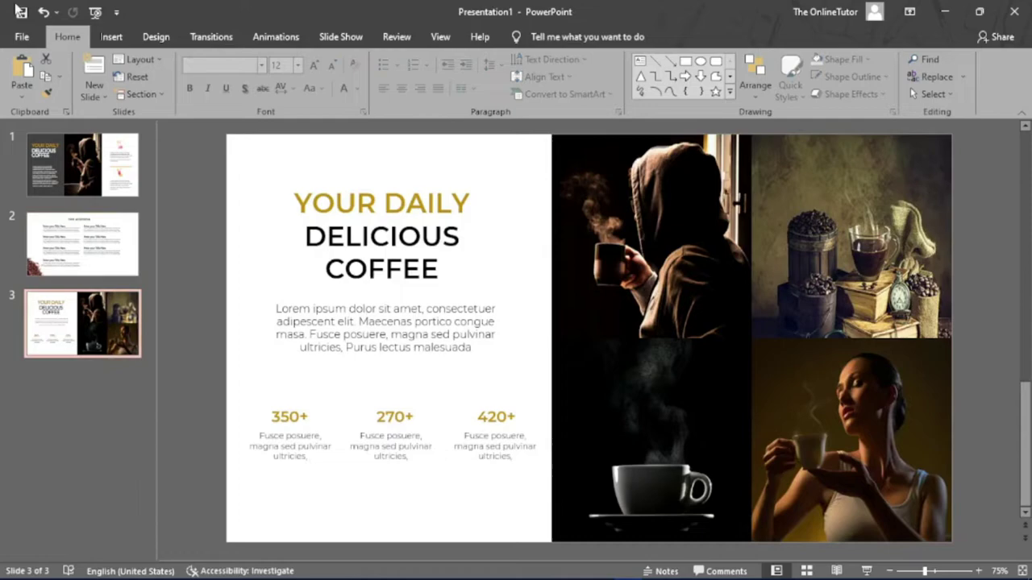
left_click(95, 13)
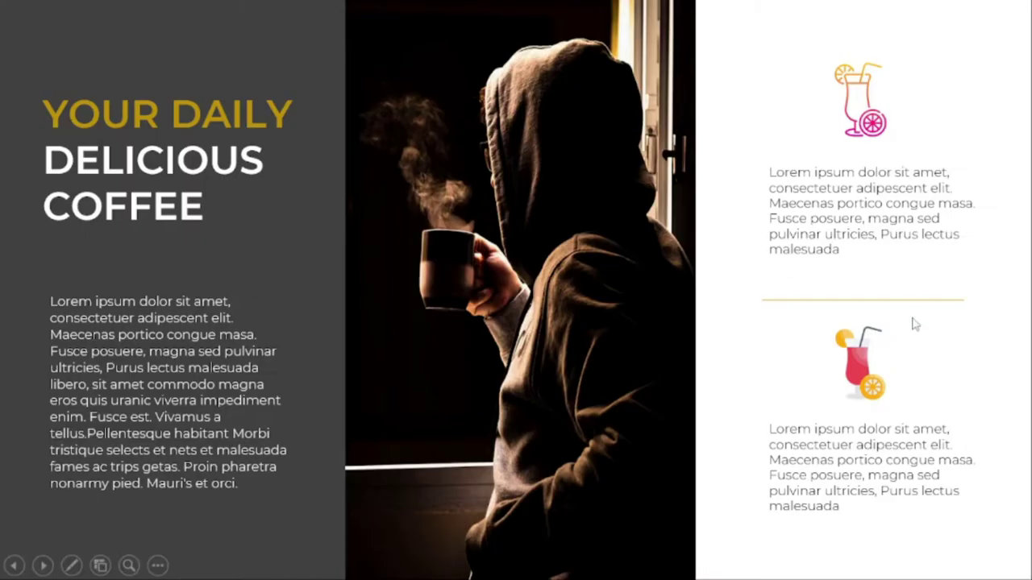
left_click(996, 303)
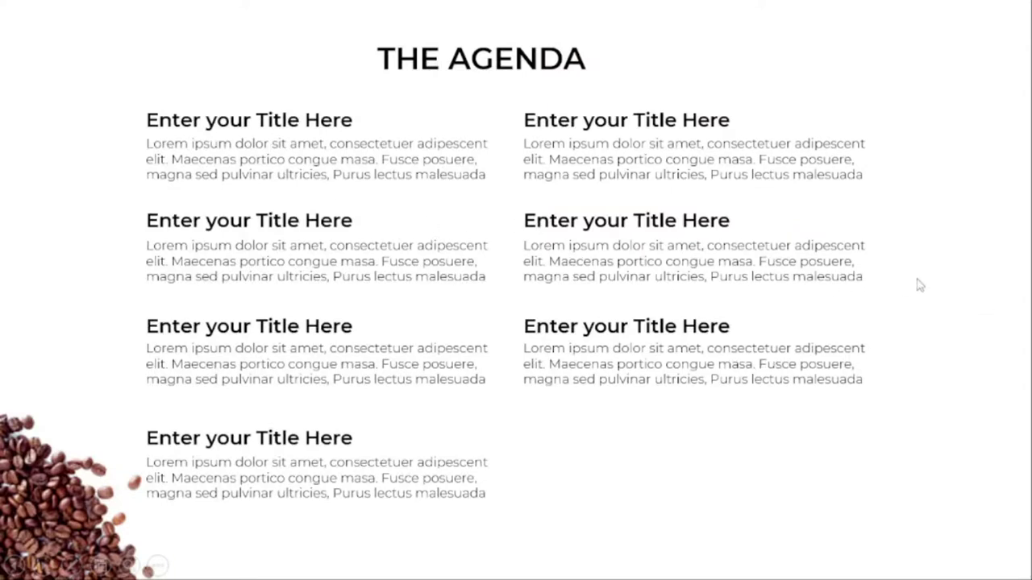
left_click(989, 273)
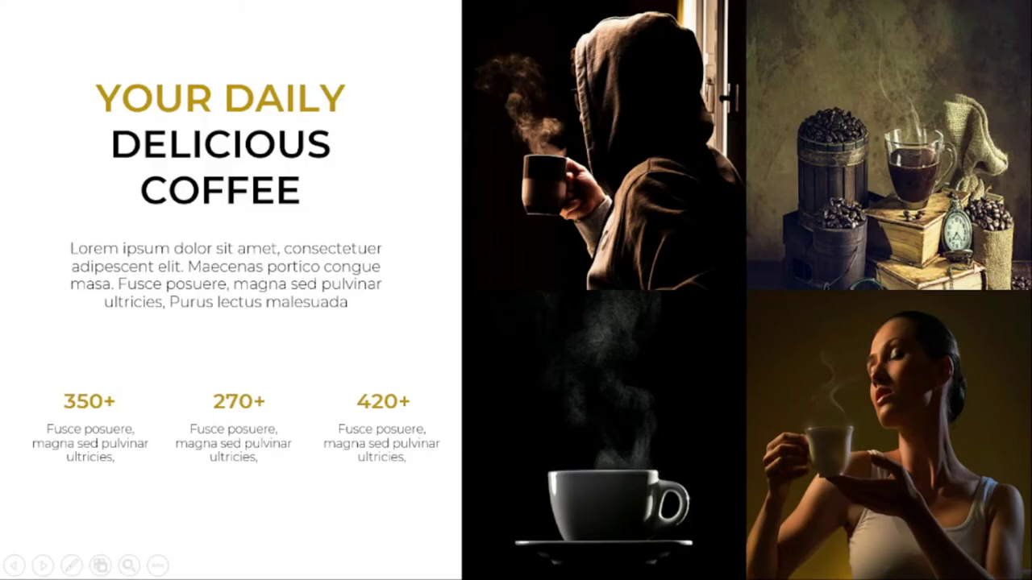
key("Escape")
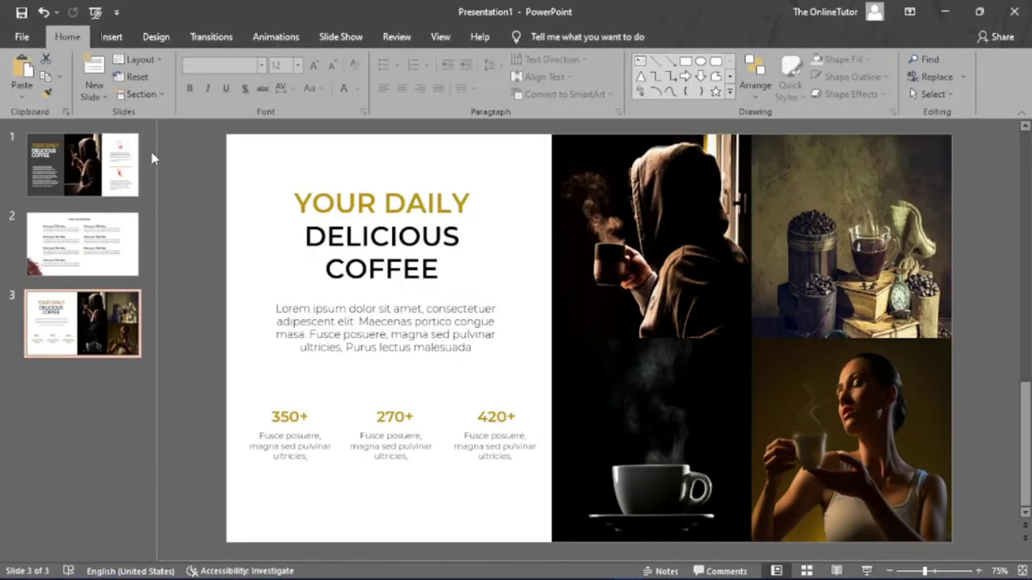
Step: Insert a new Blank-layout slide right after the dark coffee title slide
left_click(91, 169)
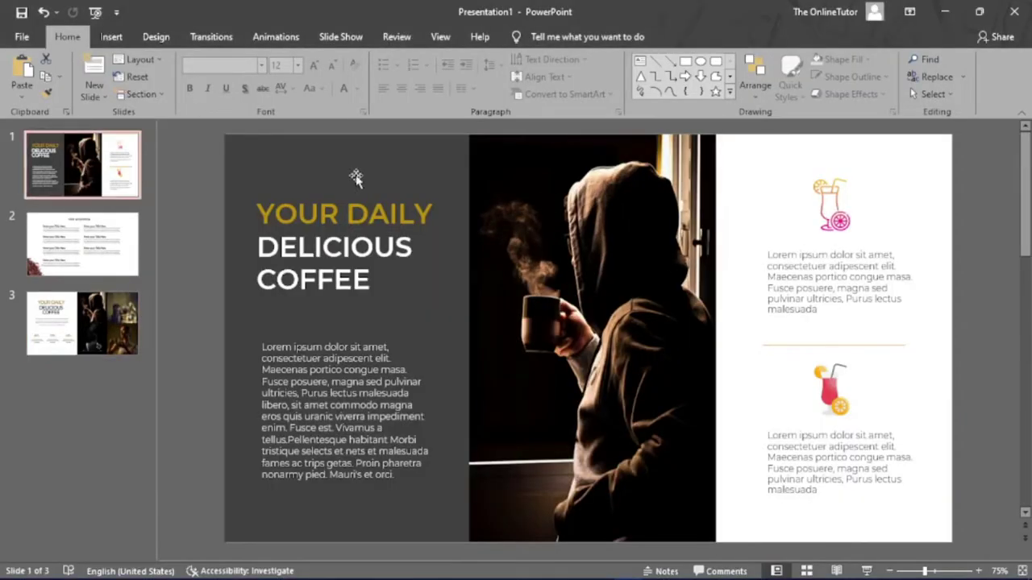
left_click(161, 63)
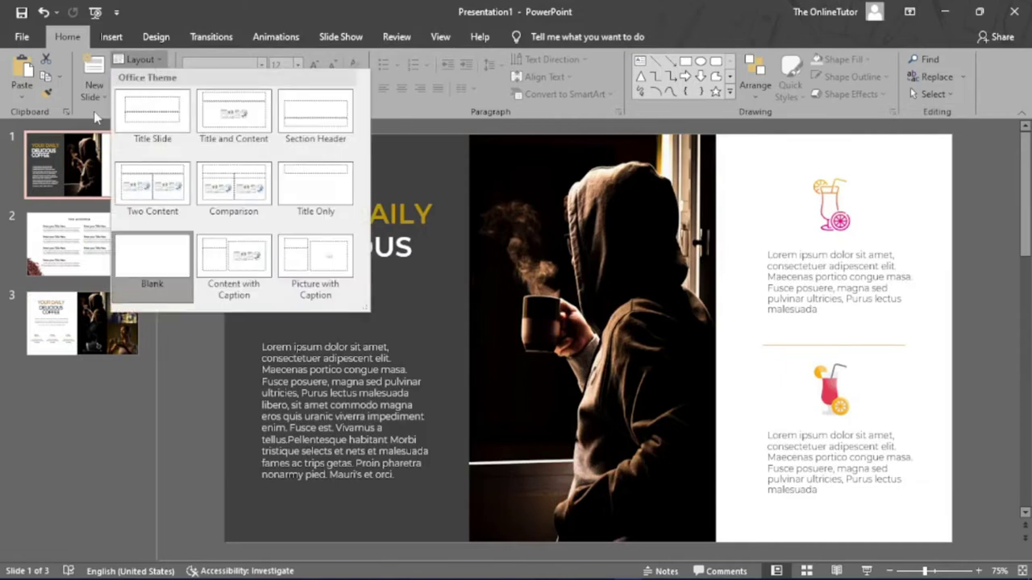
left_click(105, 103)
left_click(107, 102)
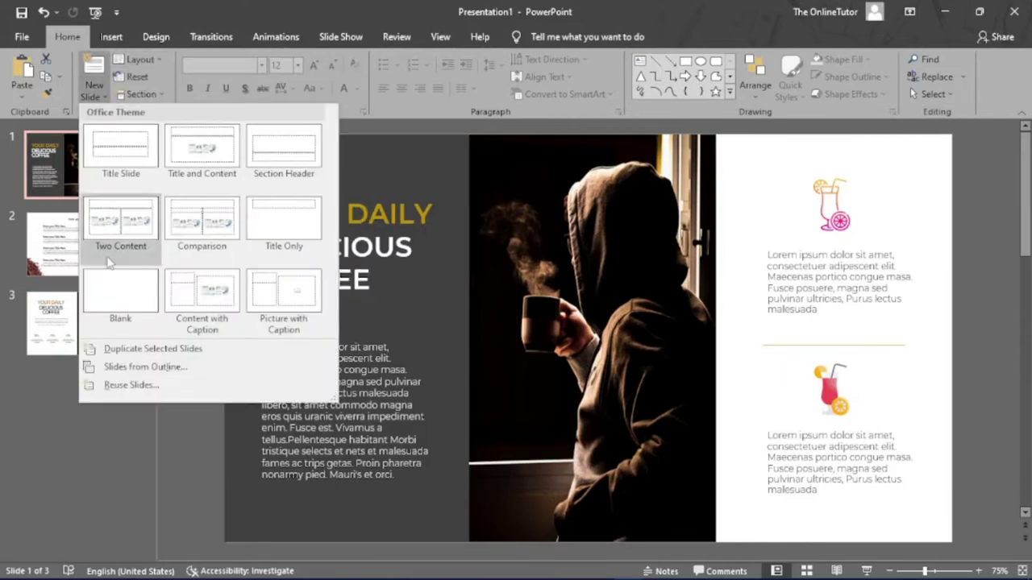
left_click(121, 300)
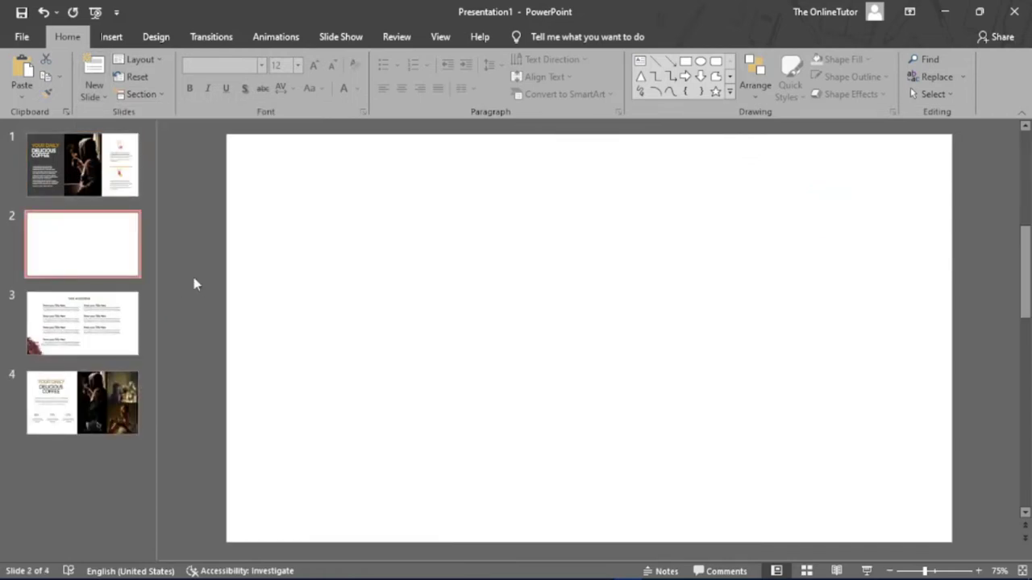
Step: Draw a rectangle on slide 2 from the top-left corner down to the bottom edge
left_click(111, 38)
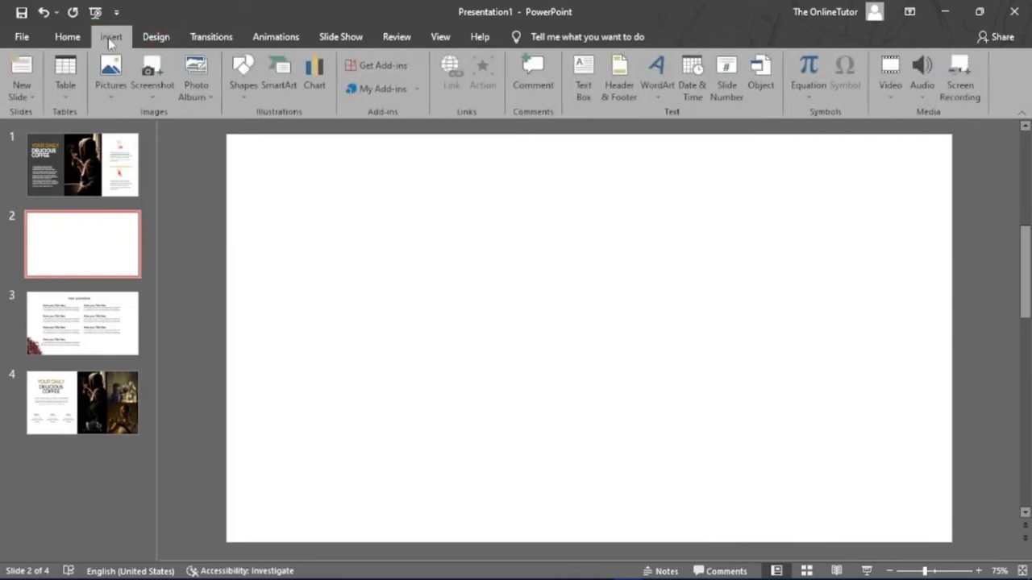
left_click(241, 95)
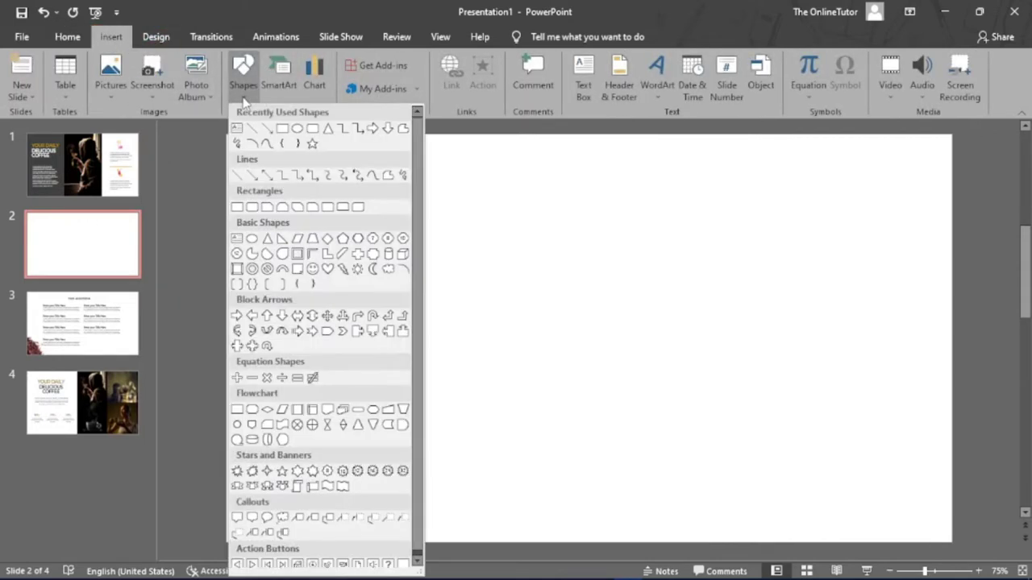
left_click(281, 129)
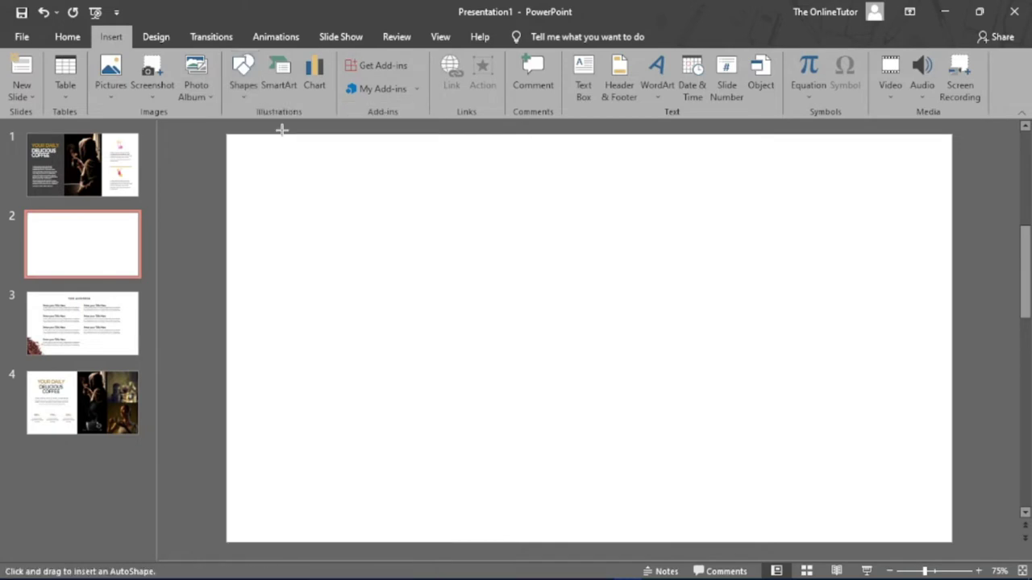
left_click_drag(227, 134, 399, 184)
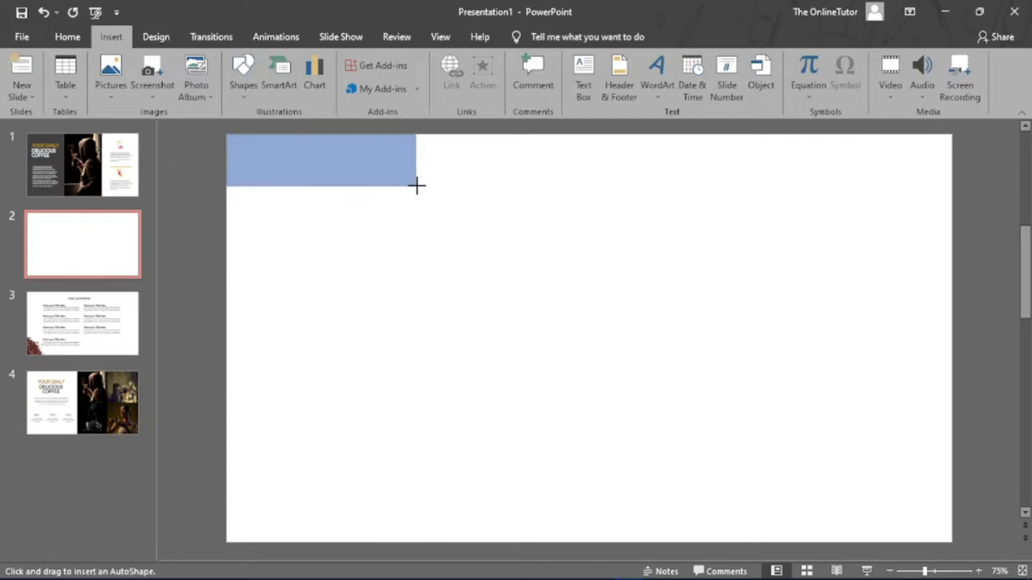
left_click_drag(400, 184, 415, 546)
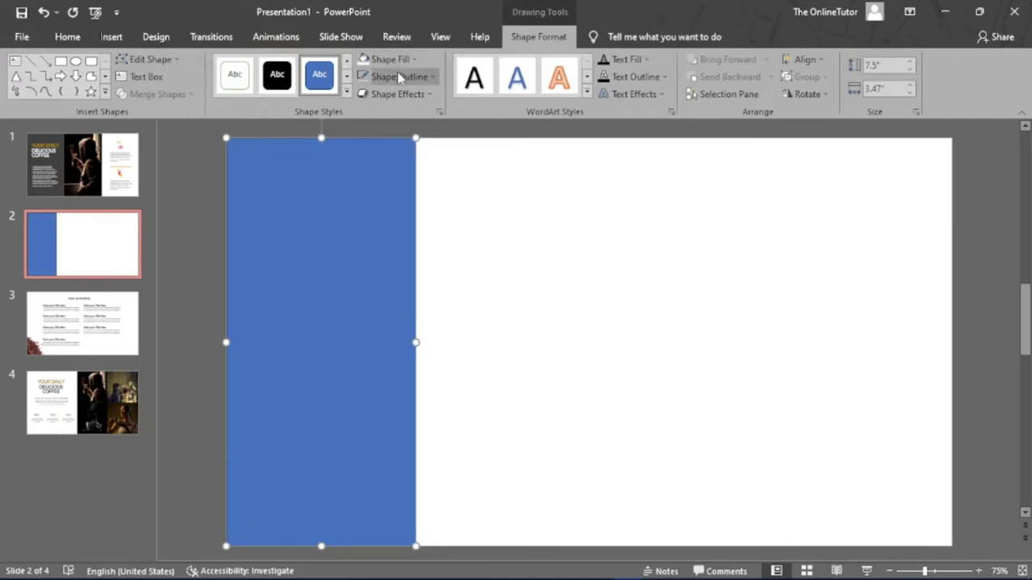
Step: Give the slide 2 rectangle a dark grey fill and no outline
left_click(415, 60)
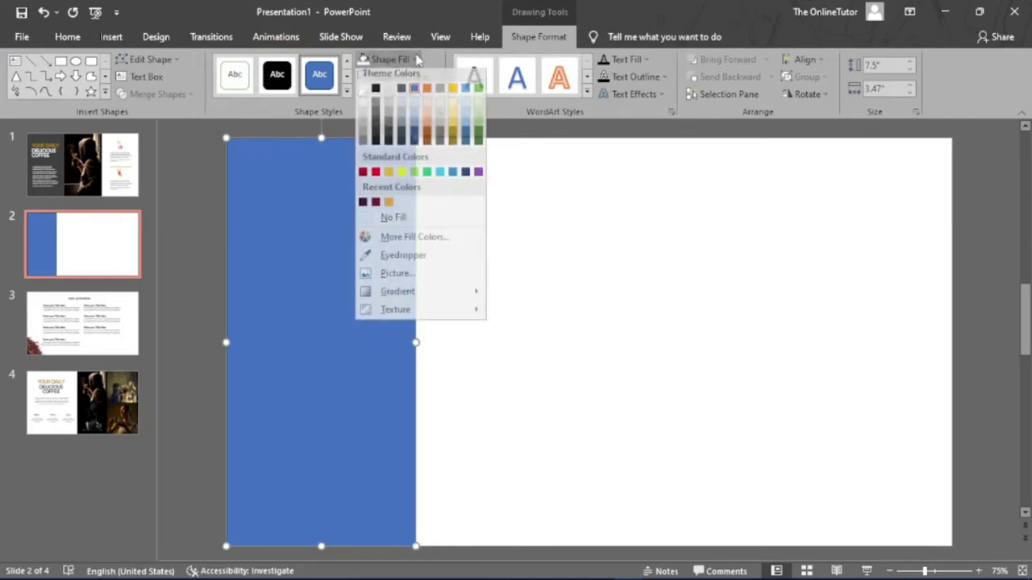
left_click(375, 119)
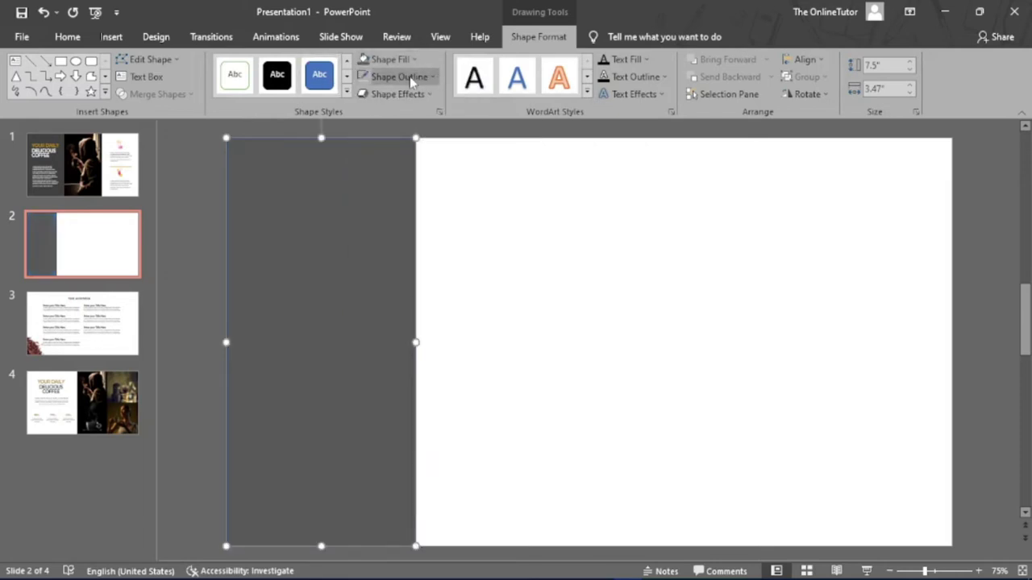
left_click(431, 77)
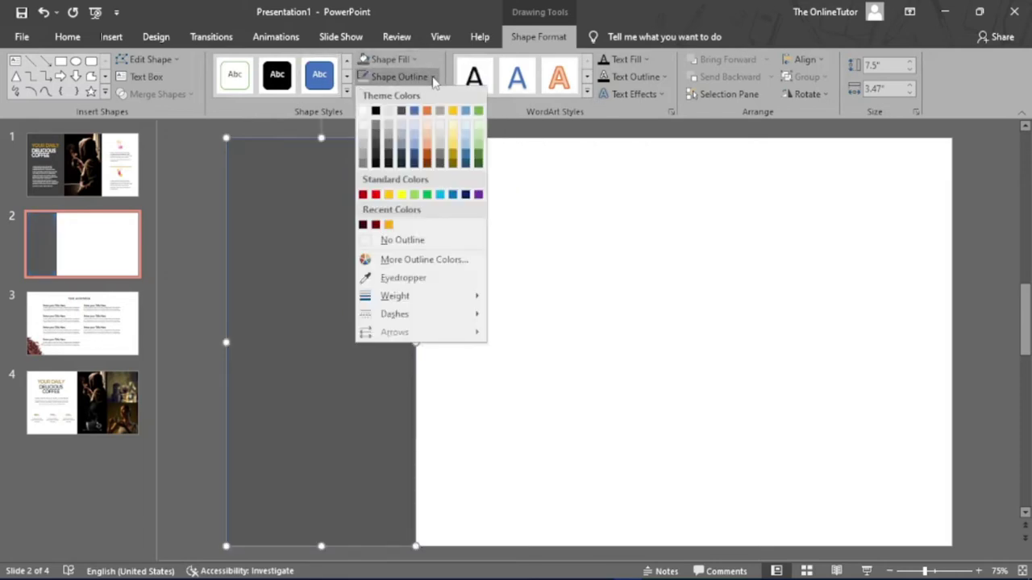
left_click(403, 240)
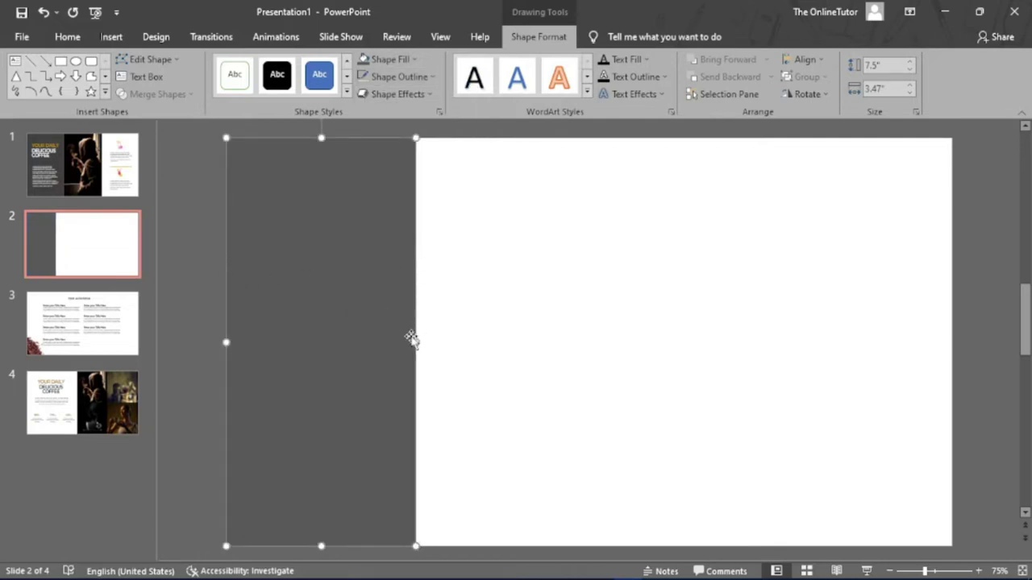
Step: Widen the dark grey rectangle to about 4.07" and compare it with slide 1's panel
left_click_drag(414, 342, 440, 342)
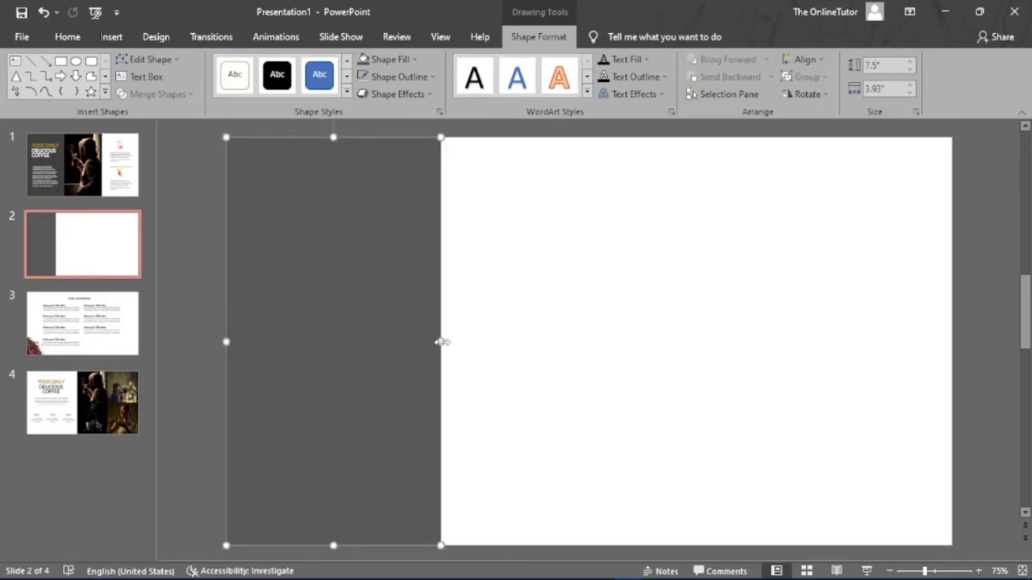
left_click(198, 264)
left_click(348, 315)
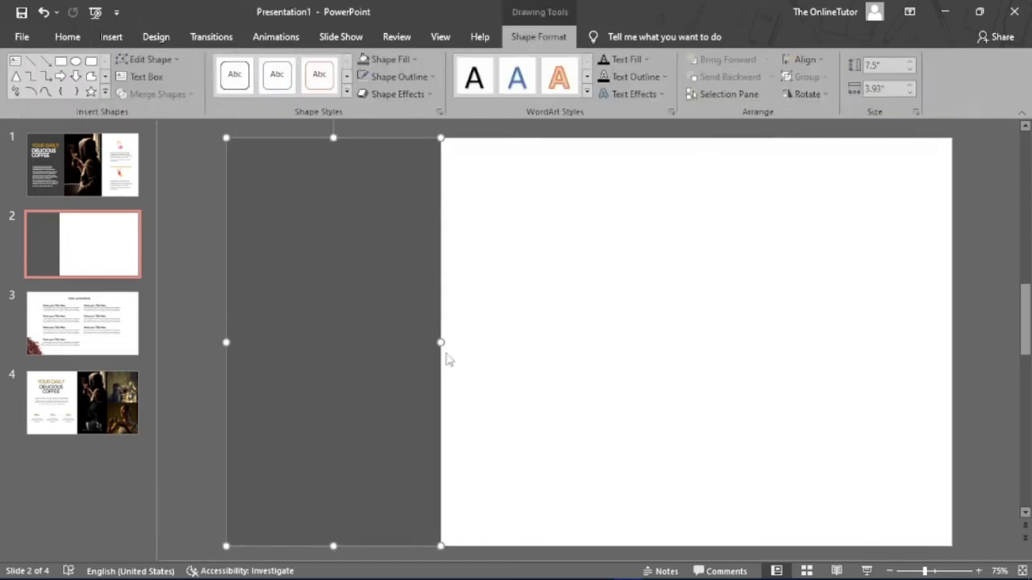
left_click_drag(442, 343, 449, 342)
left_click(84, 153)
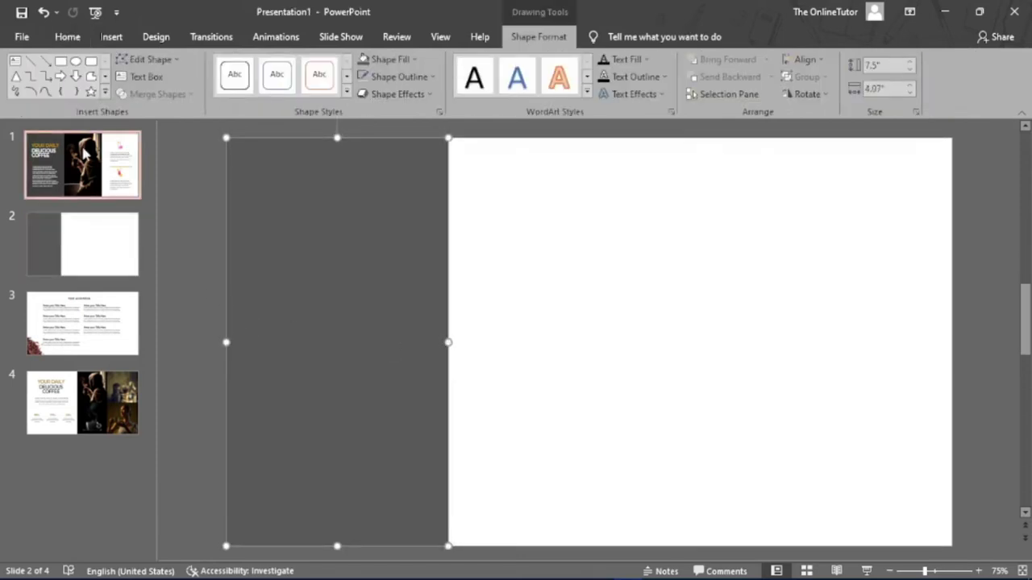
Step: Check the size values of slide 1's dark left panel
left_click(355, 185)
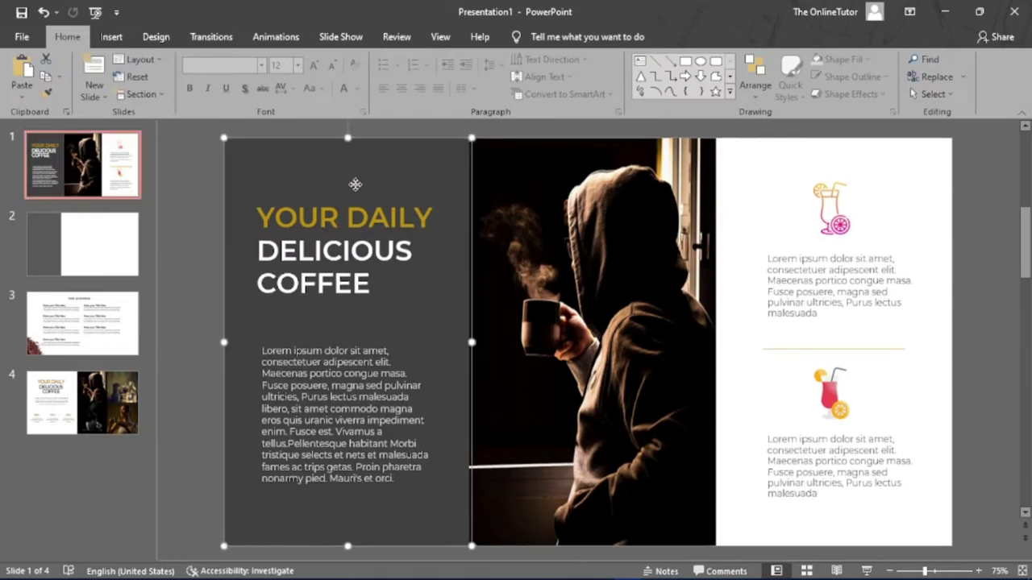
double_click(355, 185)
left_click(887, 65)
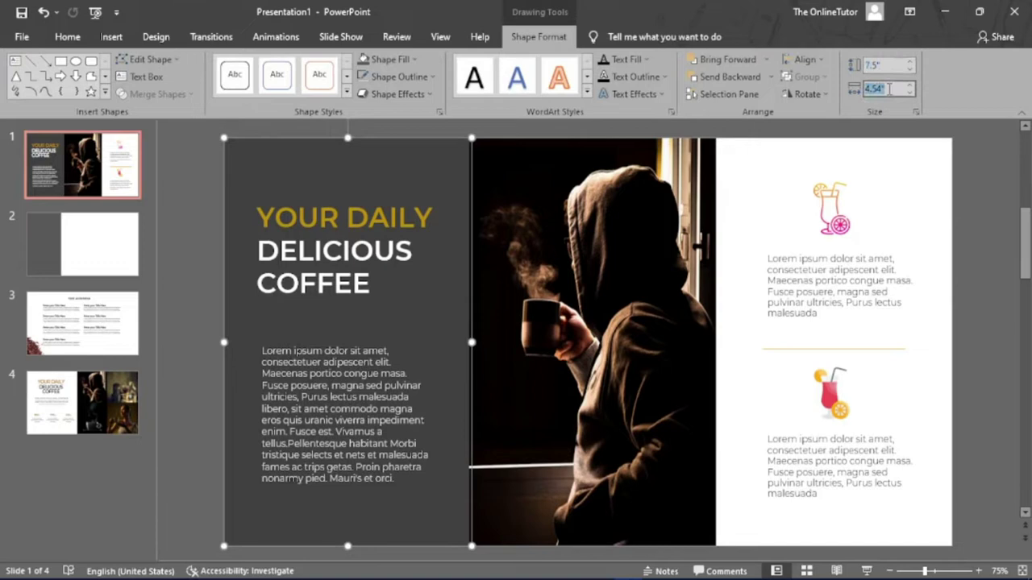
left_click(178, 234)
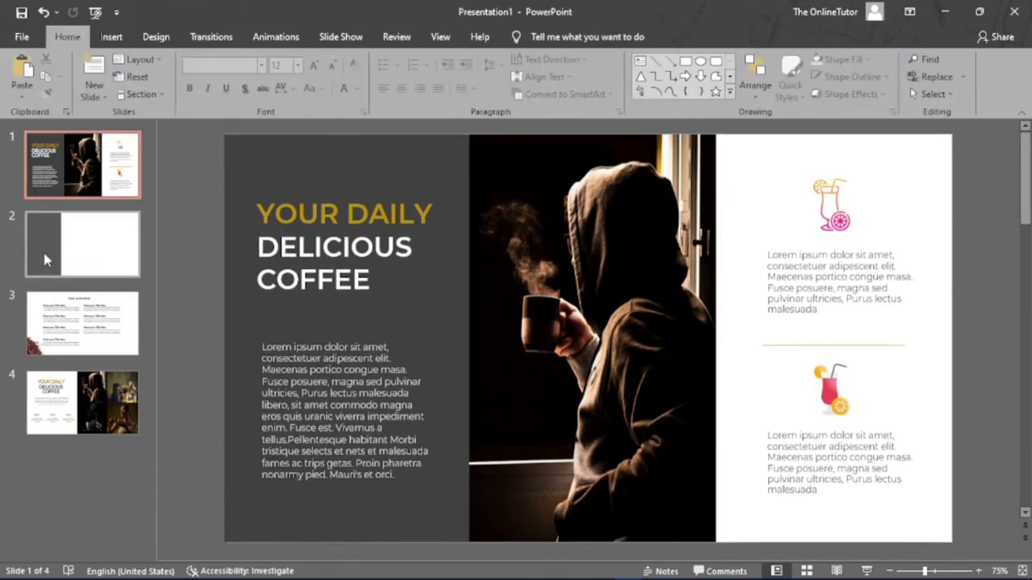
left_click(42, 249)
Step: Set the width of slide 2's grey rectangle to 4.54"
left_click(384, 267)
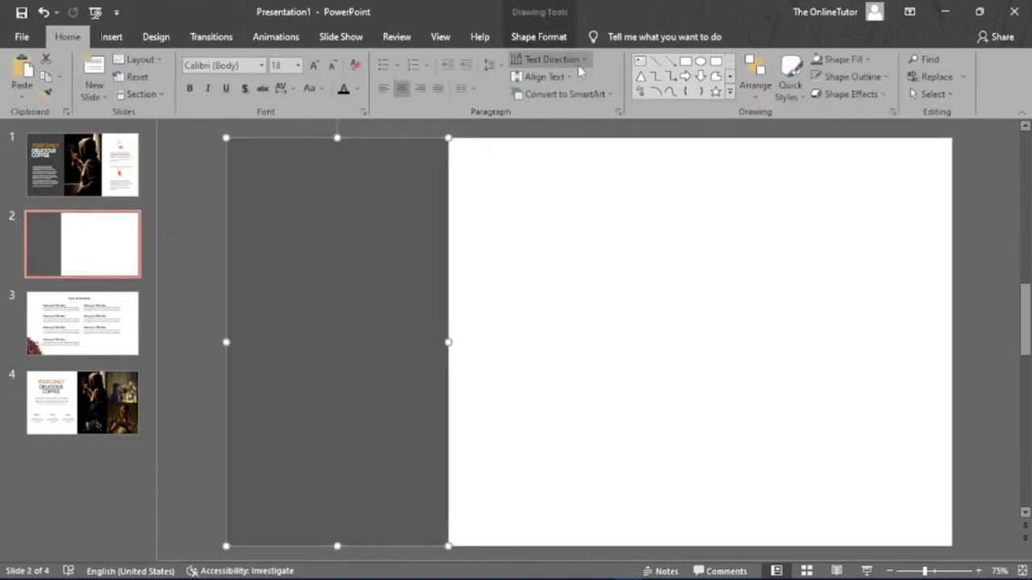
left_click(538, 36)
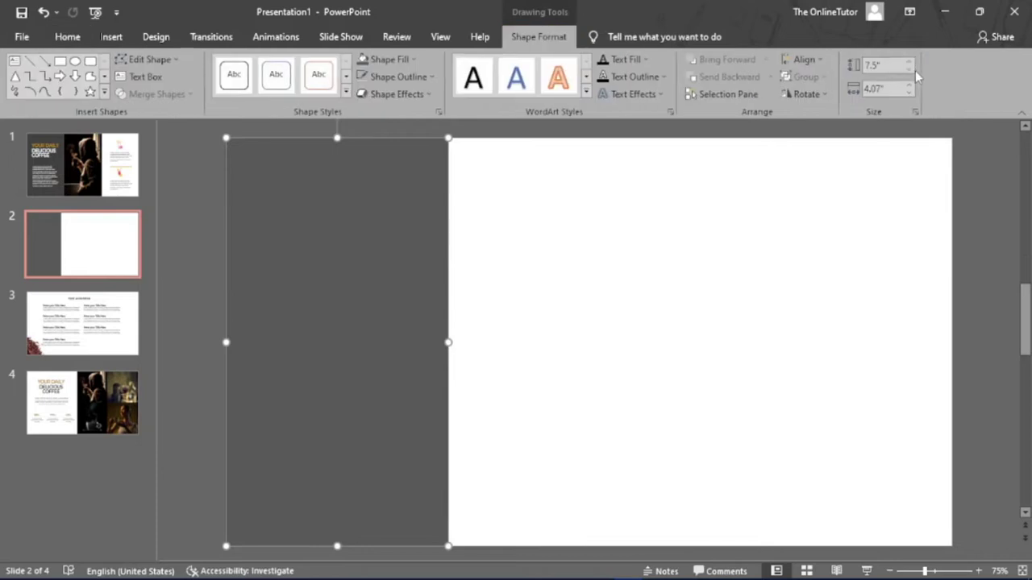
left_click(877, 88)
left_click(880, 90)
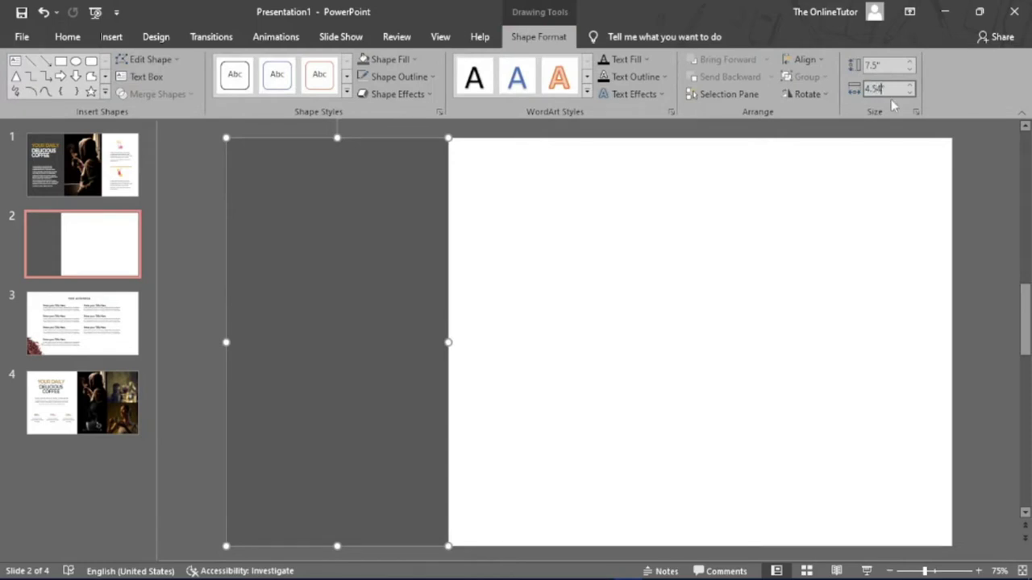
key("Return")
left_click(760, 256)
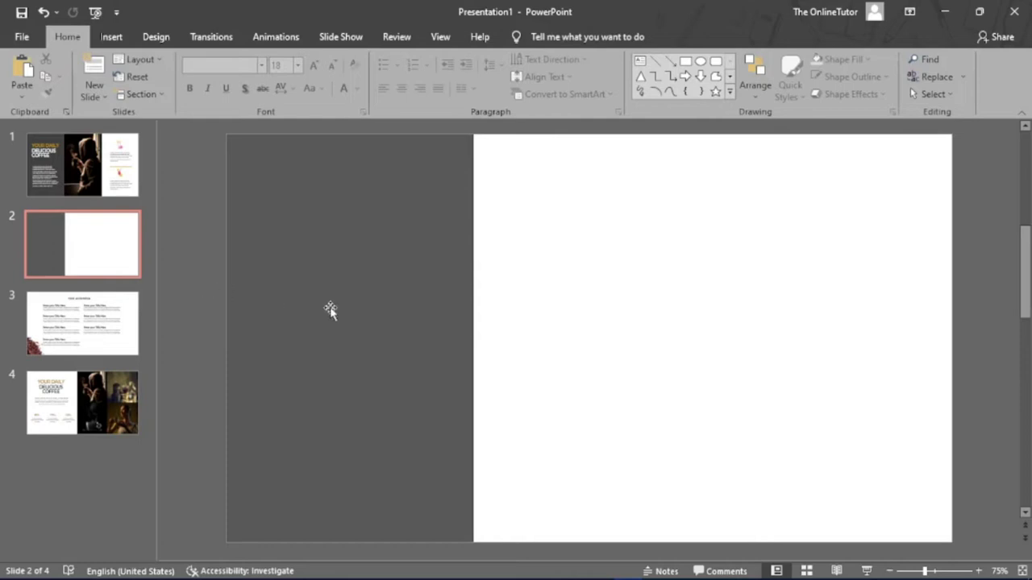
left_click(357, 287)
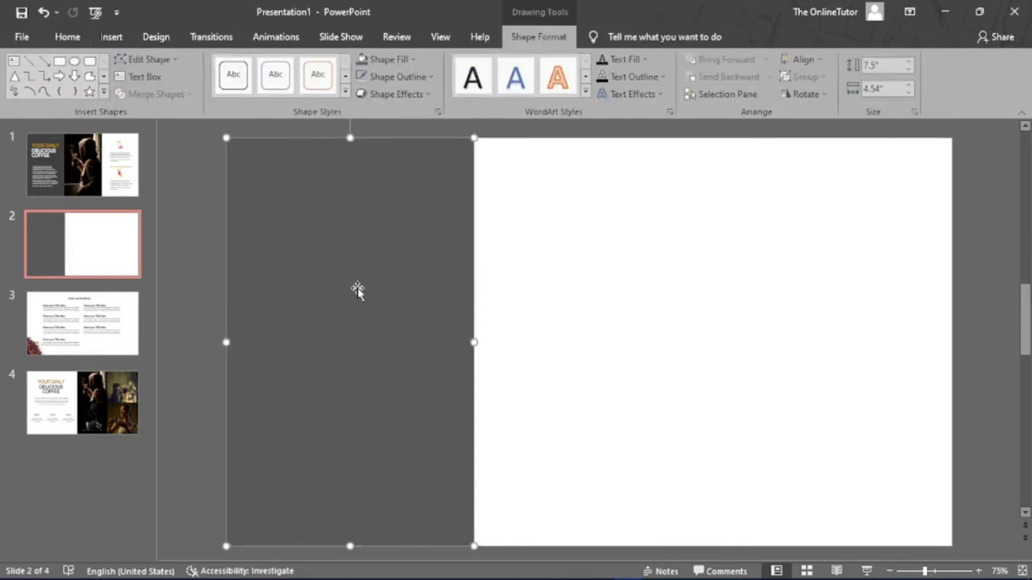
left_click(70, 36)
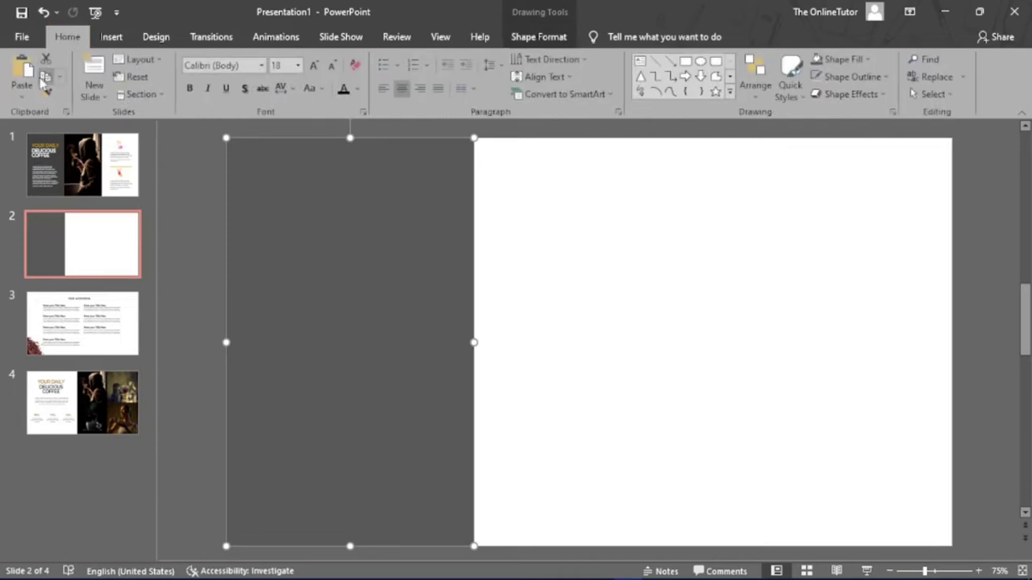
Step: Paste a copy of the grey rectangle and place it in the middle third of slide 2
left_click(564, 254)
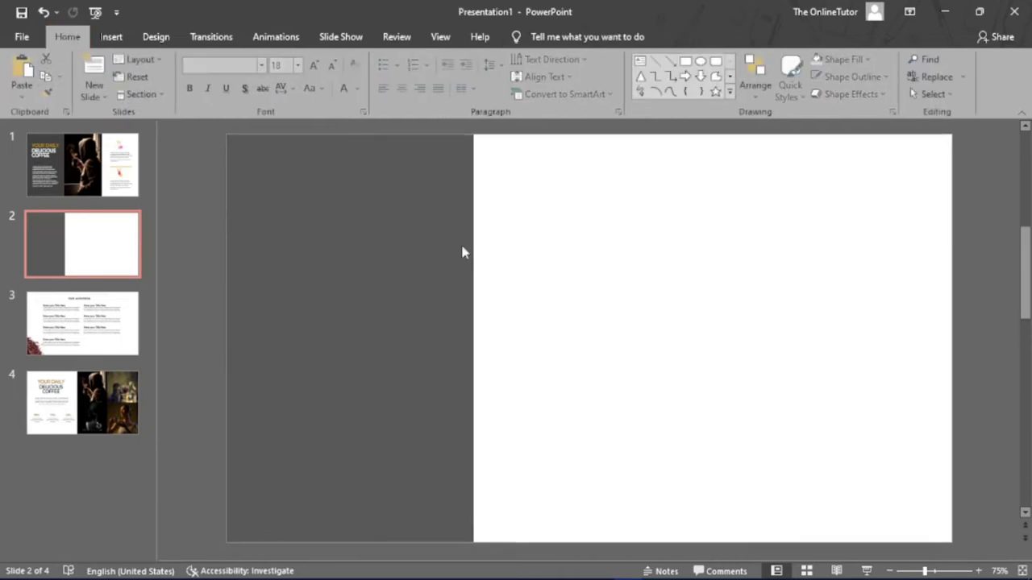
left_click(24, 69)
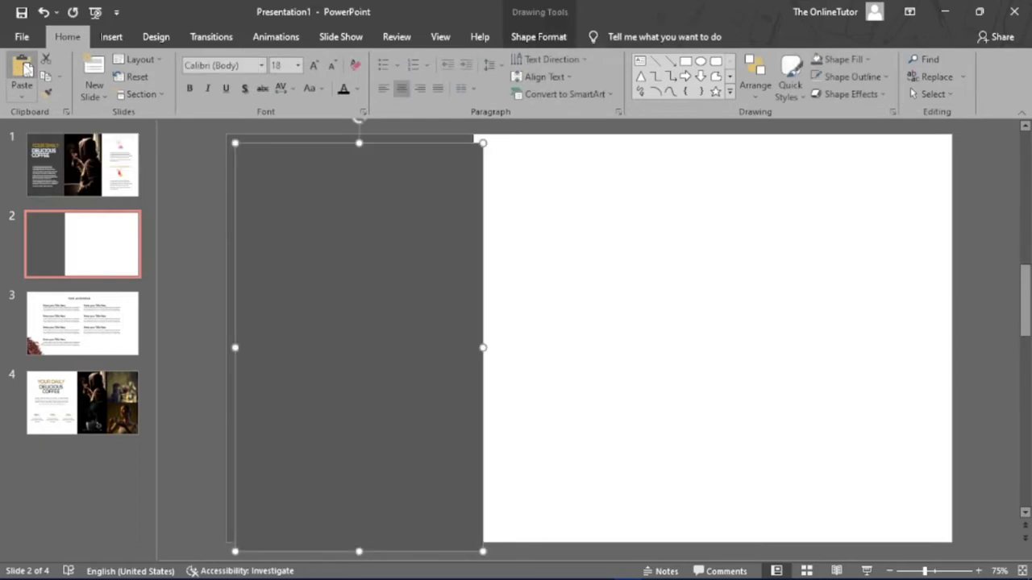
mouse_move(333, 233)
left_mouse_down()
mouse_move(583, 230)
mouse_move(571, 227)
left_mouse_up()
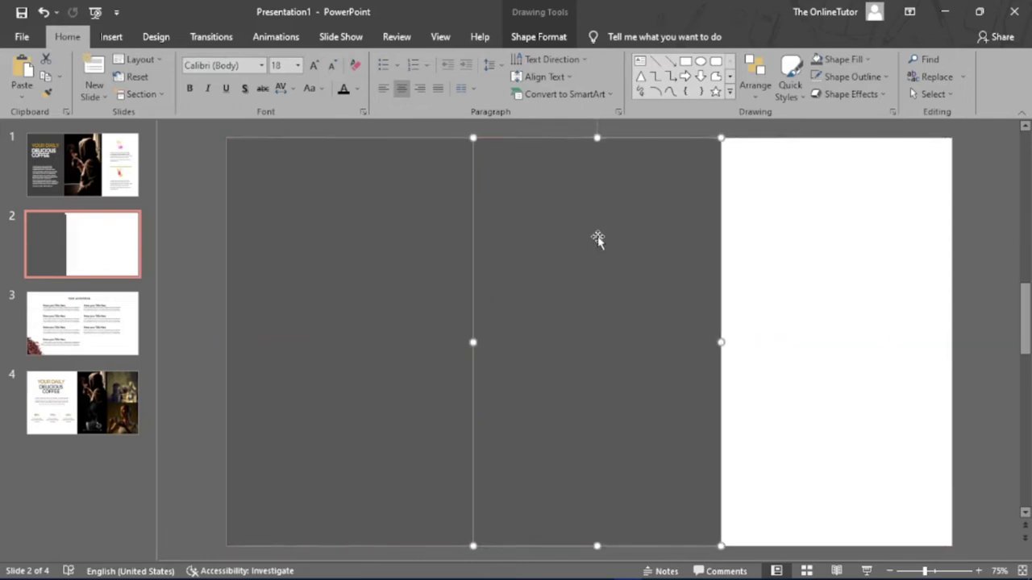
left_click(795, 257)
Step: Fill the middle panel with light grey
left_click(585, 277)
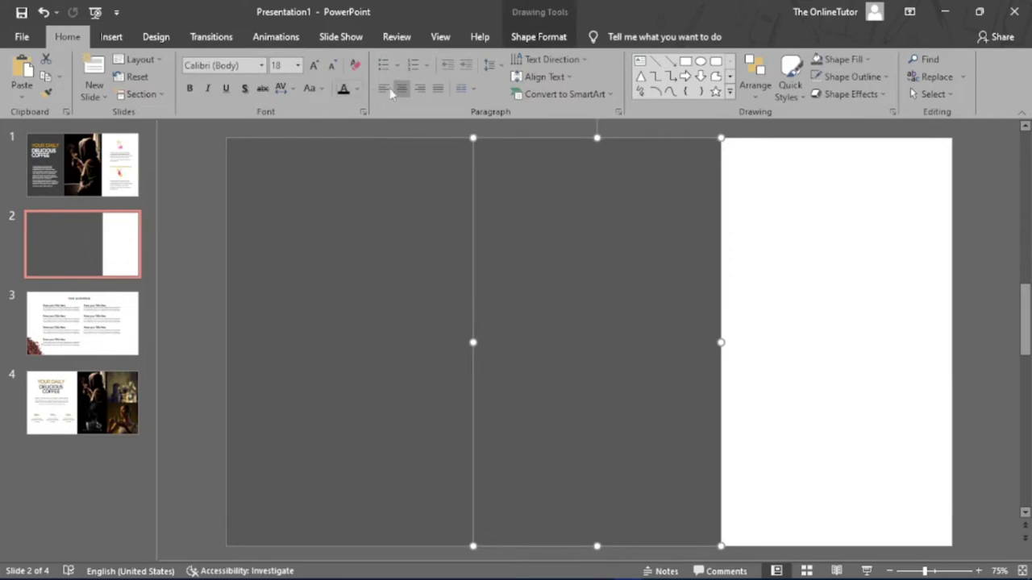
left_click(538, 37)
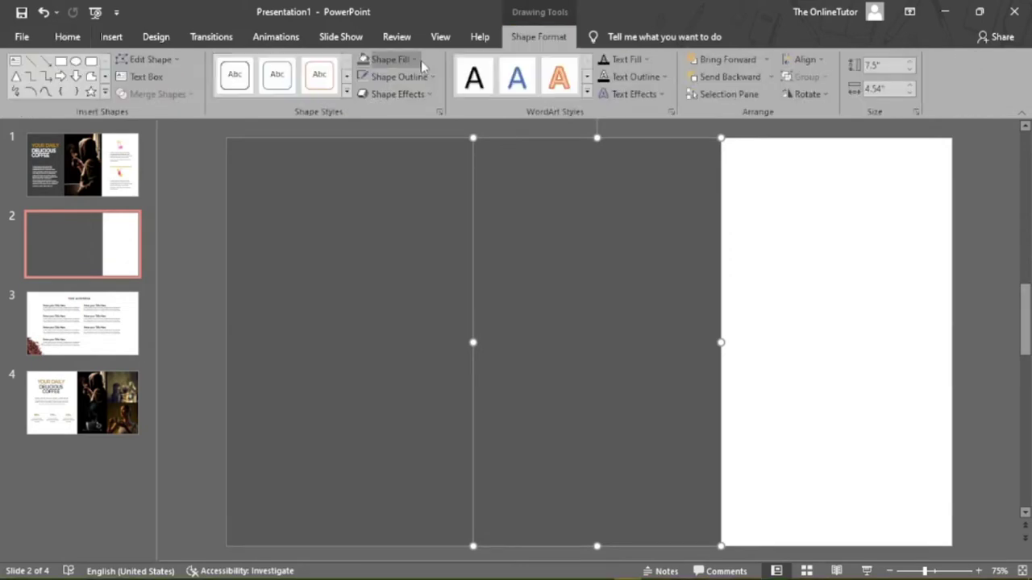
left_click(419, 60)
left_click(388, 95)
left_click(339, 186)
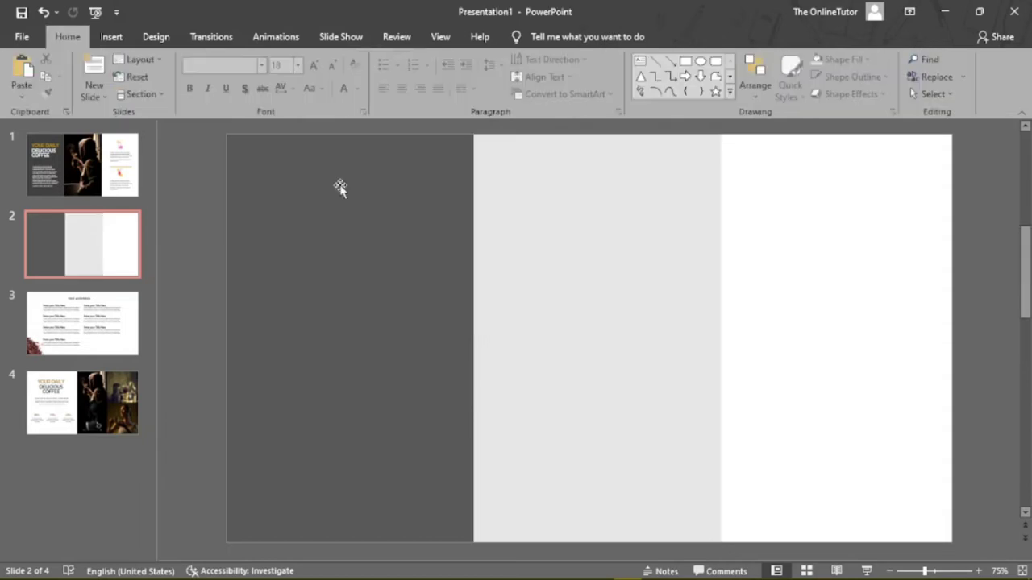
double_click(597, 279)
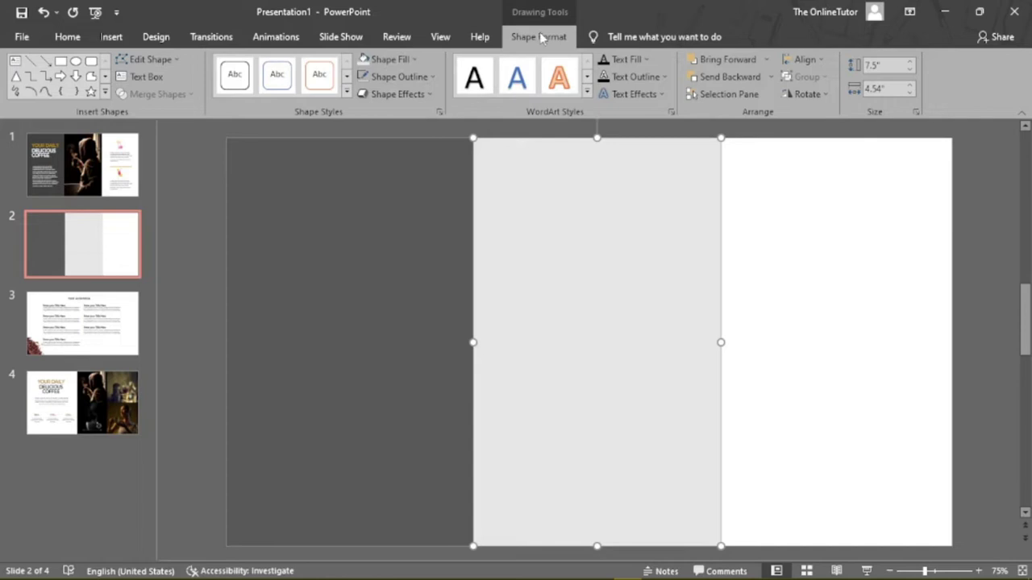
Step: Use picture fill to place photo 7047288 of the hooded person with coffee in the middle panel
left_click(438, 112)
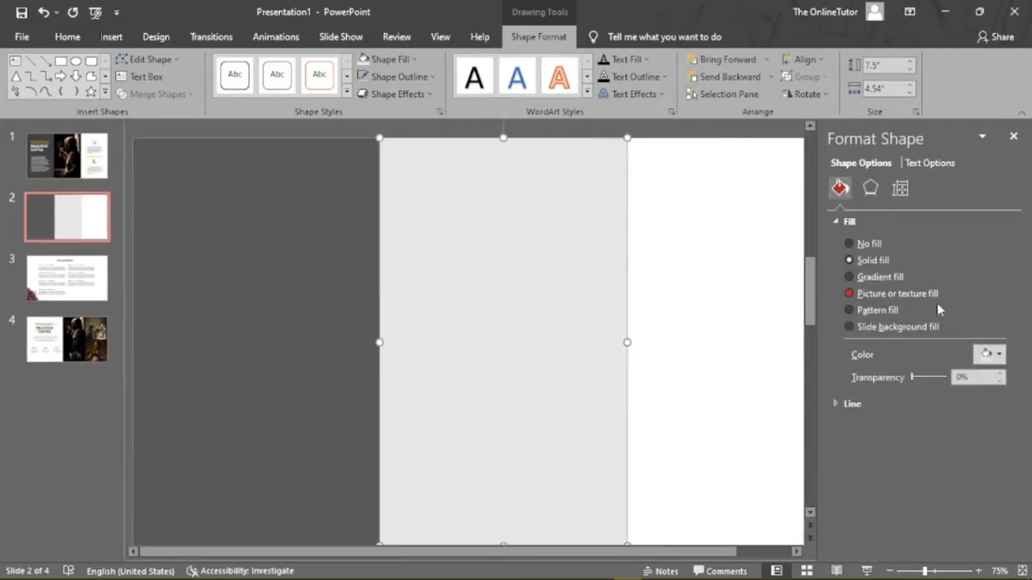
left_click(850, 294)
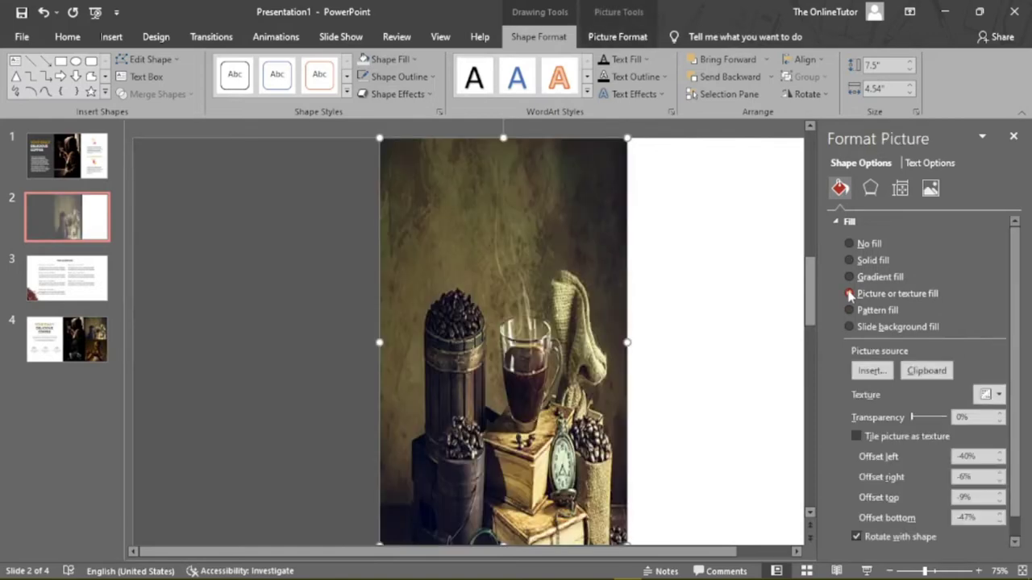
left_click(866, 370)
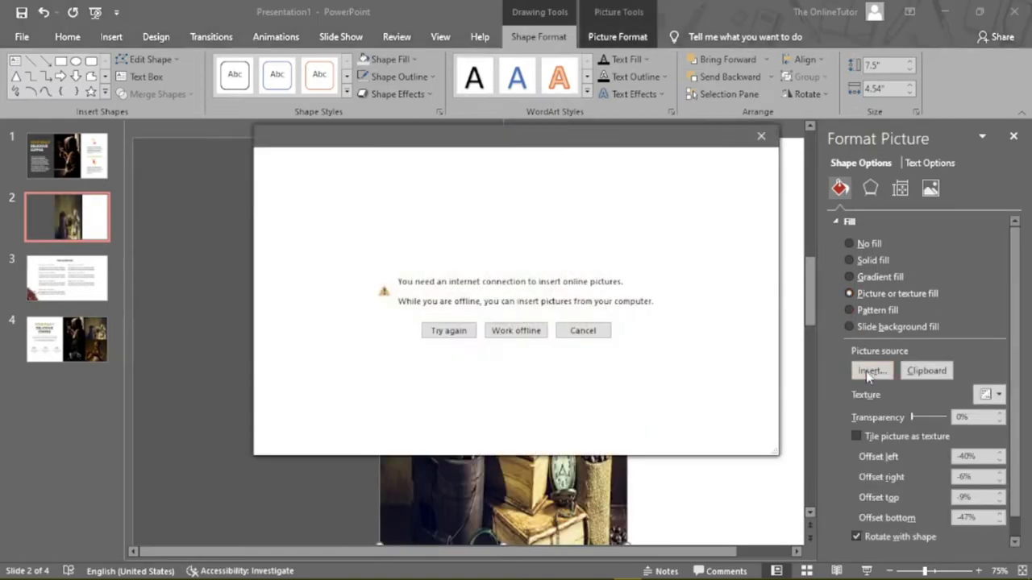
left_click(514, 331)
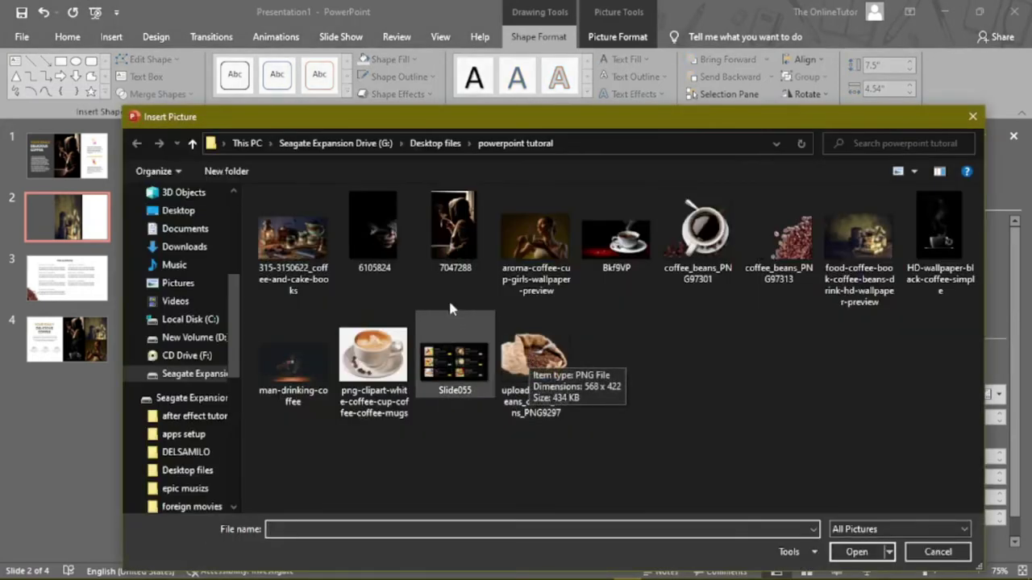
left_click(448, 242)
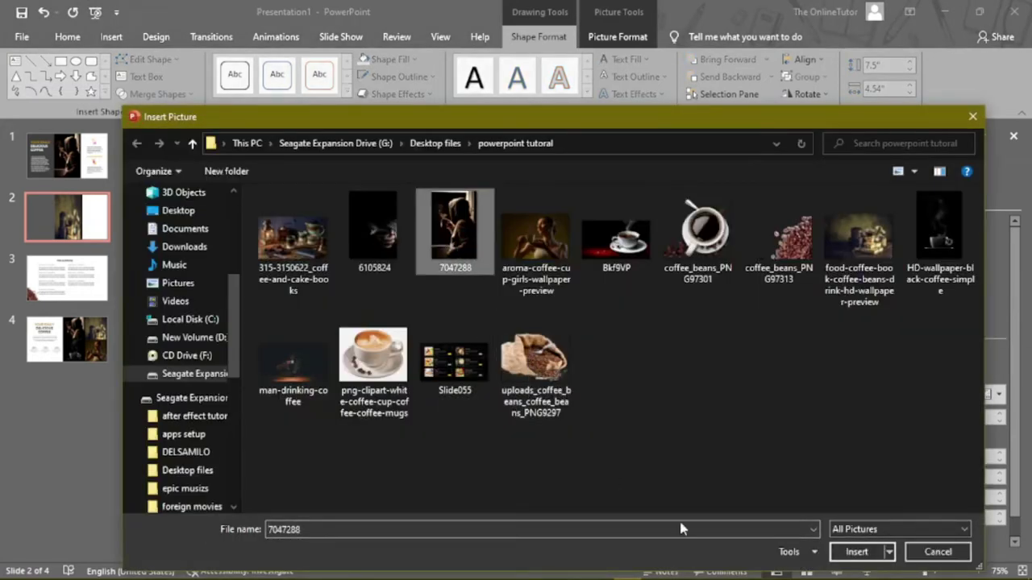
left_click(855, 552)
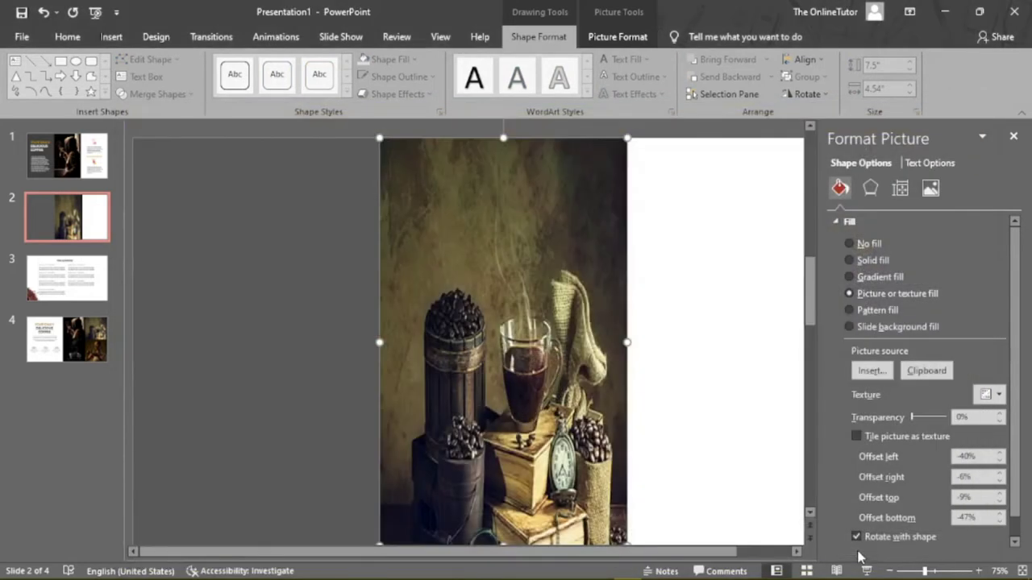
scroll(712, 357, "down", 1)
left_click(709, 357)
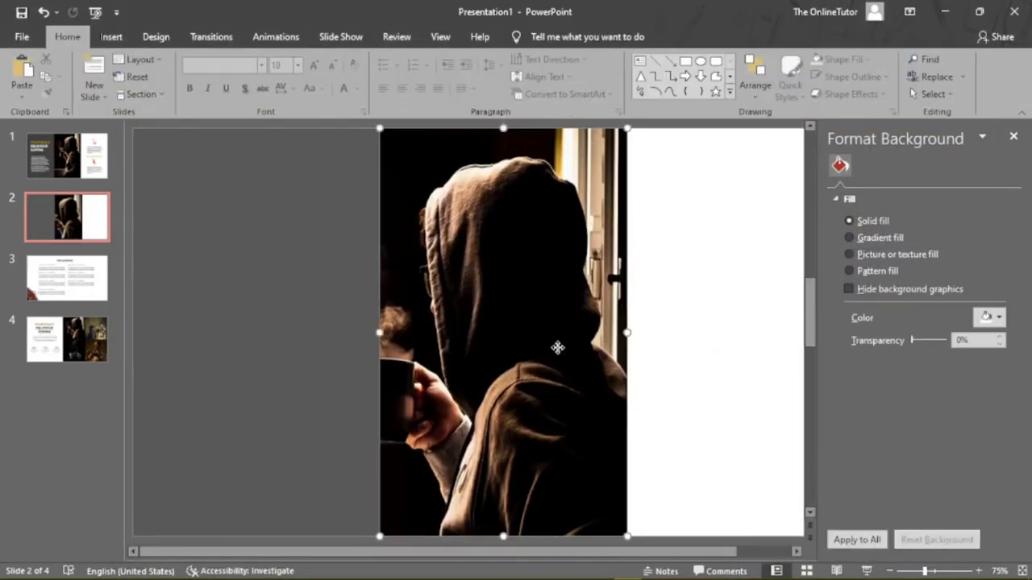
left_click(557, 348)
Step: Set the photo fill's left offset to -7% and right offset to -9%
left_click(840, 189)
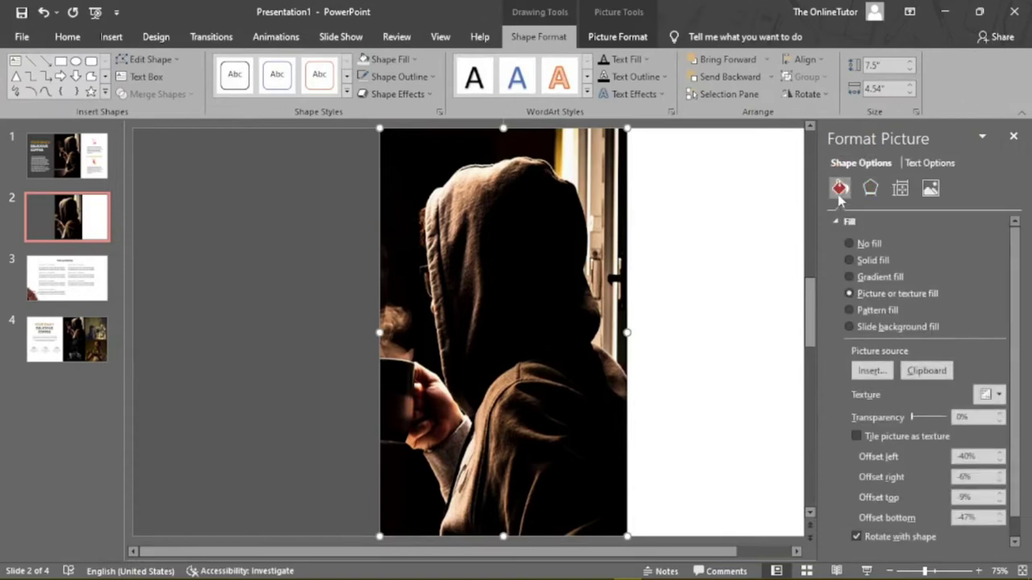
left_click(1000, 461)
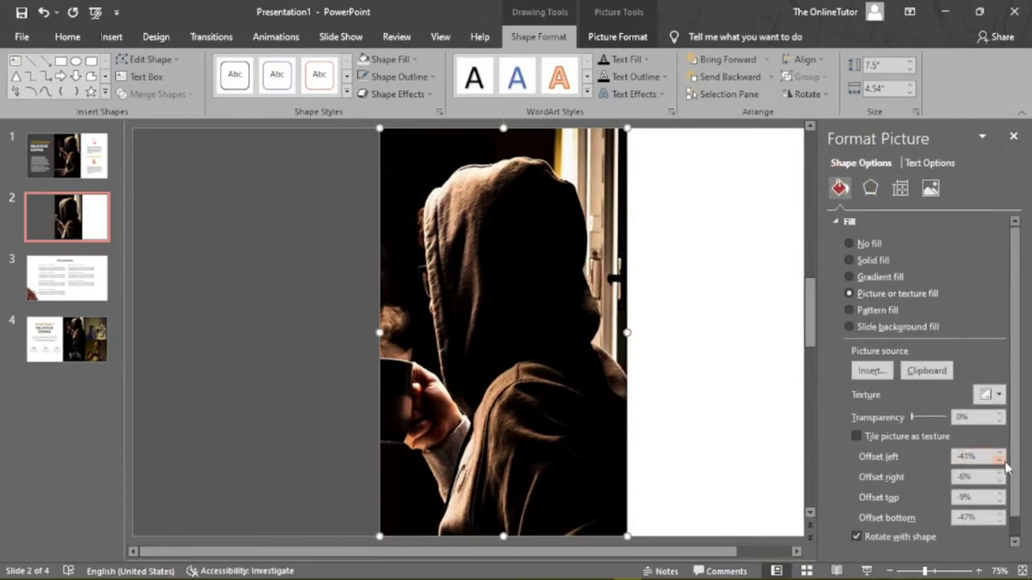
left_click(1003, 454)
left_click(1003, 454)
left_click(1003, 454)
left_click(1003, 455)
left_click(1002, 455)
left_click(1002, 454)
left_click(1003, 455)
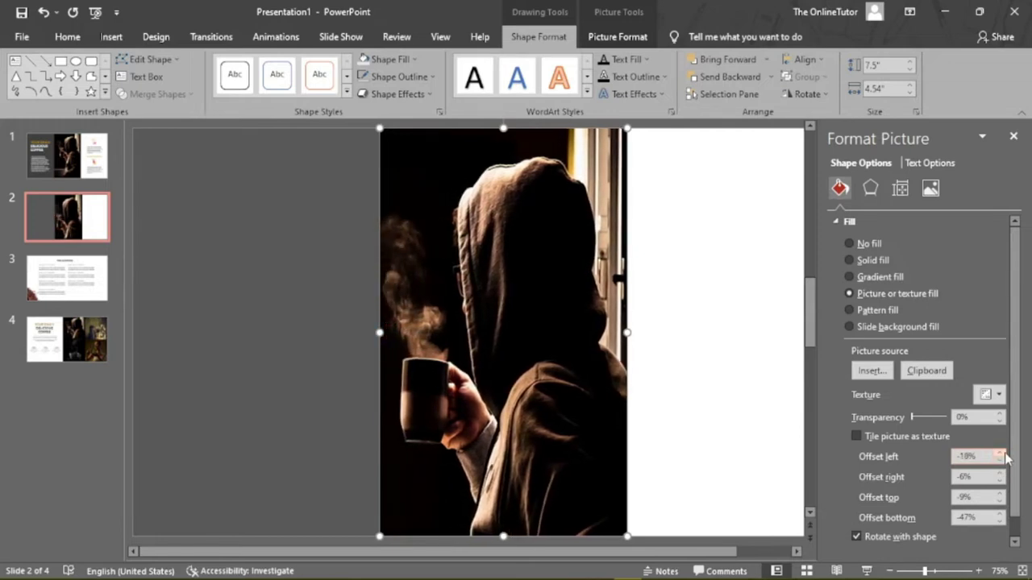
left_click(1003, 455)
left_click(1003, 455)
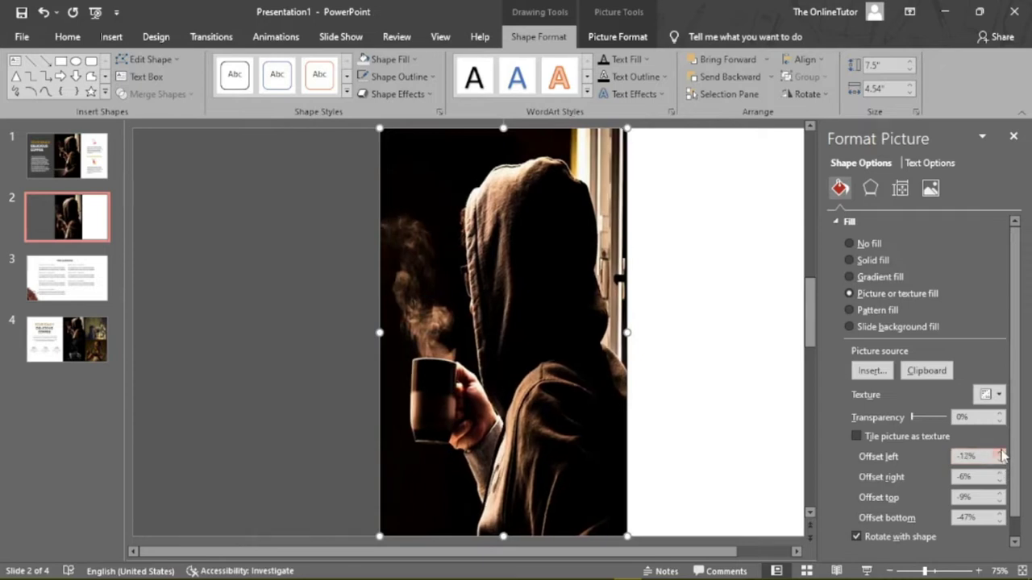
left_click(1002, 455)
left_click(1000, 482)
left_click(999, 482)
left_click(1000, 481)
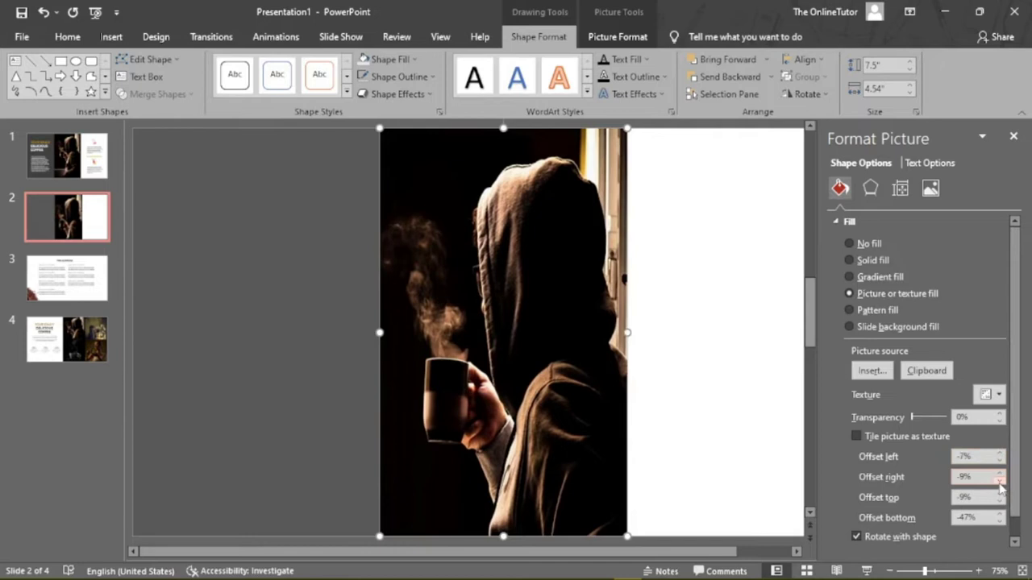
Step: Set the top offset to -7%, fine-tune the bottom offset, and view slide 1
left_click(999, 501)
left_click(999, 501)
left_click(1000, 502)
left_click(1000, 501)
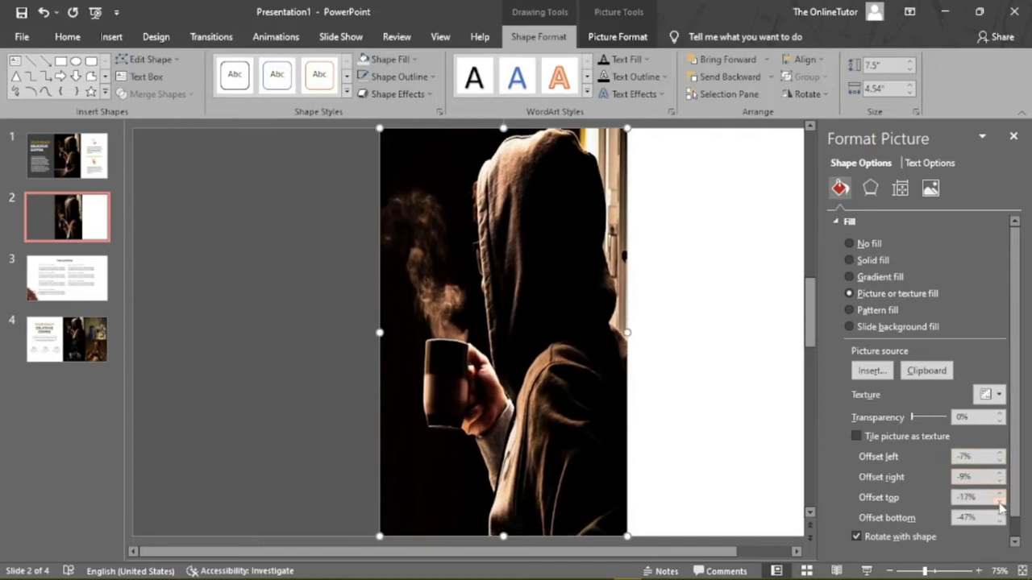
left_click(999, 493)
left_click(1000, 494)
left_click(999, 493)
left_click(1000, 494)
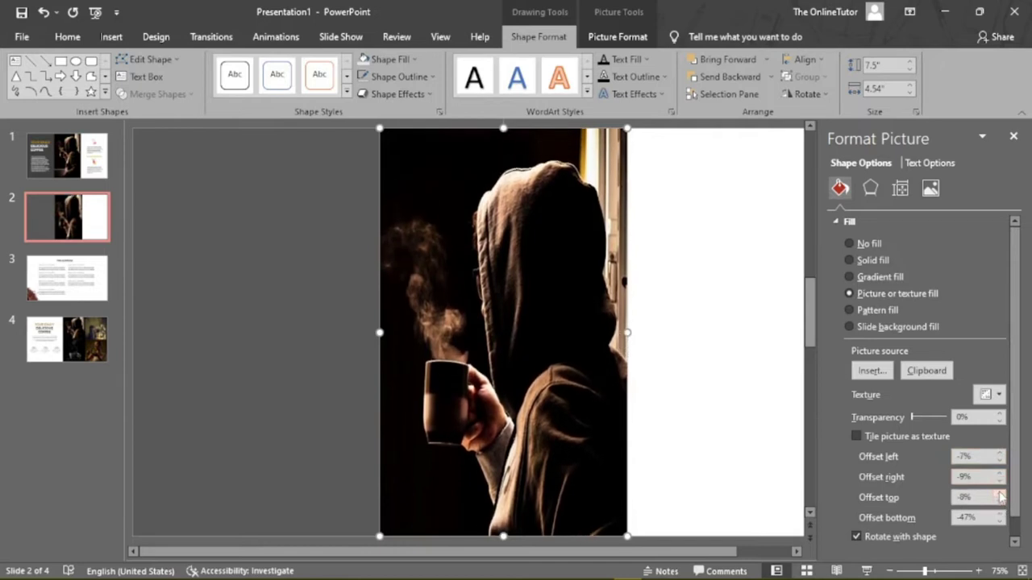
left_click(999, 494)
left_click(999, 521)
left_click(999, 521)
left_click(999, 522)
left_click(999, 522)
left_click(999, 514)
left_click(999, 516)
left_click(1000, 516)
left_click(1000, 515)
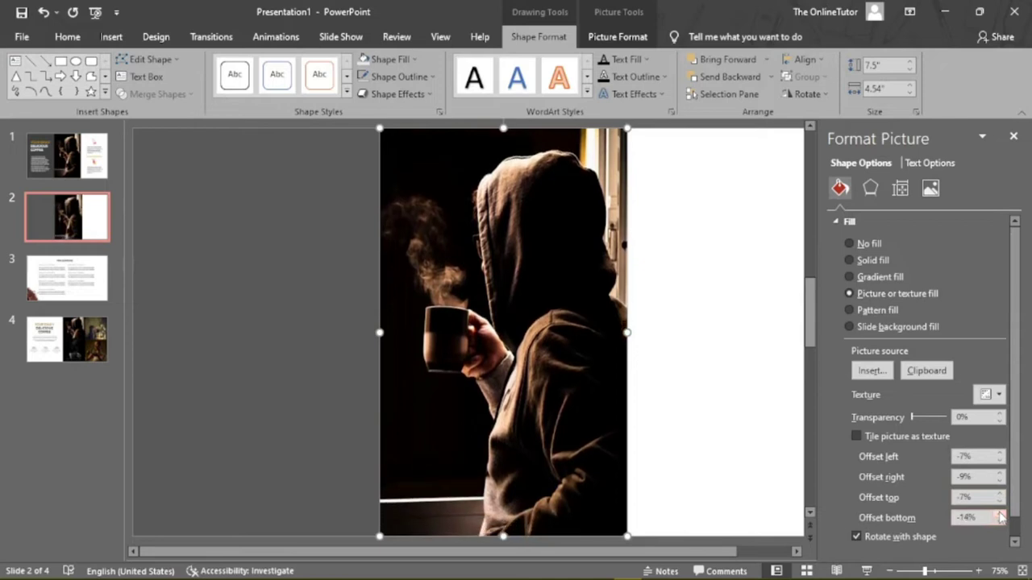
left_click(1000, 513)
left_click(999, 513)
left_click(999, 513)
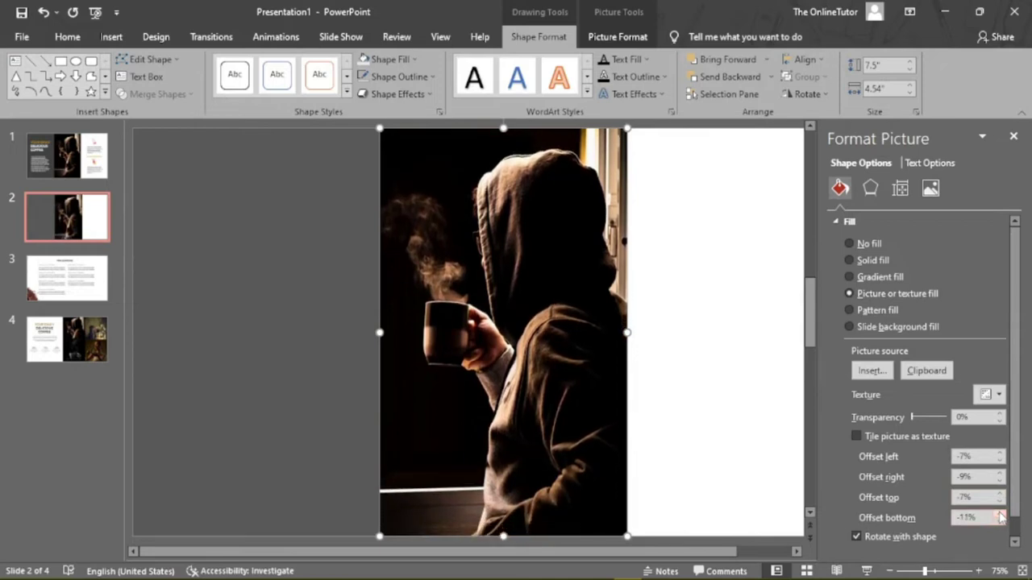
left_click(999, 513)
left_click(999, 513)
left_click(999, 513)
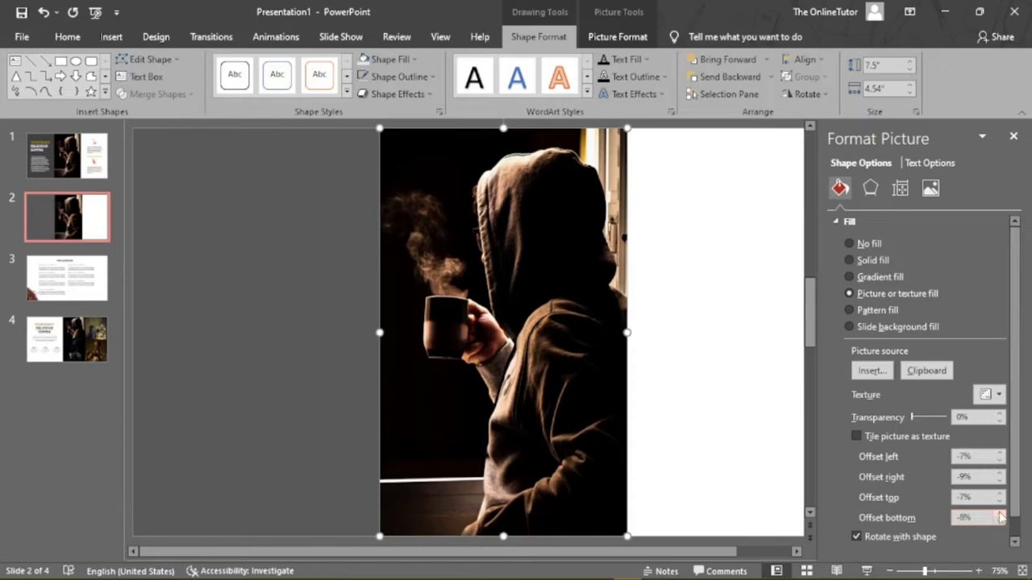
left_click(1000, 513)
left_click(740, 427)
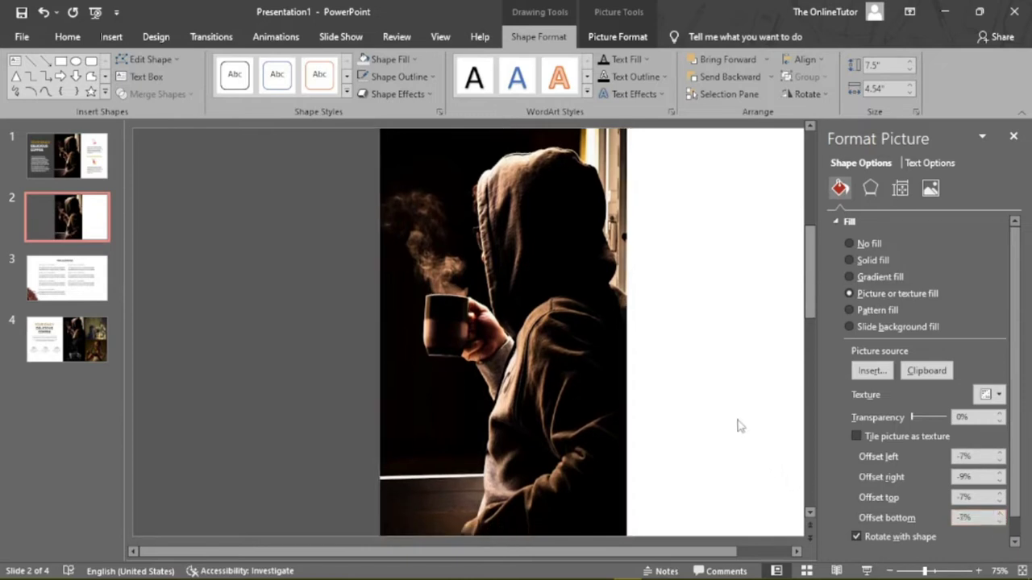
left_click(57, 166)
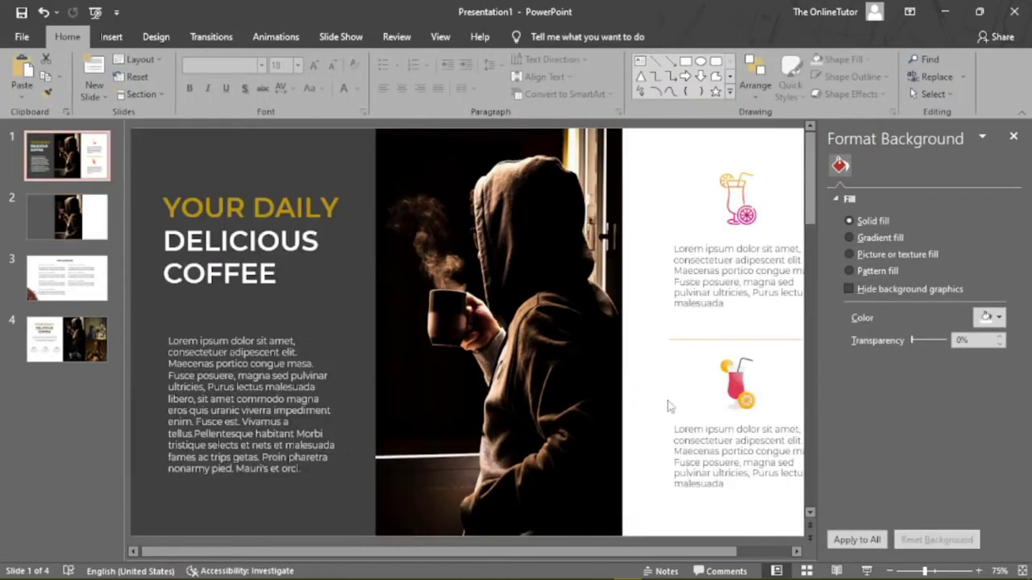
Step: Check slide 1's photo fill, noting its -4% top offset
left_click(524, 344)
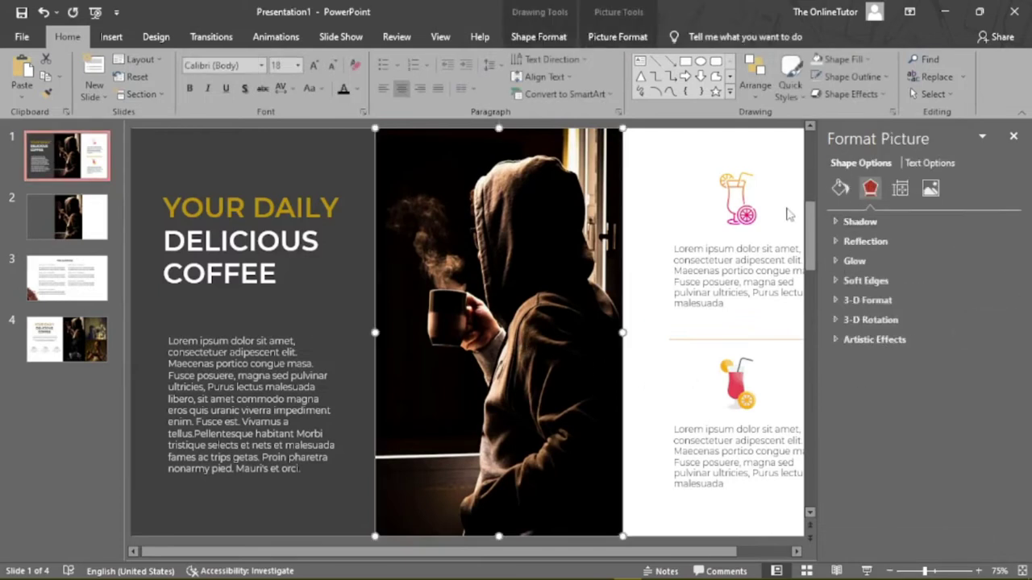
left_click(840, 188)
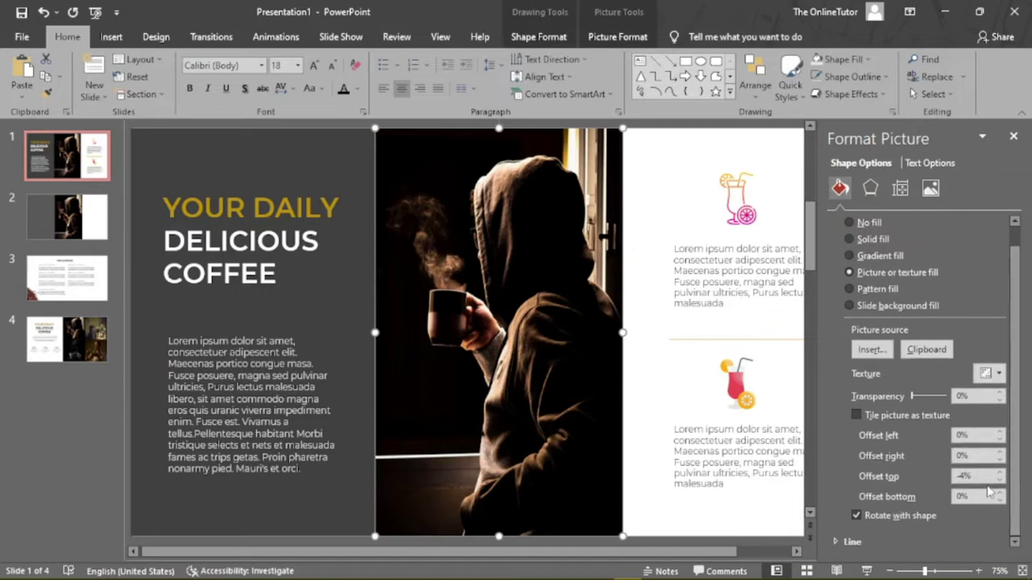
left_click(976, 475)
left_click_drag(976, 475, 959, 476)
Step: On slide 2's photo, set left and right offsets to 0% and top offset to -4%
left_click(78, 225)
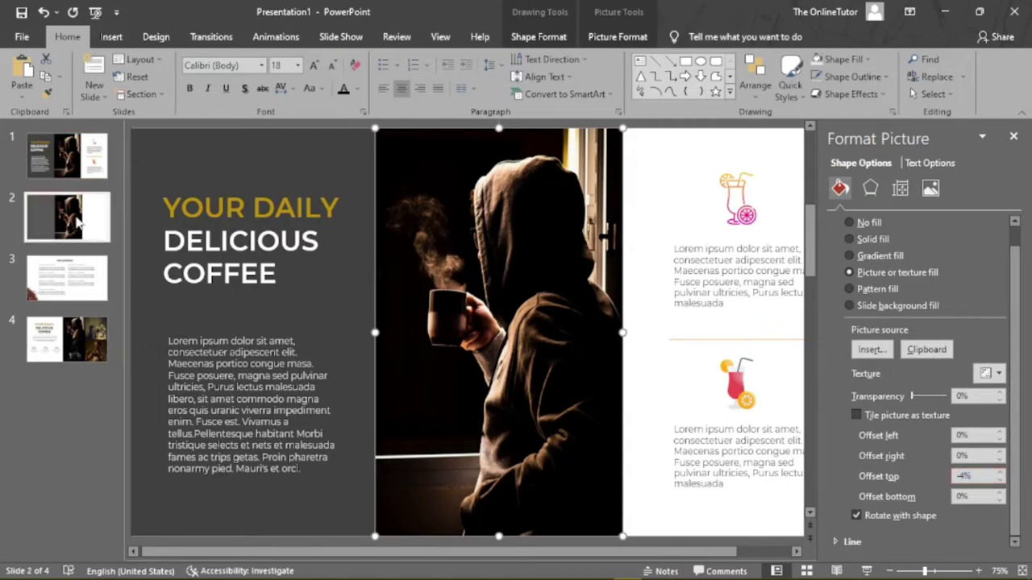
left_click(562, 352)
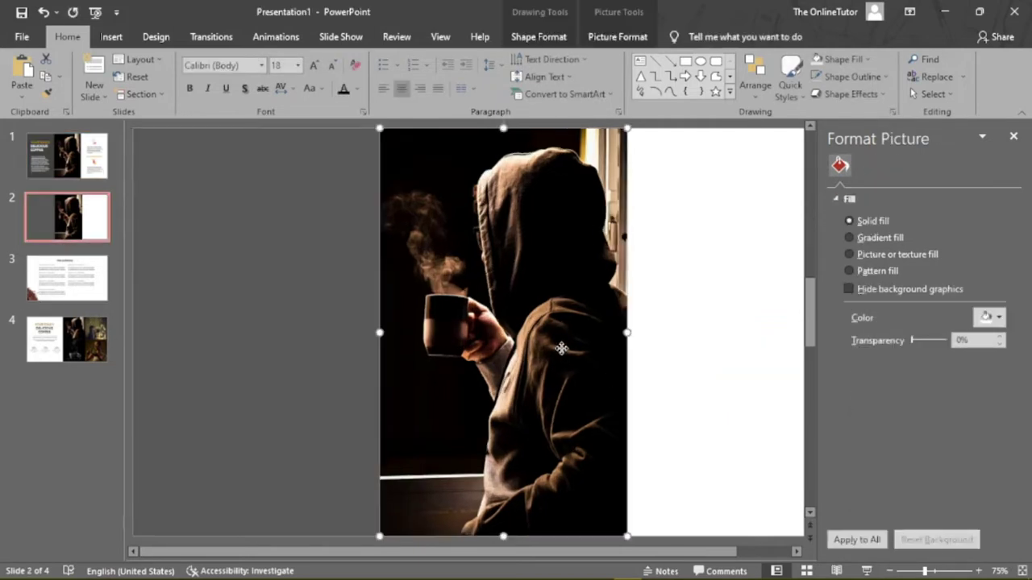
left_click(840, 188)
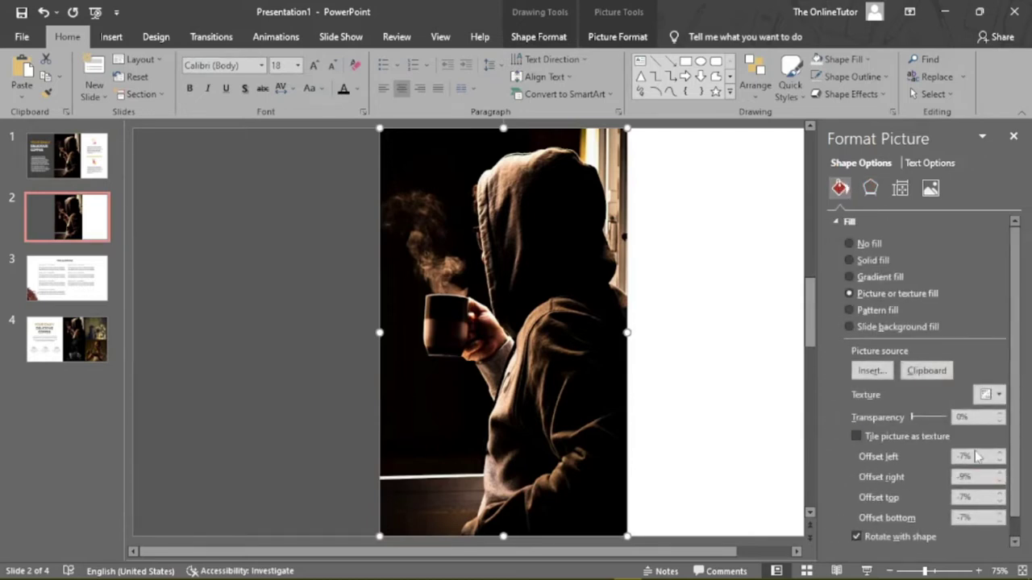
left_click_drag(977, 457, 931, 456)
type("0")
key("Tab")
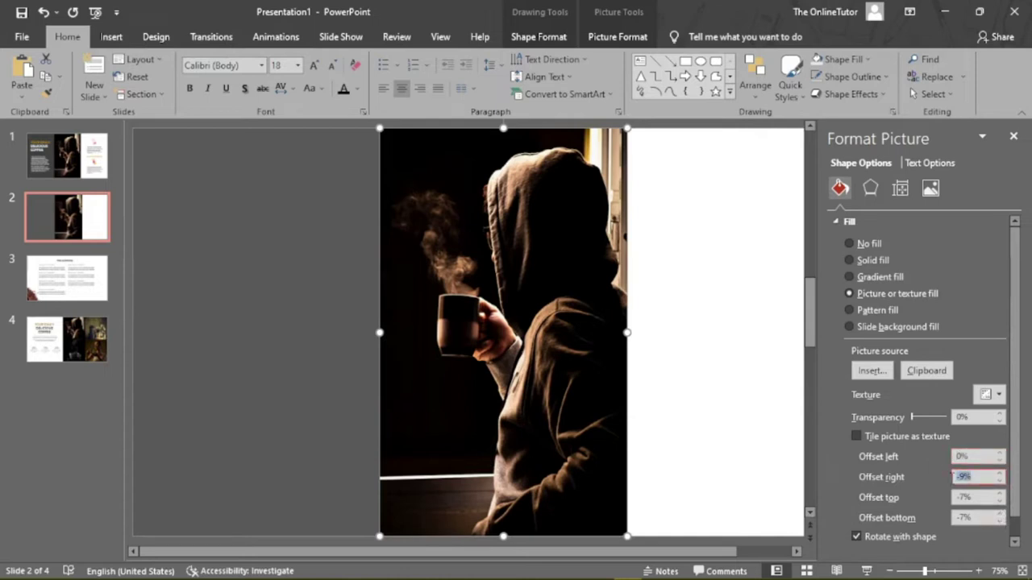
type("0")
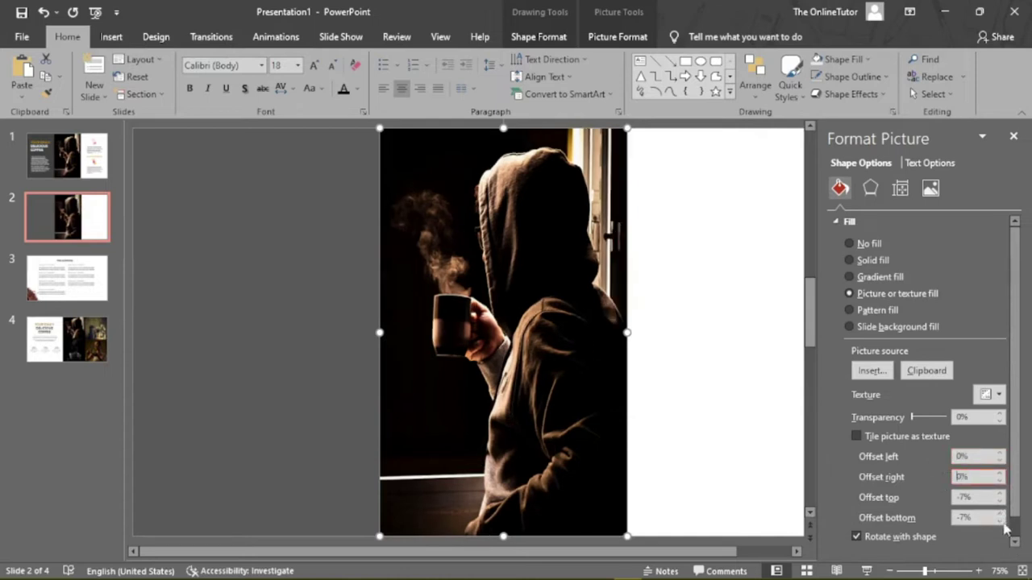
left_click(964, 497)
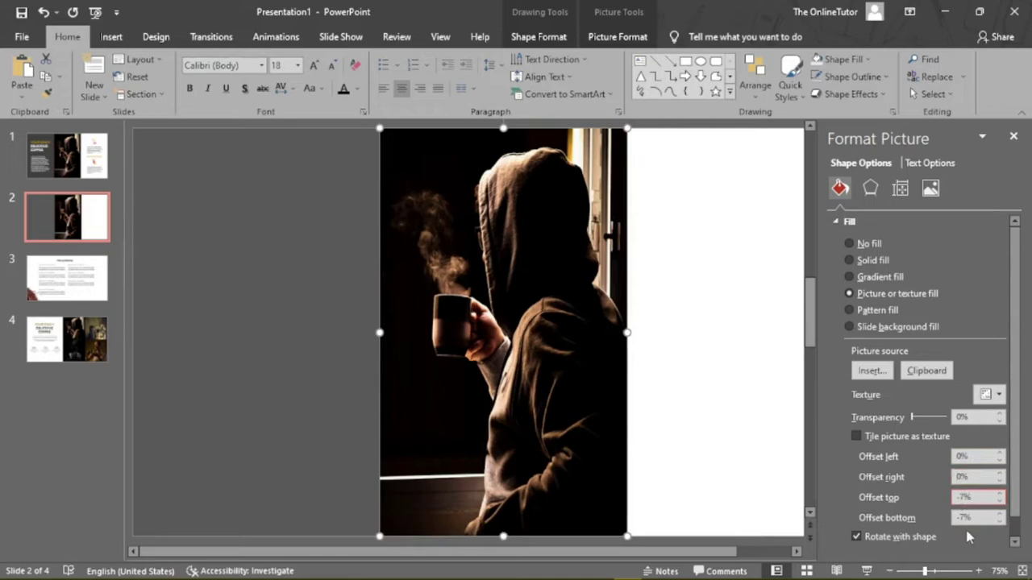
type("-")
key("Return")
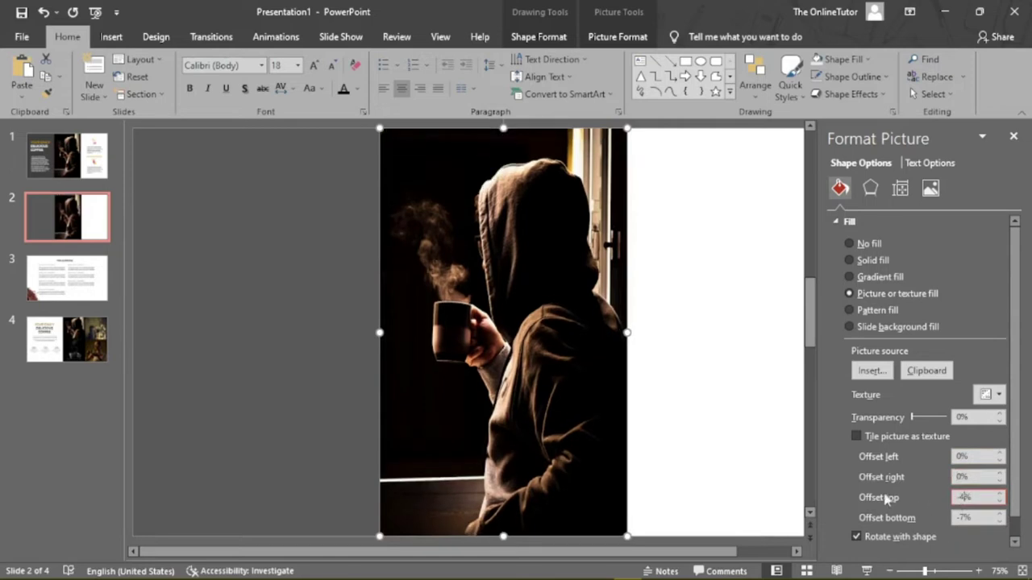
Step: Set the photo's bottom offset to 0% and close the formatting pane
left_click(780, 460)
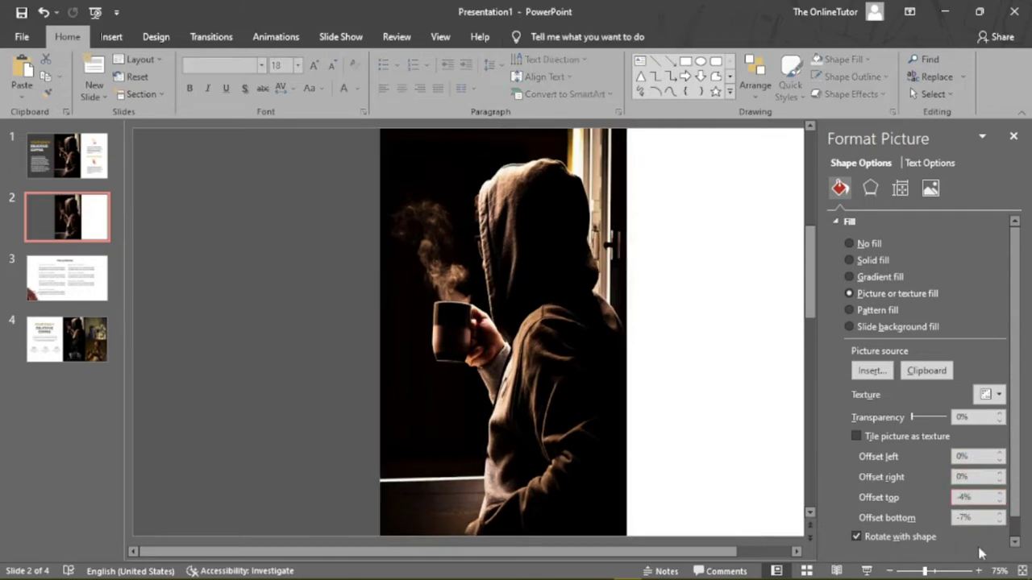
left_click(578, 445)
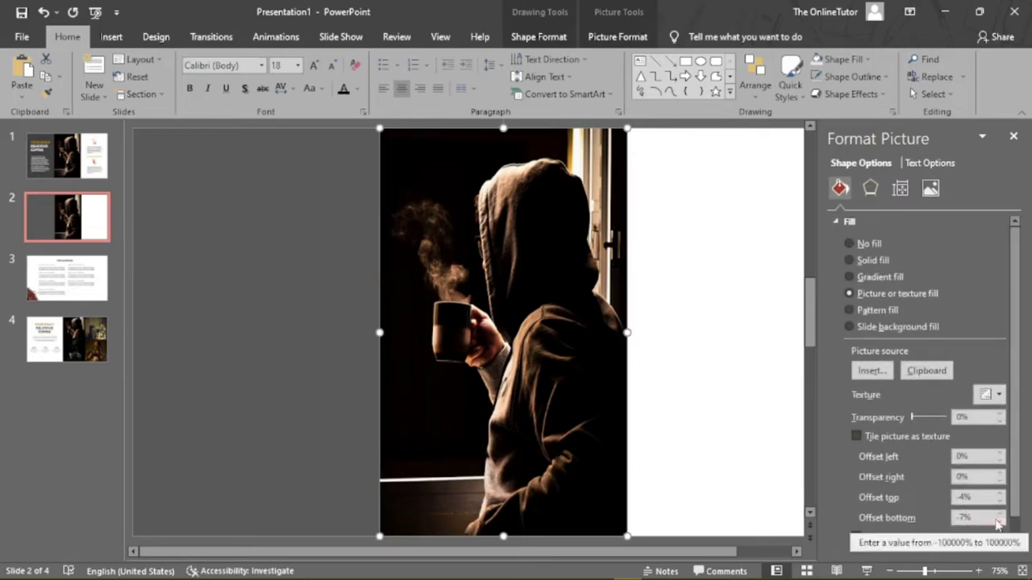
key("Down")
left_click_drag(977, 517, 943, 521)
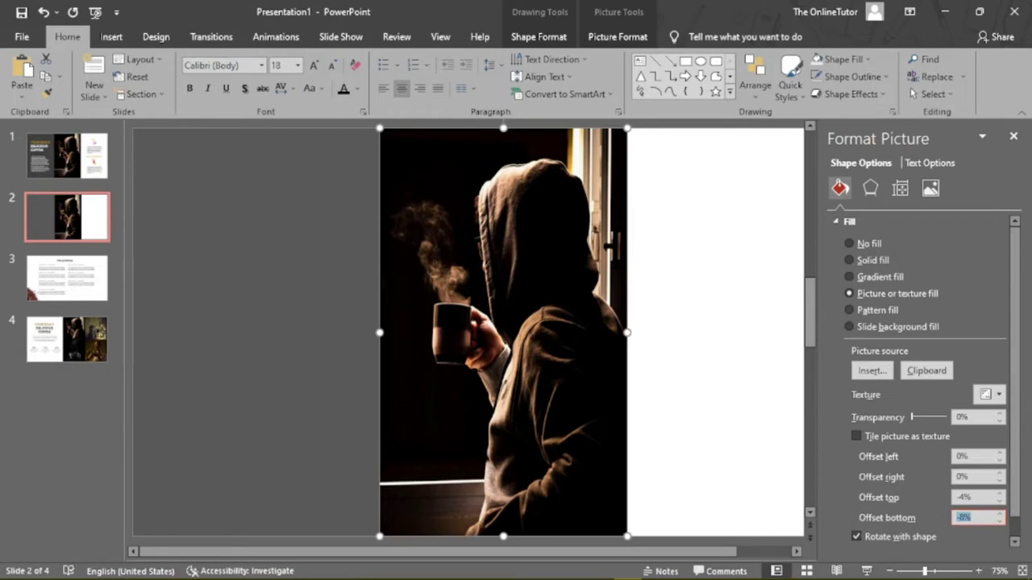
type("0")
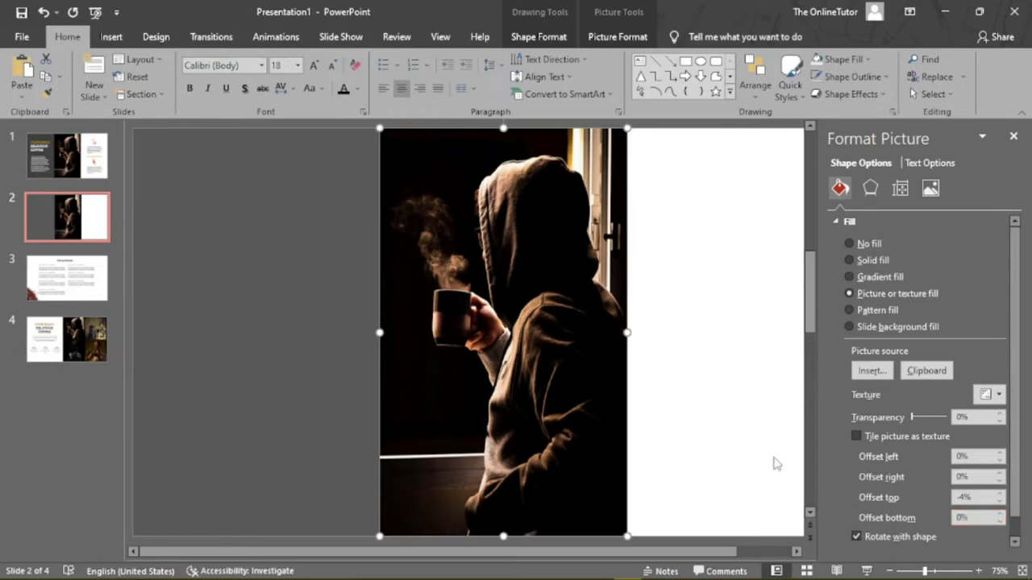
left_click(774, 460)
left_click(1014, 137)
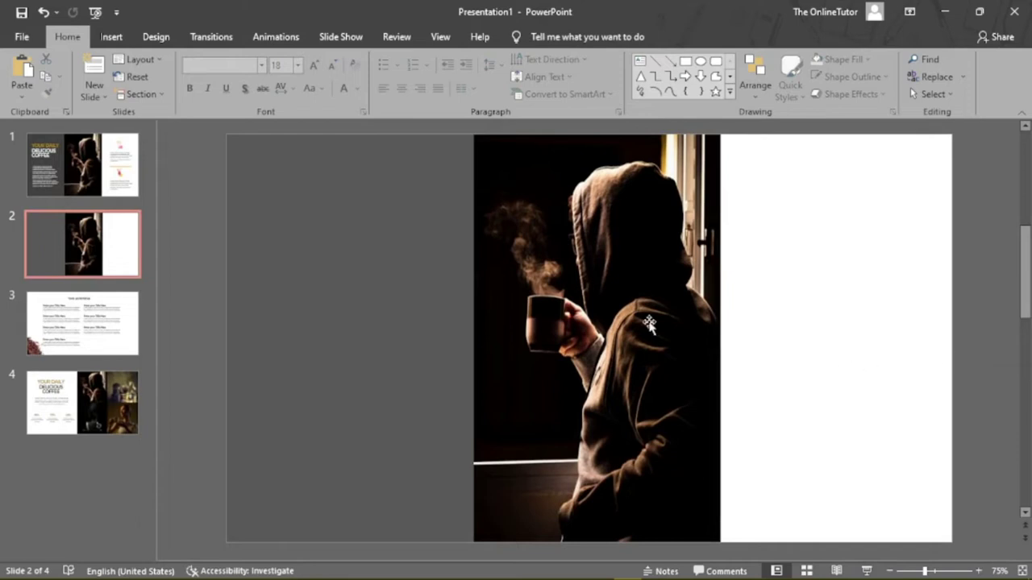
left_click(121, 181)
left_click(93, 256)
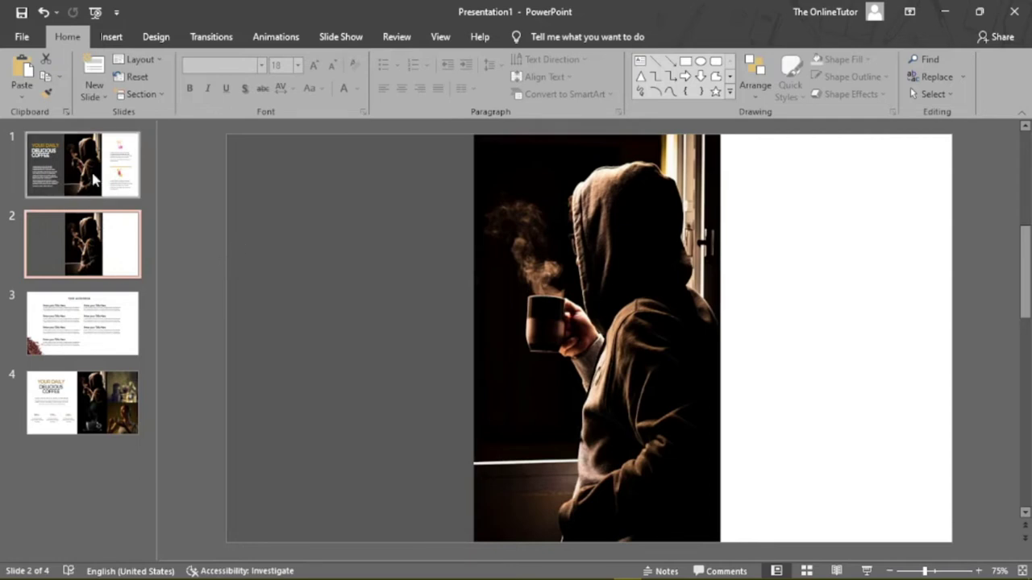
left_click(95, 181)
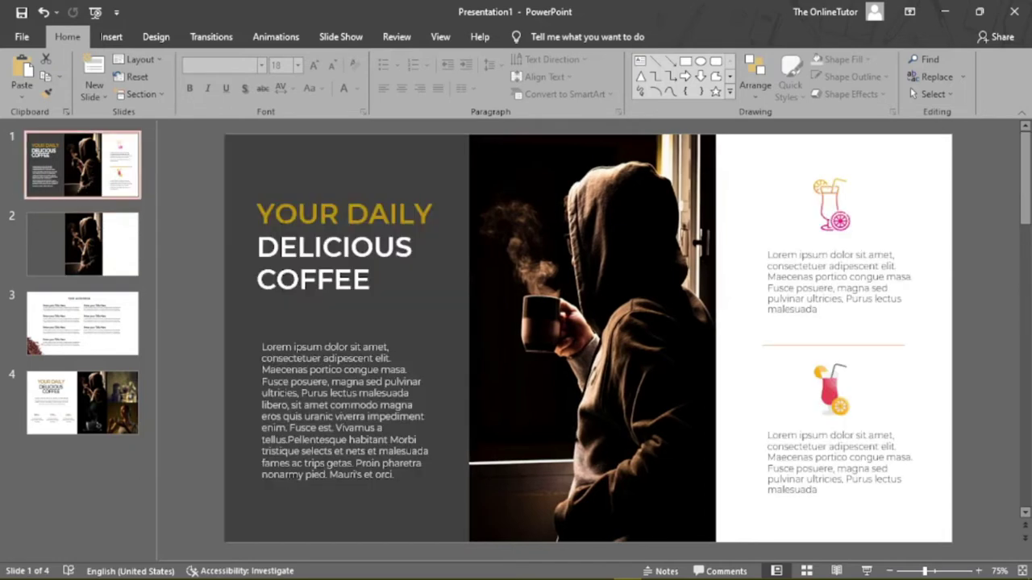
left_click(286, 217)
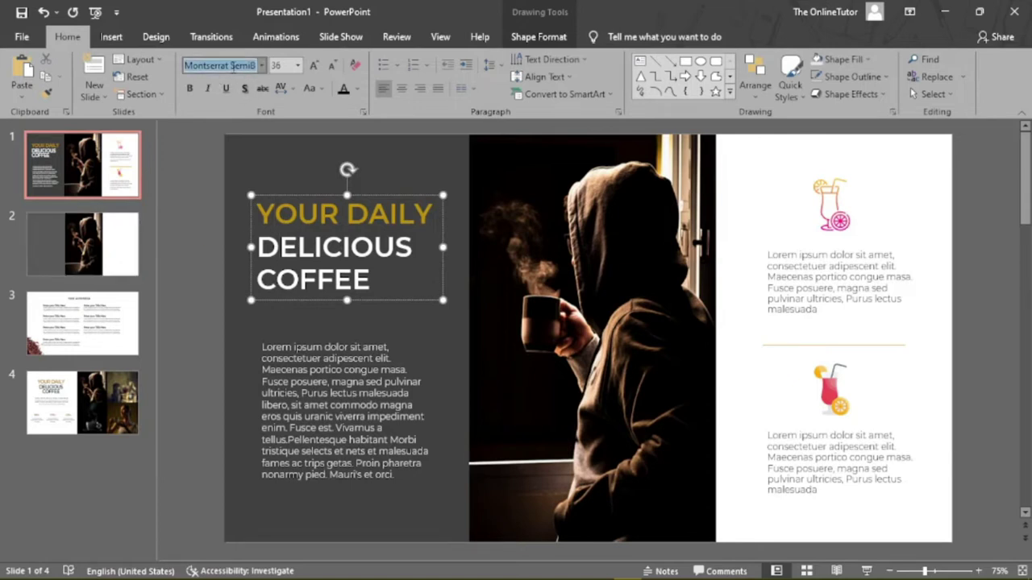
left_click(280, 65)
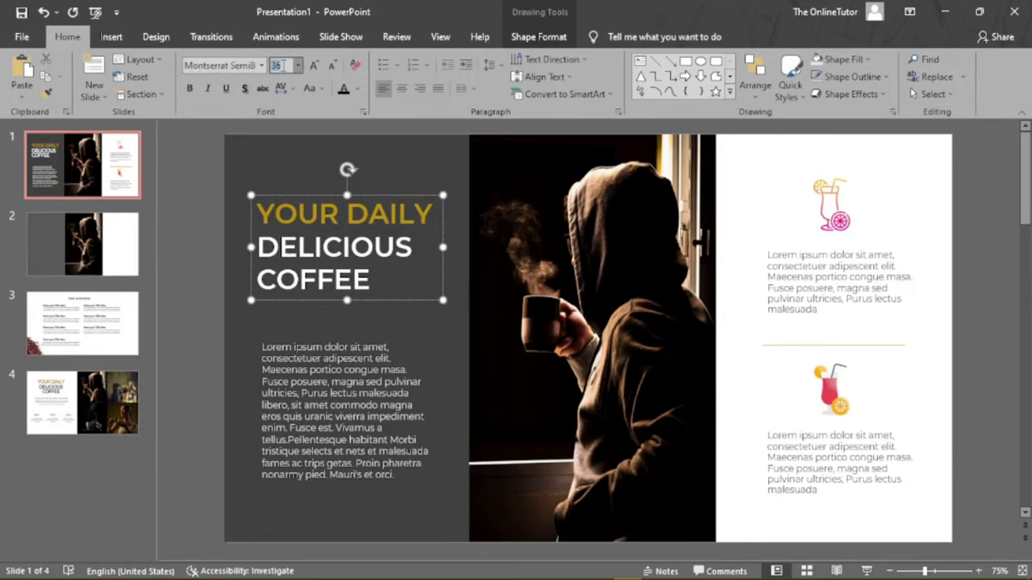
left_click(121, 253)
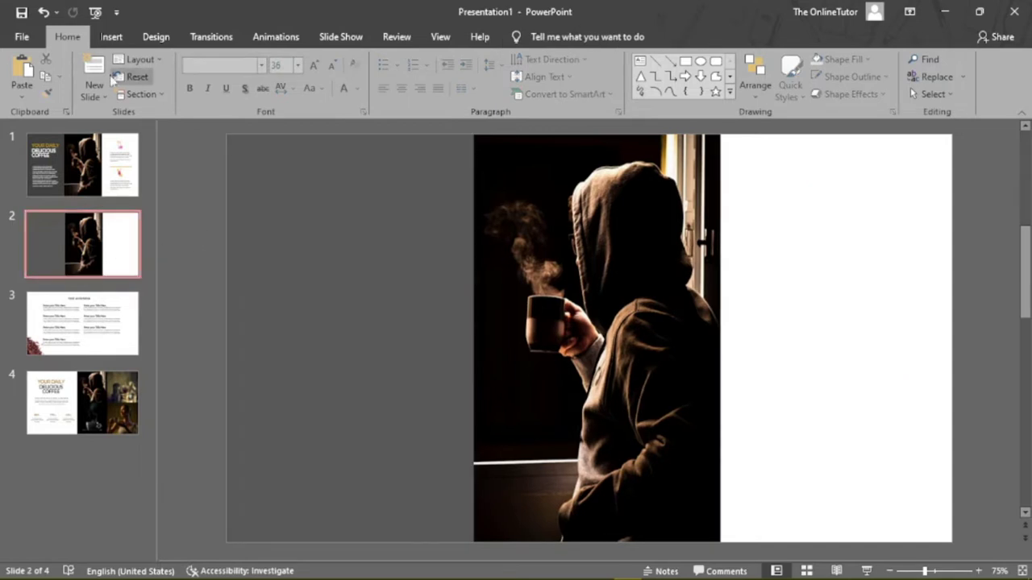
left_click(112, 39)
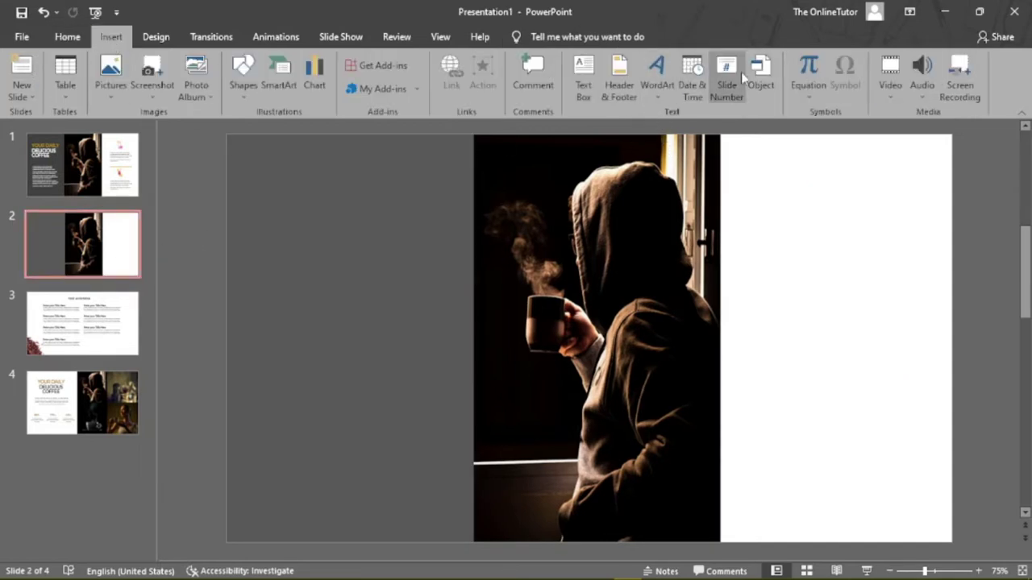
Step: Draw a text box at slide 2's upper left reading 'YOUR DAILY DELICIOUS COFFEE' and select its text
left_click(584, 76)
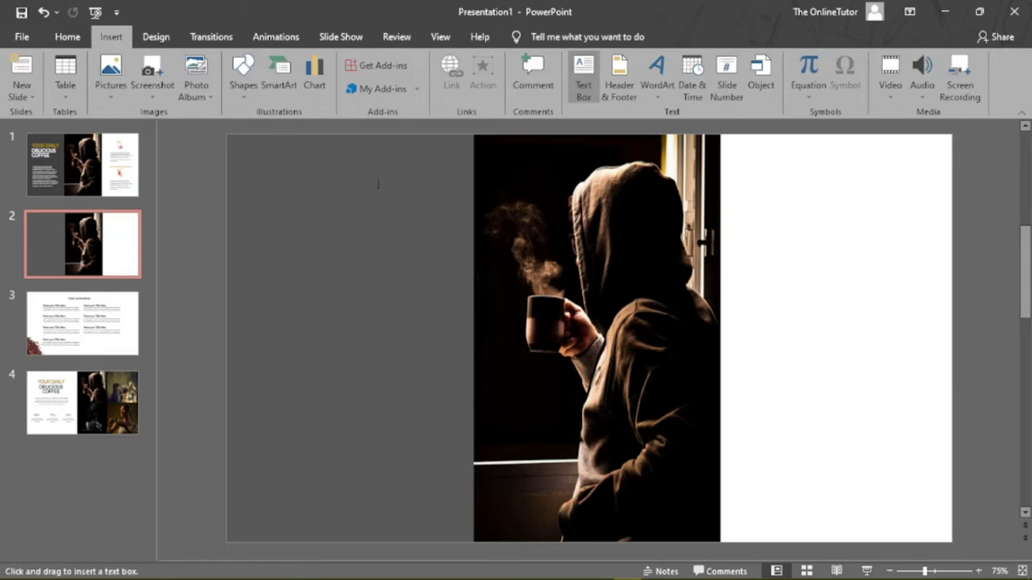
left_click_drag(250, 209, 445, 338)
type("YOUR DAILY DELICI")
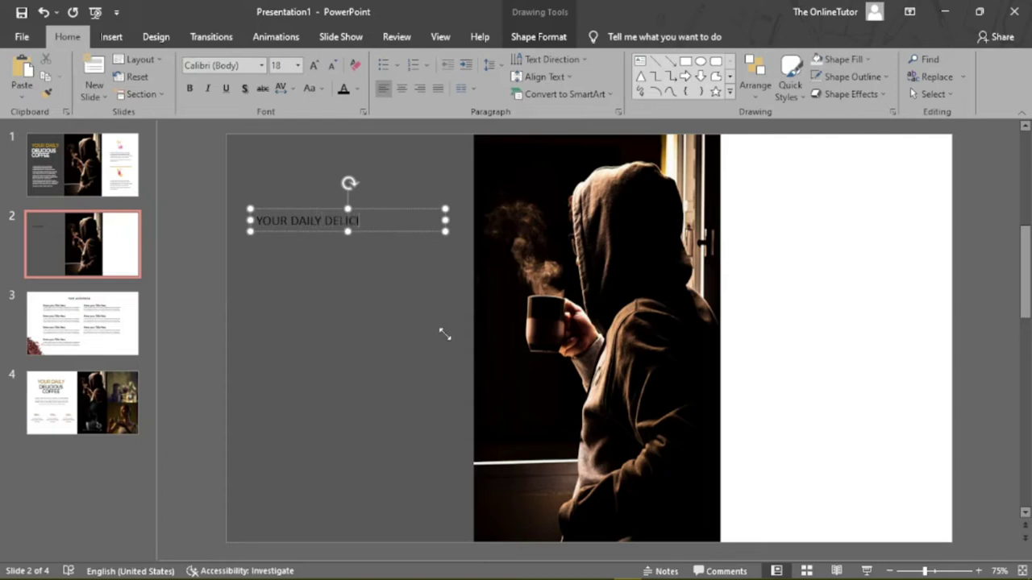
type("OUS COFFEE")
key("ctrl+a")
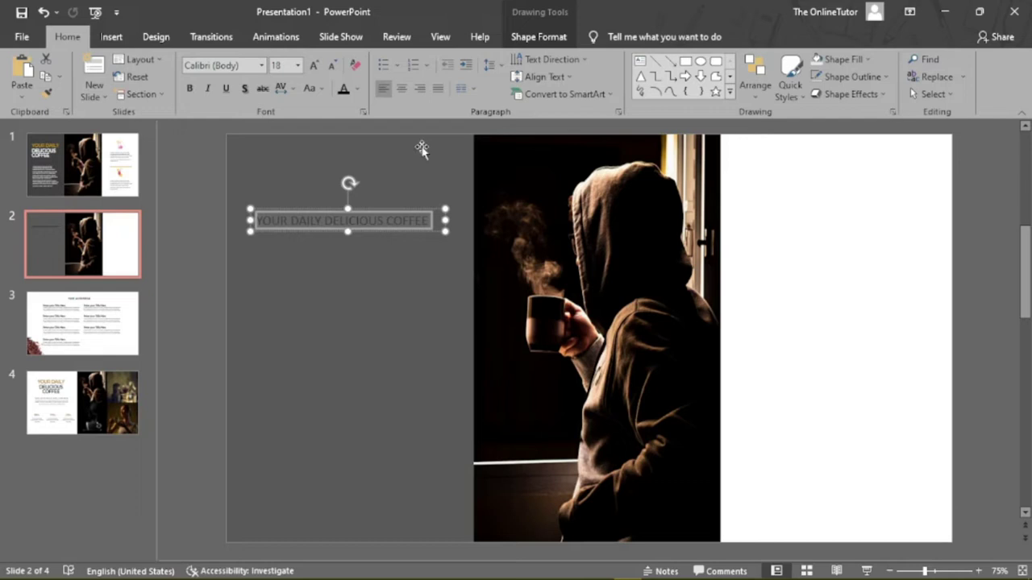
Step: Make the slide 2 title white in 36-pt Montserrat SemiBold
left_click(359, 88)
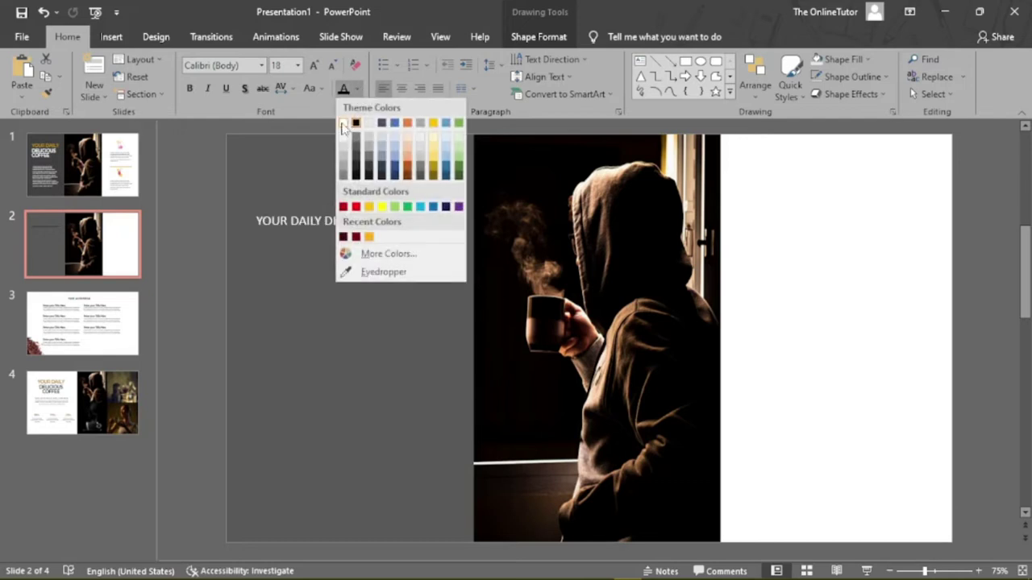
left_click(348, 124)
left_click(261, 65)
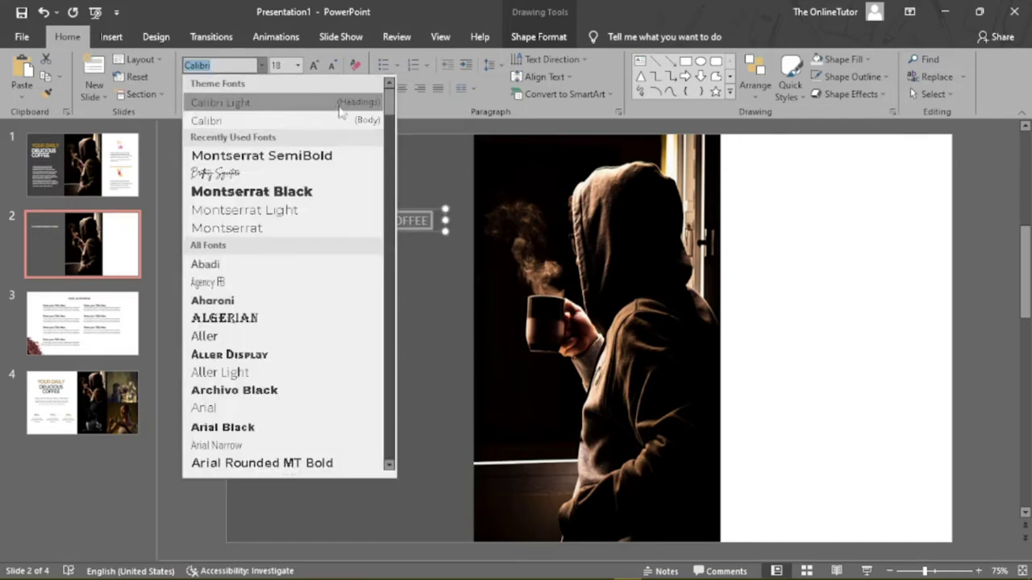
left_click_drag(388, 108, 391, 322)
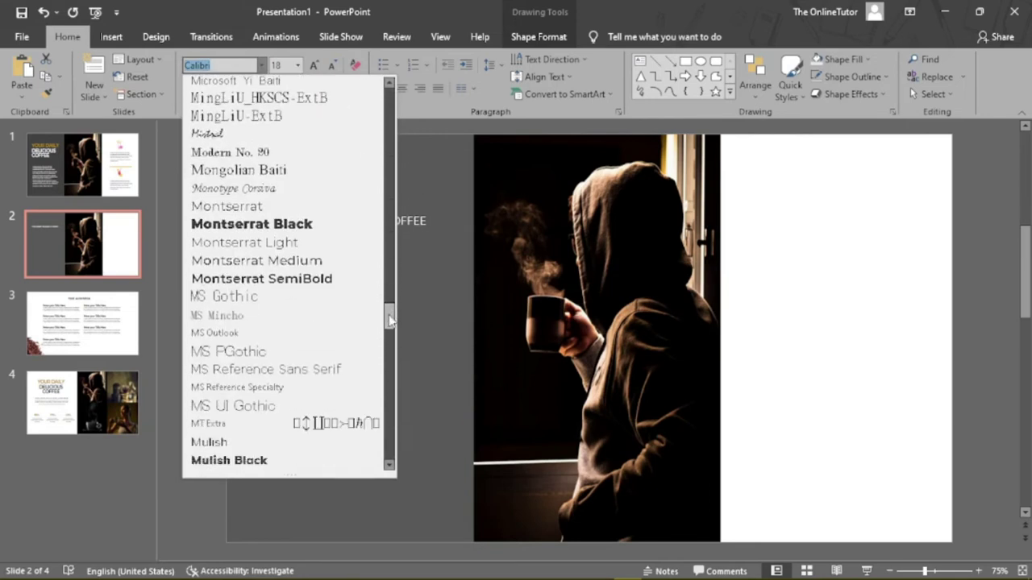
left_click(314, 280)
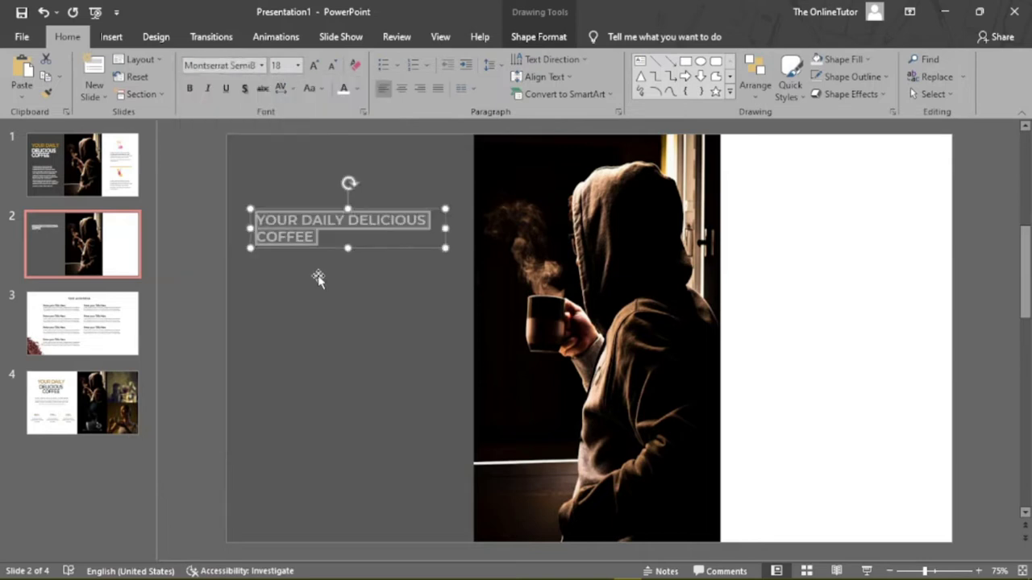
left_click(299, 65)
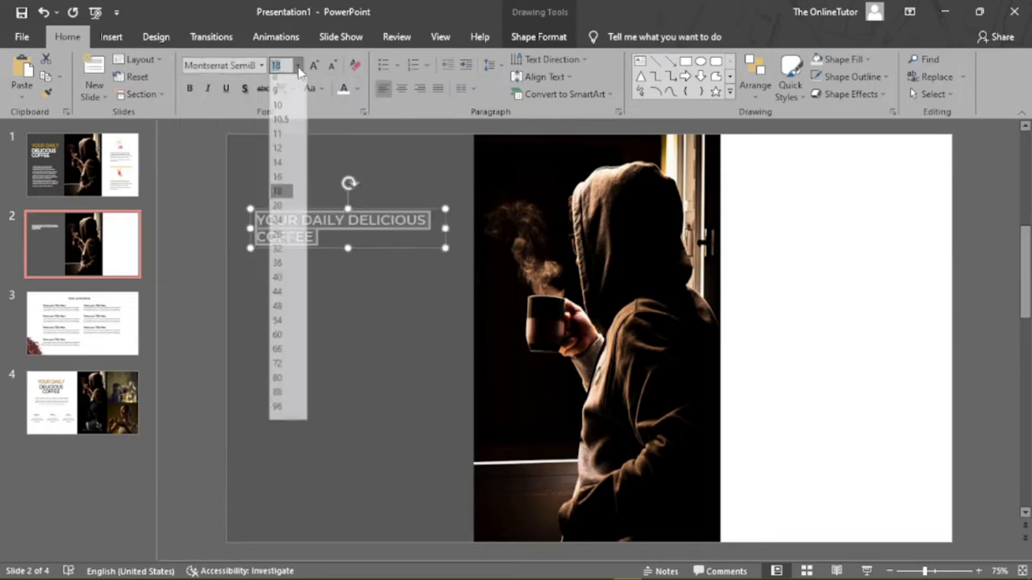
left_click(287, 270)
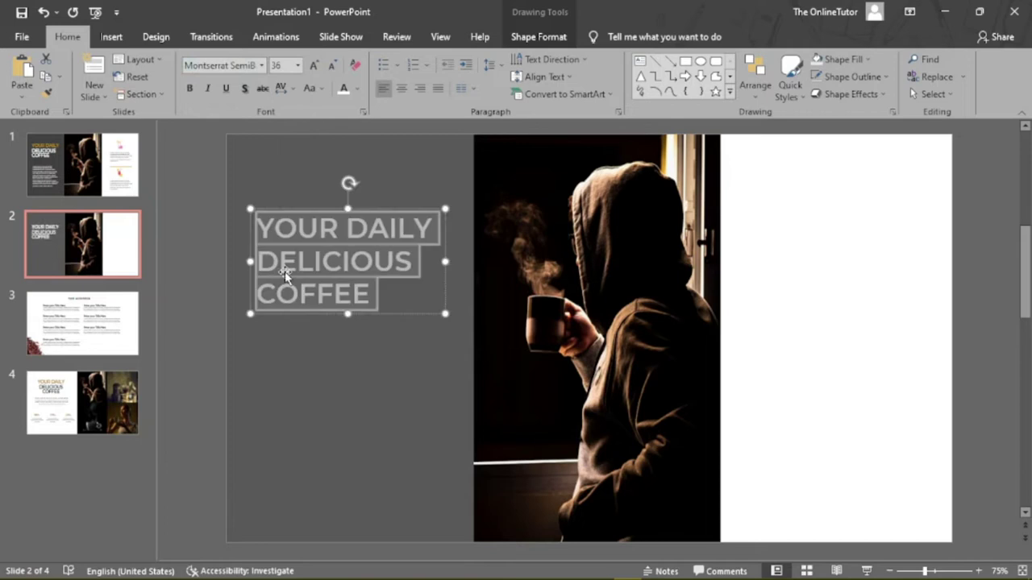
left_click(391, 290)
Step: Colour the words YOUR DAILY dark gold and compare with slide 1's title
left_click_drag(431, 232, 256, 228)
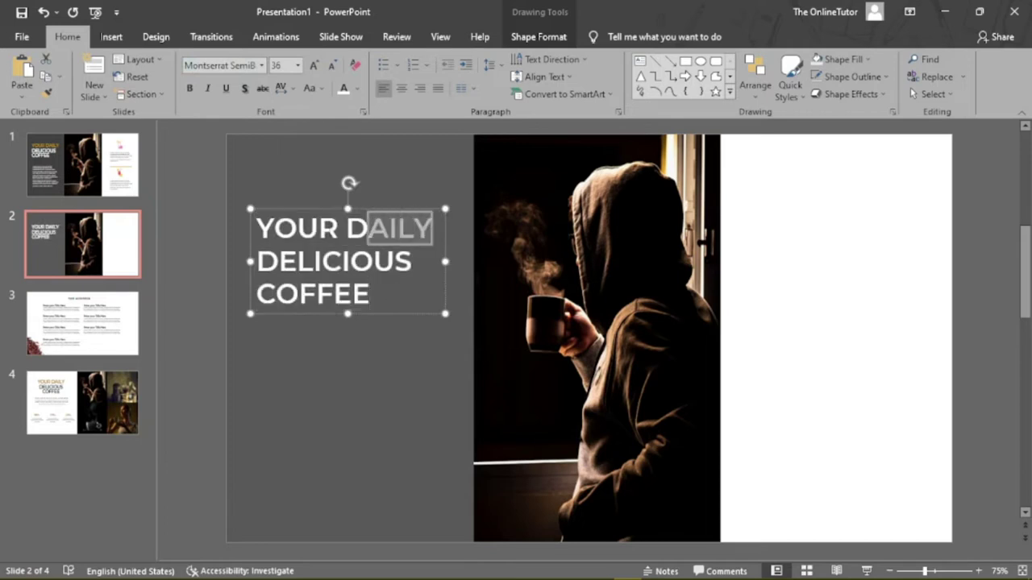
left_click(357, 89)
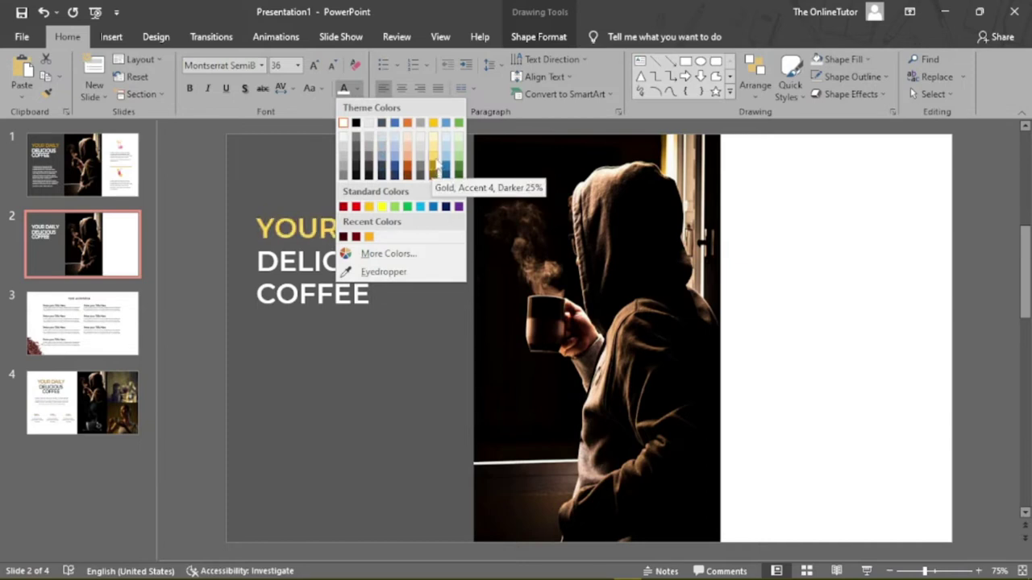
left_click(433, 169)
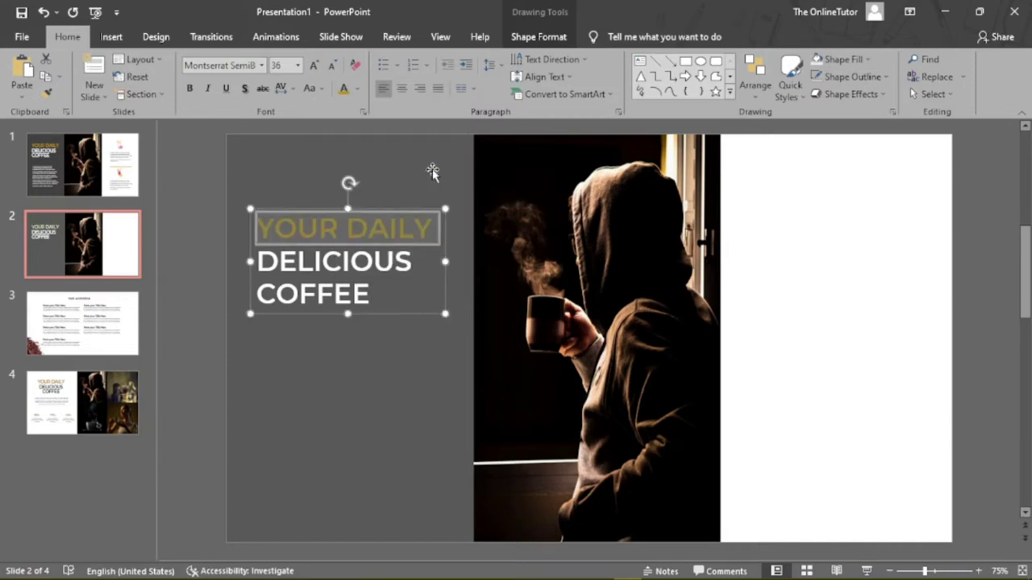
left_click(202, 196)
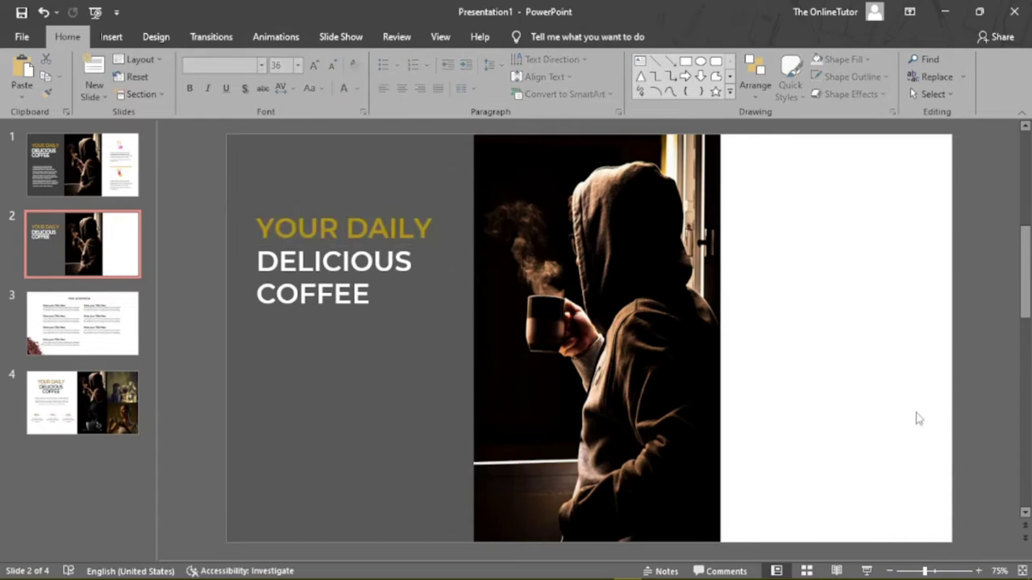
left_click(305, 272)
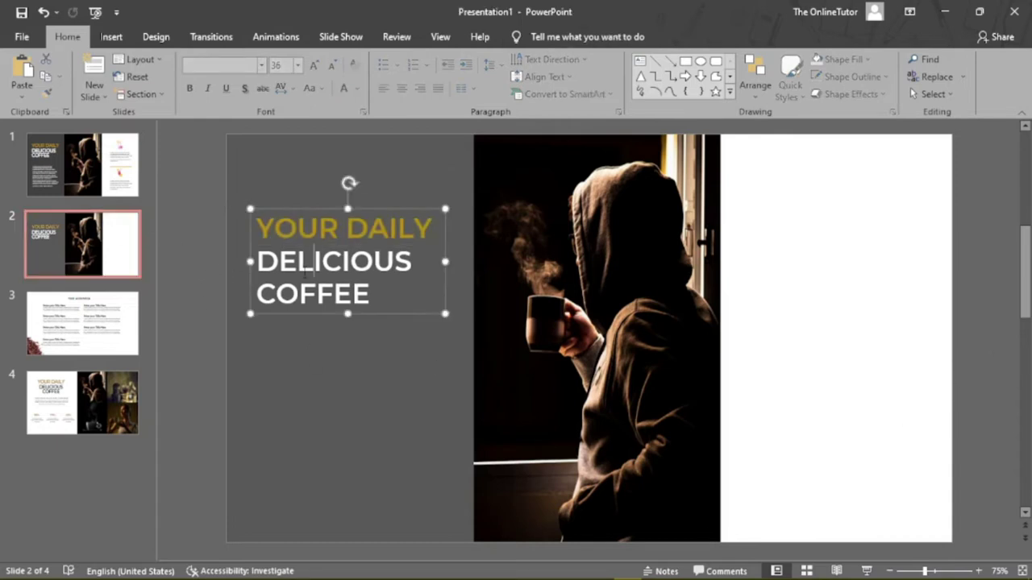
left_click(104, 183)
left_click(95, 252)
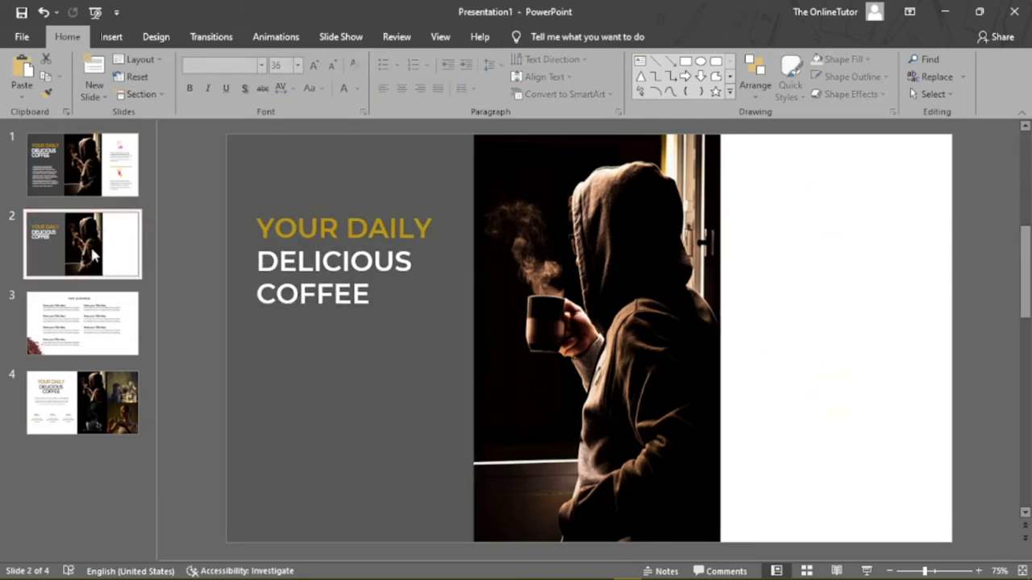
Step: Reapply gold to YOUR DAILY and check which colour slide 1's title uses
left_click(279, 261)
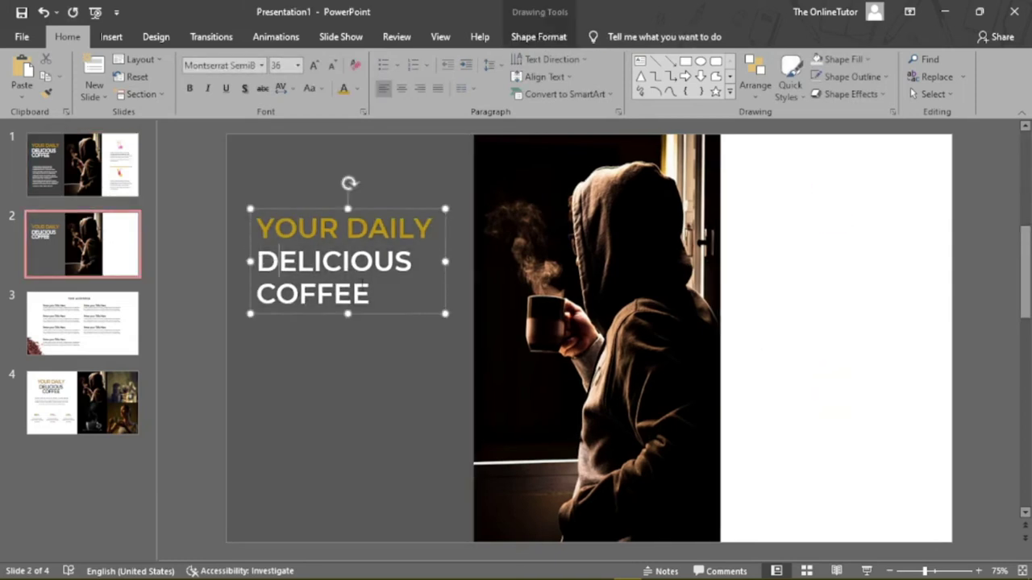
left_click_drag(434, 227, 241, 227)
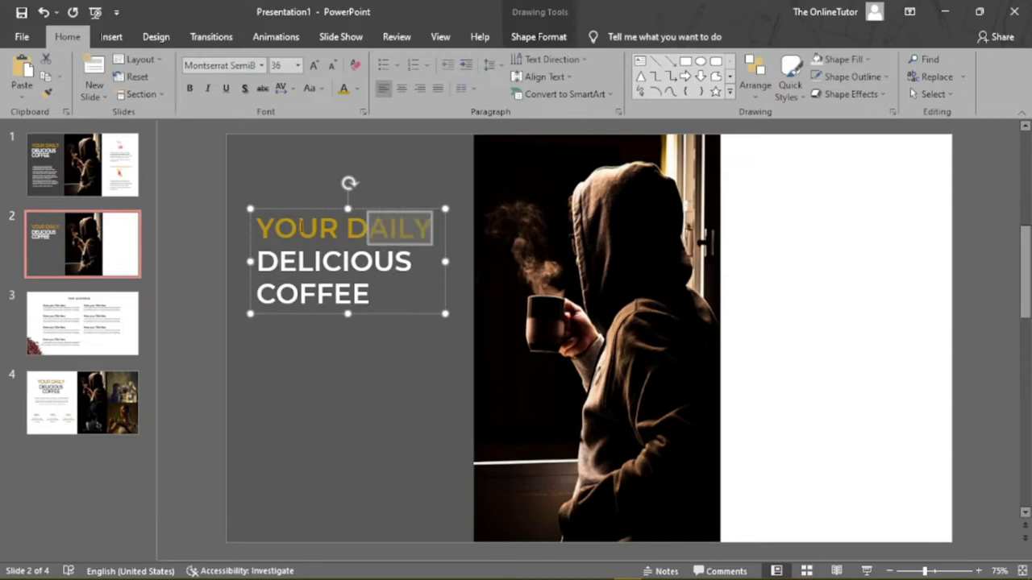
left_click(357, 90)
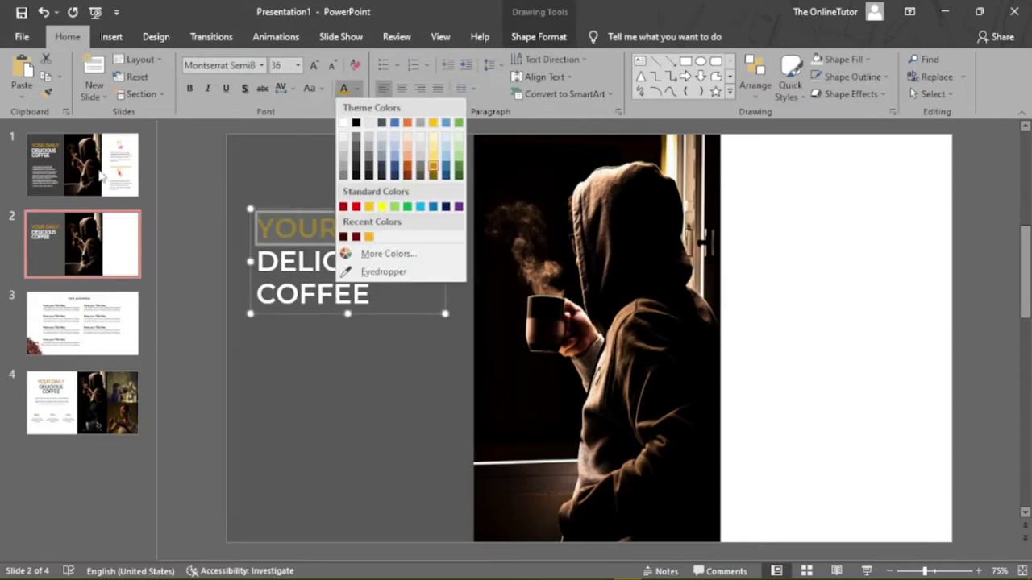
left_click(433, 170)
left_click(73, 181)
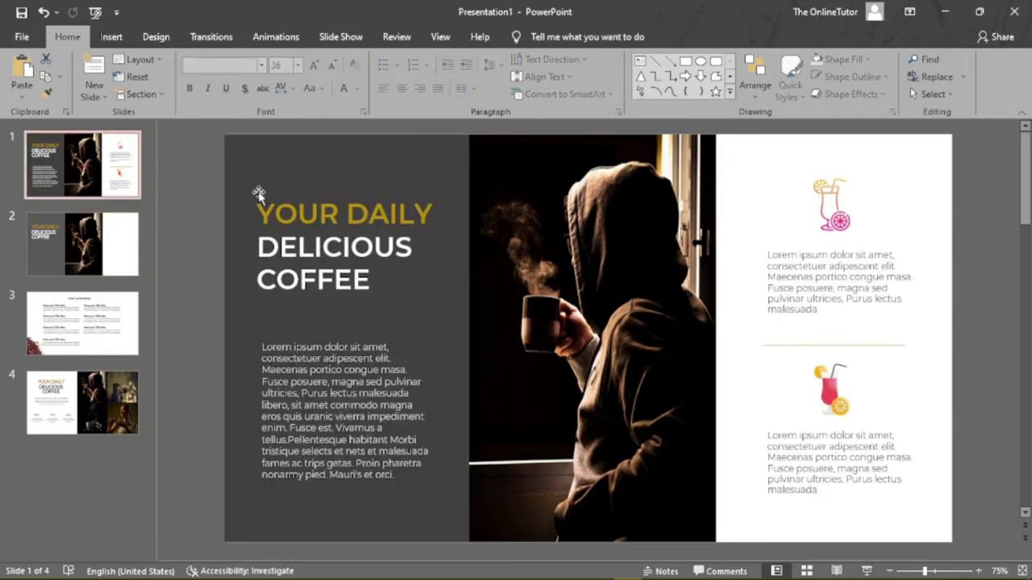
left_click(315, 214)
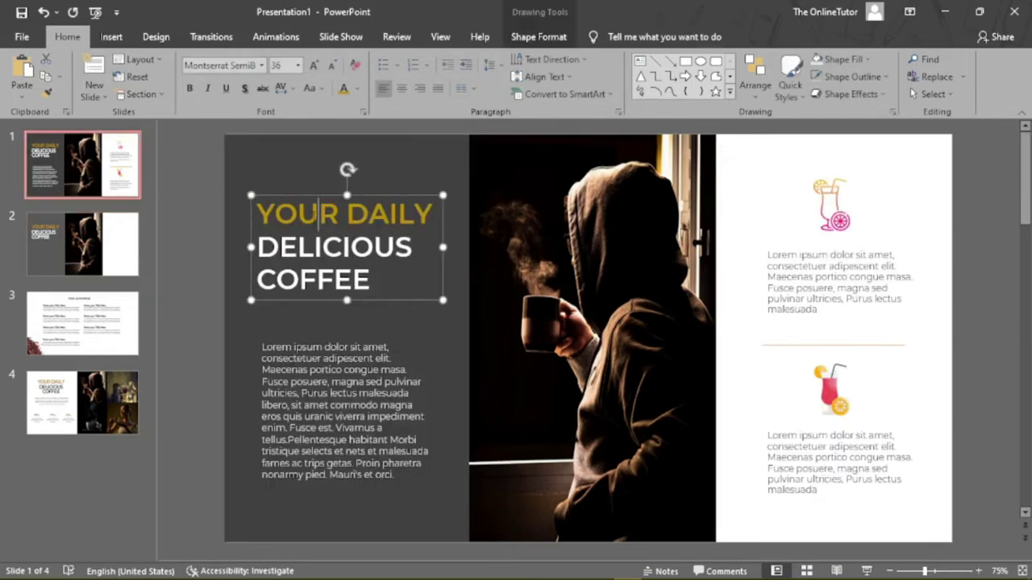
left_click(357, 89)
left_click(357, 91)
left_click(114, 239)
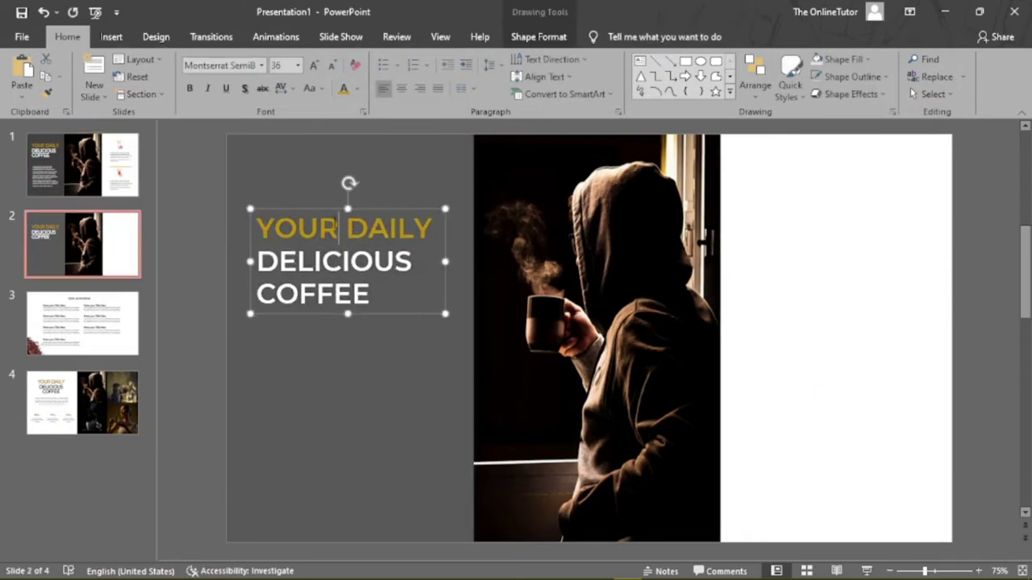
Step: Apply gold to the whole YOUR DAILY line, then select slide 1's dark left panel
triple_click(339, 228)
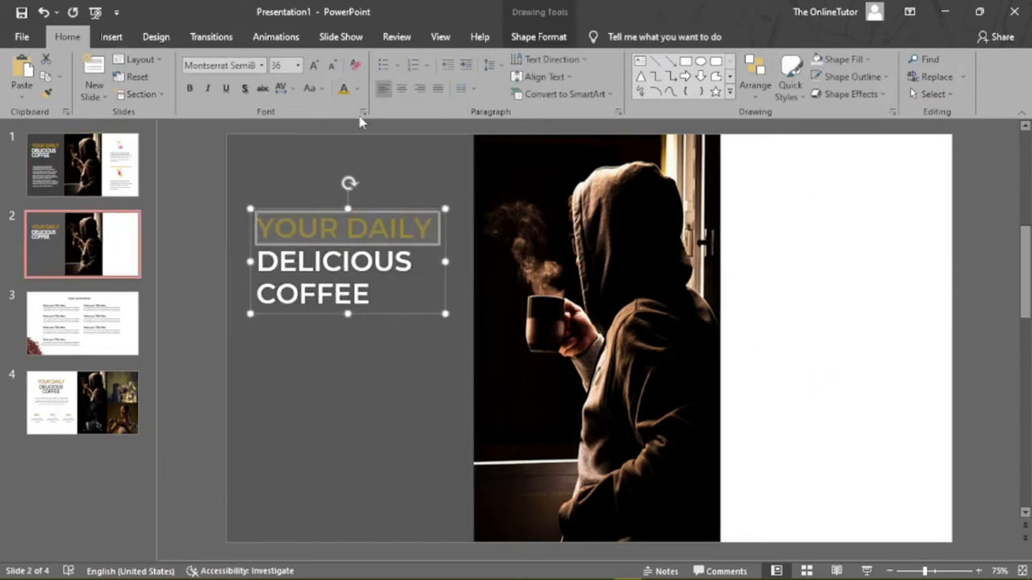
left_click(357, 90)
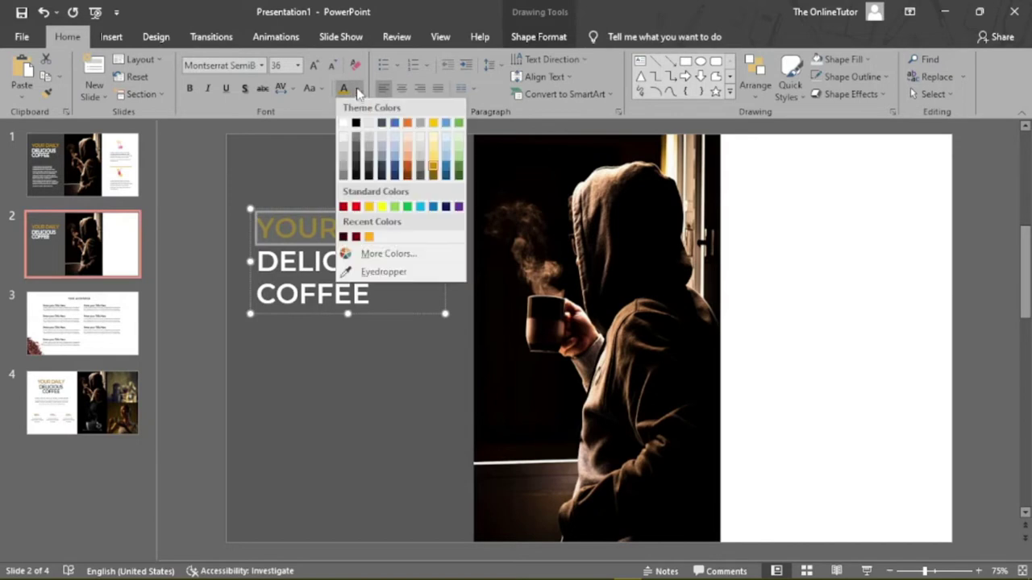
left_click(433, 167)
left_click(213, 188)
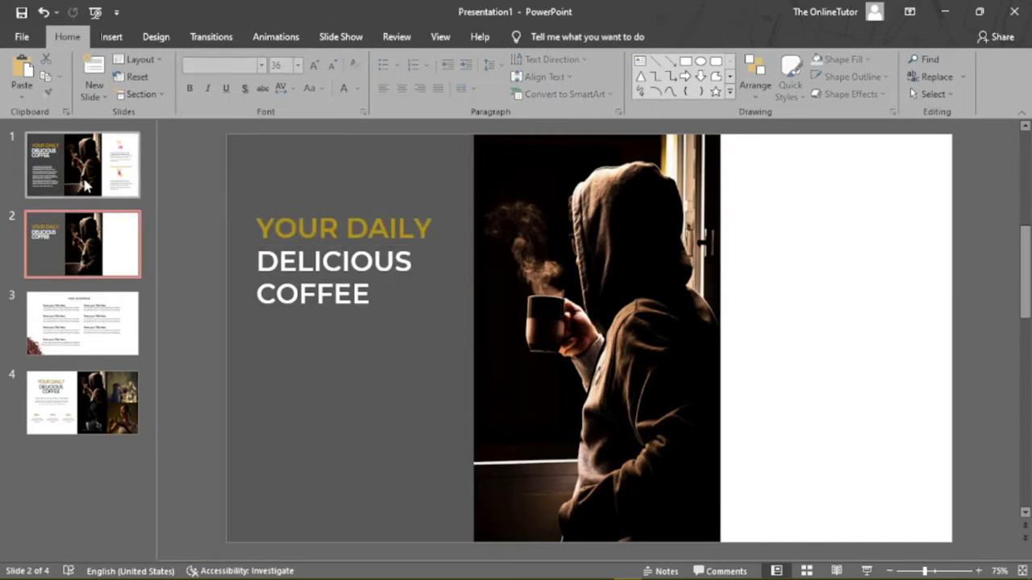
left_click(97, 190)
left_click(301, 182)
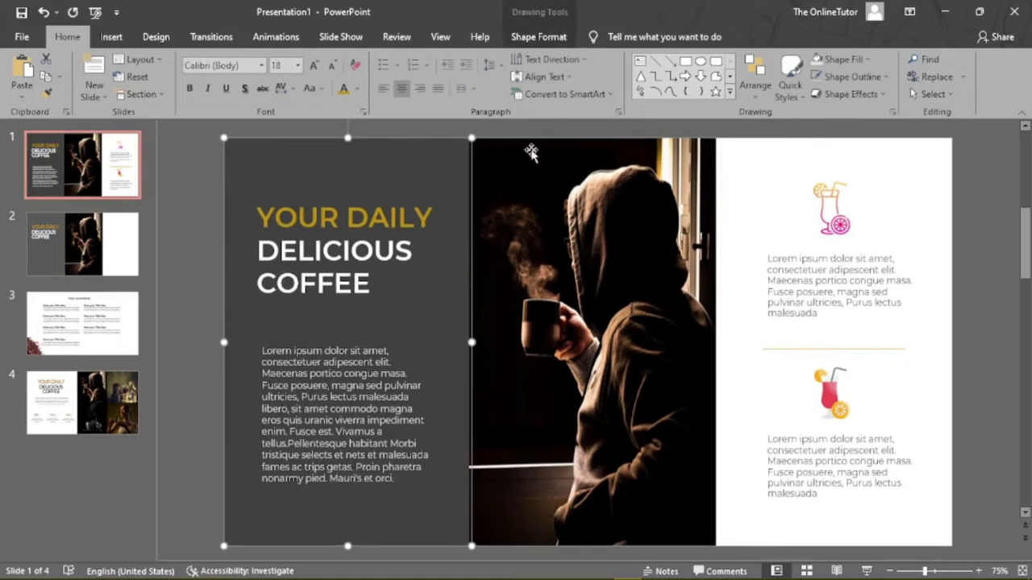
Step: Match slide 1's panel by filling slide 2's left panel with Black, Text 1, Lighter 15%
left_click(548, 38)
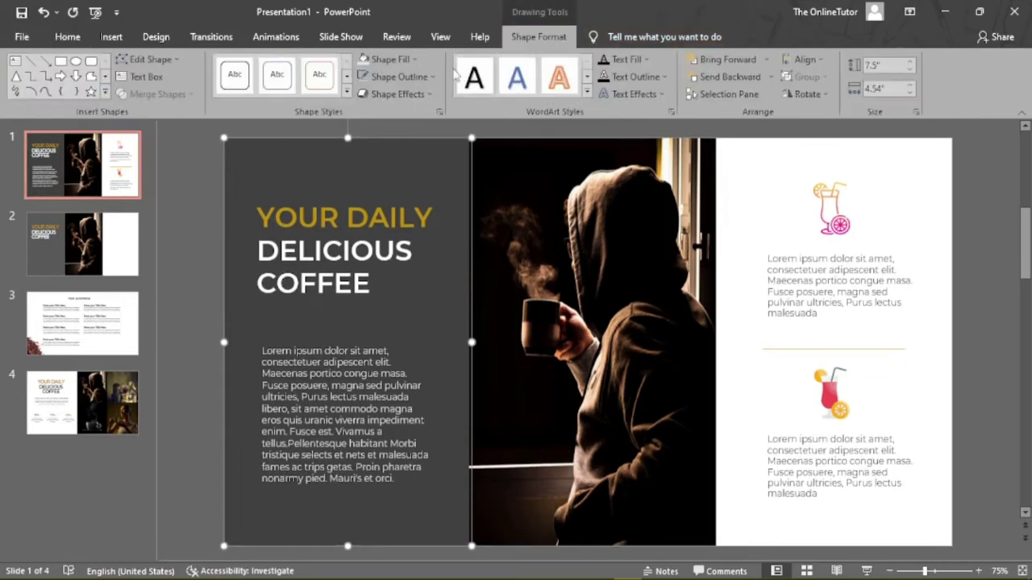
left_click(414, 59)
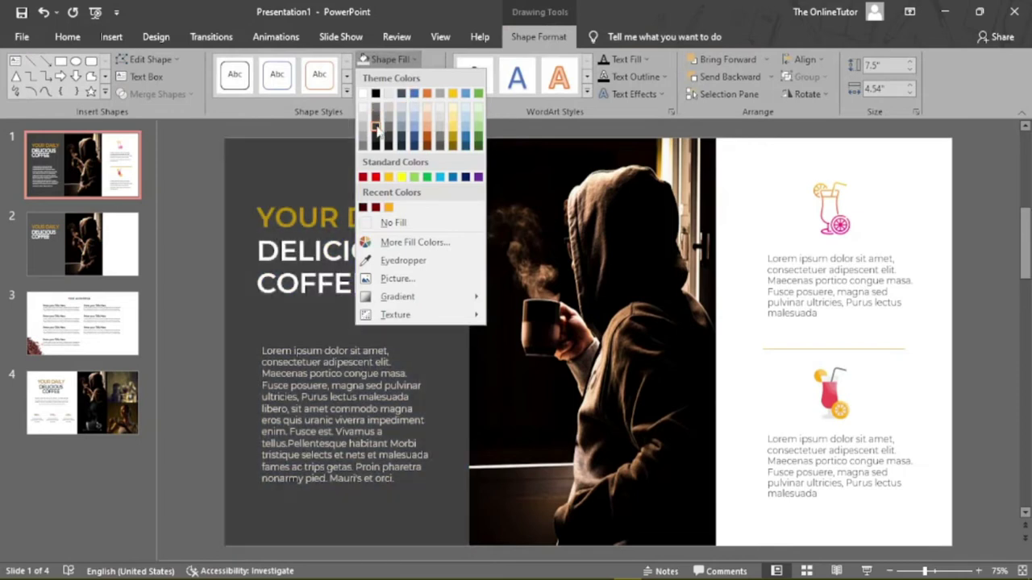
left_click(375, 133)
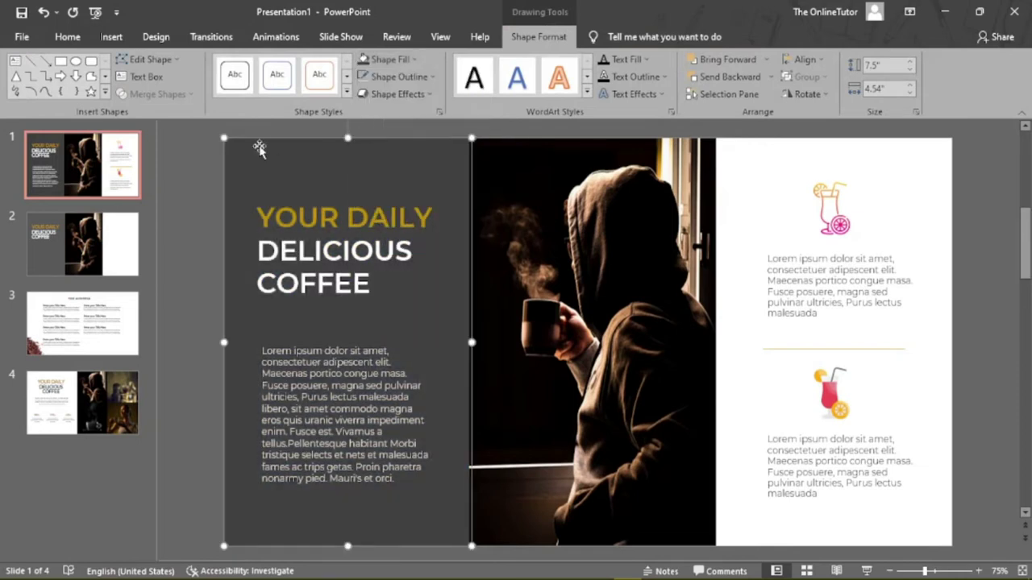
left_click(194, 193)
scroll(201, 244, "down", 1)
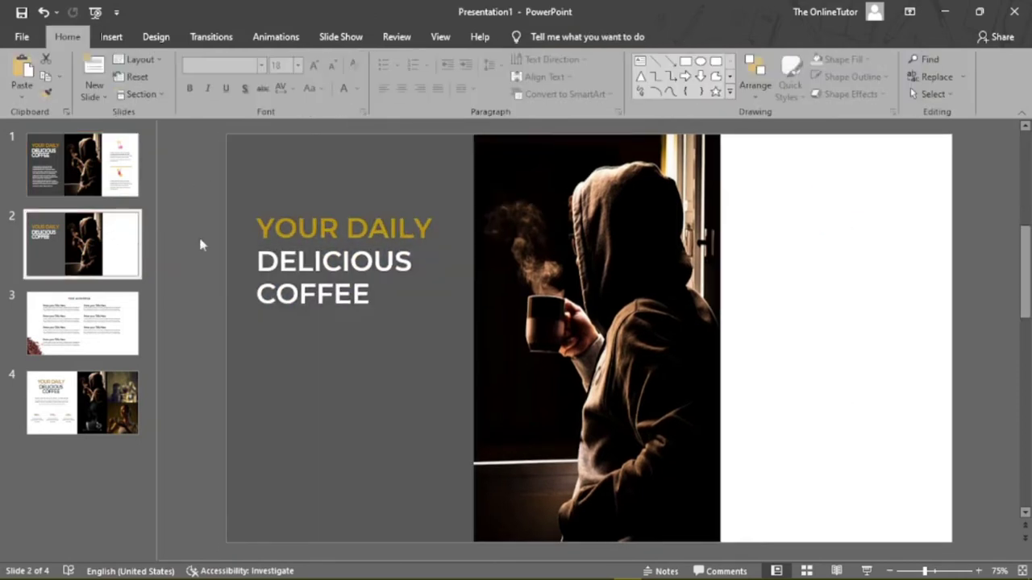
left_click(293, 196)
left_click(553, 40)
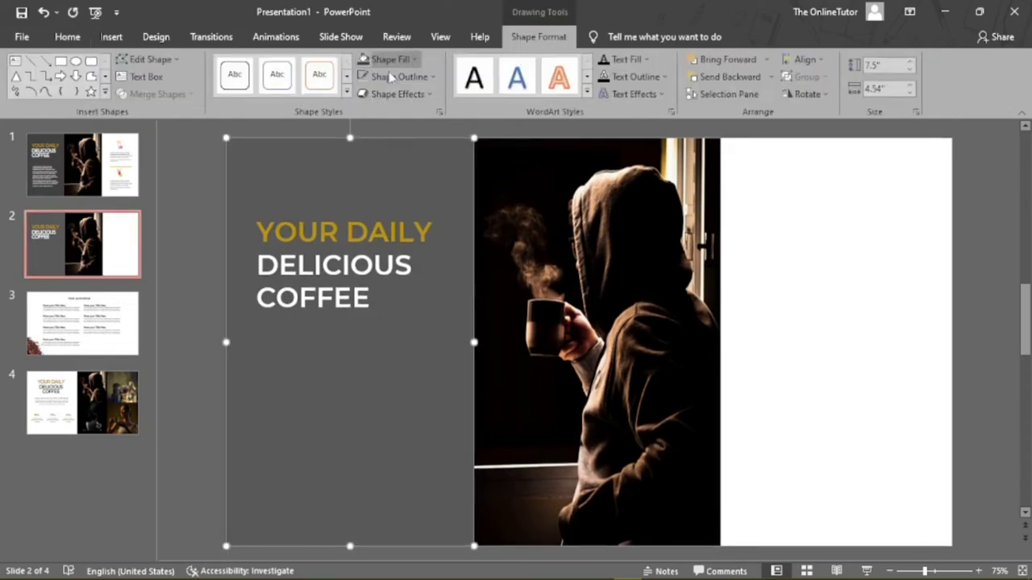
left_click(411, 60)
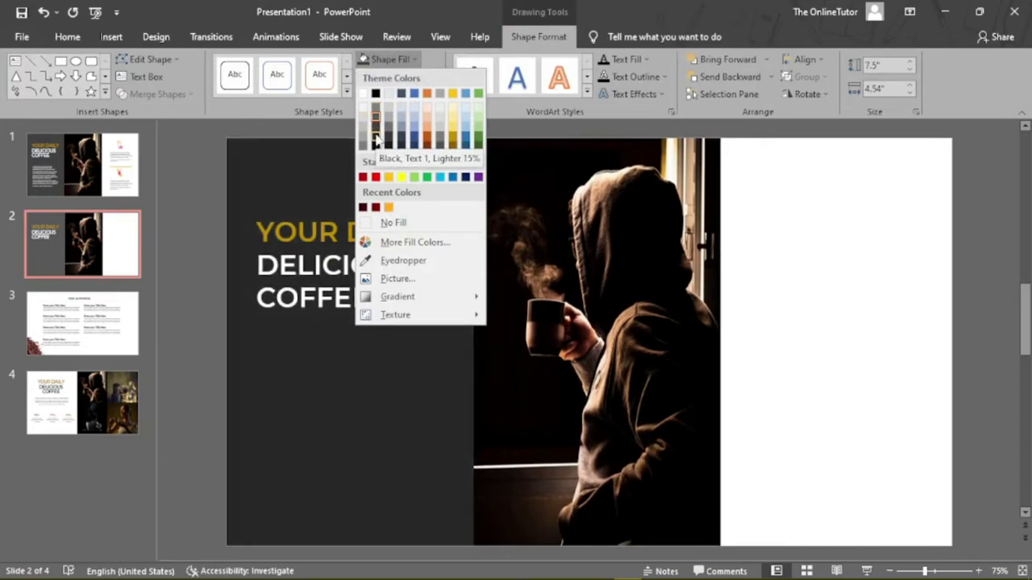
left_click(376, 139)
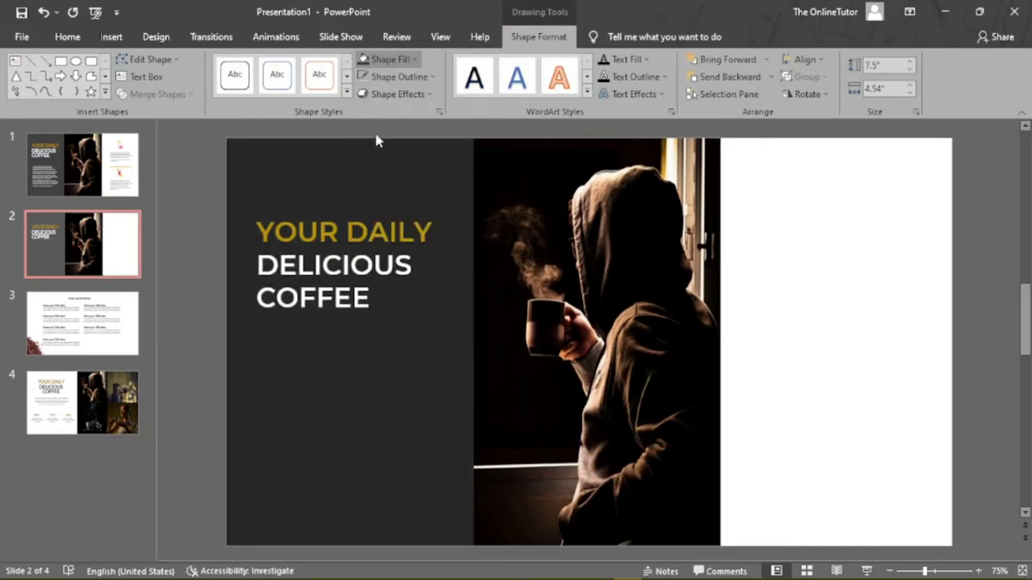
left_click(199, 180)
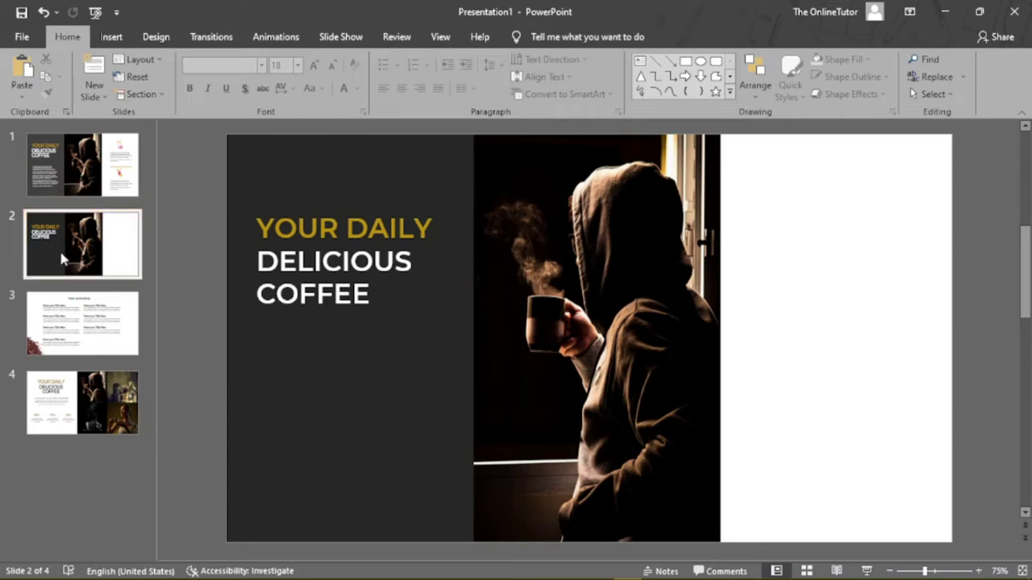
Step: Check the font and size of slide 1's body text, then return to slide 2
left_click(90, 177)
left_click(309, 393)
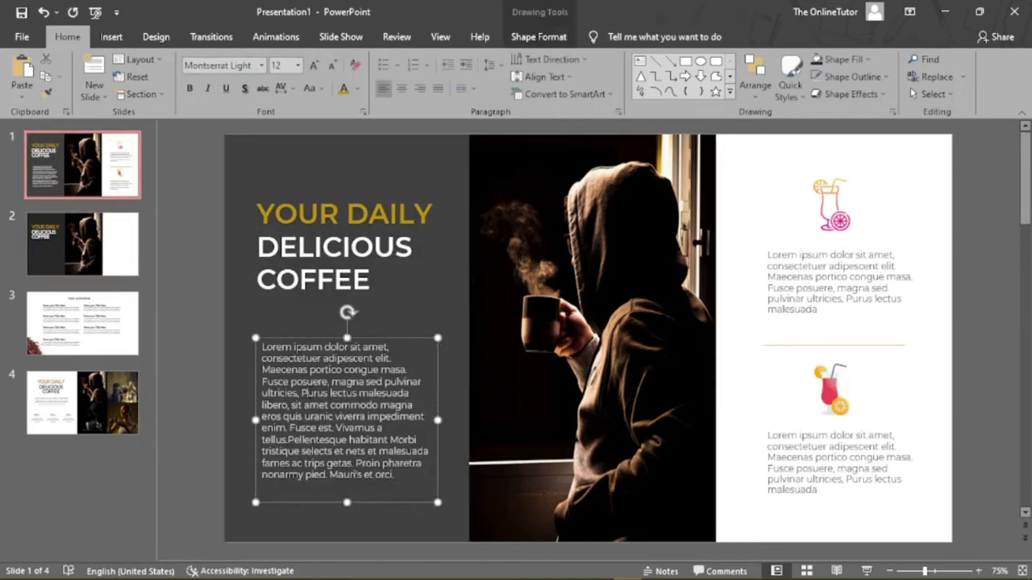
left_click(193, 283)
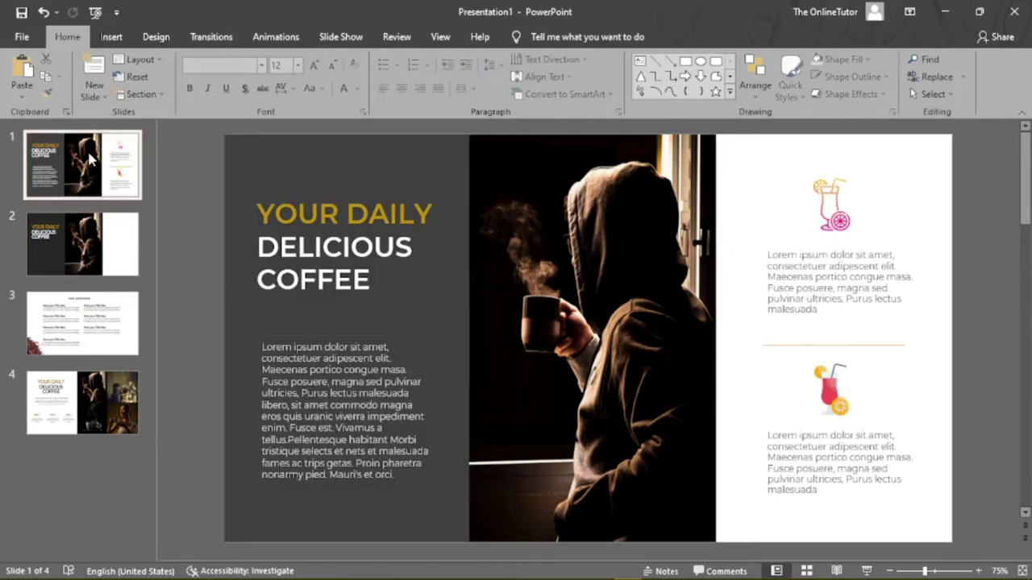
left_click(89, 253)
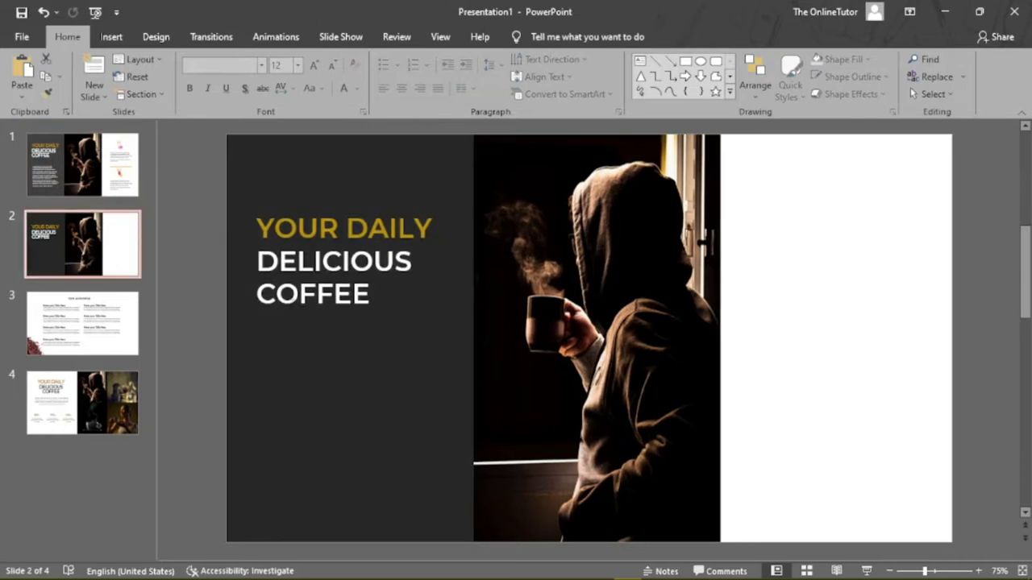
Step: In Word, add lorem ipsum text on a new line and copy three paragraphs for PowerPoint
key("alt+Tab")
key("alt+Tab")
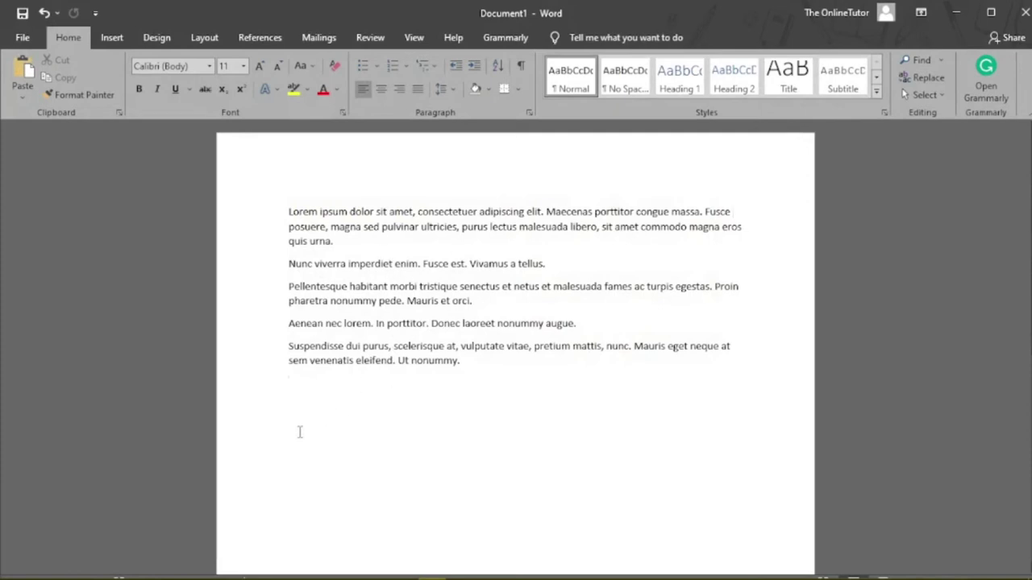
key("Return")
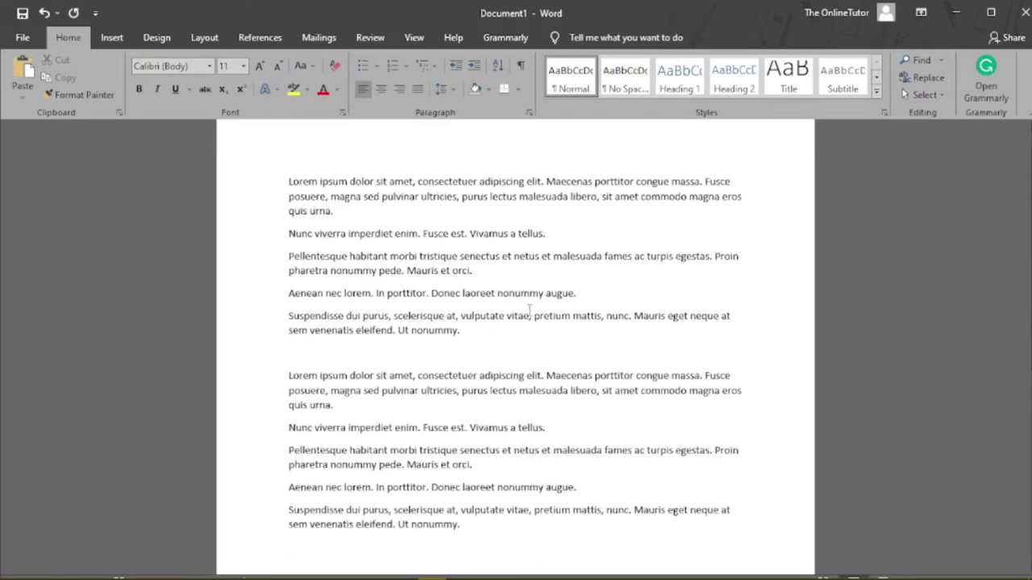
left_click_drag(470, 463, 289, 375)
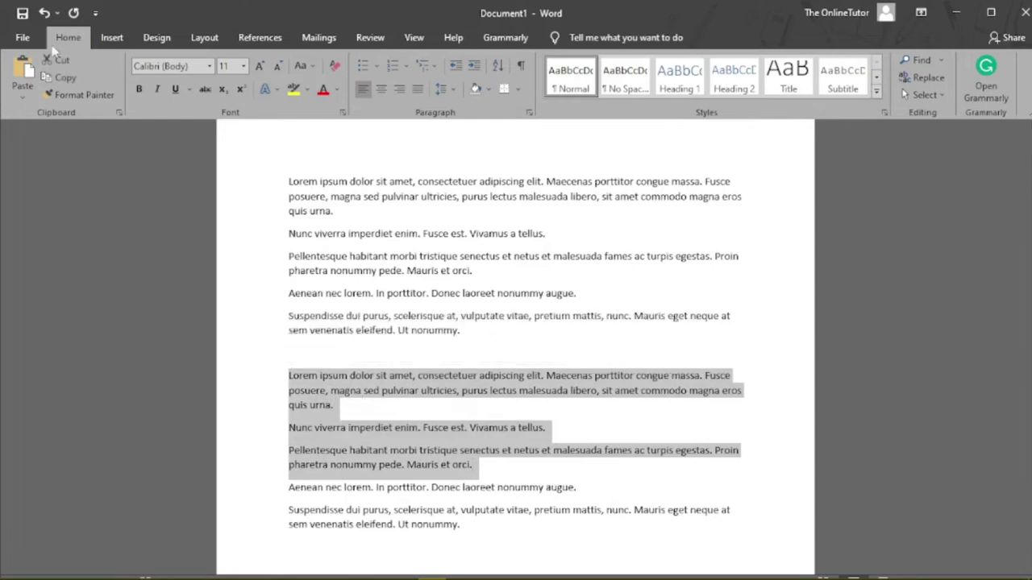
left_click(49, 82)
key("alt+Tab")
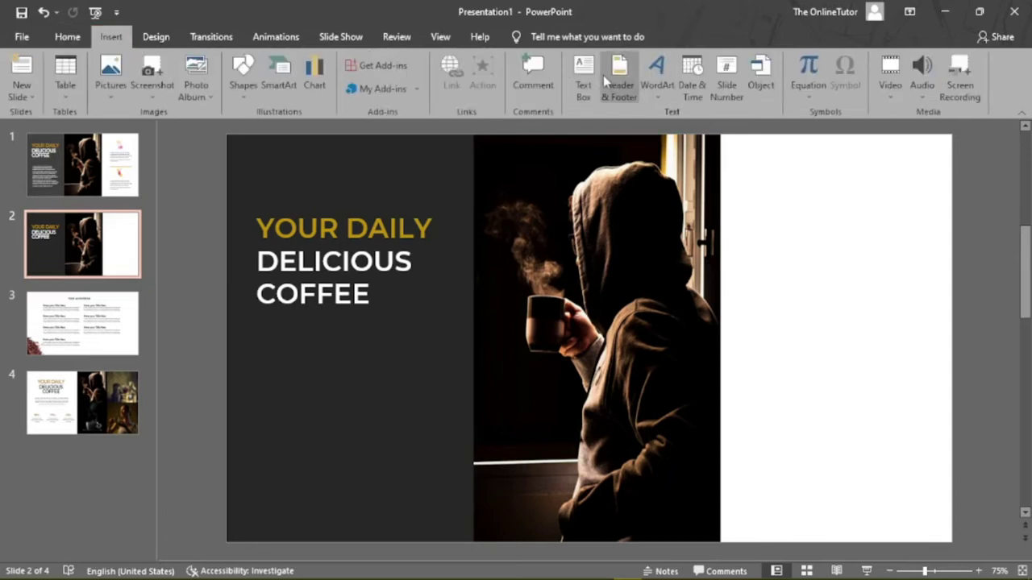
Step: Draw a text box in the left panel below the title and paste the paragraphs
left_click(583, 77)
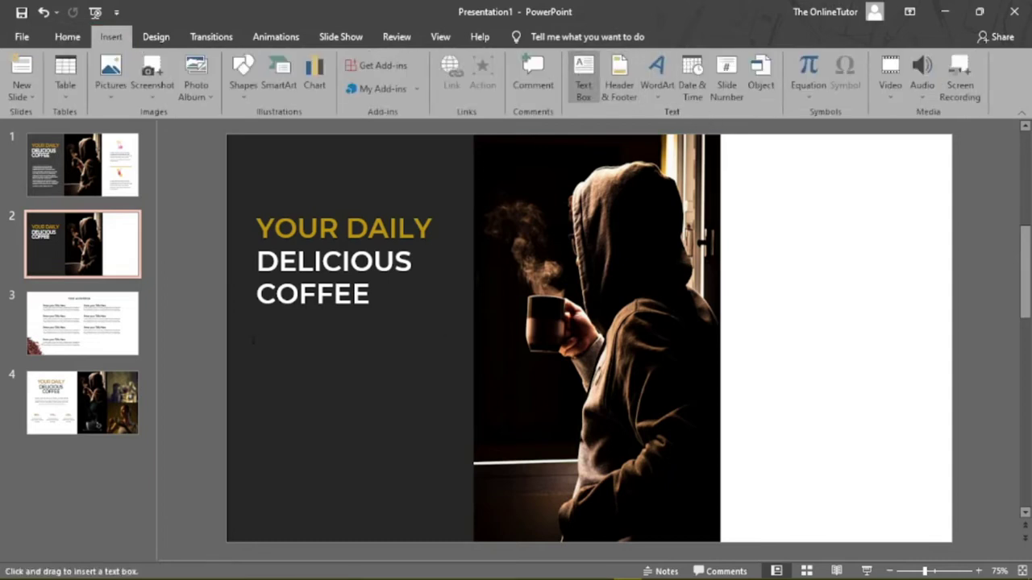
left_click_drag(253, 372, 455, 562)
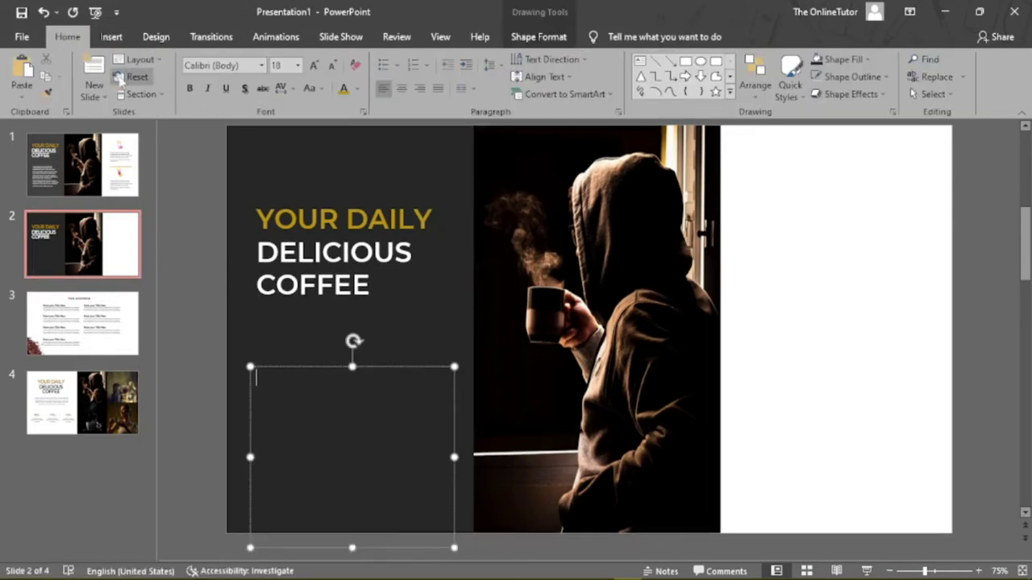
left_click(21, 71)
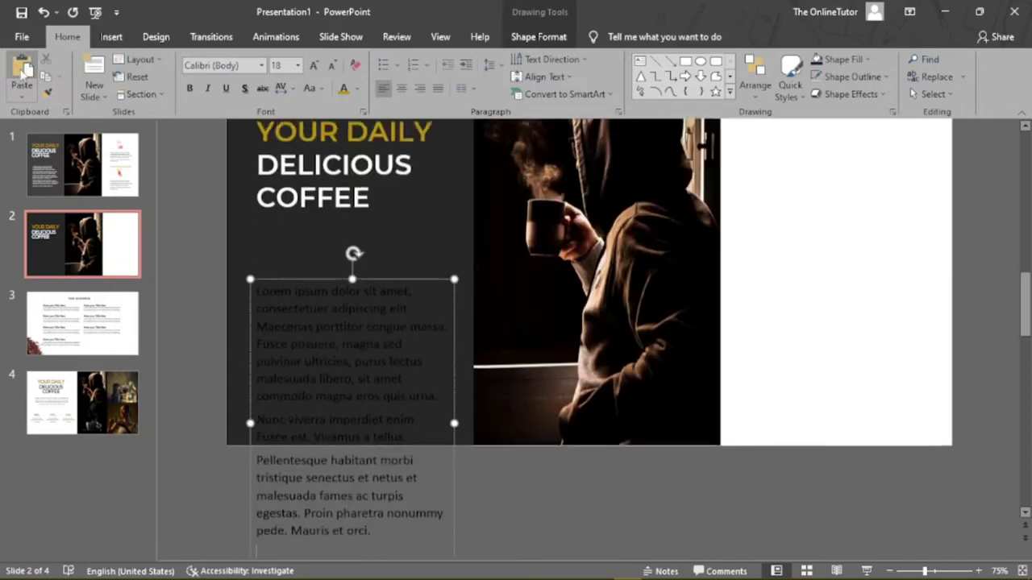
Step: Shrink the pasted text to 12 pt, make it white, and nudge the box up
left_click_drag(379, 509, 256, 270)
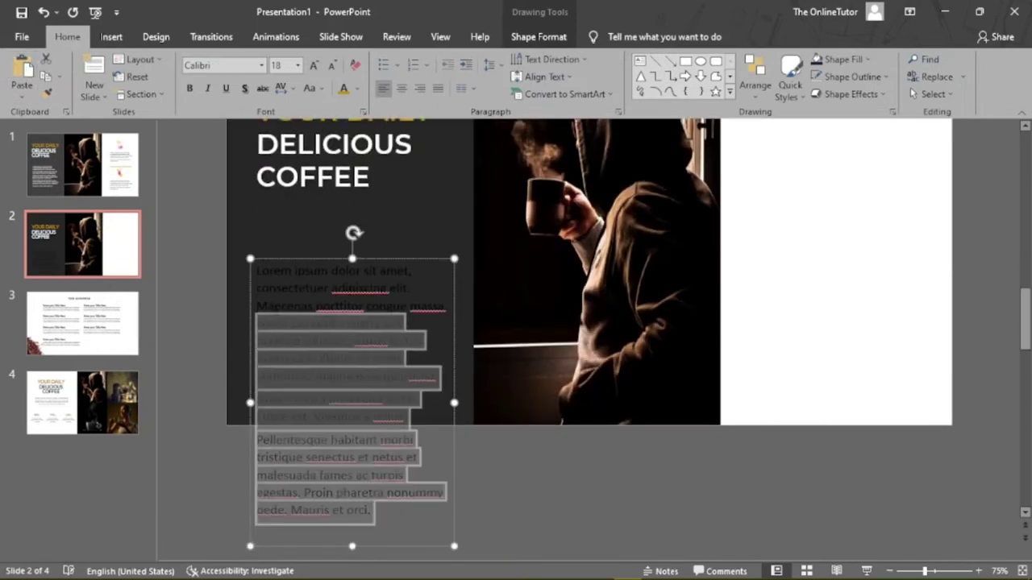
left_click(333, 67)
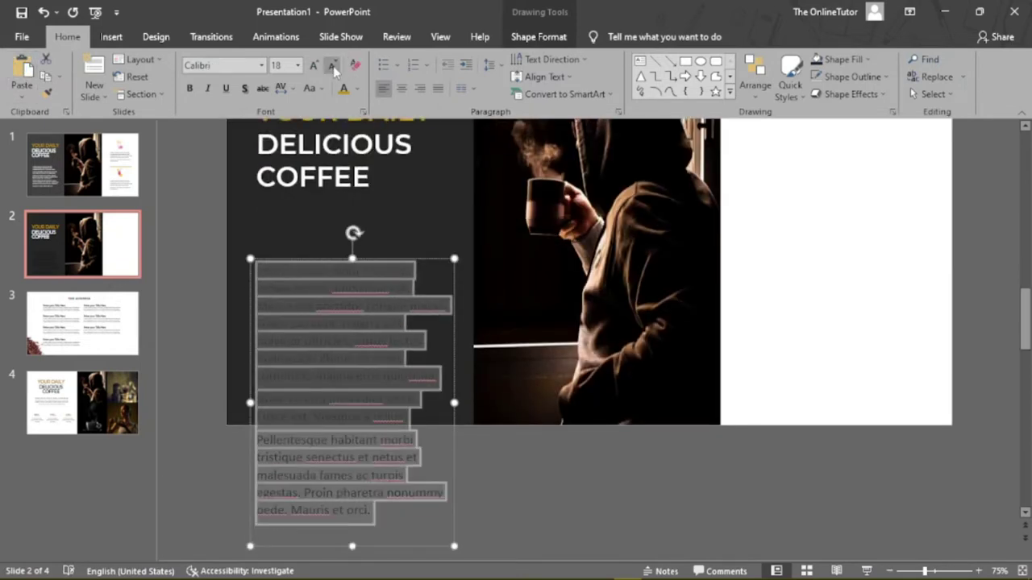
left_click(333, 67)
left_click(333, 68)
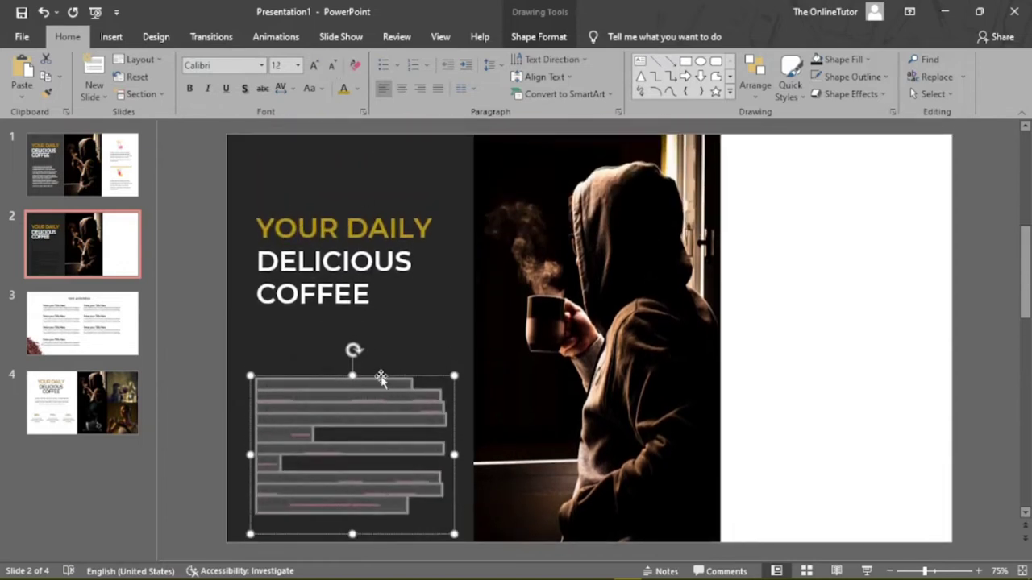
left_click_drag(380, 379, 381, 365)
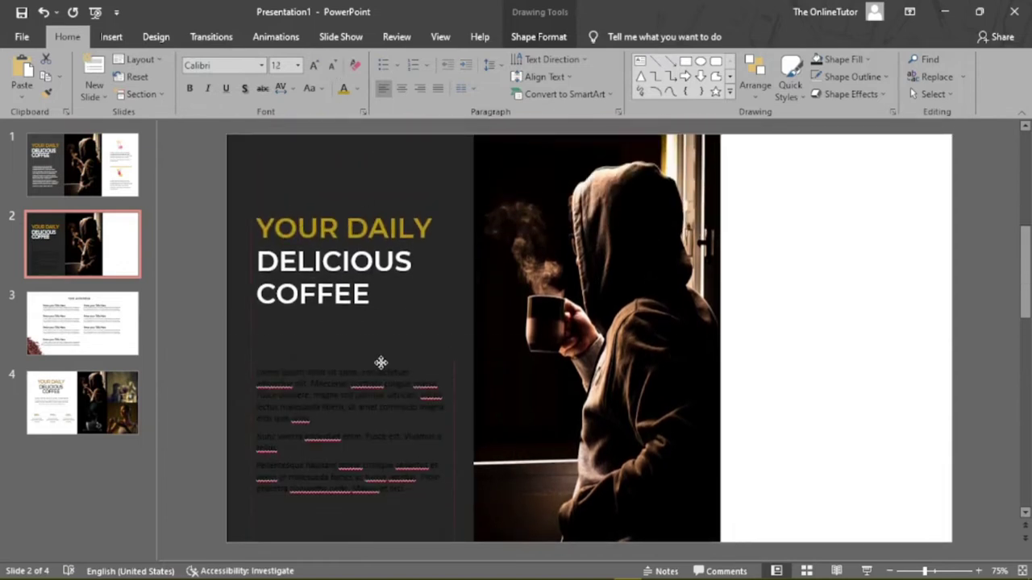
left_click(359, 91)
left_click(343, 122)
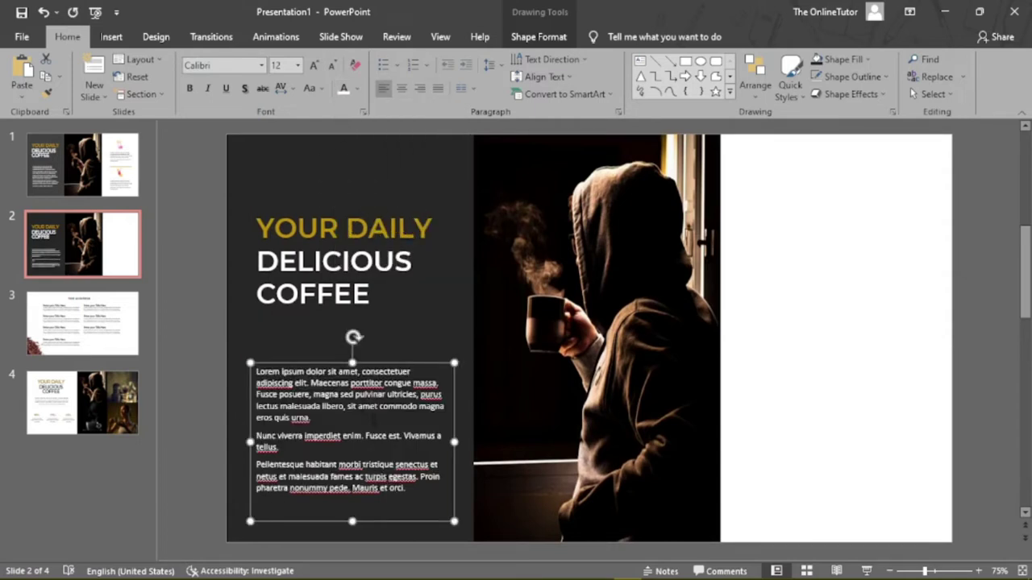
Step: Merge the Pellentesque and Nunc viverra paragraphs into the first, then compare with slide 1
left_click(256, 465)
key("BackSpace")
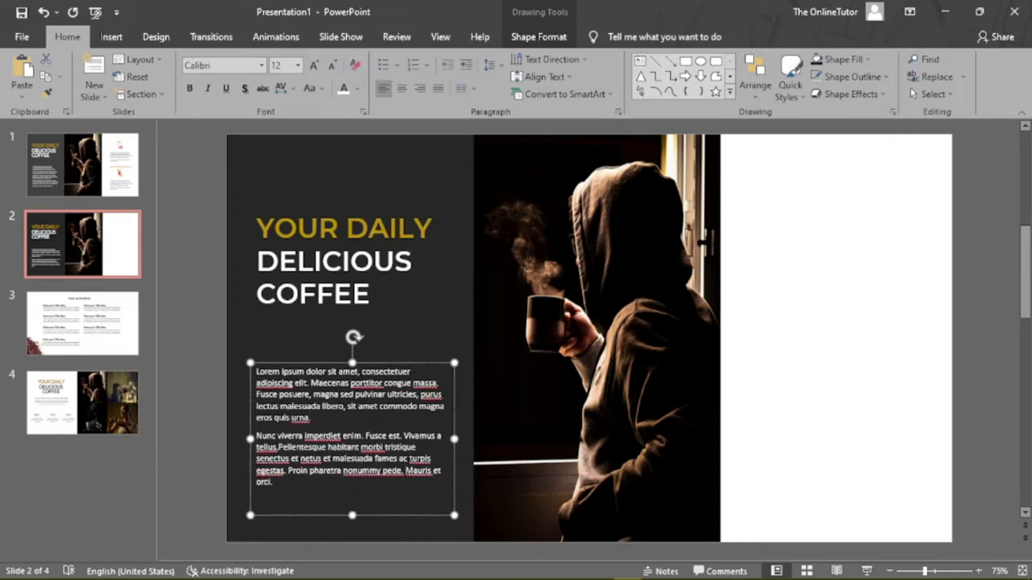
key("BackSpace")
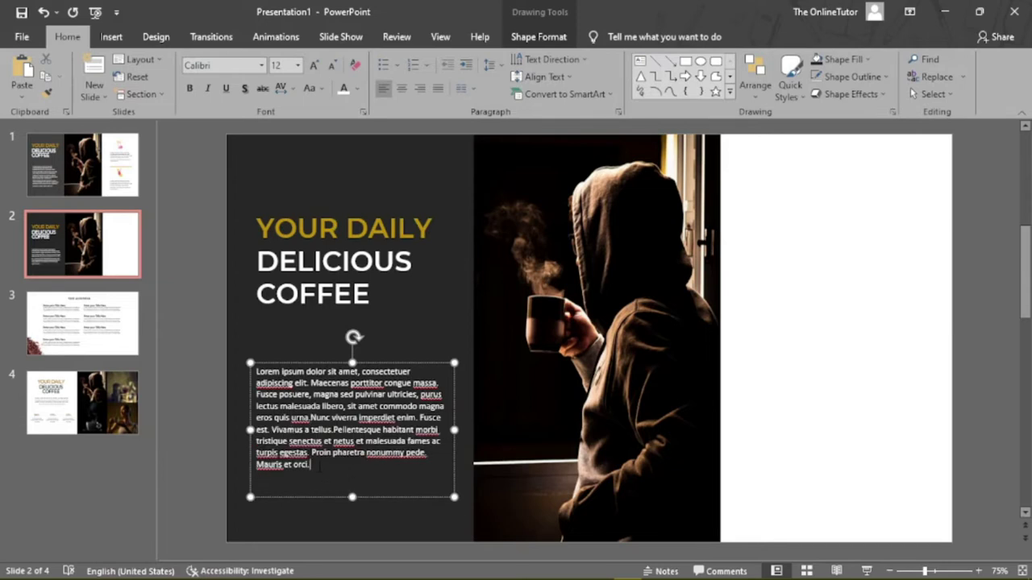
left_click(90, 170)
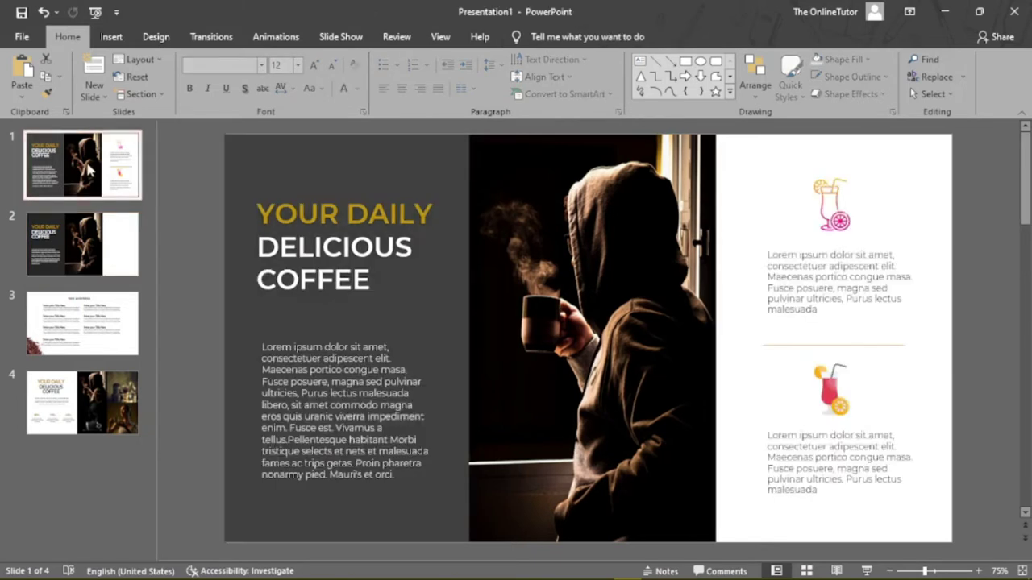
left_click(92, 238)
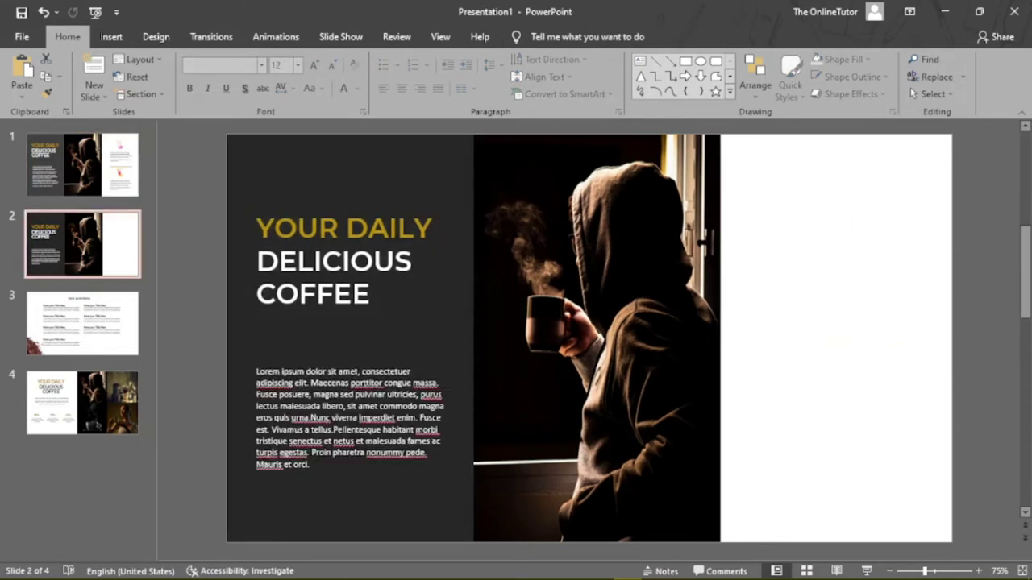
Step: Apply Montserrat Light to all the lorem ipsum body text and raise its box slightly
left_click_drag(321, 474, 255, 369)
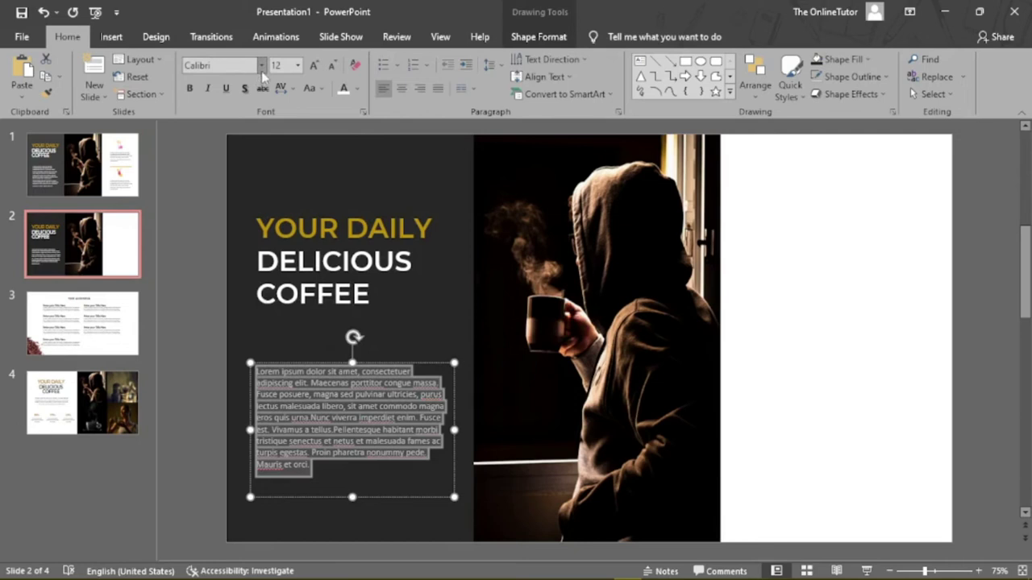
left_click(261, 64)
left_click_drag(390, 145, 390, 325)
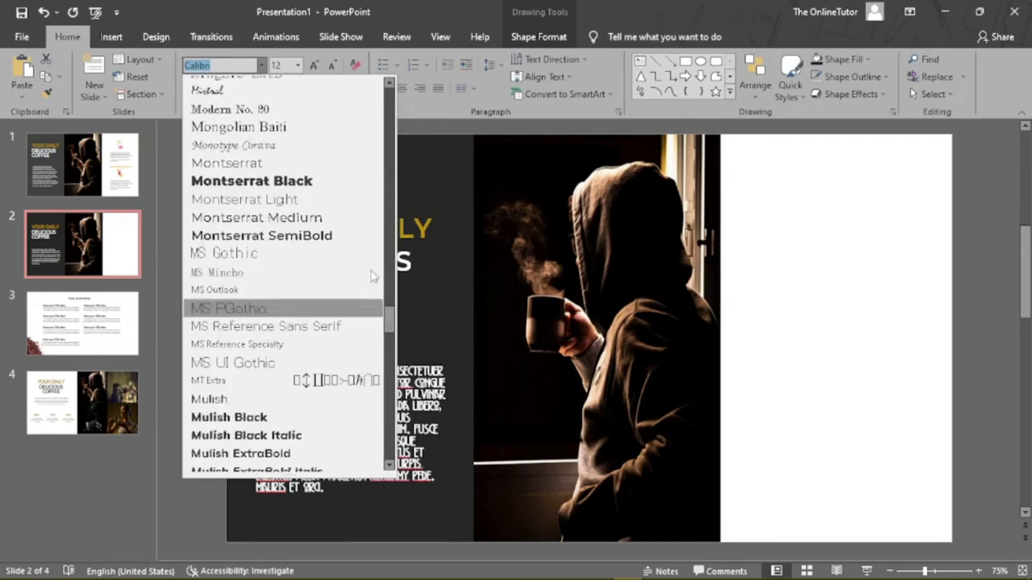
left_click(290, 199)
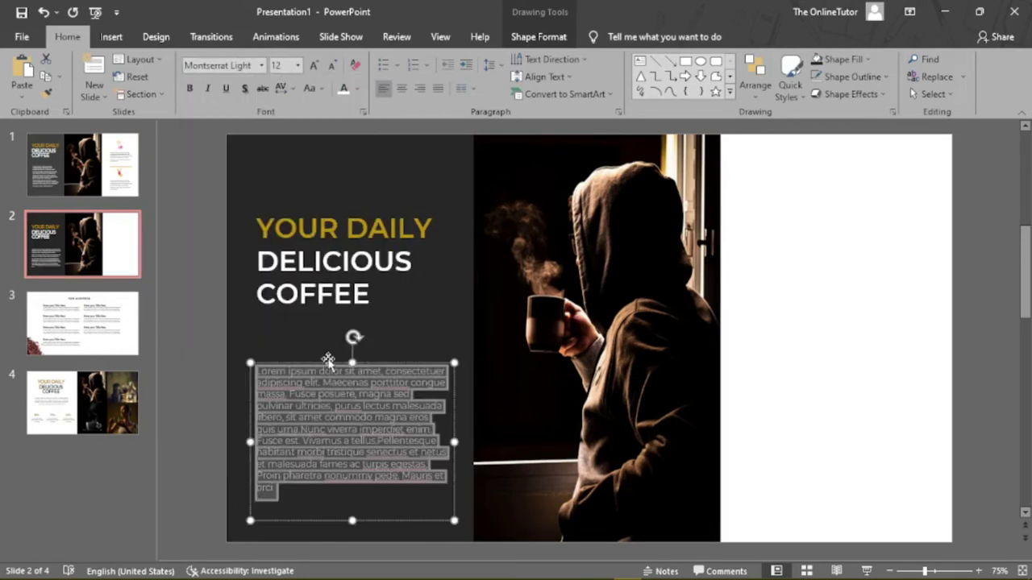
left_click_drag(328, 360, 330, 348)
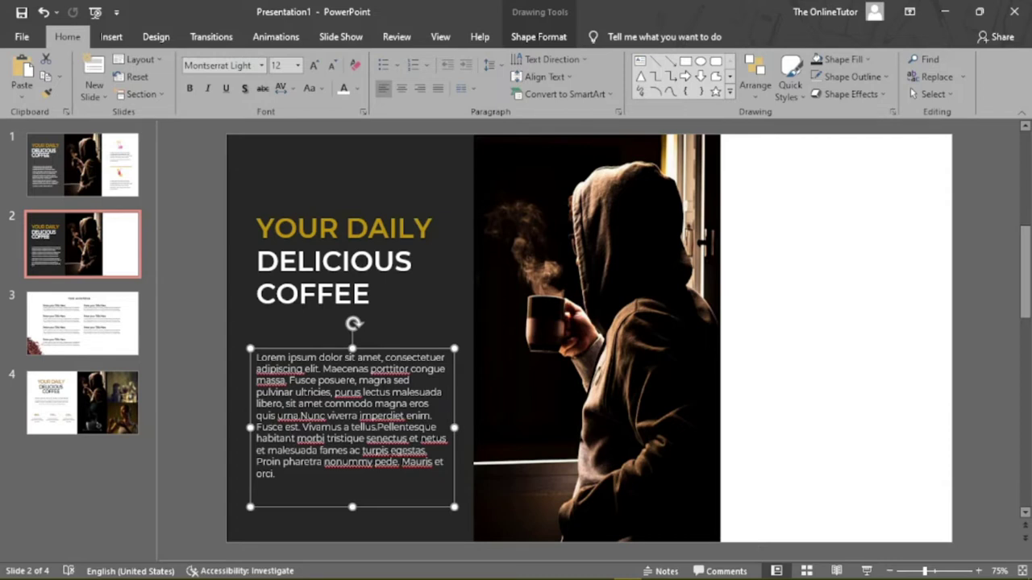
Step: Accept spelling suggestions for porttitor, adipiscing, purus, urna.Nunc, imperdiet and senectus (portico, Purus, uranic, impediment, selects)
right_click(385, 369)
key("Escape")
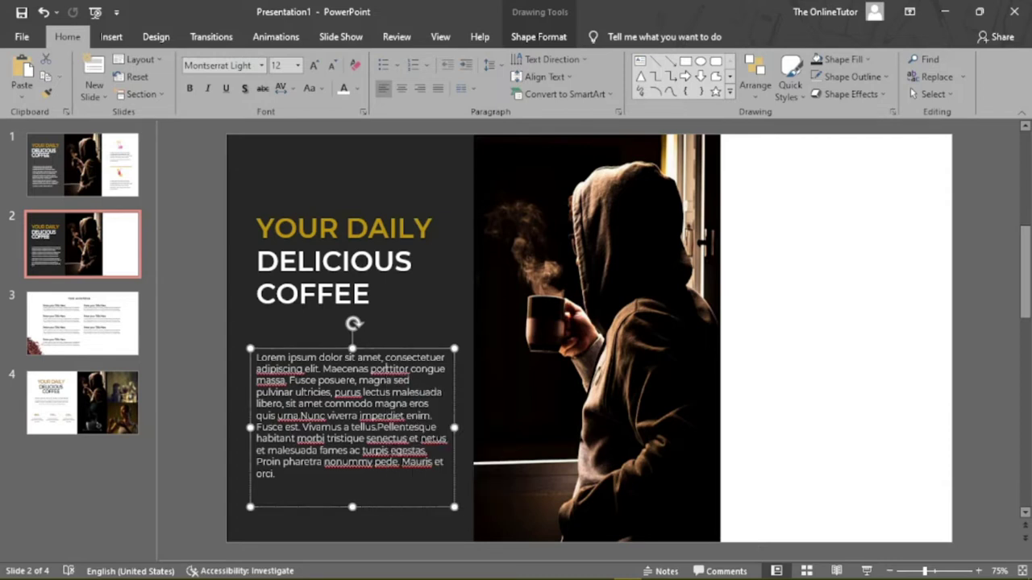
right_click(288, 366)
left_click(319, 374)
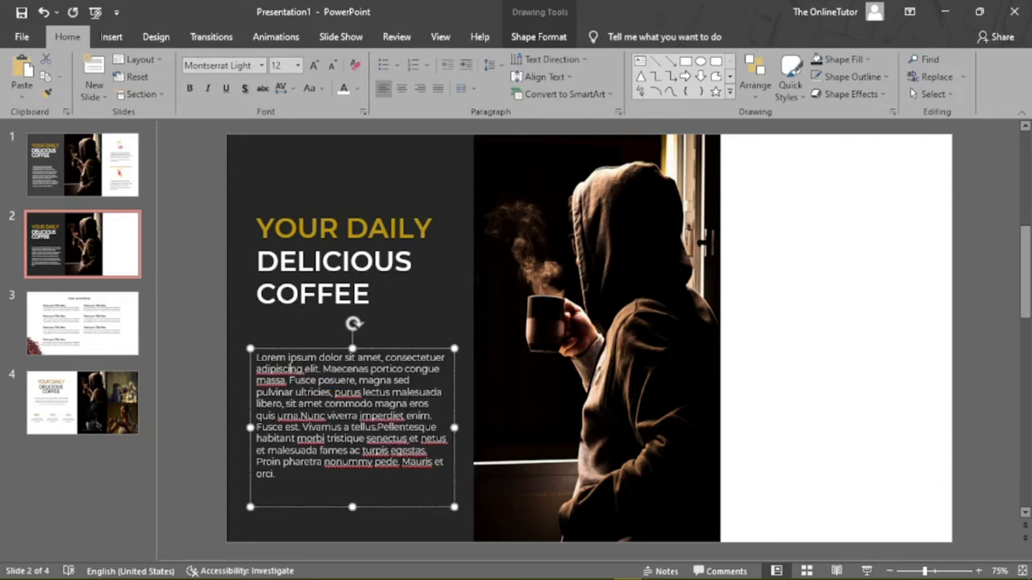
right_click(278, 384)
left_click(312, 392)
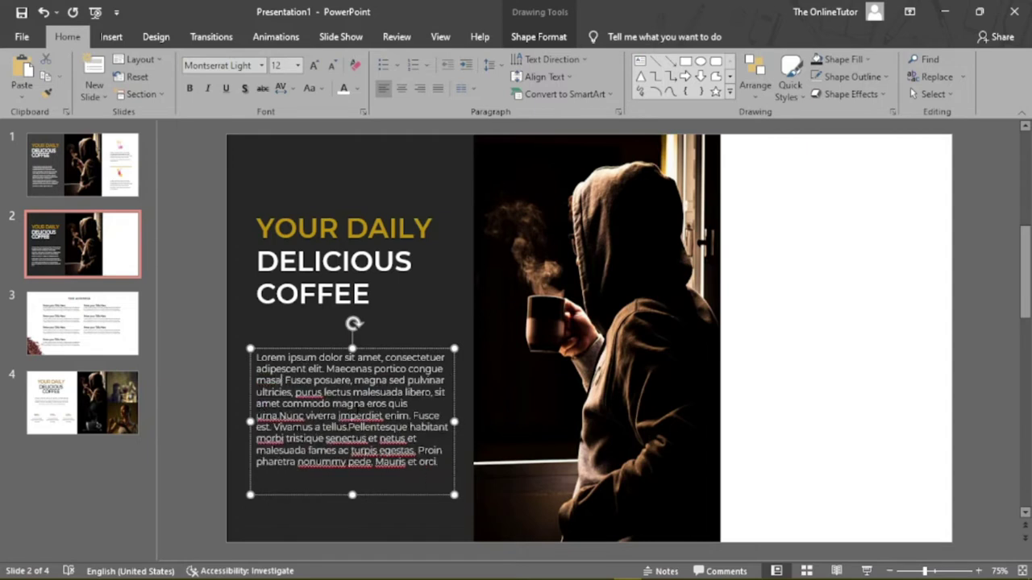
right_click(308, 393)
left_click(327, 405)
right_click(272, 415)
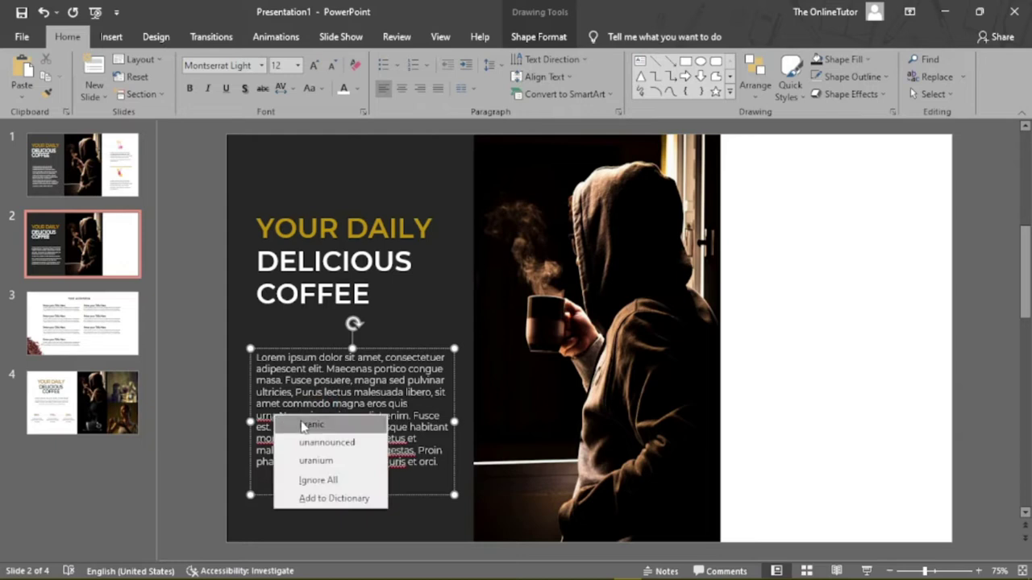
left_click(301, 424)
right_click(316, 417)
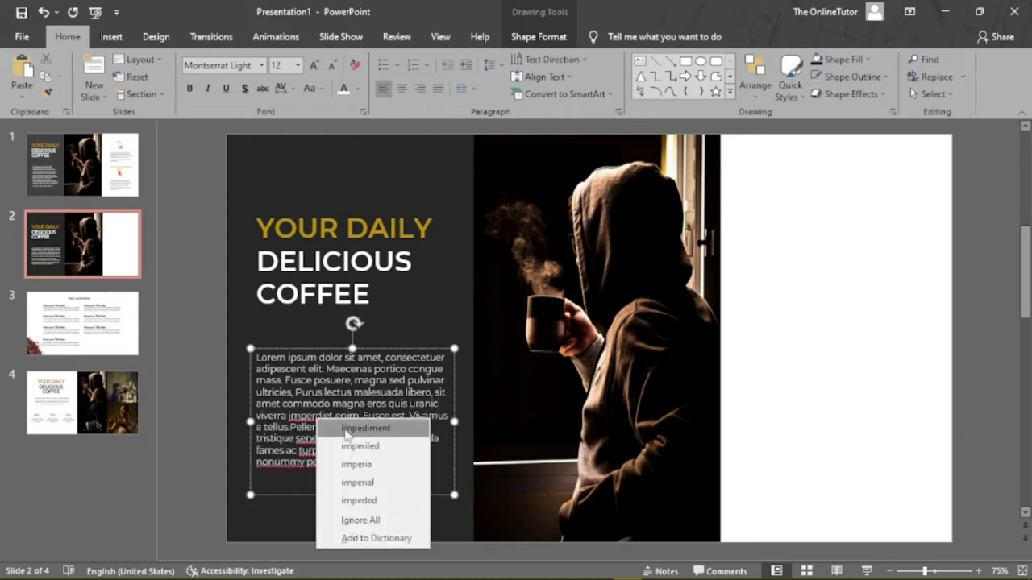
left_click(365, 428)
right_click(342, 437)
left_click(367, 452)
Step: Replace morbi, netus, turpis, egestas, nonummy, pede, Mauris with Morbi, nets, trips, getas, nonarmy, pied, Mauri's
right_click(284, 444)
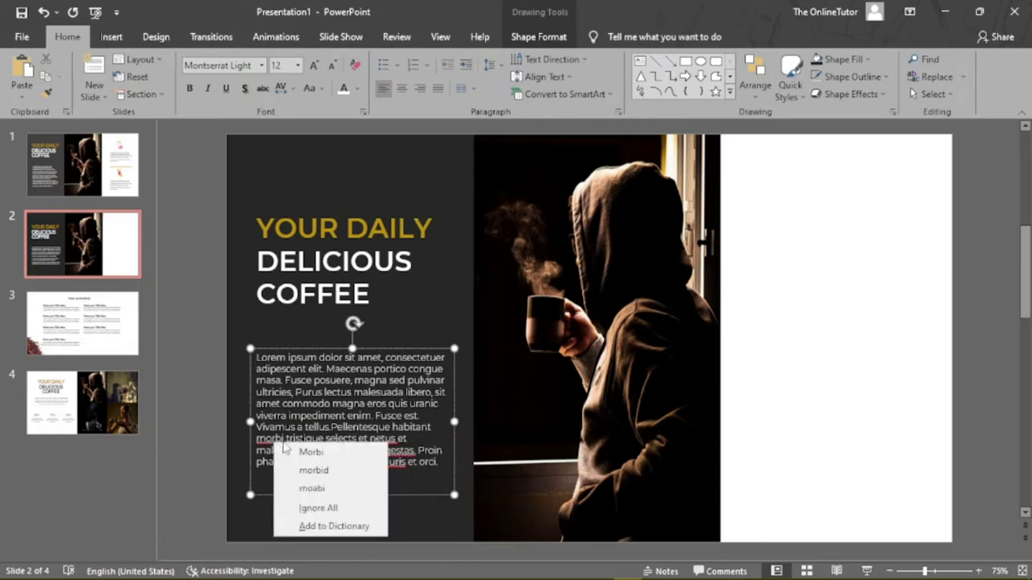
left_click(311, 452)
right_click(394, 444)
left_click(396, 452)
right_click(371, 450)
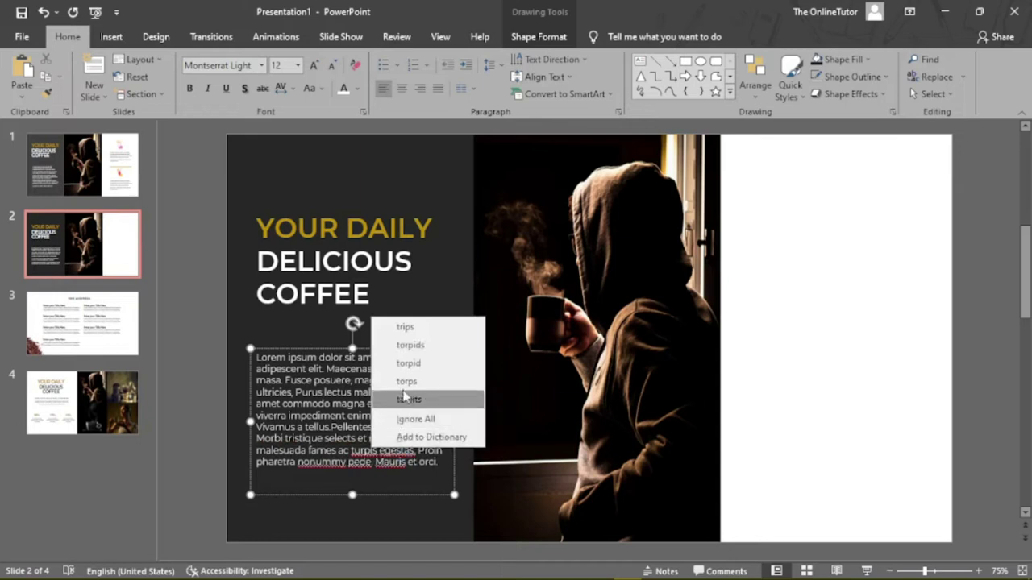
left_click(405, 326)
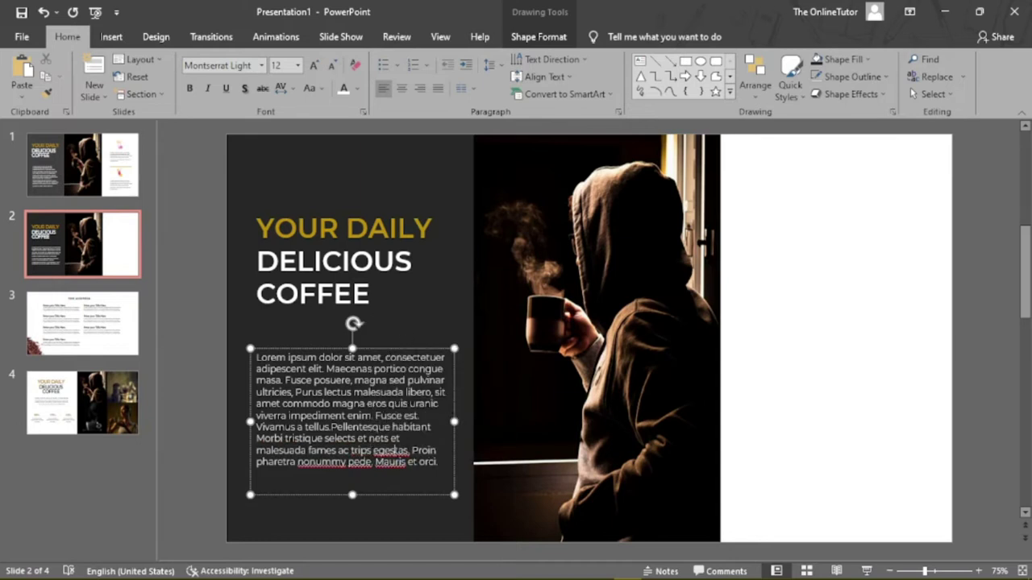
right_click(396, 451)
left_click(423, 334)
right_click(323, 464)
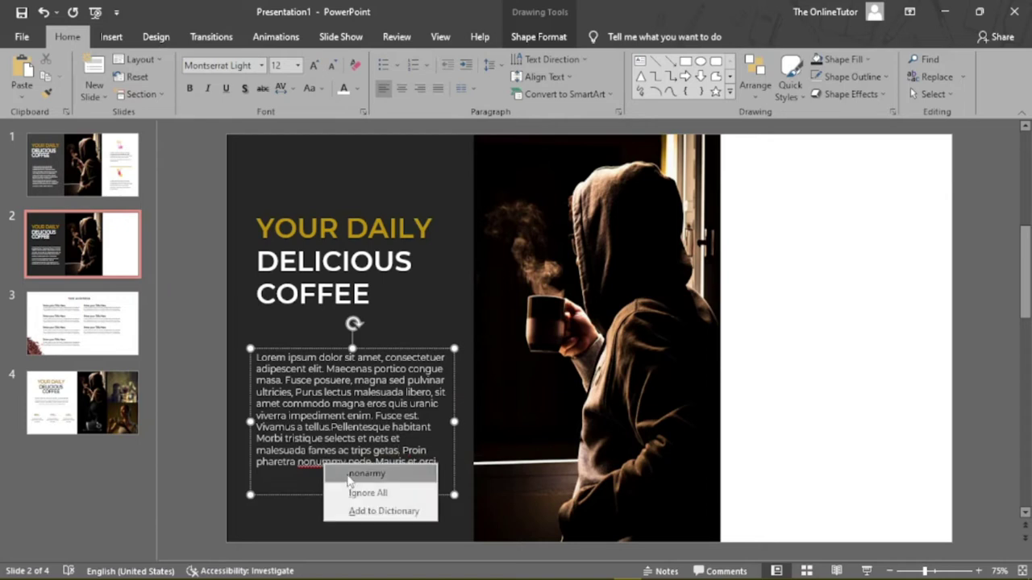
left_click(355, 474)
right_click(347, 462)
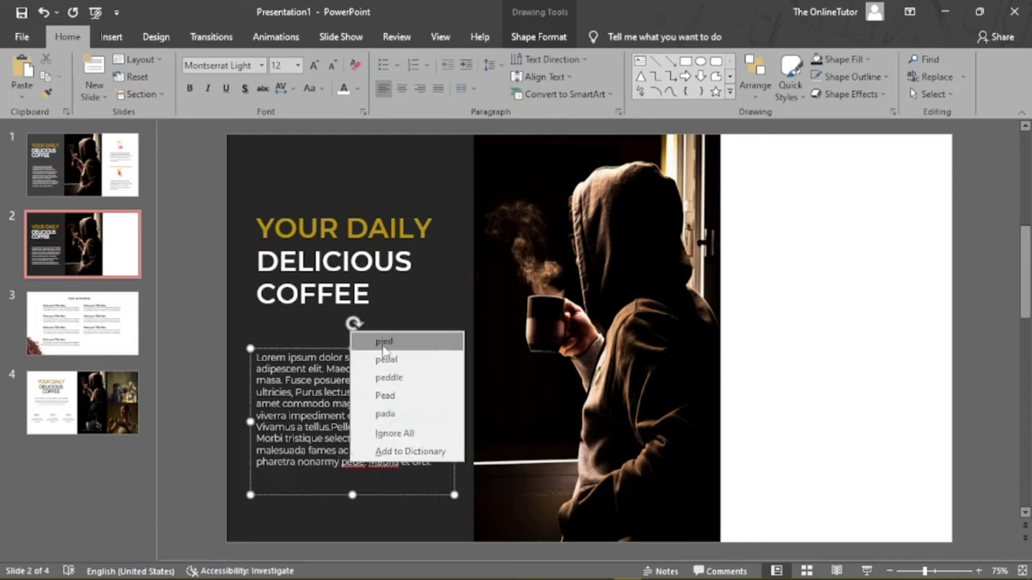
left_click(384, 343)
right_click(376, 463)
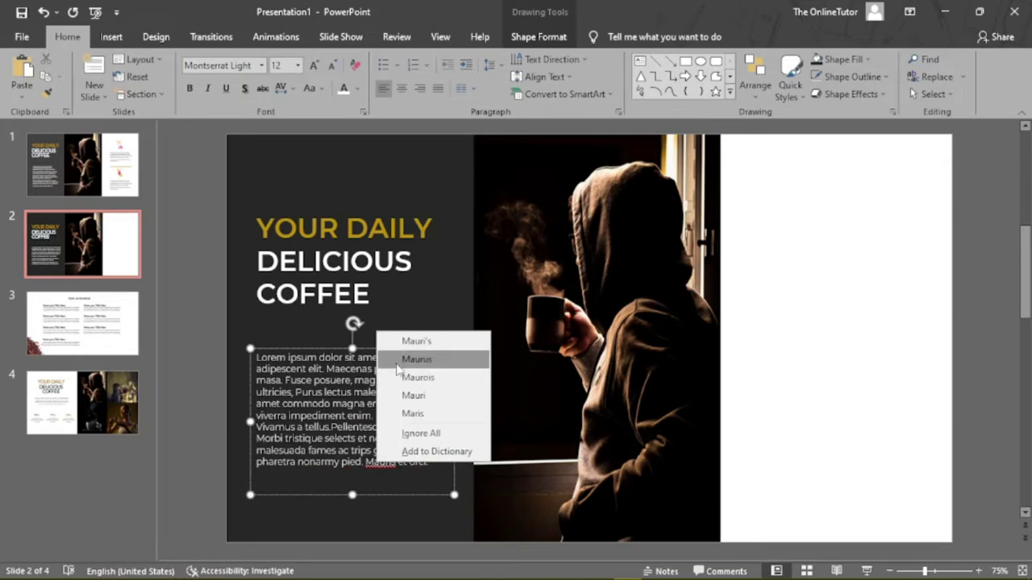
left_click(401, 339)
left_click(208, 289)
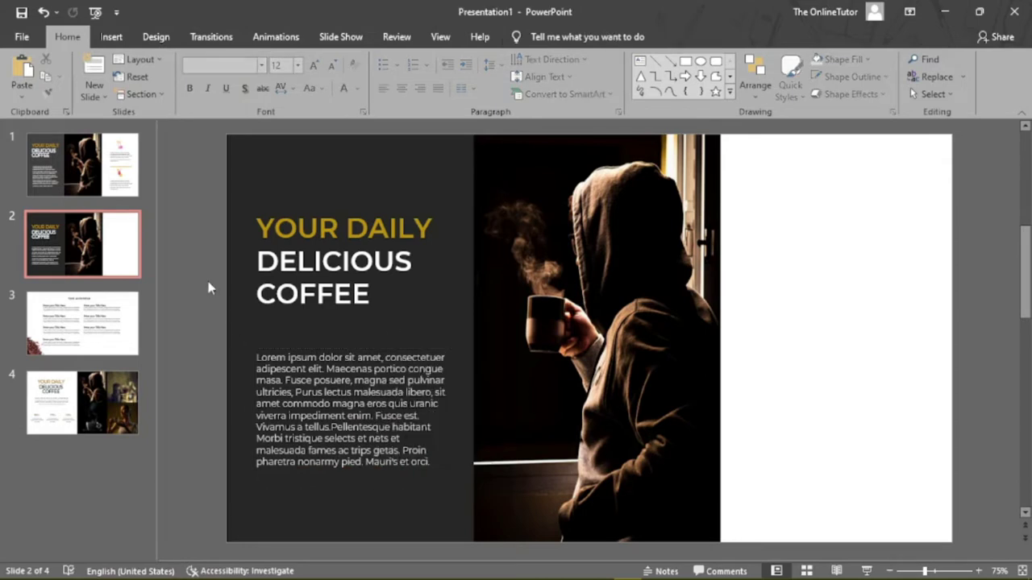
left_click(111, 179)
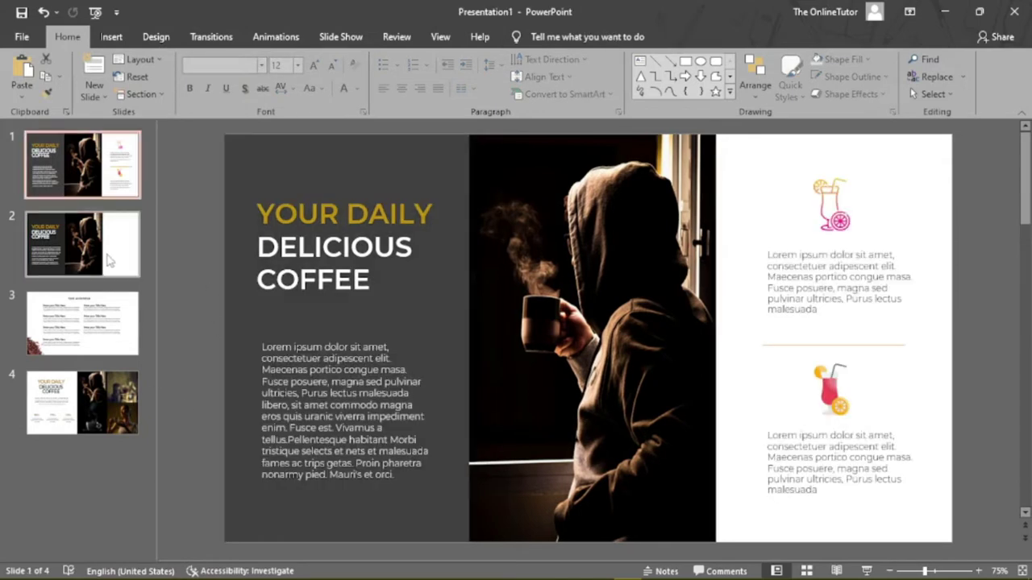
left_click(110, 250)
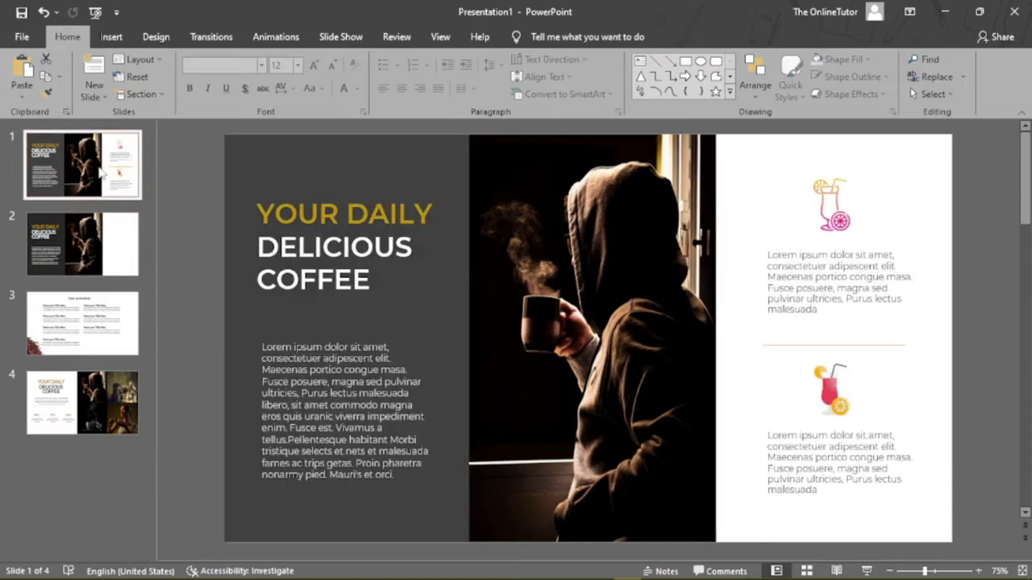
left_click(107, 250)
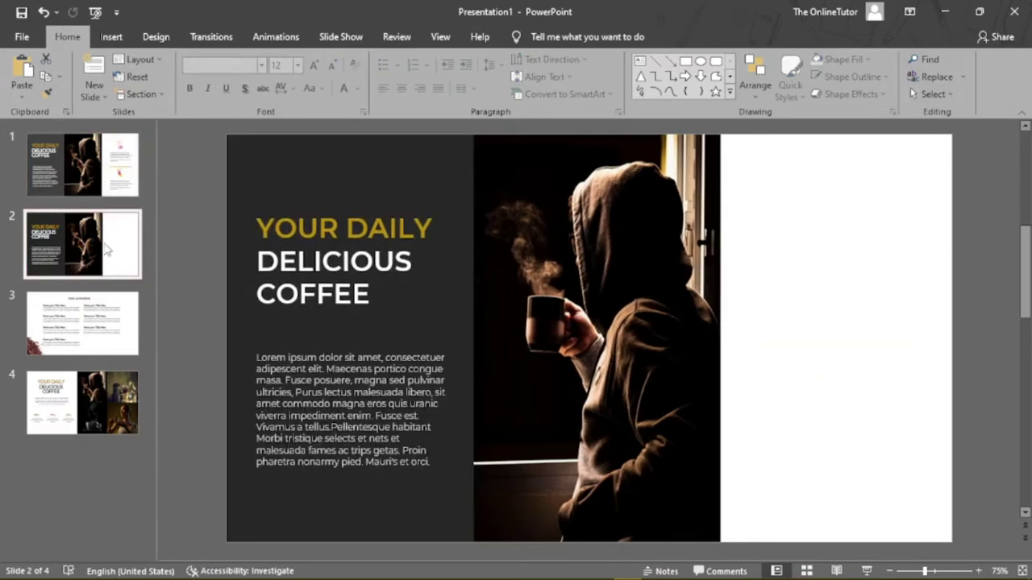
left_click(139, 194)
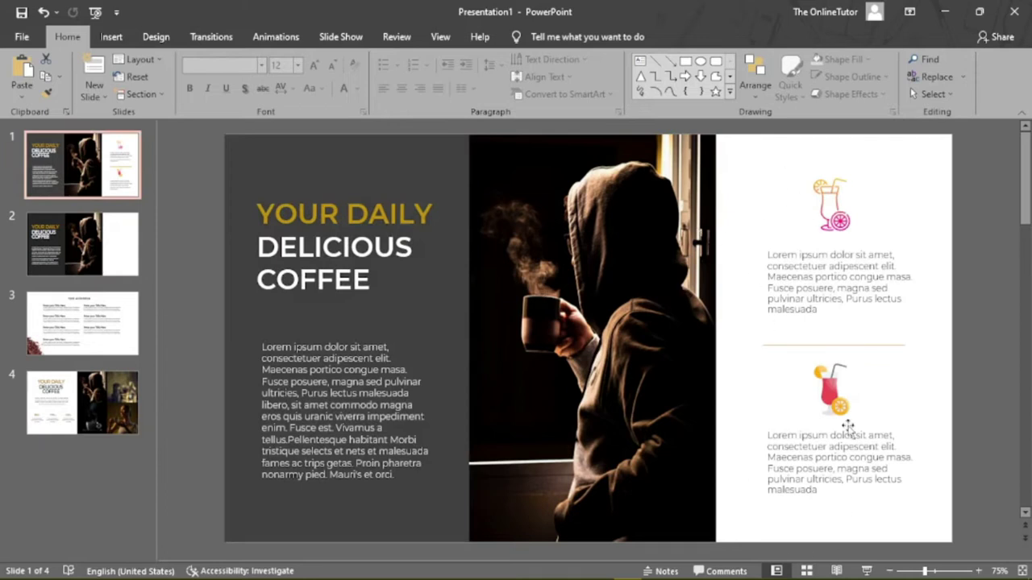
left_click(832, 214)
left_click(838, 286)
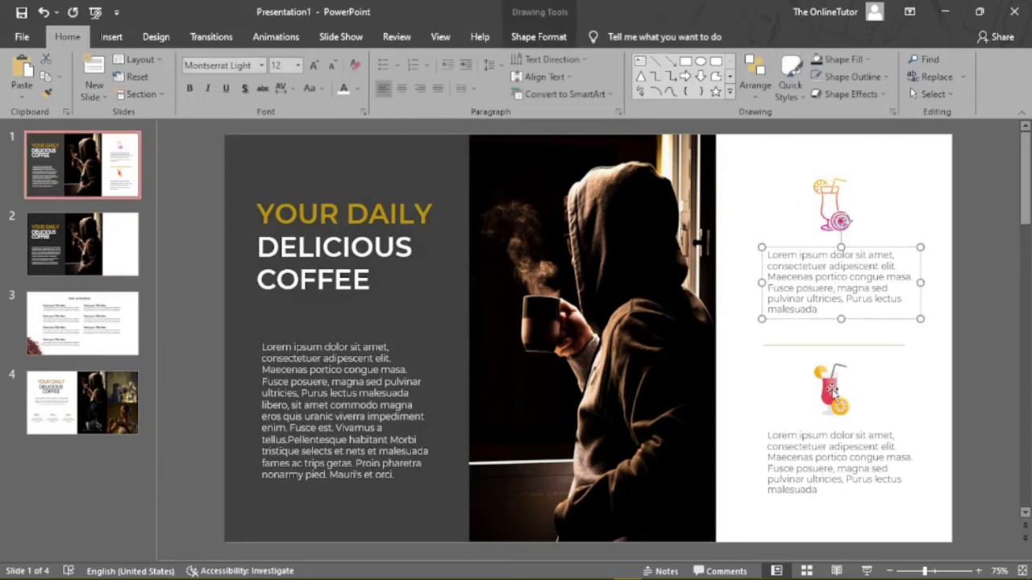
left_click(832, 390)
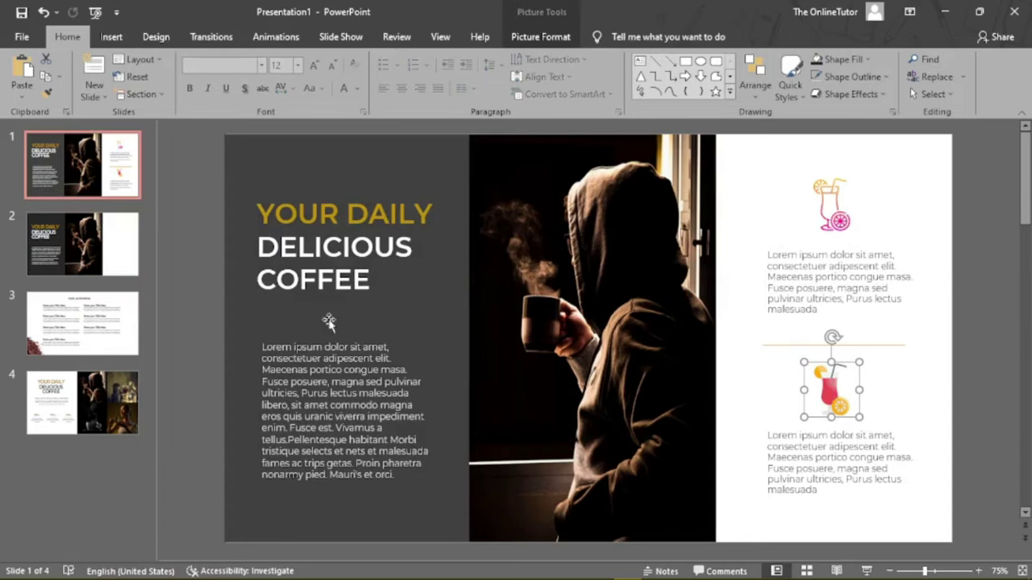
left_click(81, 256)
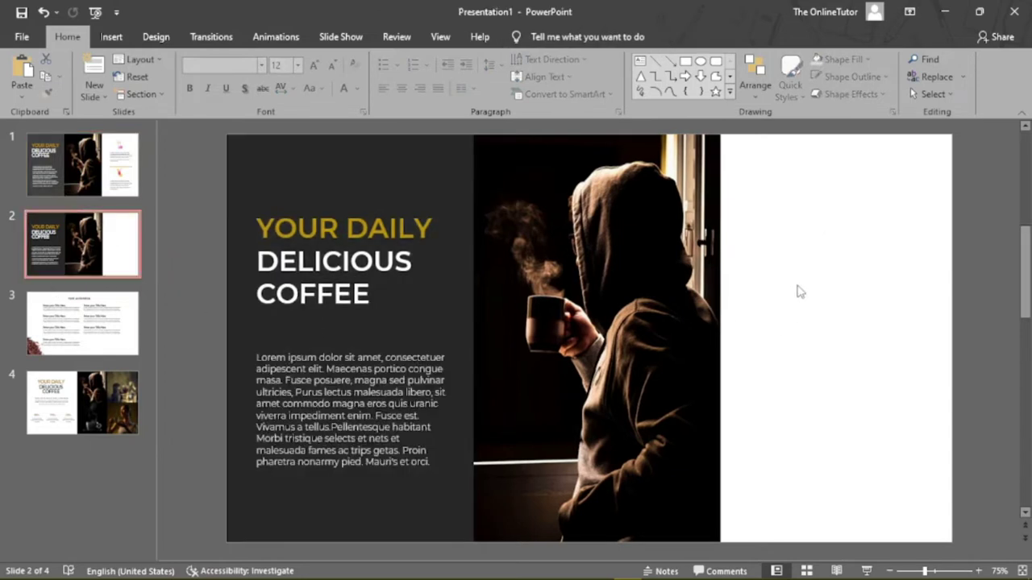
Step: Browse Insert Pictures to the Seagate drive's uicons-regular-rounded > mycollection > png folder
left_click(111, 38)
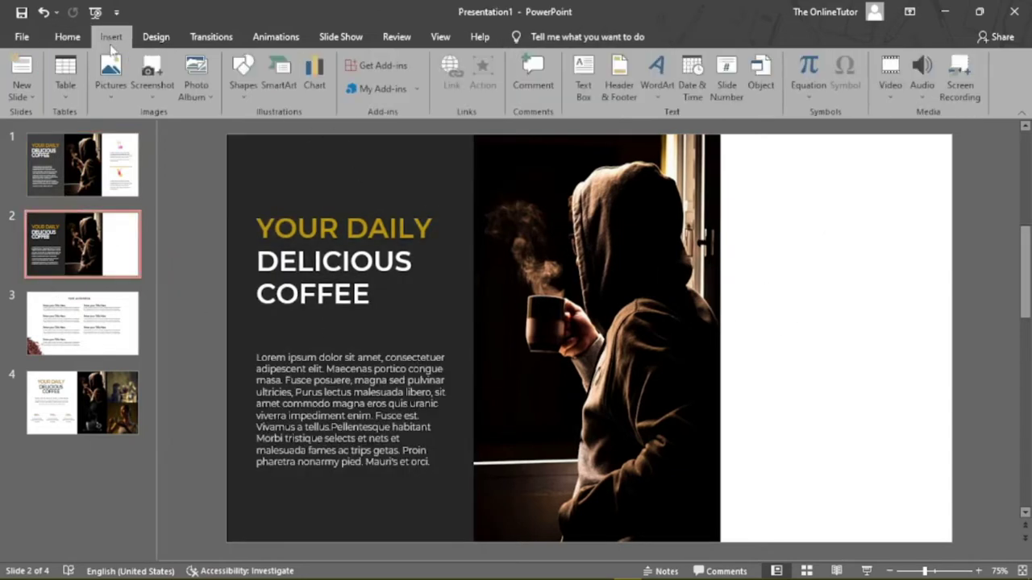
left_click(109, 87)
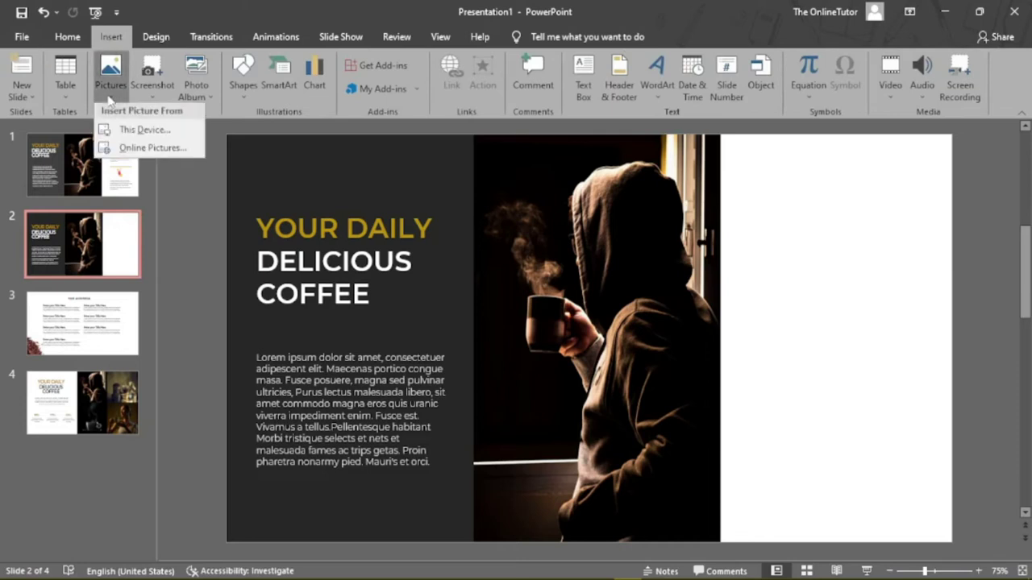
left_click(158, 131)
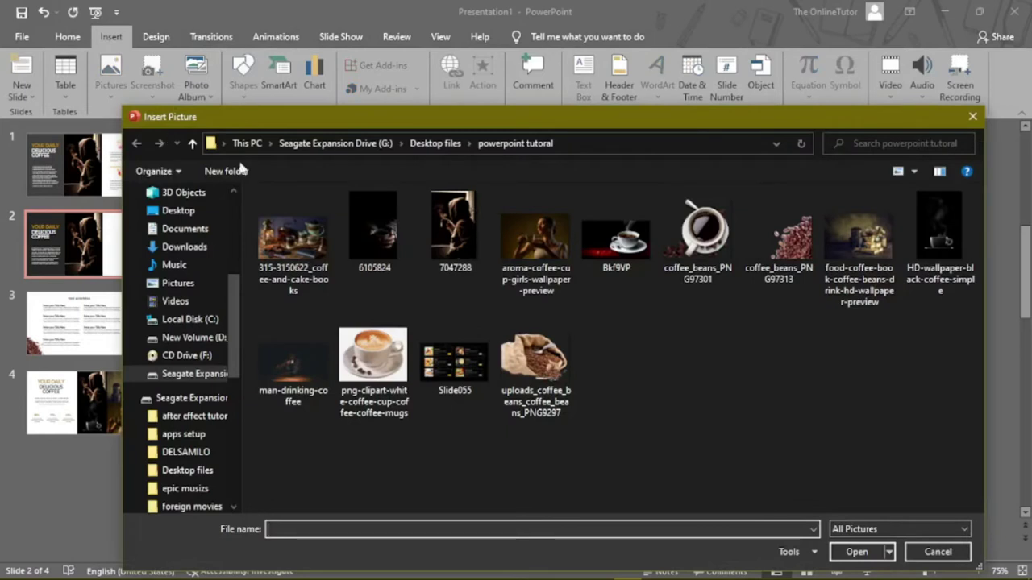
left_click(435, 144)
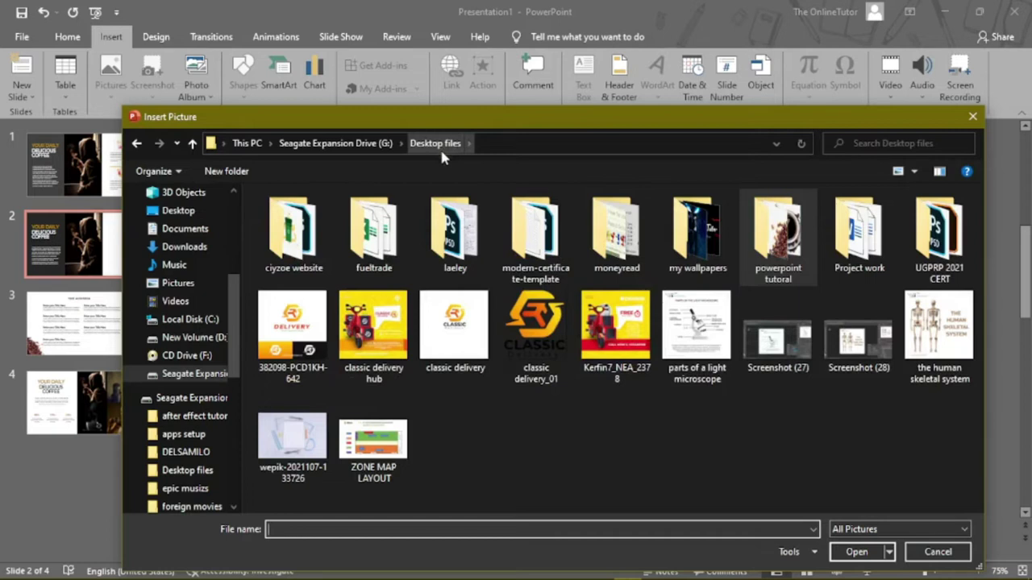
left_click(339, 145)
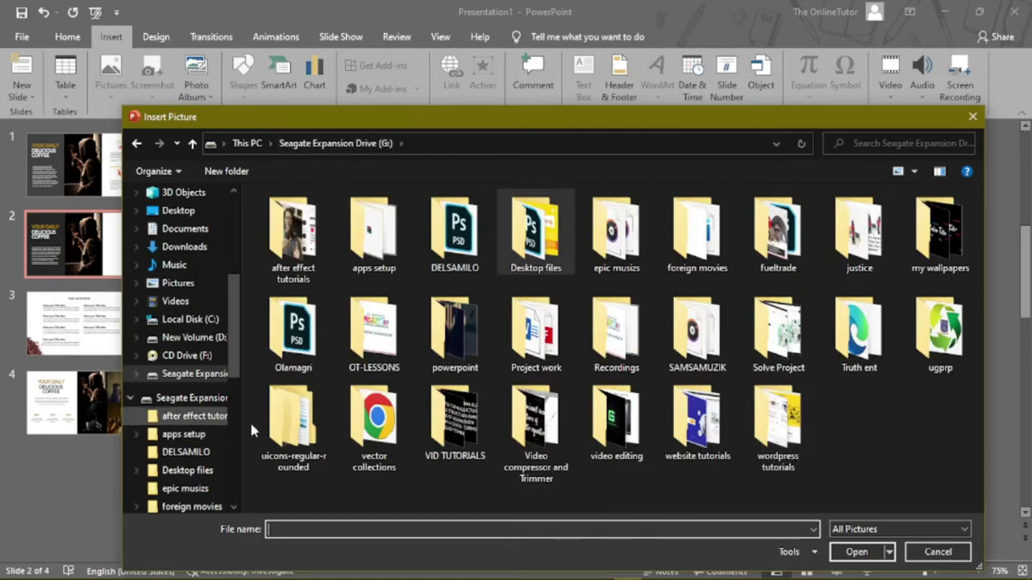
left_click(305, 431)
double_click(305, 431)
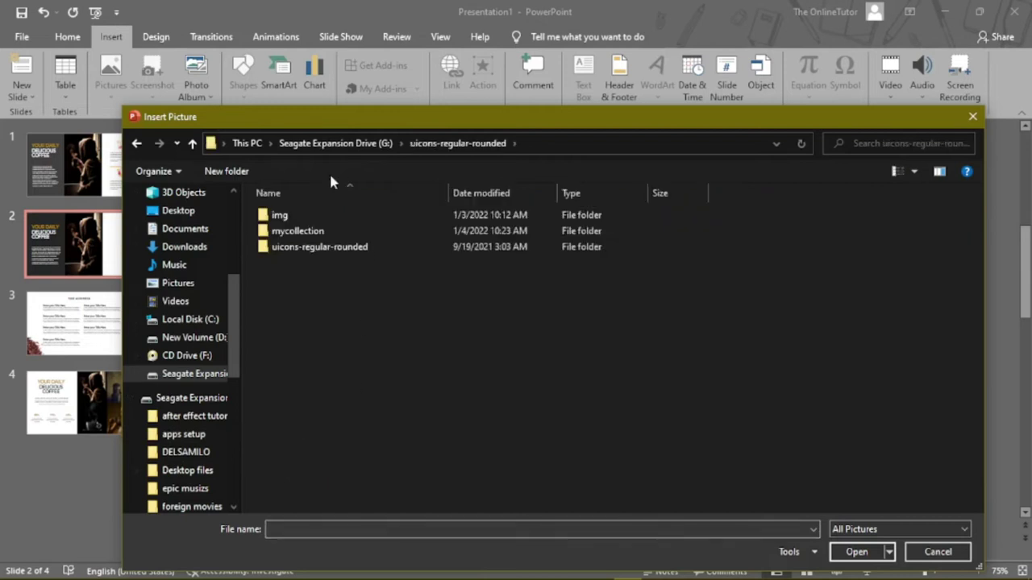
double_click(299, 231)
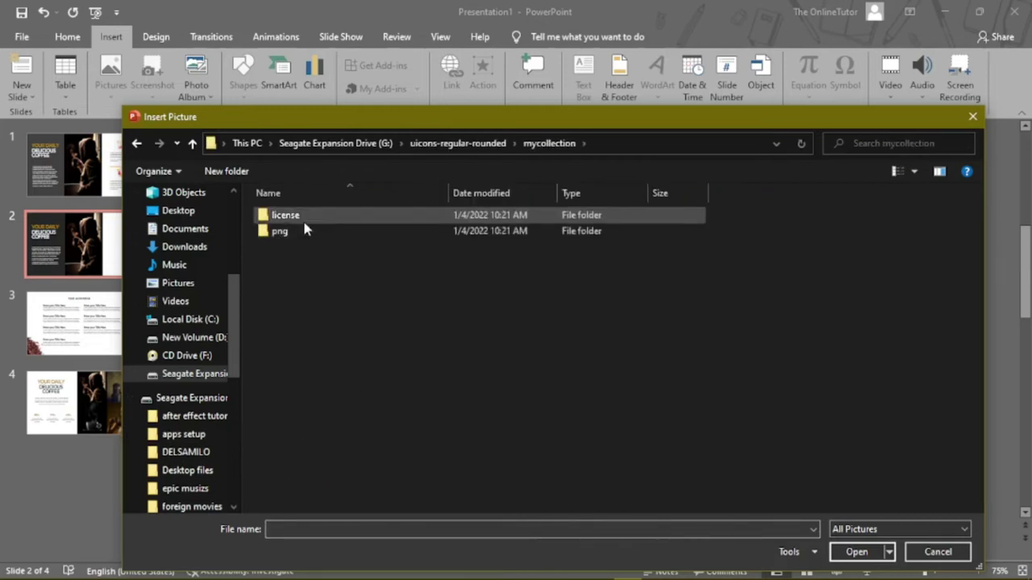
double_click(302, 230)
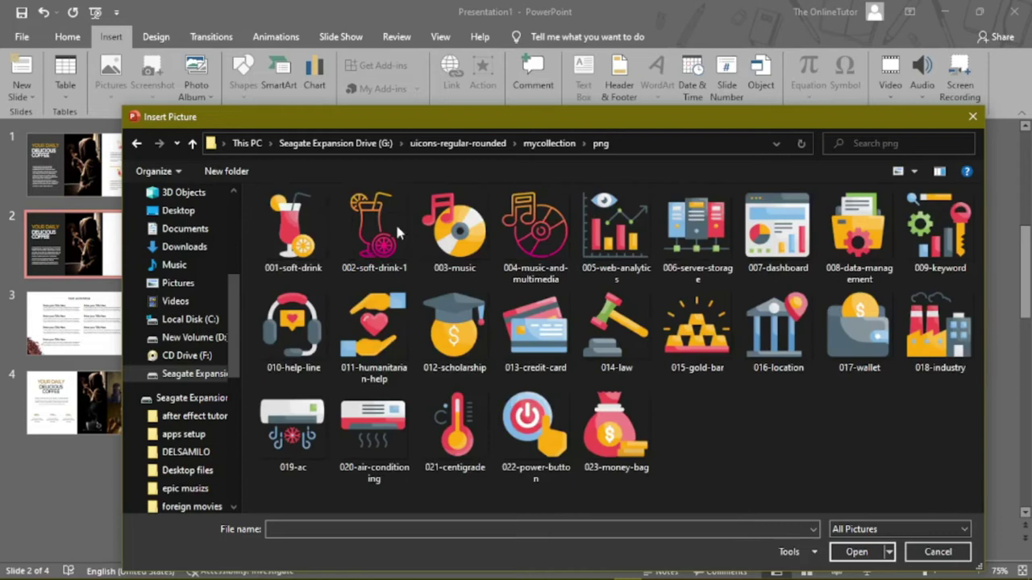
Step: Insert the 001-soft-drink and 002-soft-drink-1 icons together
left_click(300, 234)
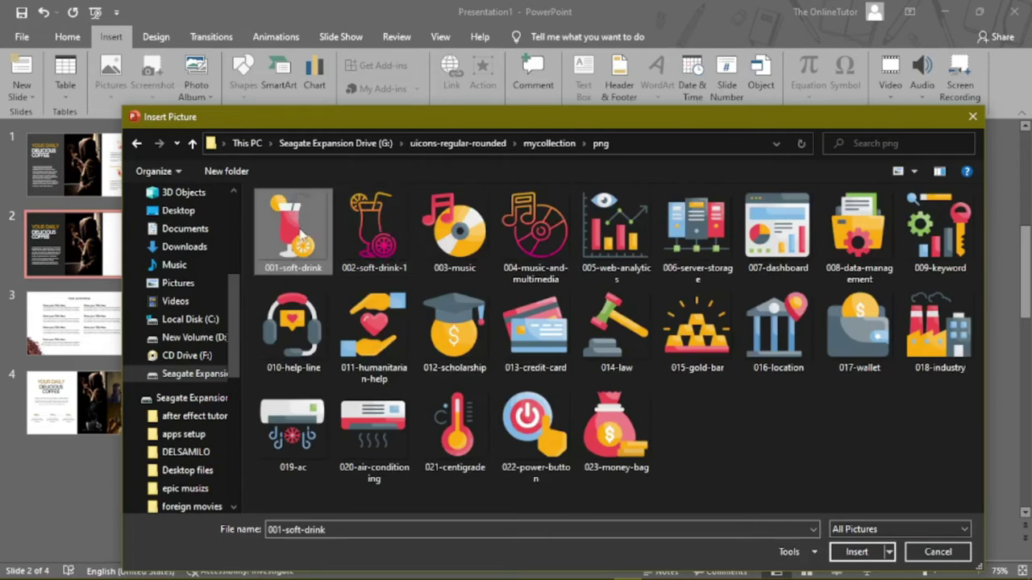
left_click(363, 224, "ctrl")
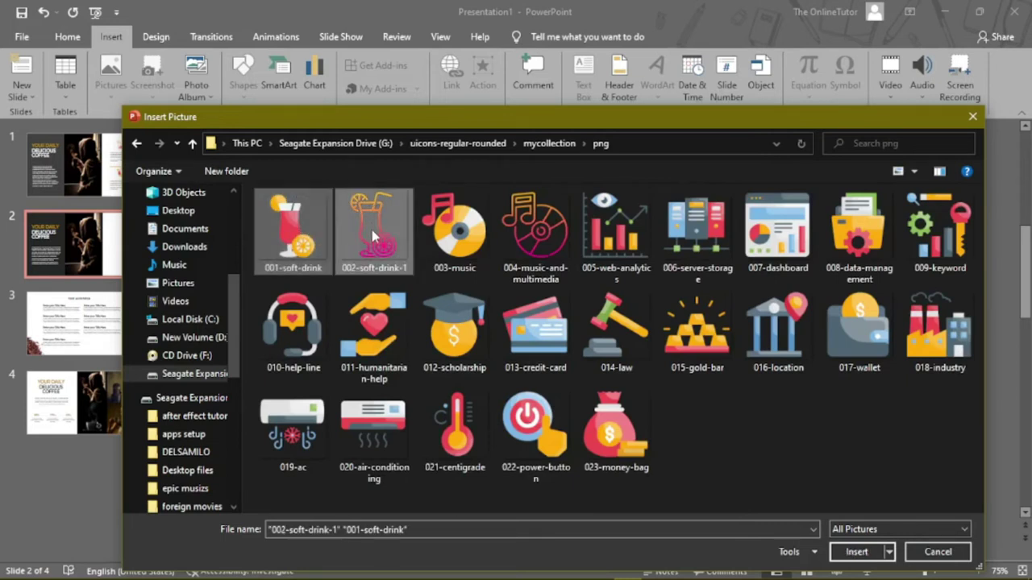
left_click(866, 553)
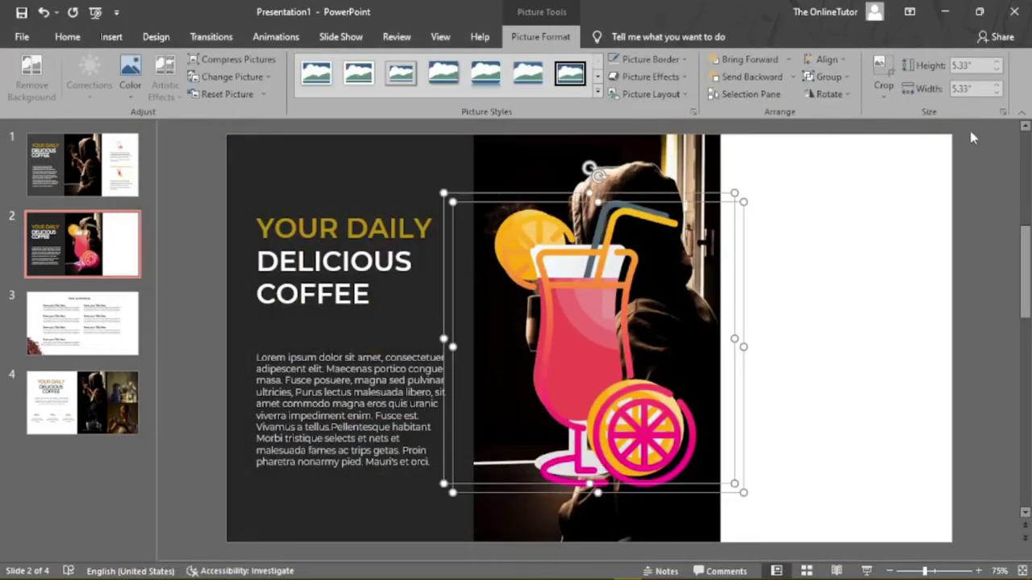
Step: Set the drink icons' width to 1 inch
left_click(997, 92)
left_click(997, 93)
left_click(997, 92)
left_click(997, 92)
left_click(976, 88)
type("1")
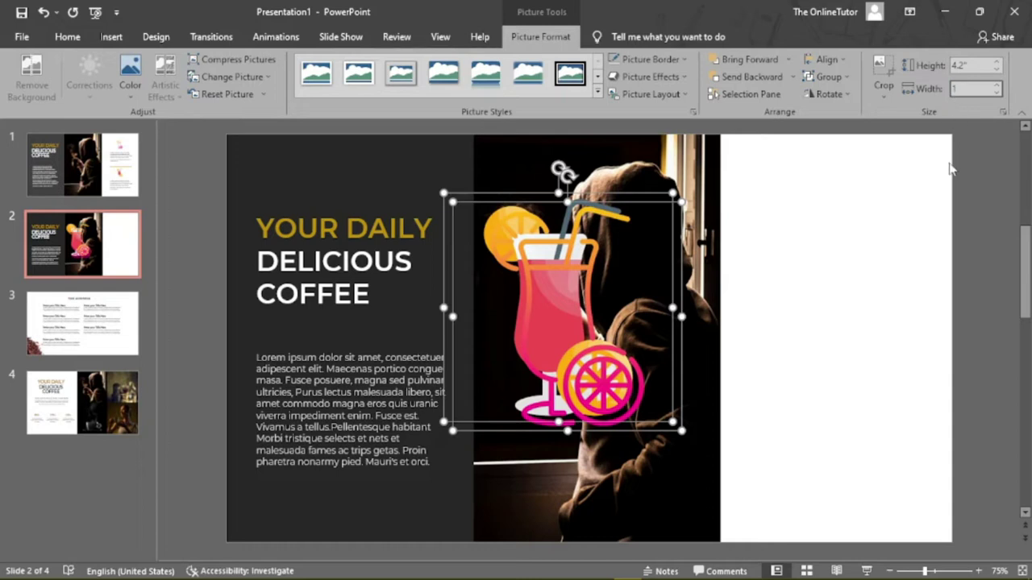
key("Return")
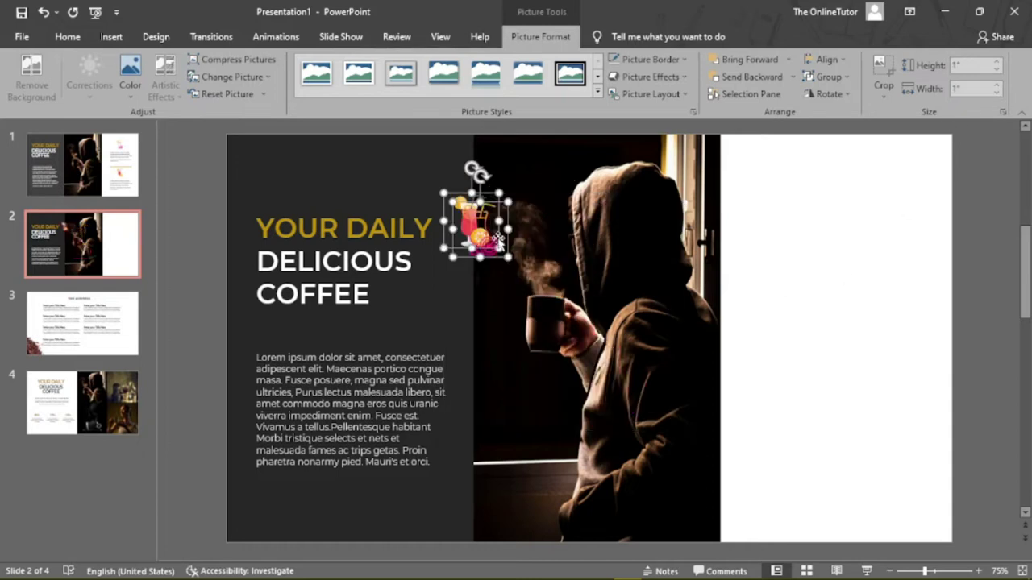
Step: Move the icons into the white right panel, outline icon stacked above the coloured one
left_click_drag(479, 236, 853, 255)
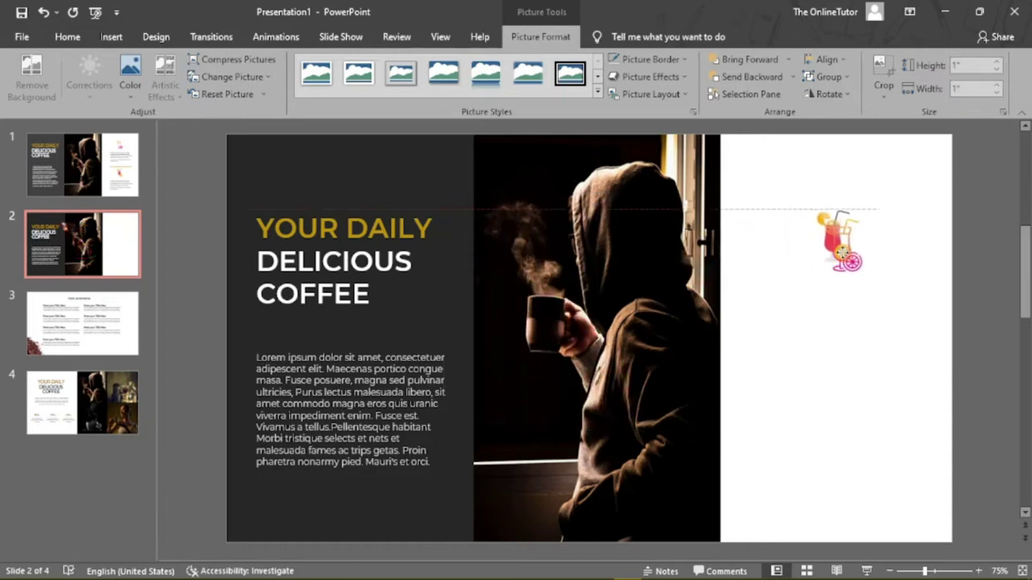
left_click(854, 337)
left_click(843, 266)
left_click_drag(841, 264, 842, 406)
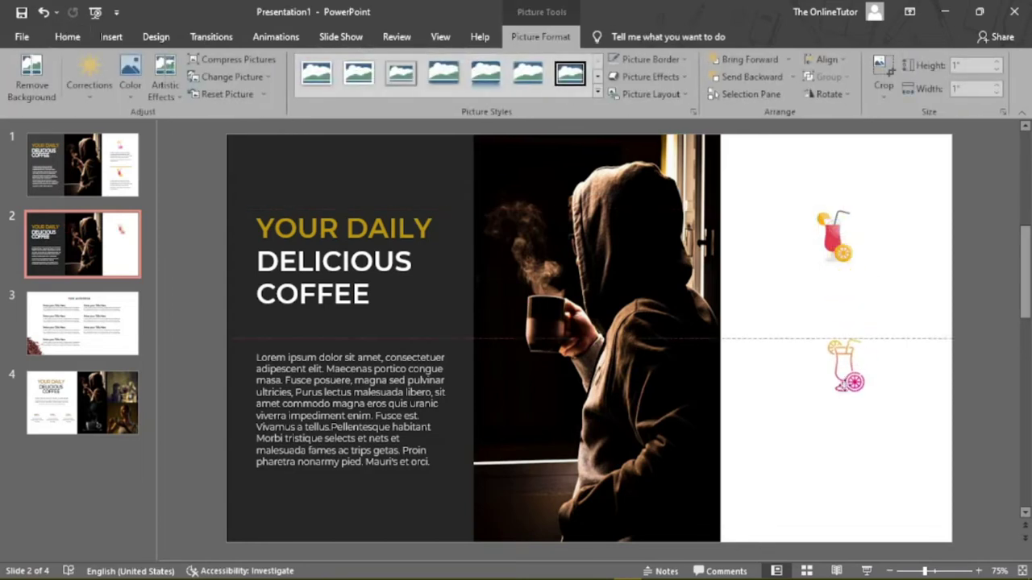
mouse_move(829, 242)
left_mouse_down()
mouse_move(815, 400)
mouse_move(847, 253)
left_mouse_up()
mouse_move(824, 421)
left_mouse_down()
mouse_move(864, 440)
mouse_move(851, 420)
left_mouse_up()
Step: Check the width and position of slide 1's top drink icon for reference
left_click(89, 182)
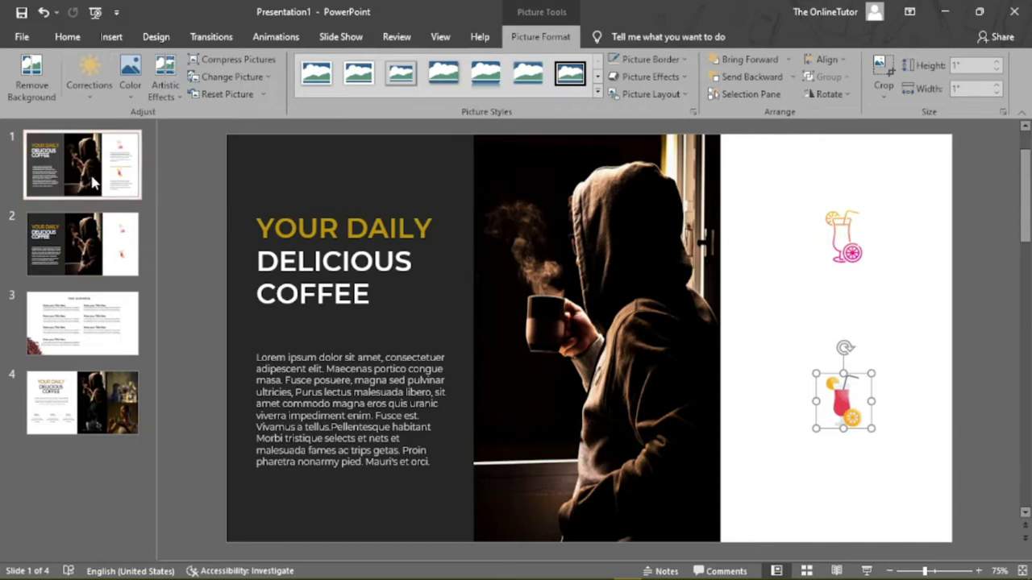
left_click(842, 208)
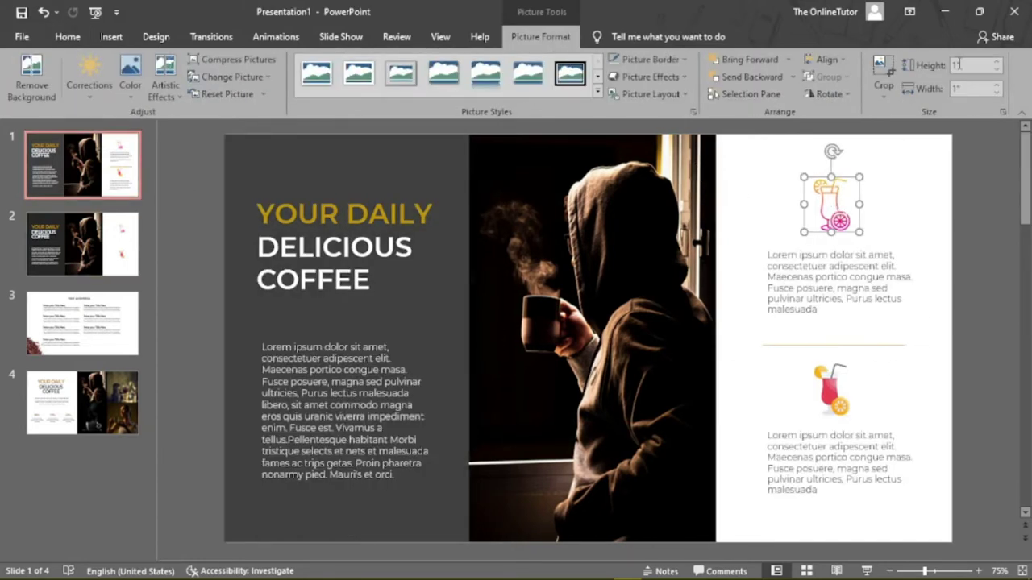
left_click(957, 90)
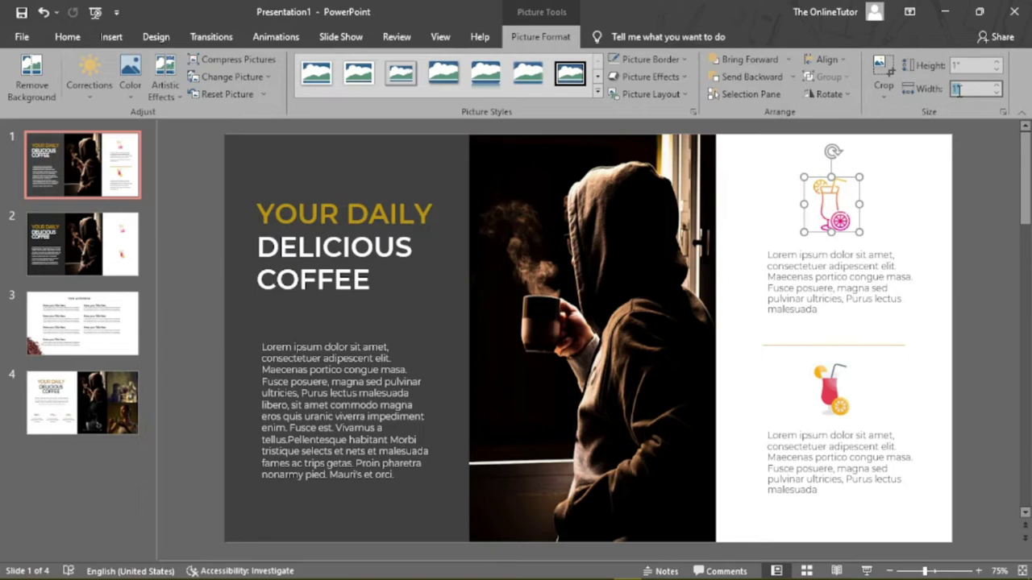
left_click(112, 258)
Step: Raise slide 2's top outline drink icon slightly toward the top of the panel
left_click(836, 246)
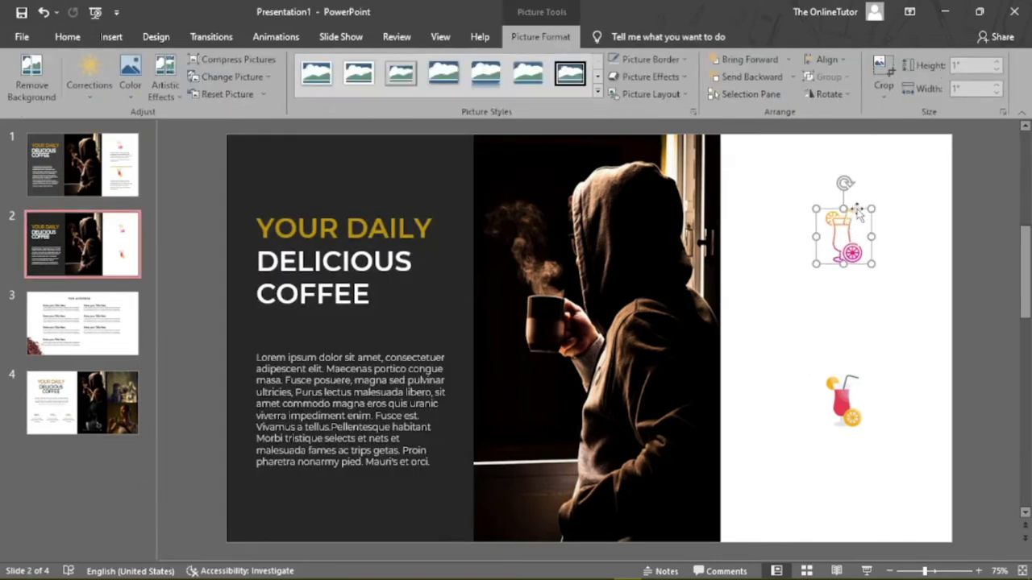
left_click_drag(857, 211, 853, 183)
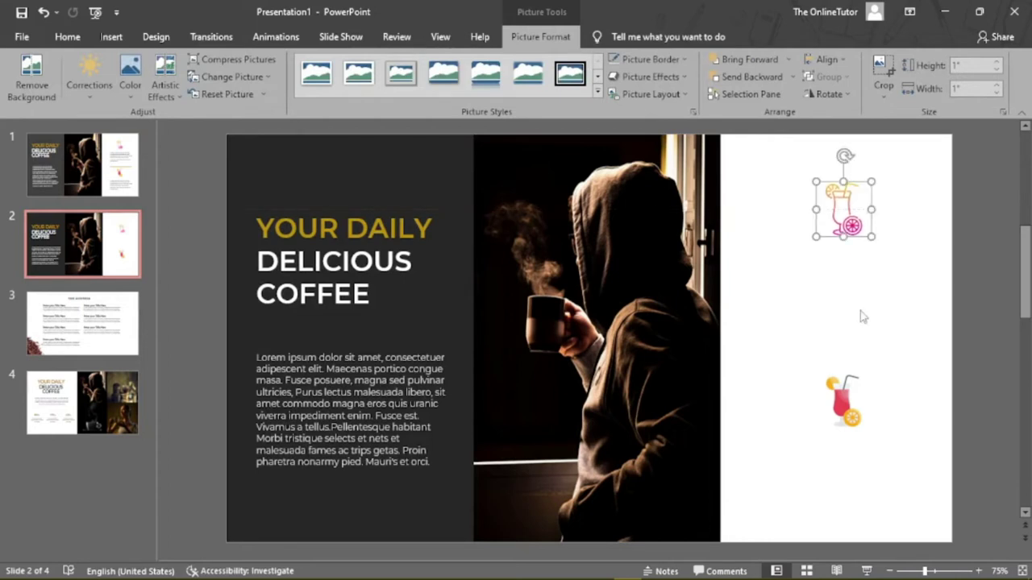
left_click(864, 357)
left_click(317, 390)
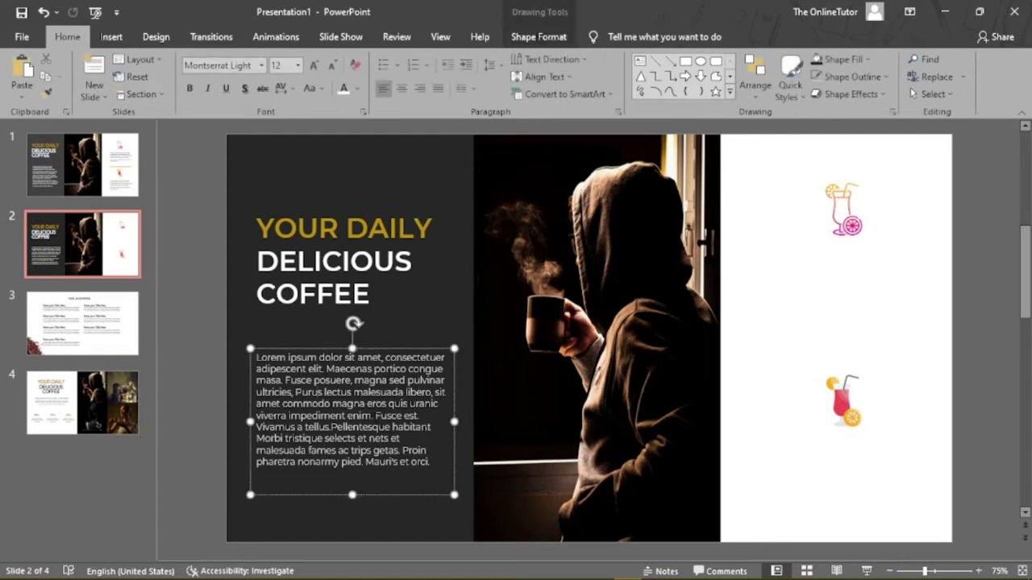
Step: Paste the opening Lorem ipsum text as a new box and shrink it to 11 pt
left_click_drag(373, 416, 256, 357)
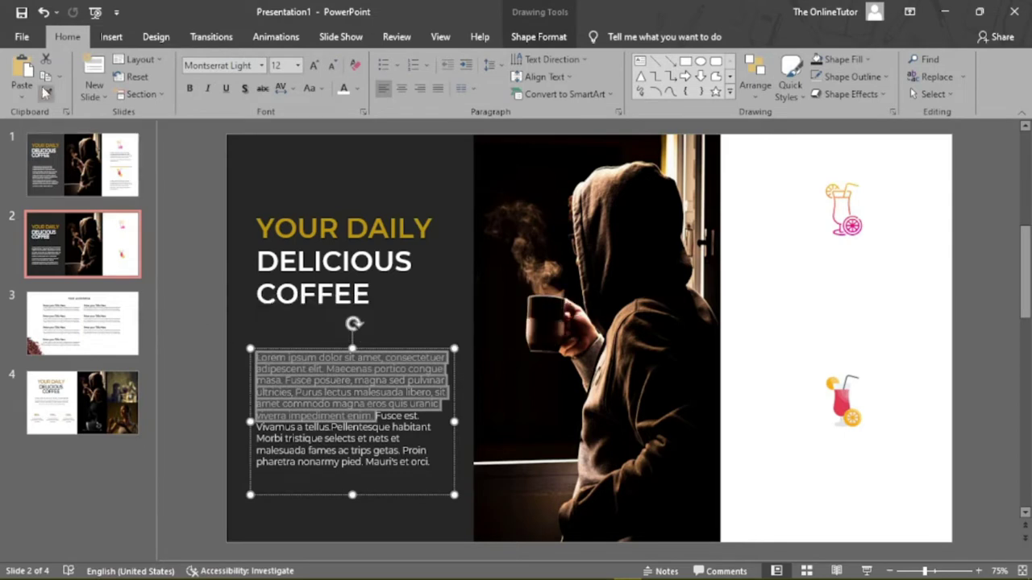
left_click(816, 280)
key("ctrl+v")
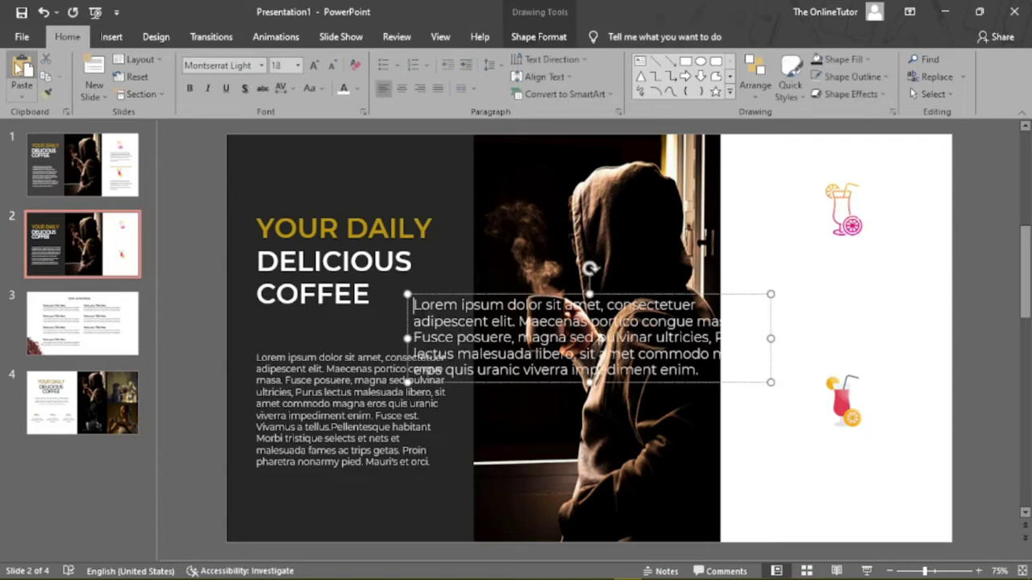
triple_click(409, 311)
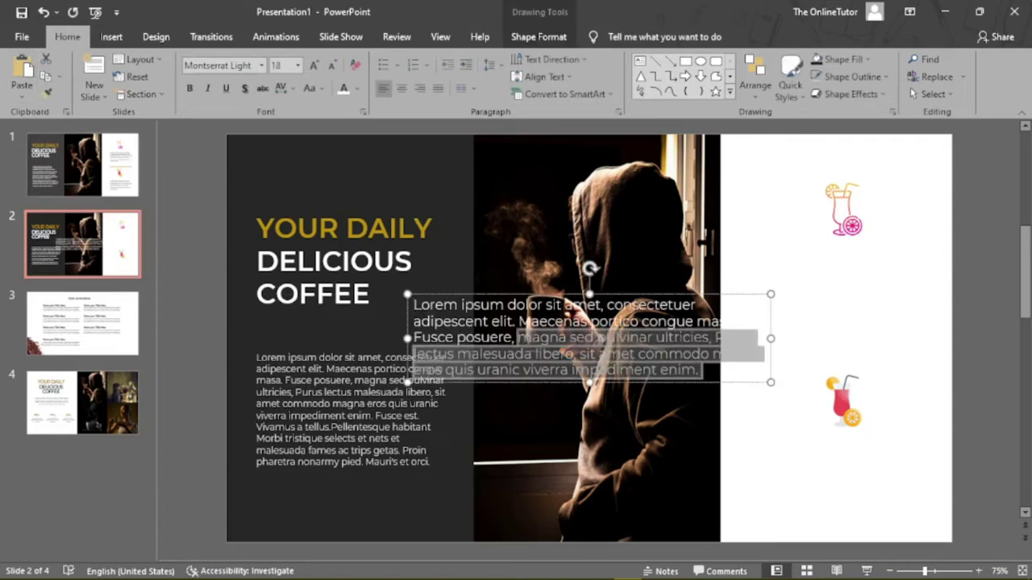
left_click(331, 66)
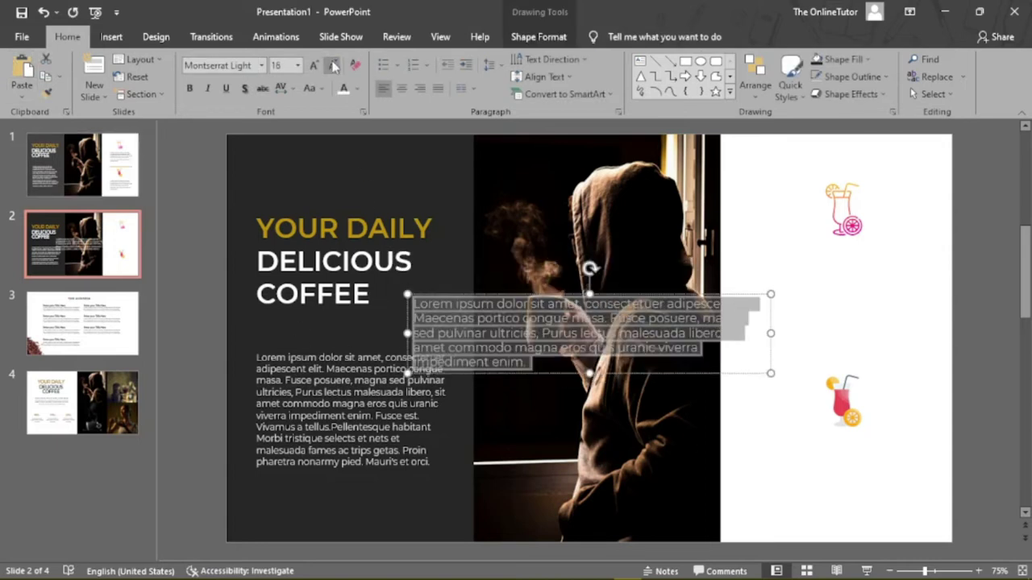
left_click(331, 66)
left_click(331, 66)
left_click(331, 66)
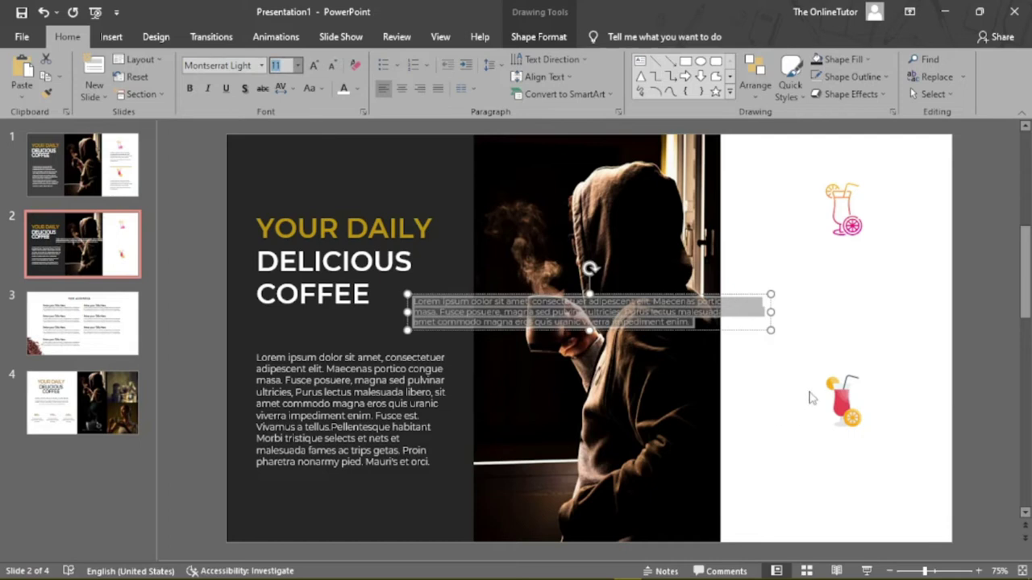
Step: Narrow the new box, colour its text black and move it under the top drink icon
left_click_drag(767, 313, 588, 313)
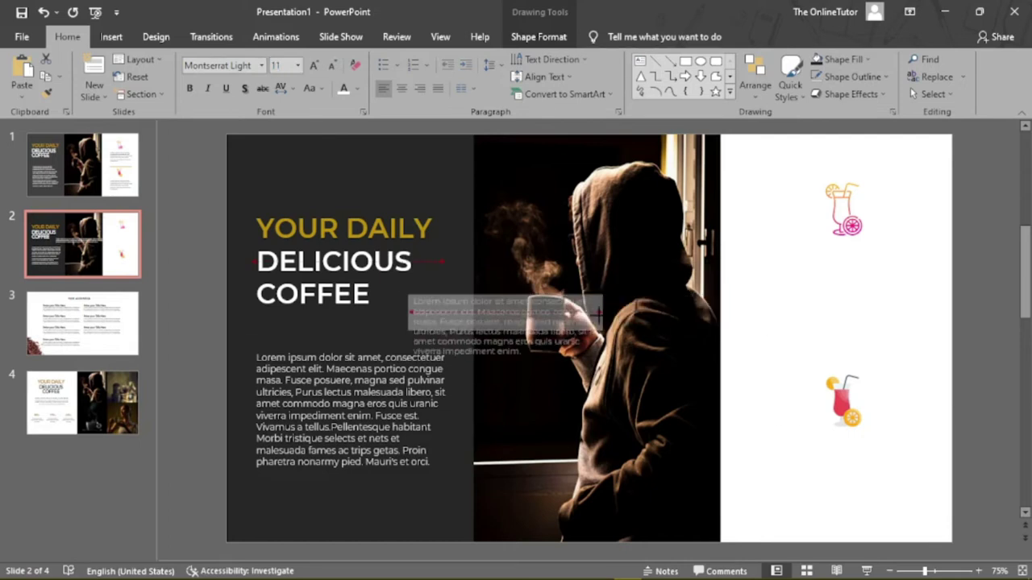
triple_click(492, 330)
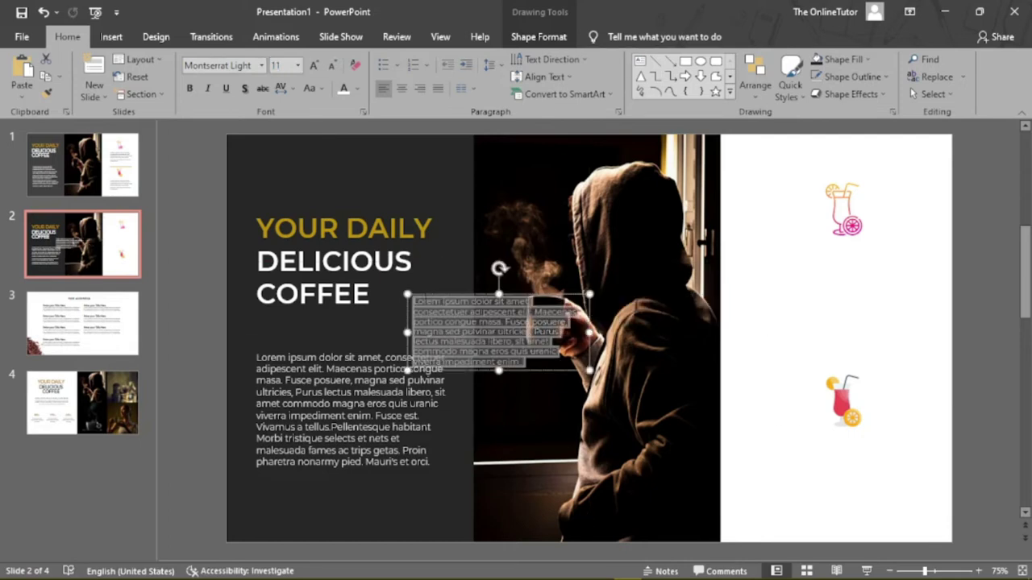
left_click(356, 92)
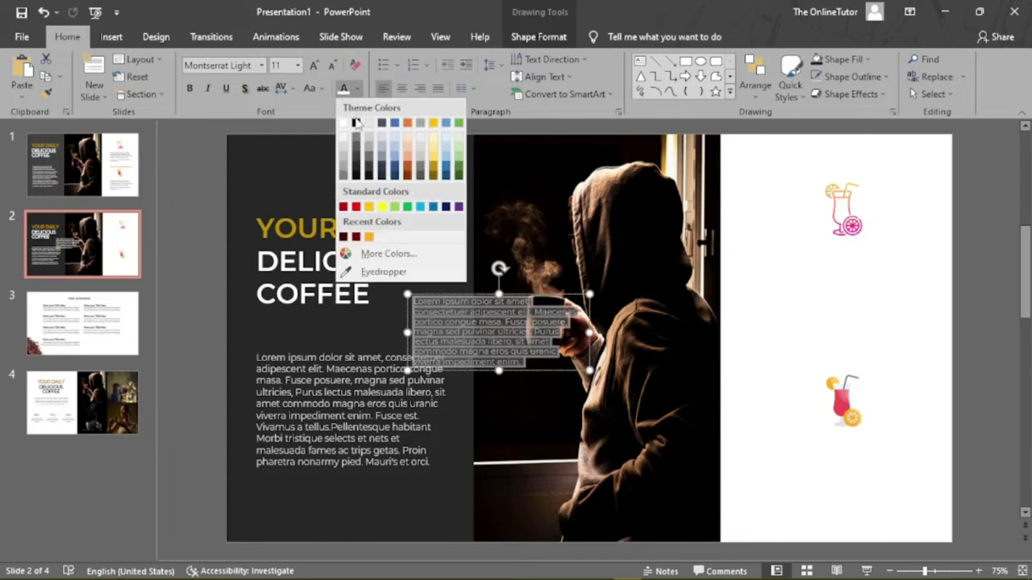
left_click(356, 125)
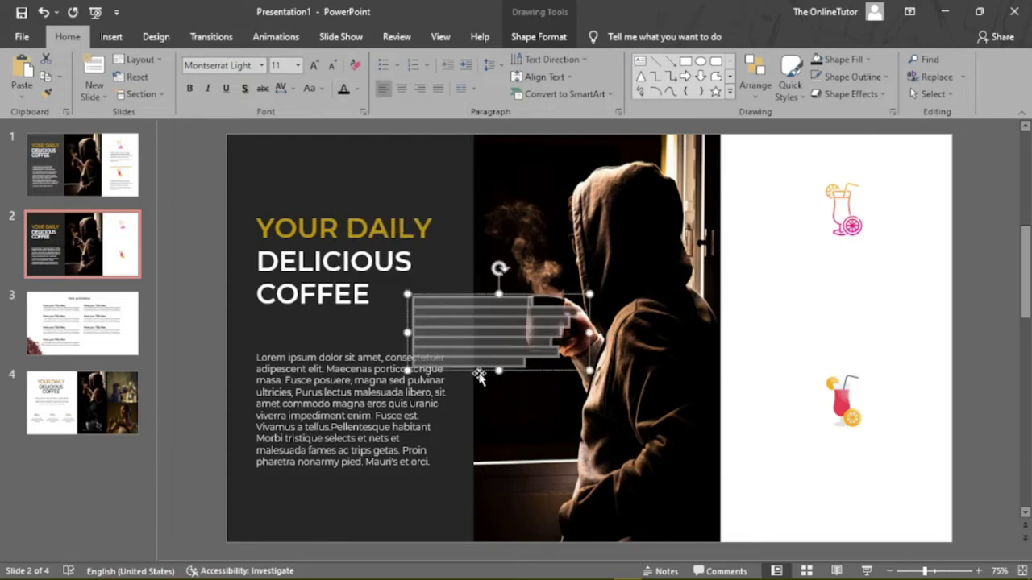
left_click_drag(480, 375, 842, 323)
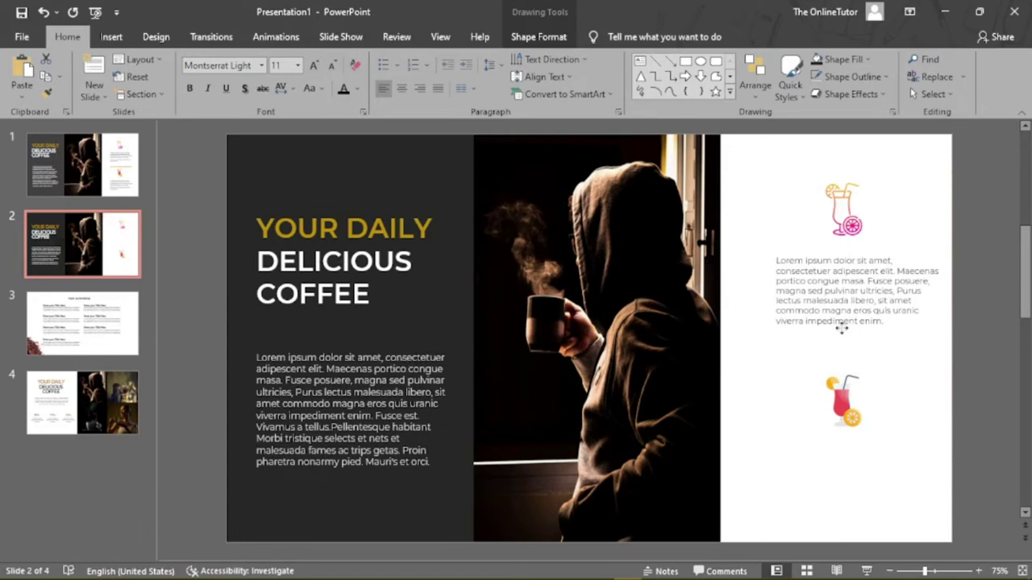
Step: Centre the top drink icon and its paragraph on each other with Align Center
left_click(840, 208)
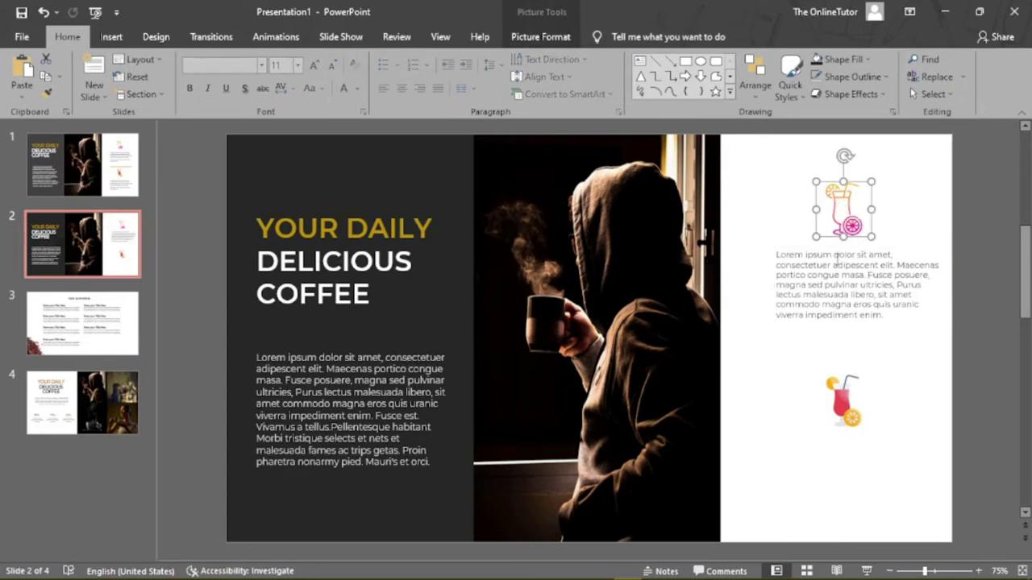
left_click(836, 259, "shift")
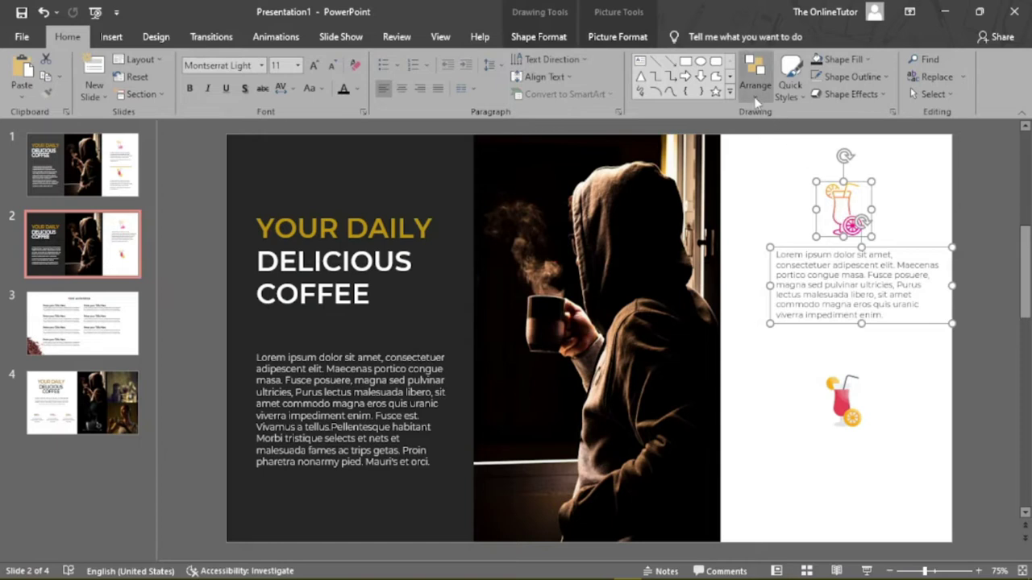
left_click(756, 89)
mouse_move(774, 294)
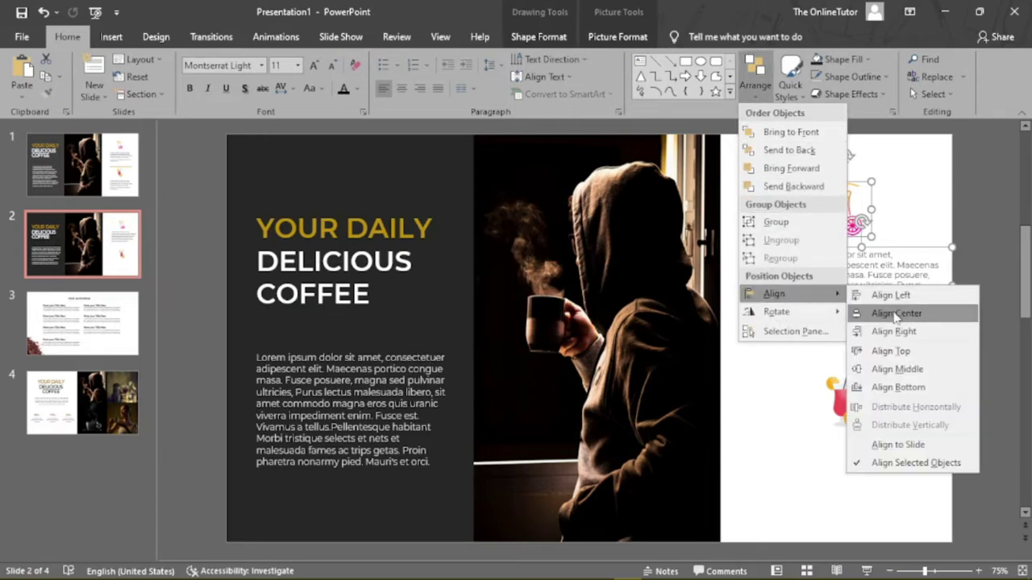
left_click(892, 314)
left_click_drag(848, 325, 830, 324)
Step: Nudge the top drink icon slightly left to fine-tune the alignment
left_click(896, 214)
left_click(844, 224)
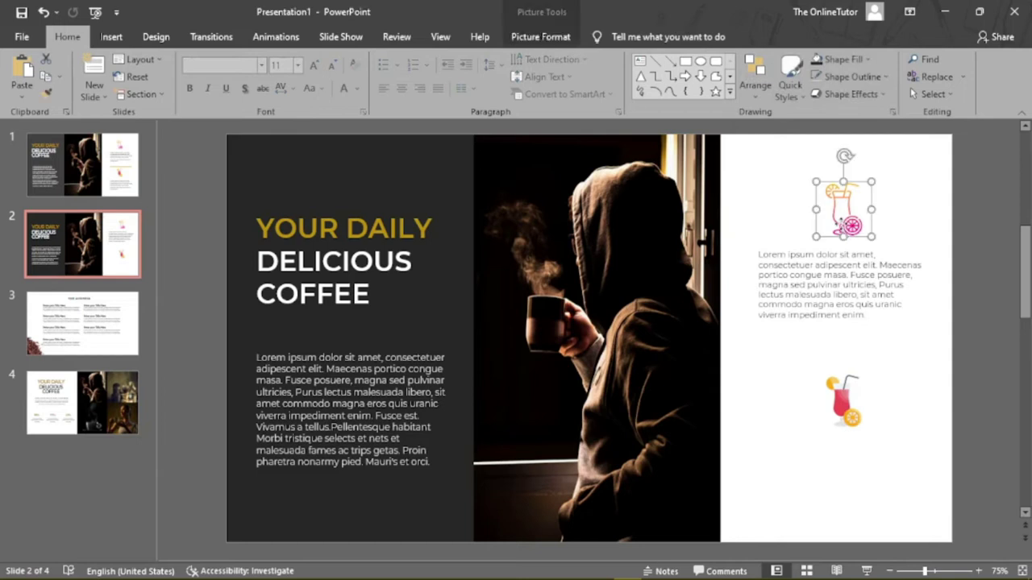
left_click(856, 285)
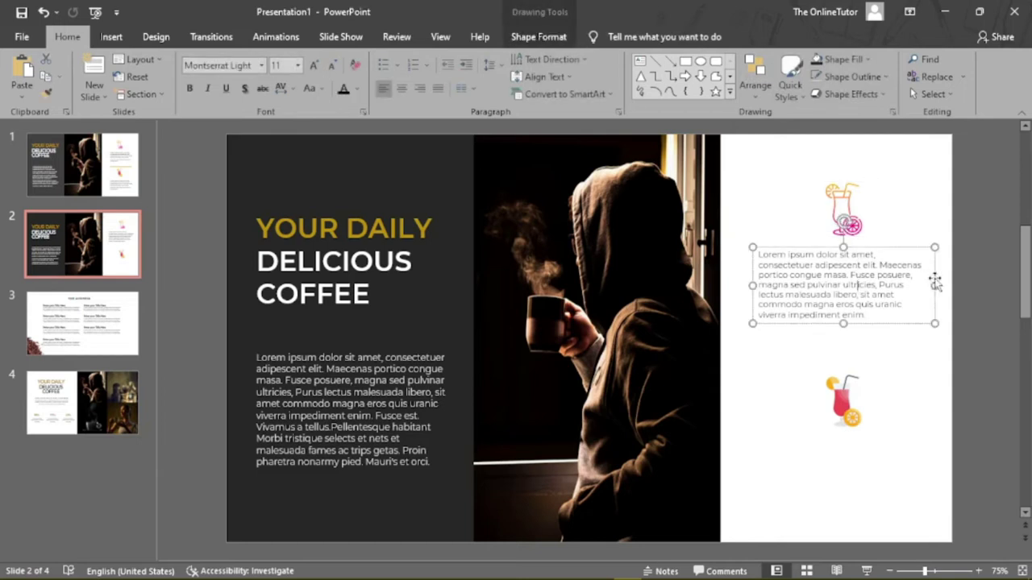
left_click(838, 210)
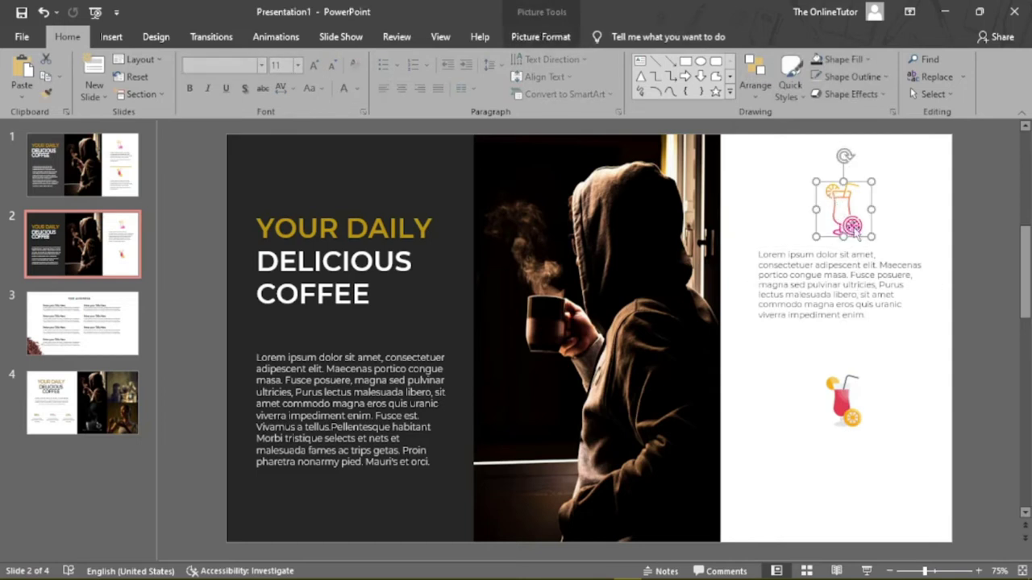
key("ctrl+Left")
key("ctrl+Left")
key("ctrl+Left")
key("ctrl+Left")
key("ctrl+Left")
key("ctrl+Left")
key("ctrl+Left")
key("ctrl+Left")
key("ctrl+Left")
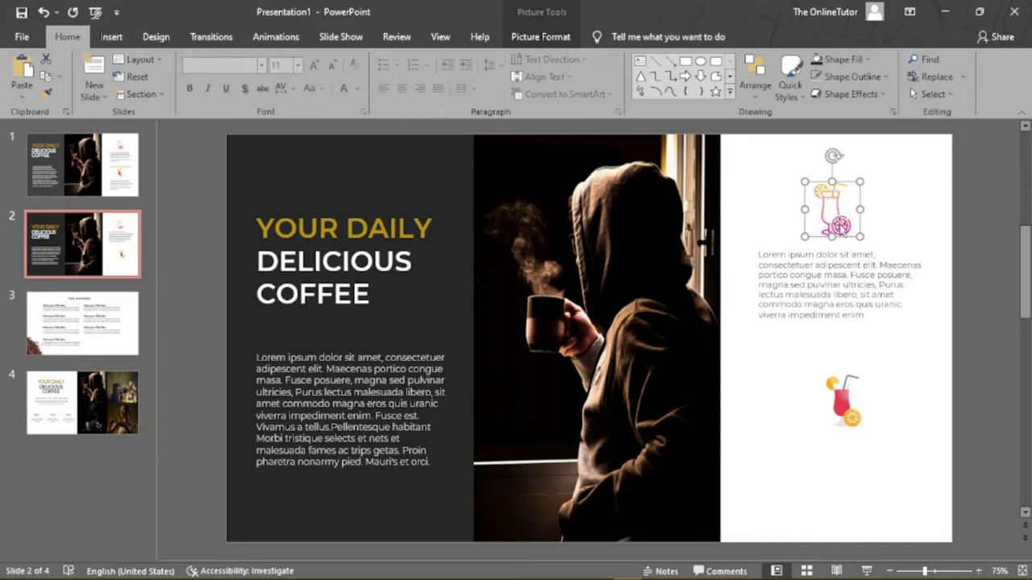
Step: Paste a copy of the description text box beneath the lower drink icon
left_click(890, 422)
mouse_move(847, 403)
left_mouse_down()
mouse_move(836, 391)
mouse_move(842, 407)
left_mouse_up()
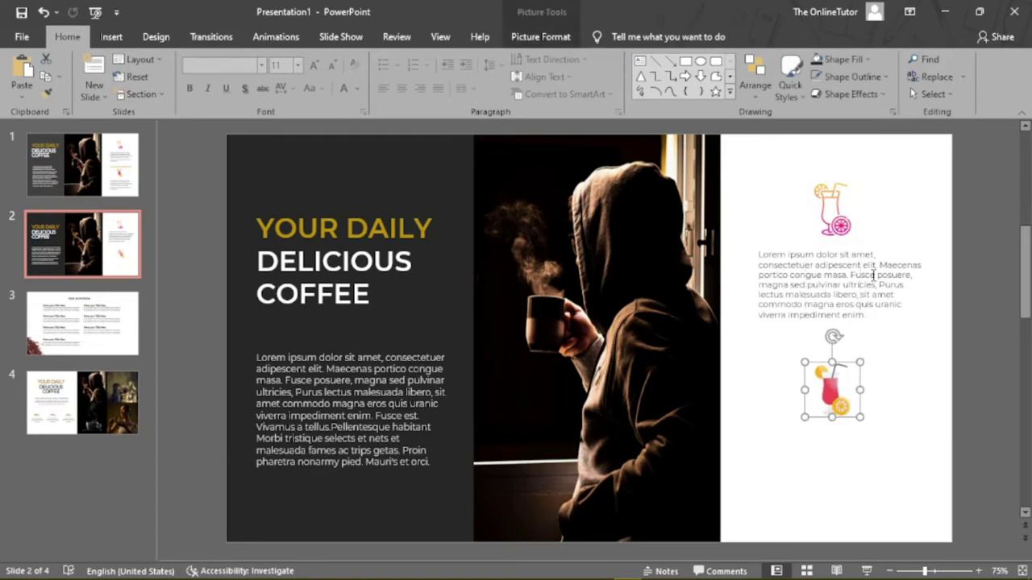
left_click(903, 366)
left_click(810, 300)
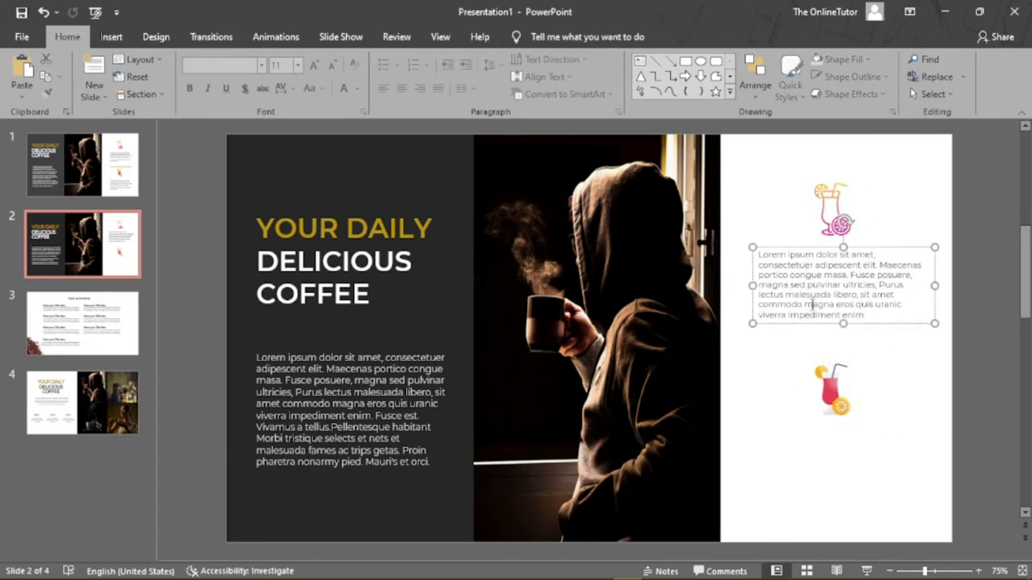
left_click(807, 329)
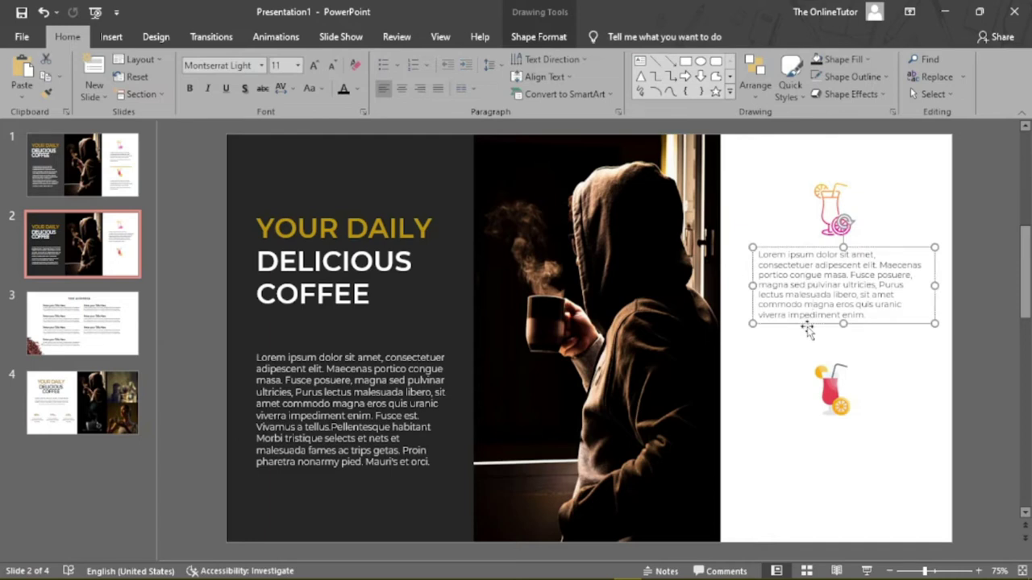
left_click(24, 68)
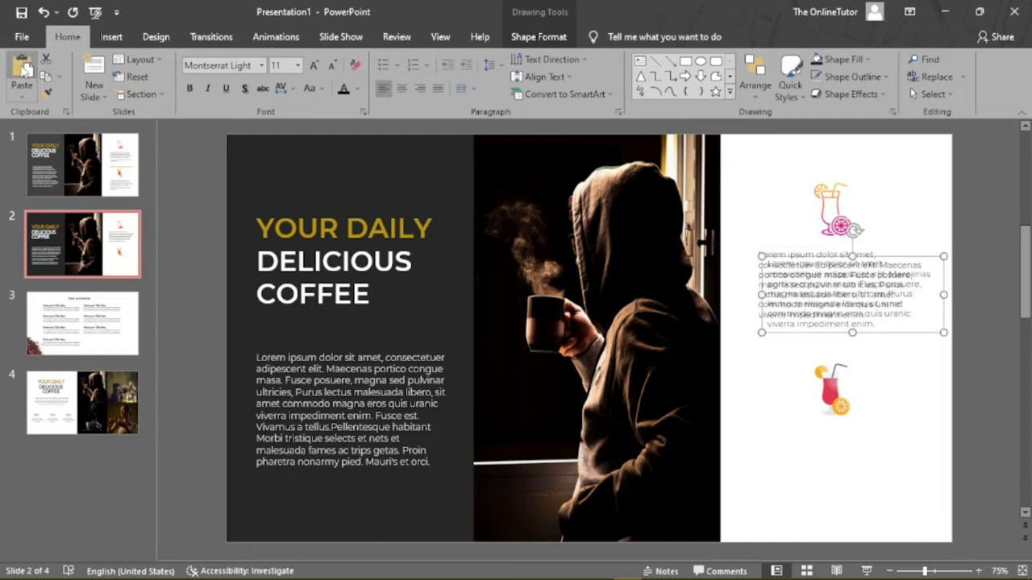
left_click_drag(802, 338, 797, 503)
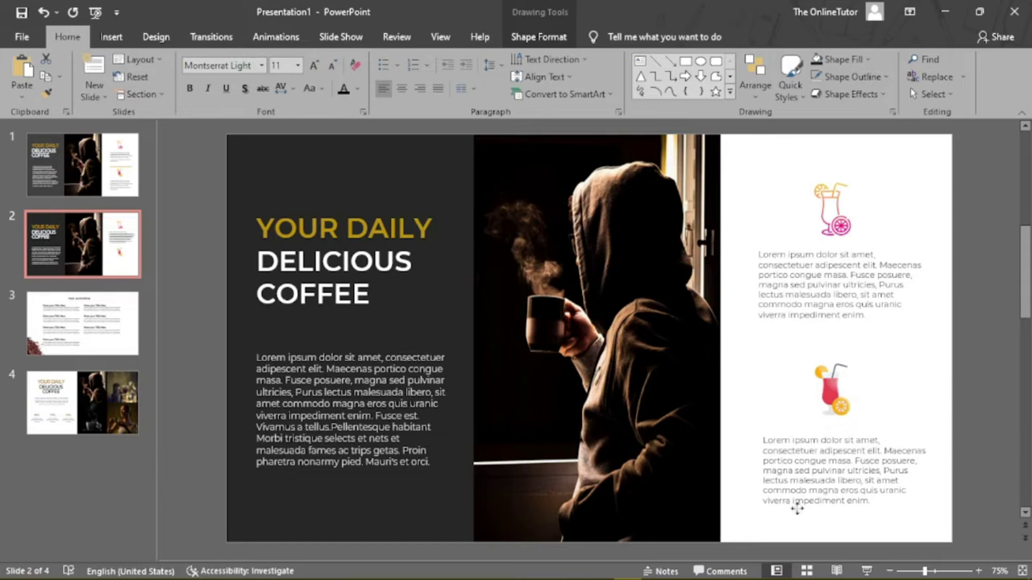
left_click_drag(797, 501, 797, 506)
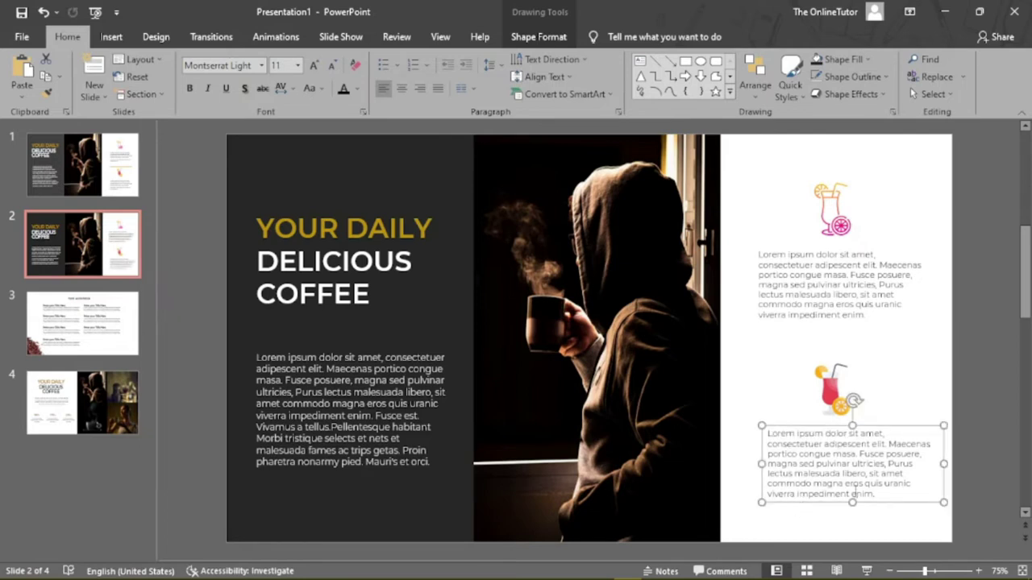
Step: Reposition the lower and top drink icons so they line up over their descriptions
left_click(831, 390)
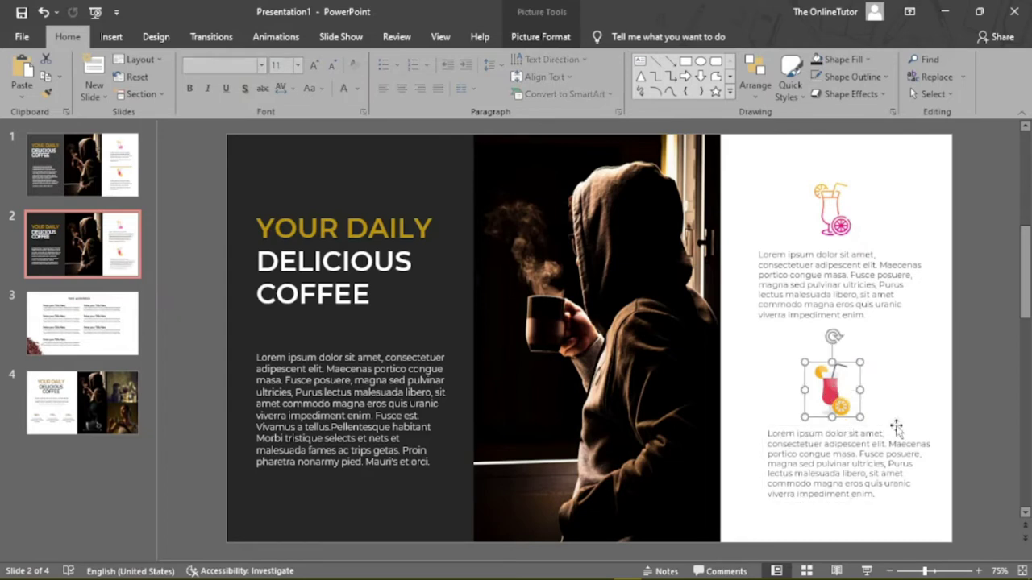
left_click(995, 427)
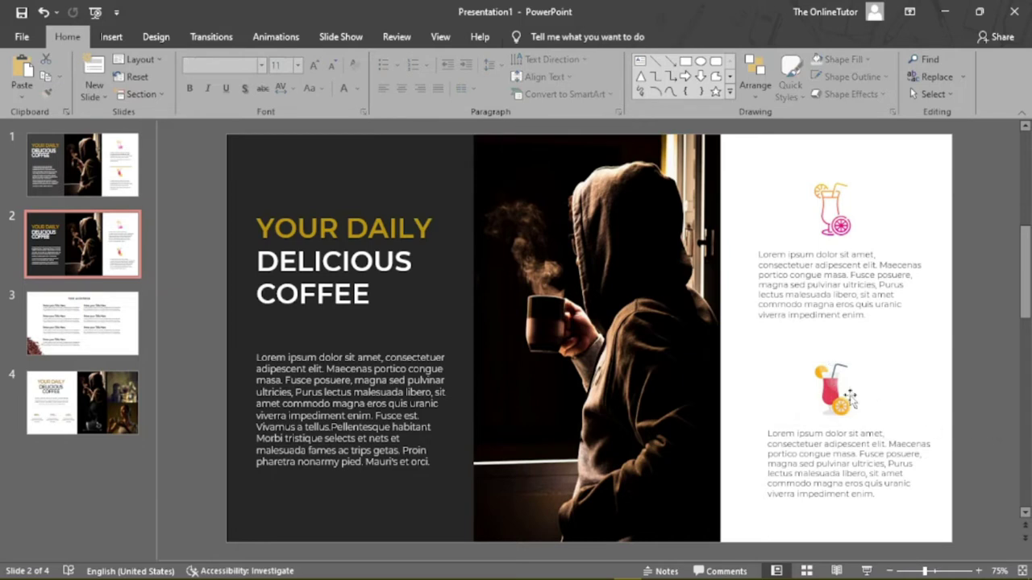
left_click(826, 393)
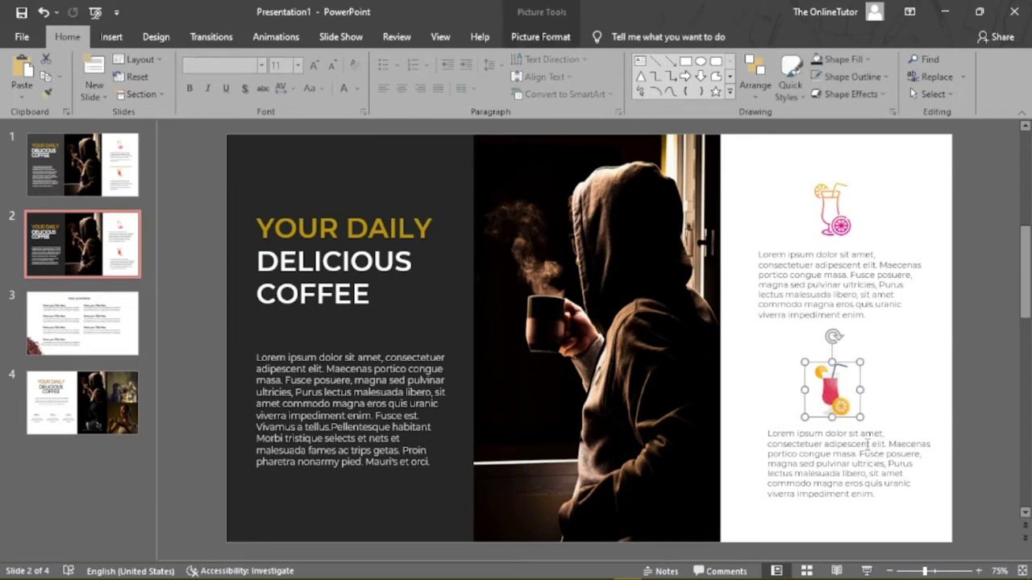
left_click_drag(828, 398, 832, 403)
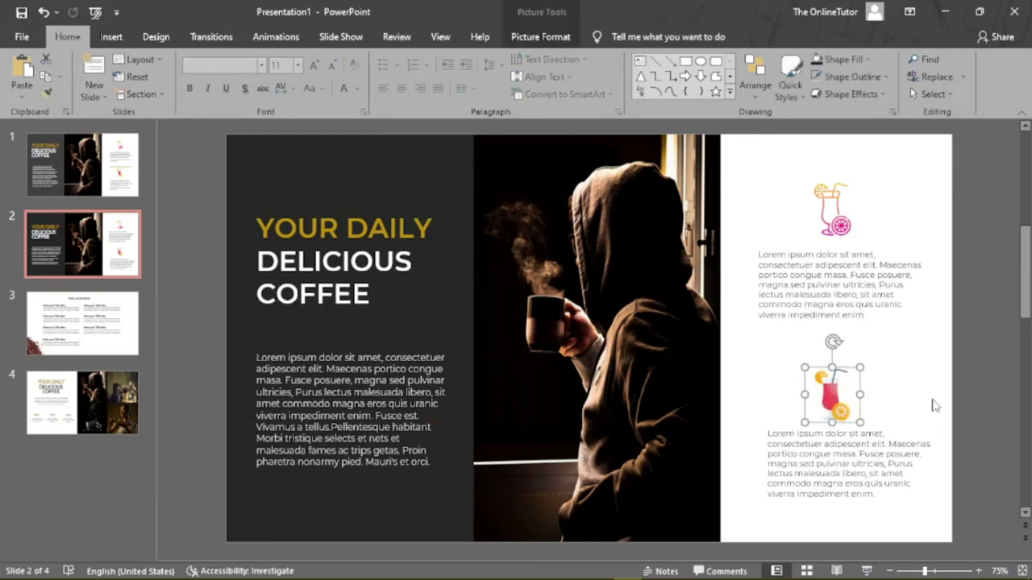
left_click(975, 397)
left_click_drag(838, 224, 836, 222)
Step: Nudge both drink icons and their descriptions up slightly as one group
left_click(968, 331)
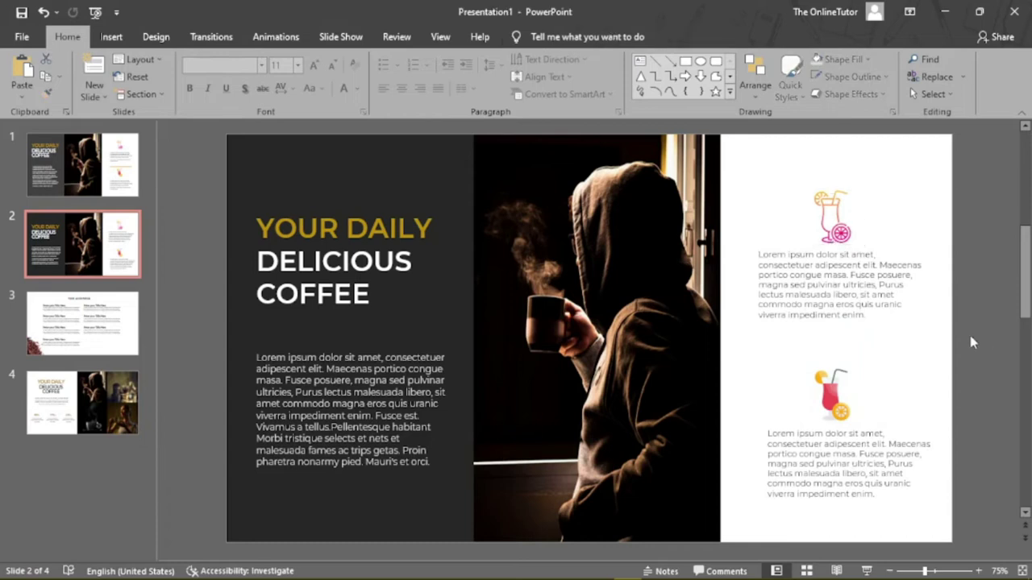
left_click_drag(736, 130, 993, 557)
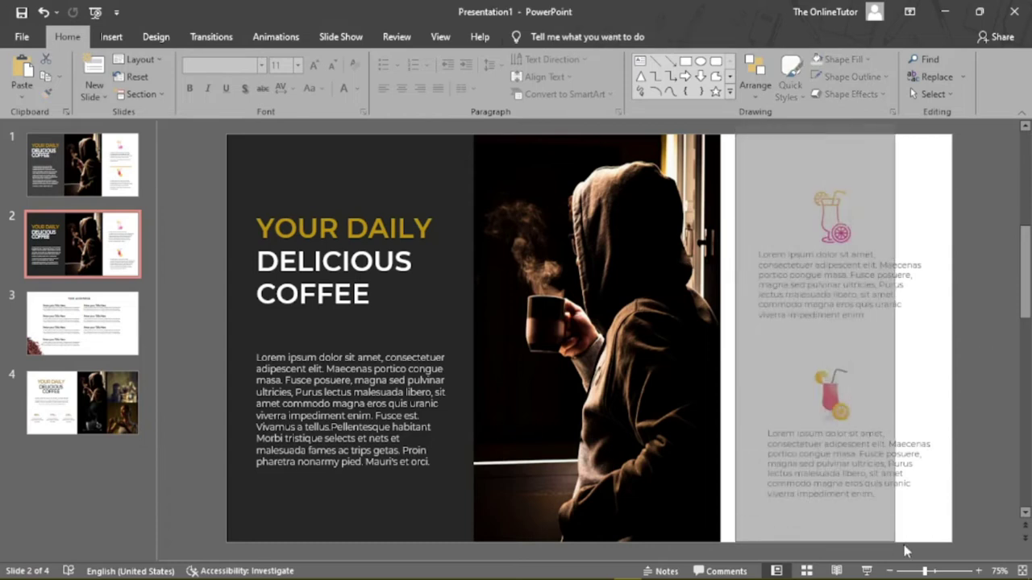
key("Up")
key("Up")
key("Up")
key("Up")
key("Up")
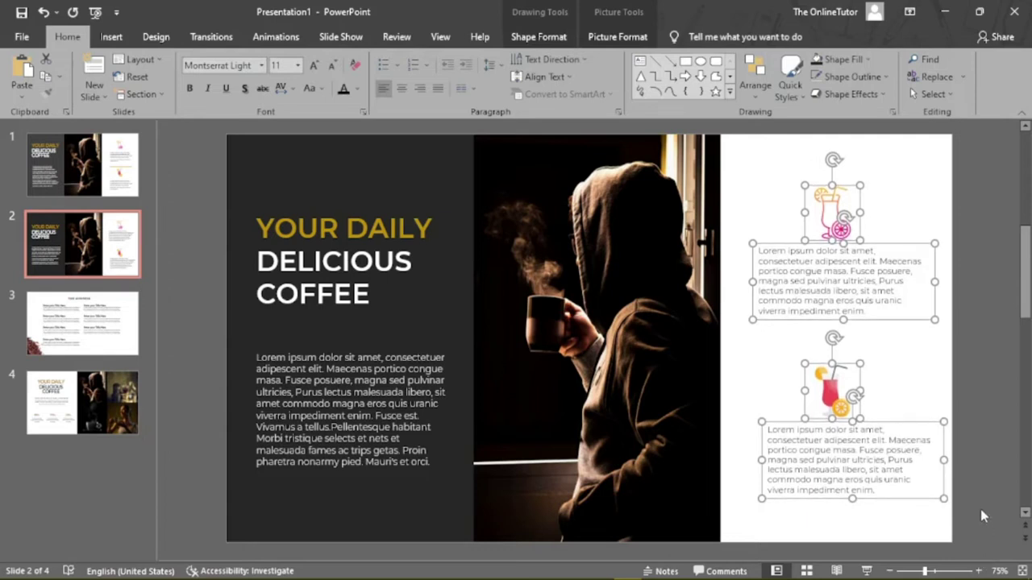
key("Escape")
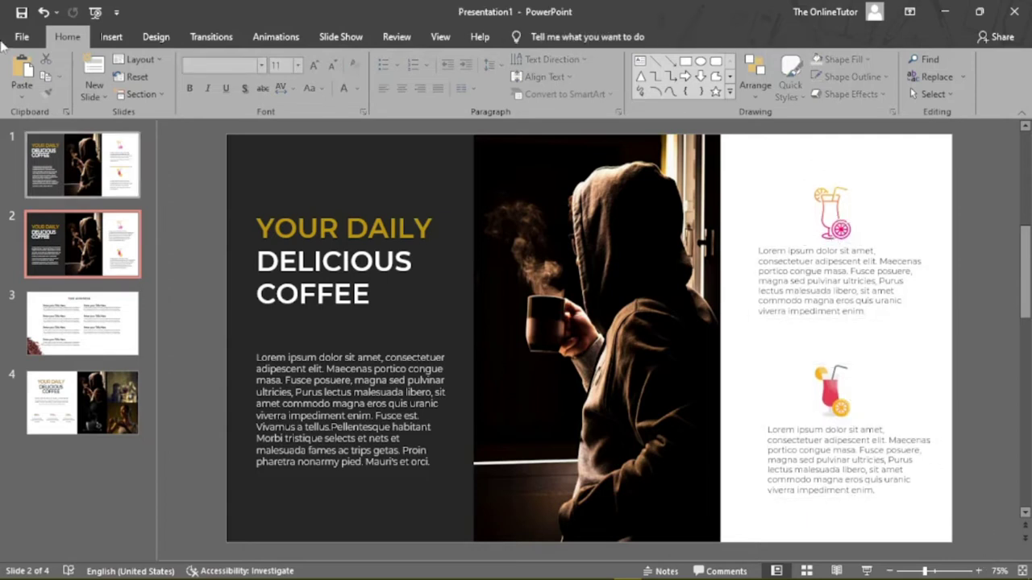
Step: Check slide 1's divider line for reference, then return to slide 2
key("Page_Up")
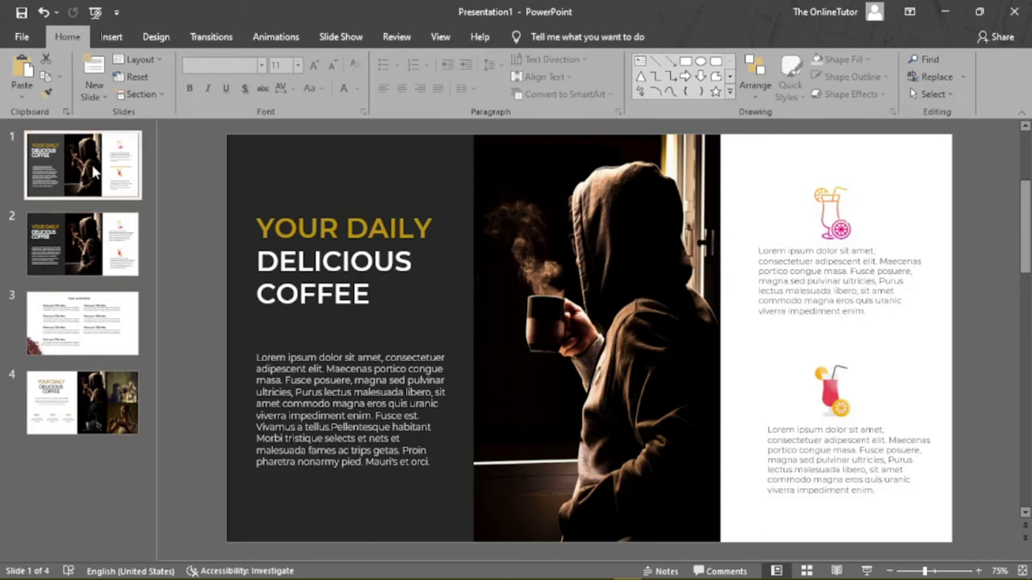
left_click(847, 347)
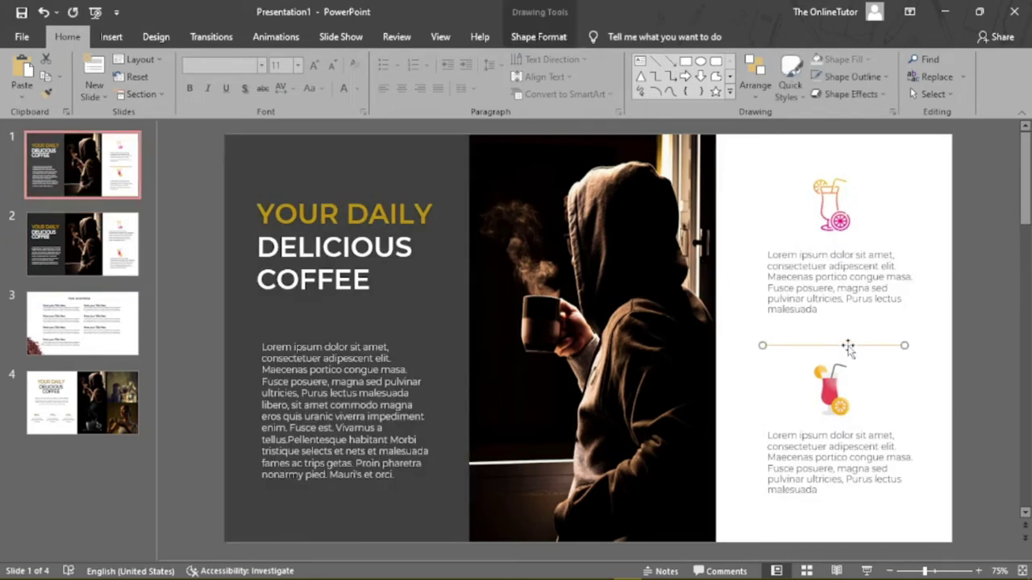
left_click(82, 244)
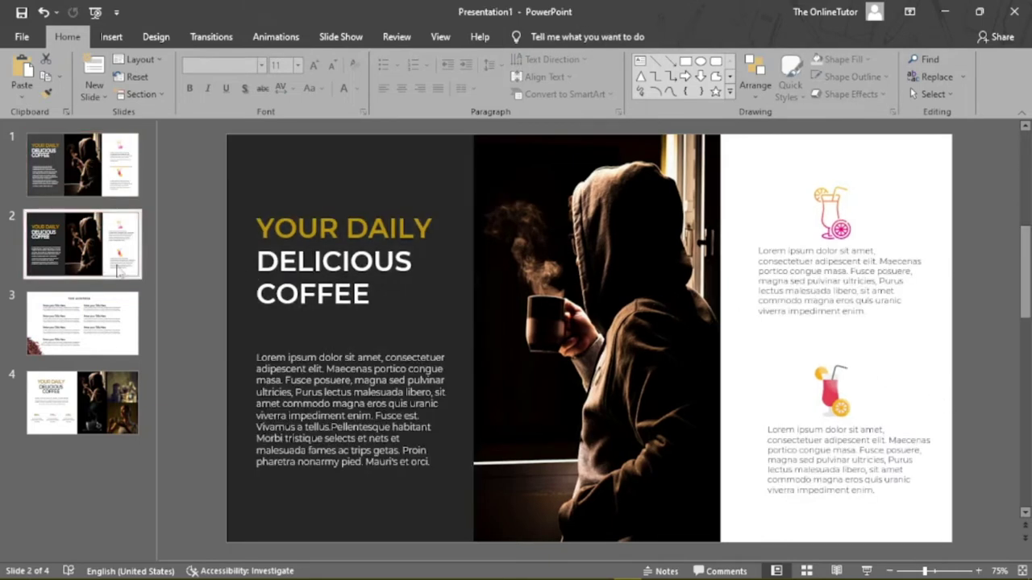
left_click(113, 42)
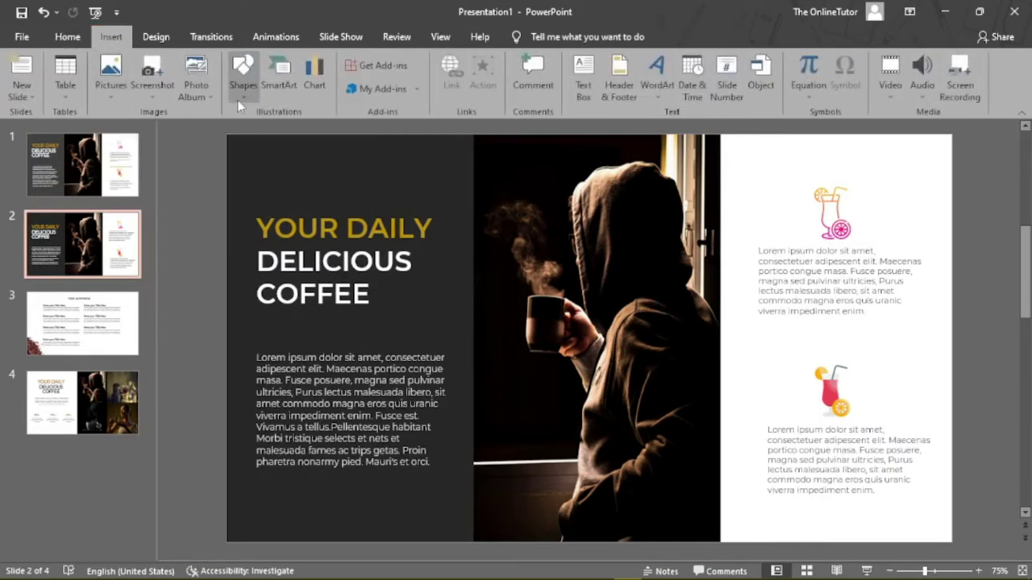
Step: Draw a horizontal line between the drink sections, coloured orange at 1½ pt weight
left_click(244, 81)
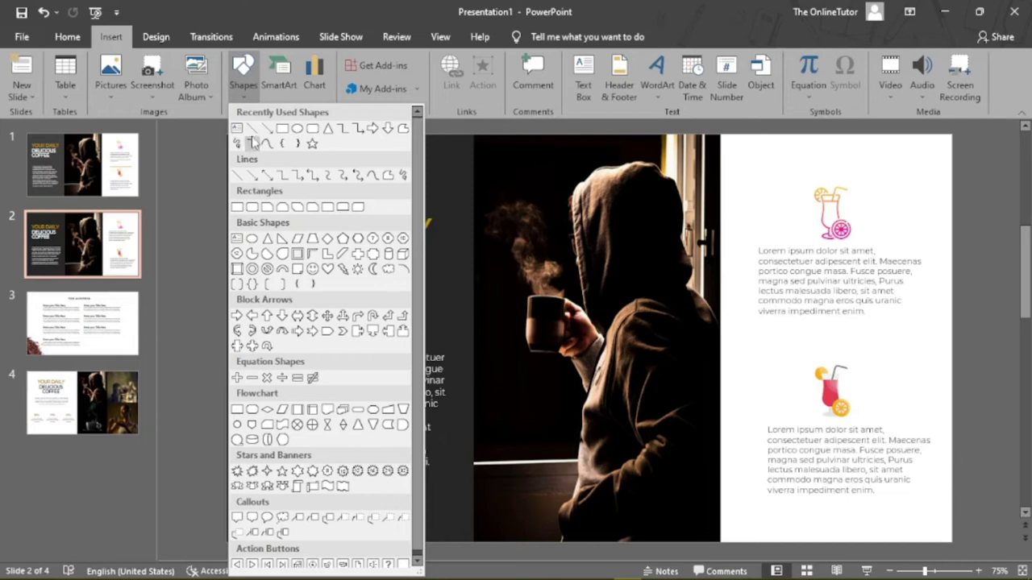
left_click(251, 129)
left_click_drag(764, 344, 854, 345)
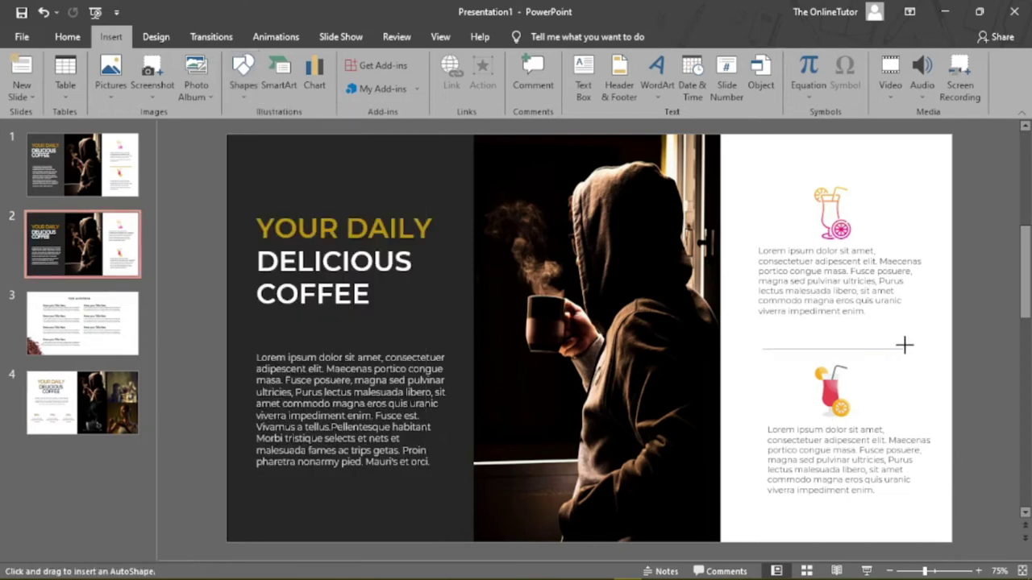
left_click_drag(910, 352, 906, 349)
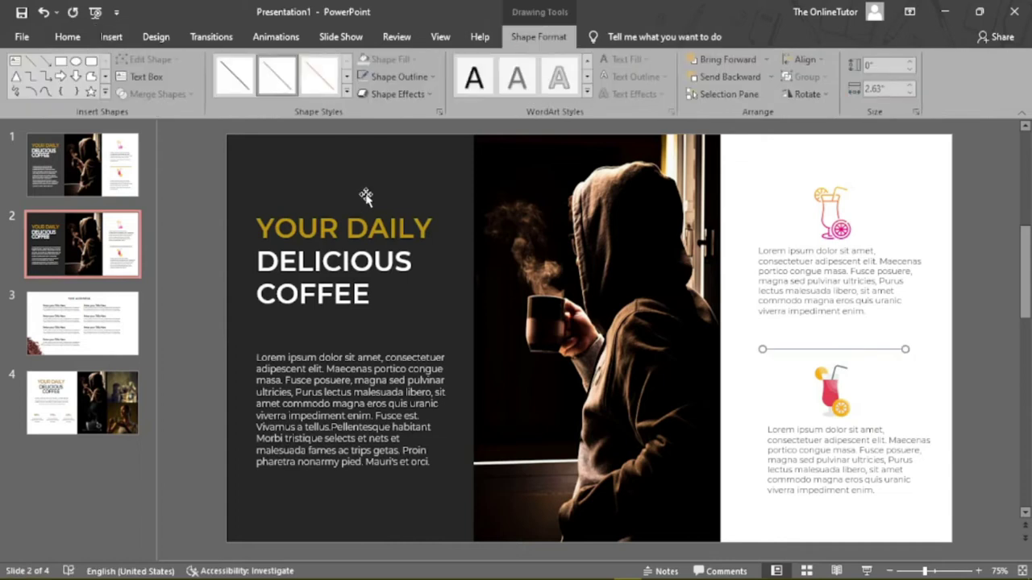
left_click(432, 77)
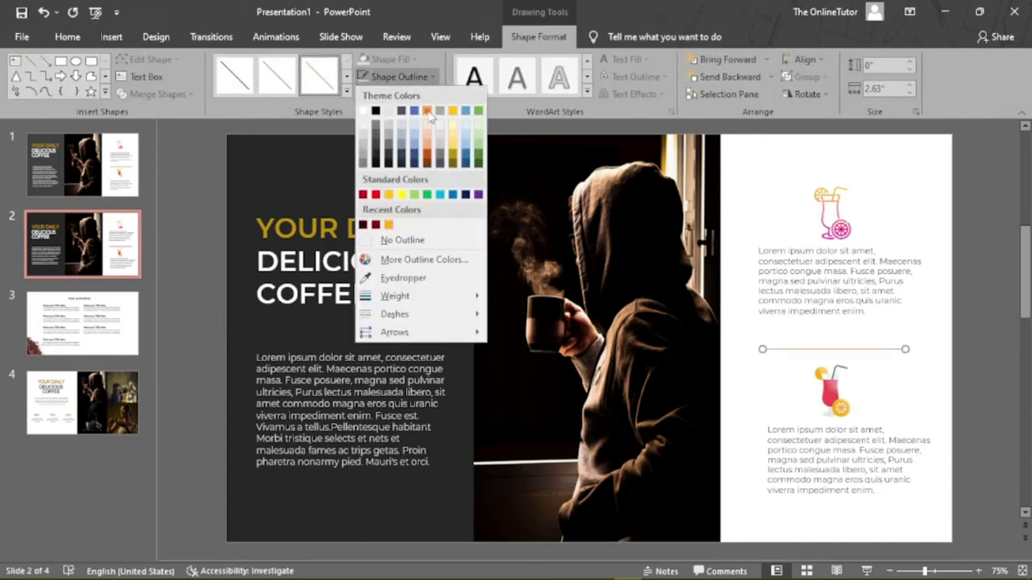
left_click(430, 113)
left_click(433, 77)
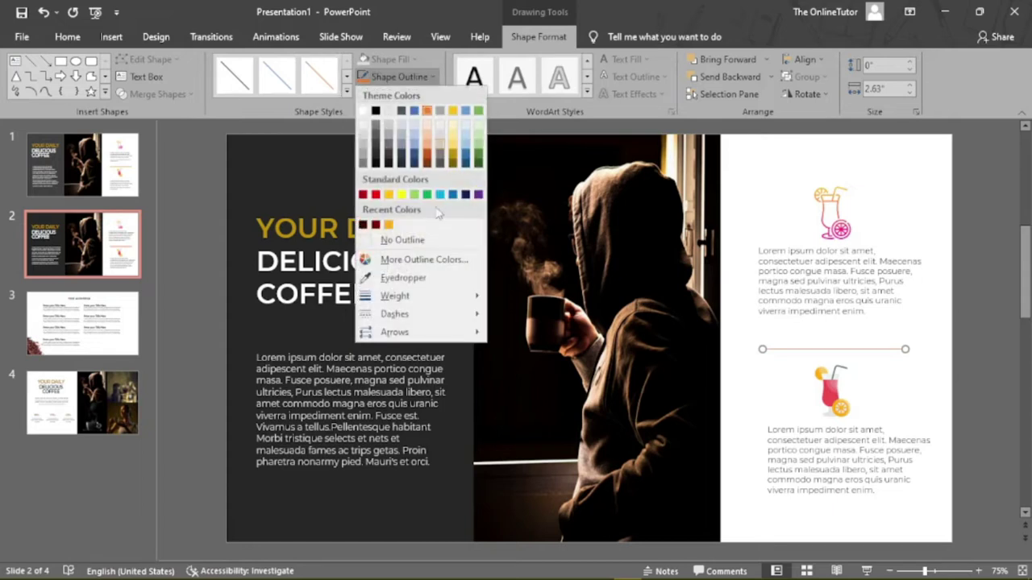
mouse_move(395, 296)
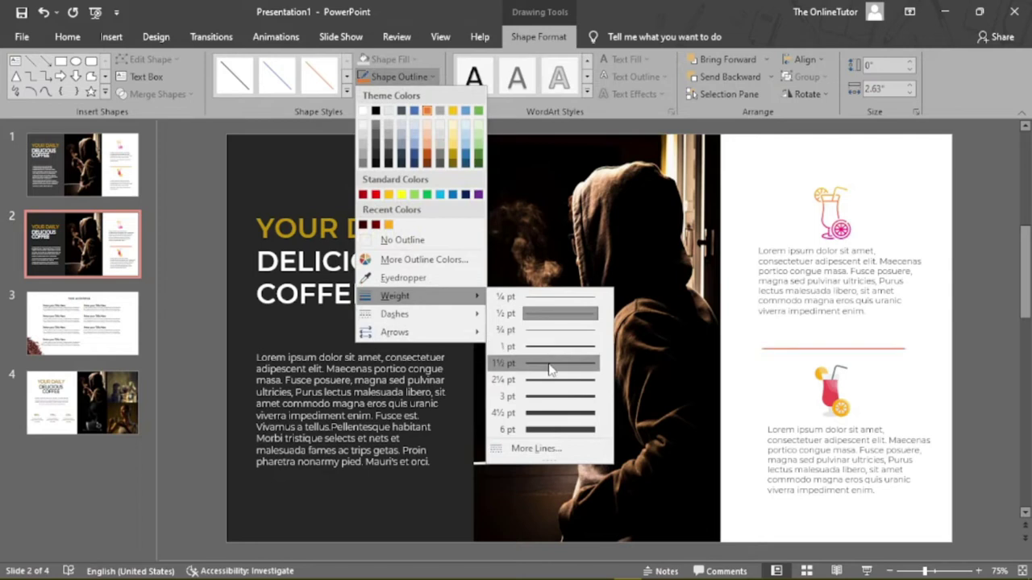
left_click(561, 365)
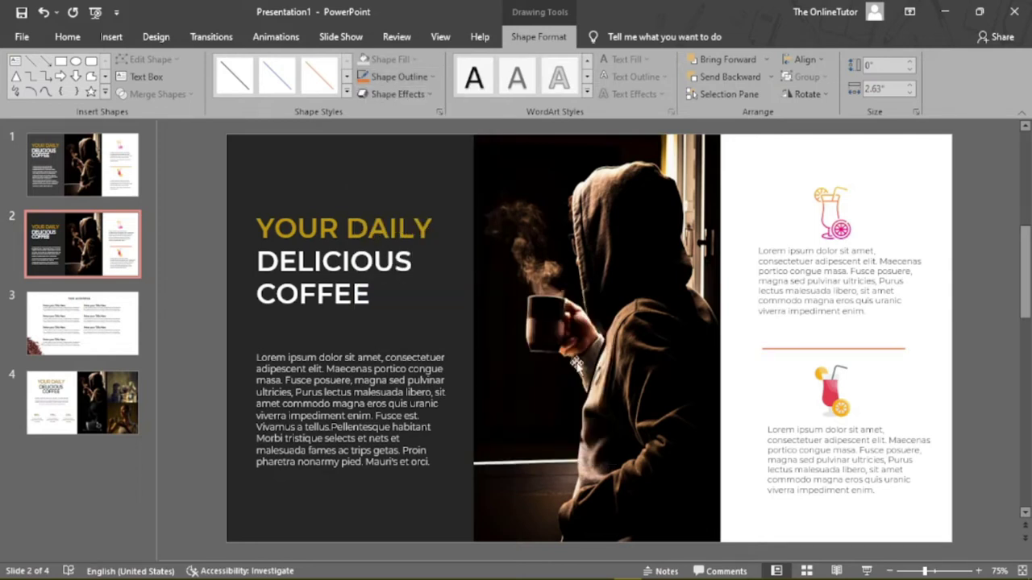
Step: Flip between slides 1 and 2 to compare the divider lines
left_click(180, 297)
left_click(80, 184)
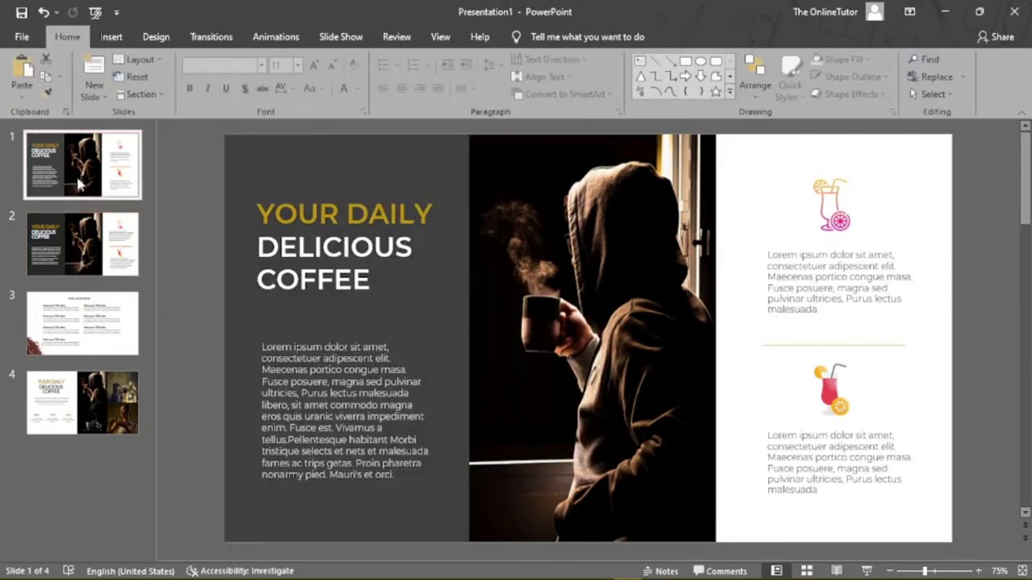
left_click(80, 253)
key("Up")
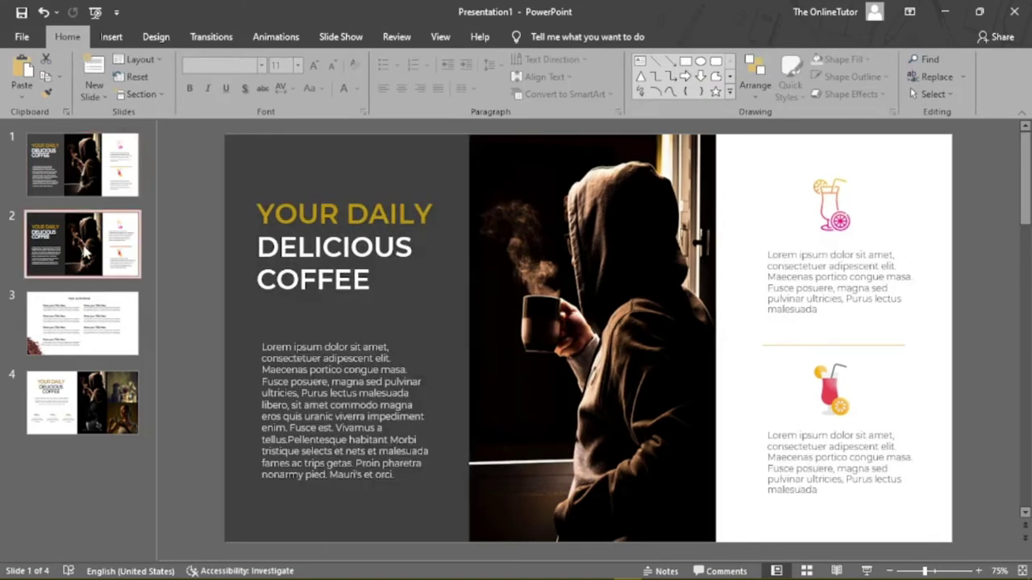
left_click(86, 251)
key("Up")
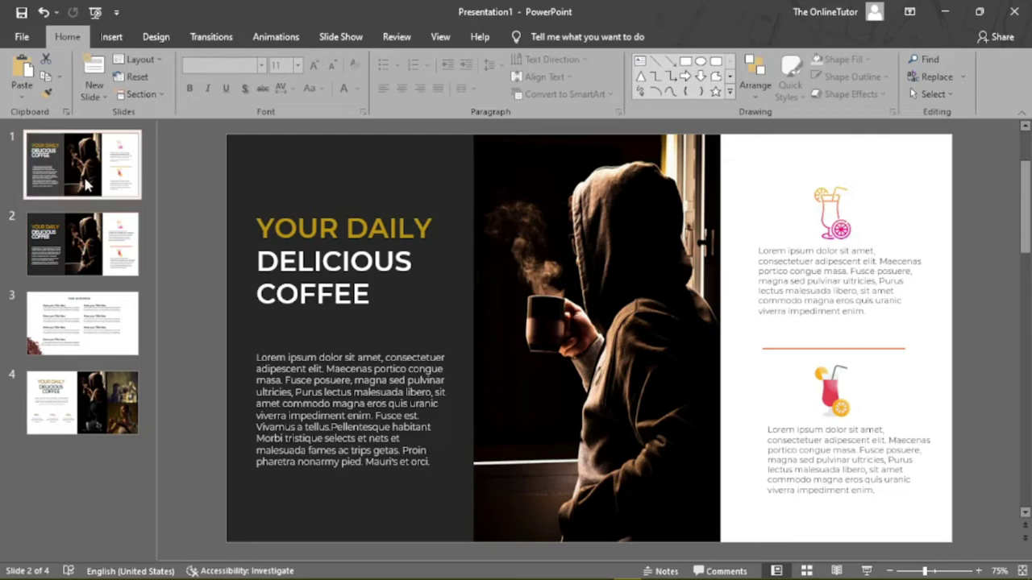
left_click(88, 233)
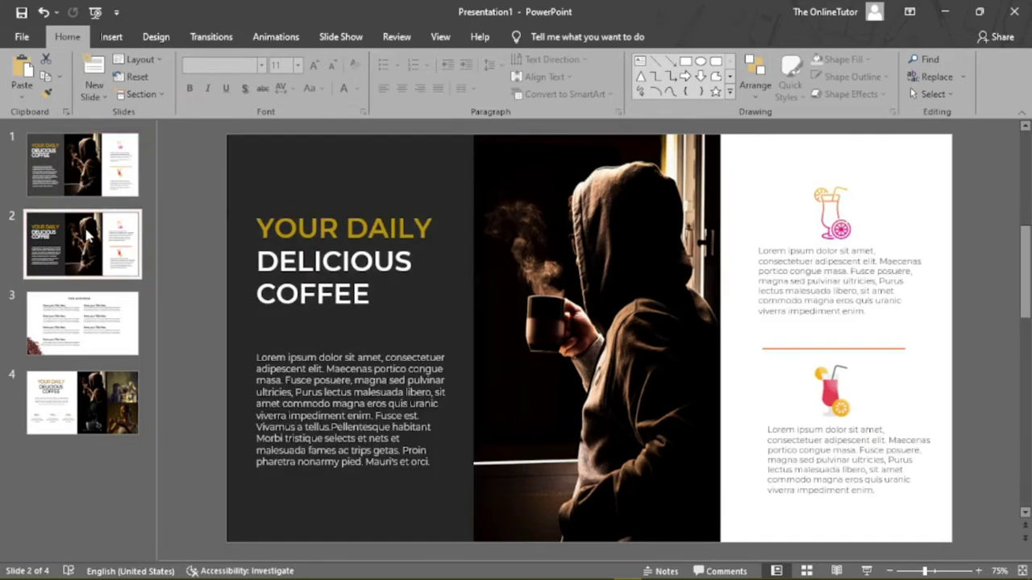
Step: Add a new Blank slide right after THE AGENDA slide 3
left_click(105, 325)
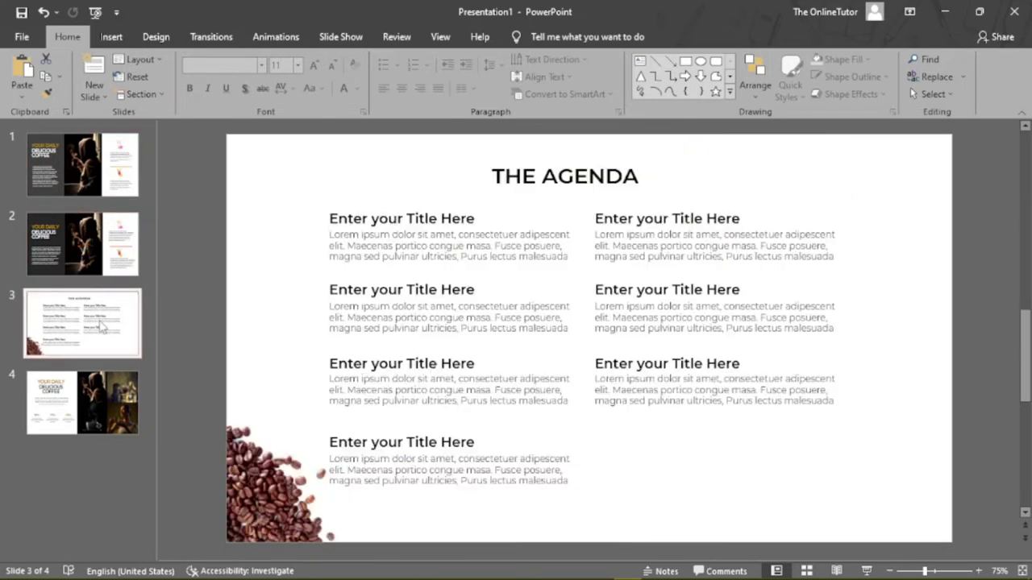
left_click(427, 232)
left_click(545, 193)
left_click(665, 219)
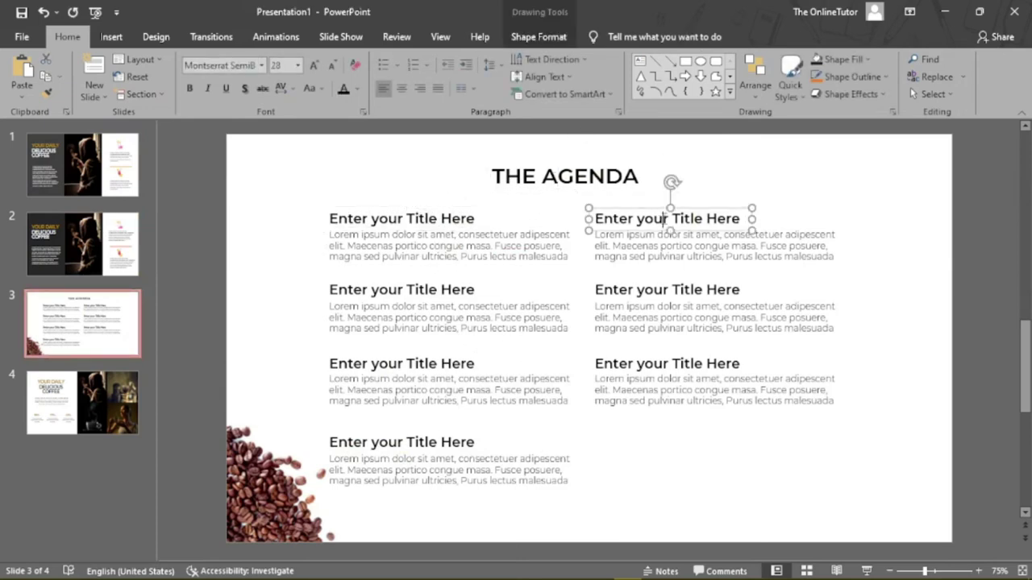
left_click(706, 257)
left_click(695, 298)
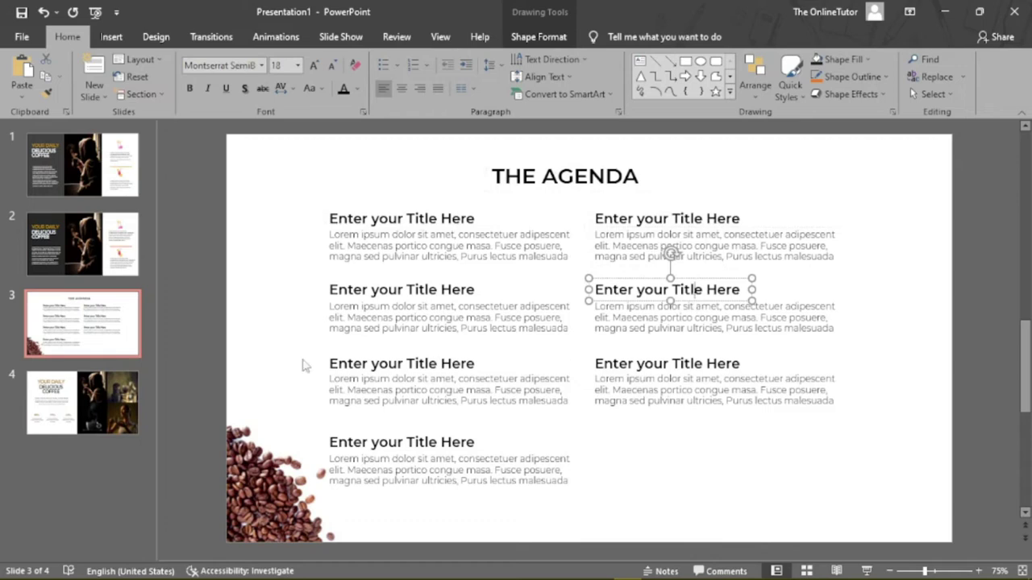
left_click(105, 342)
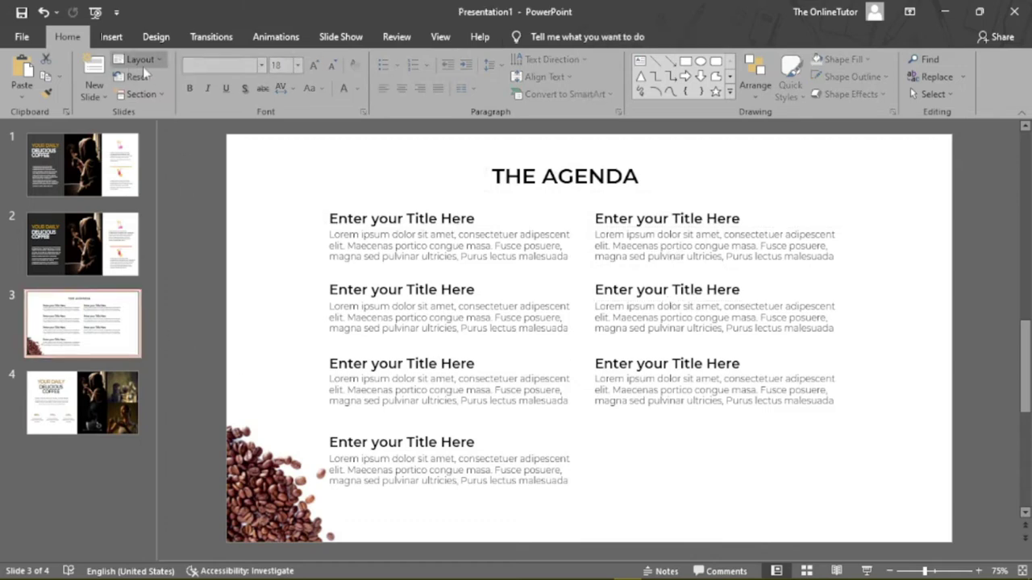
left_click(106, 98)
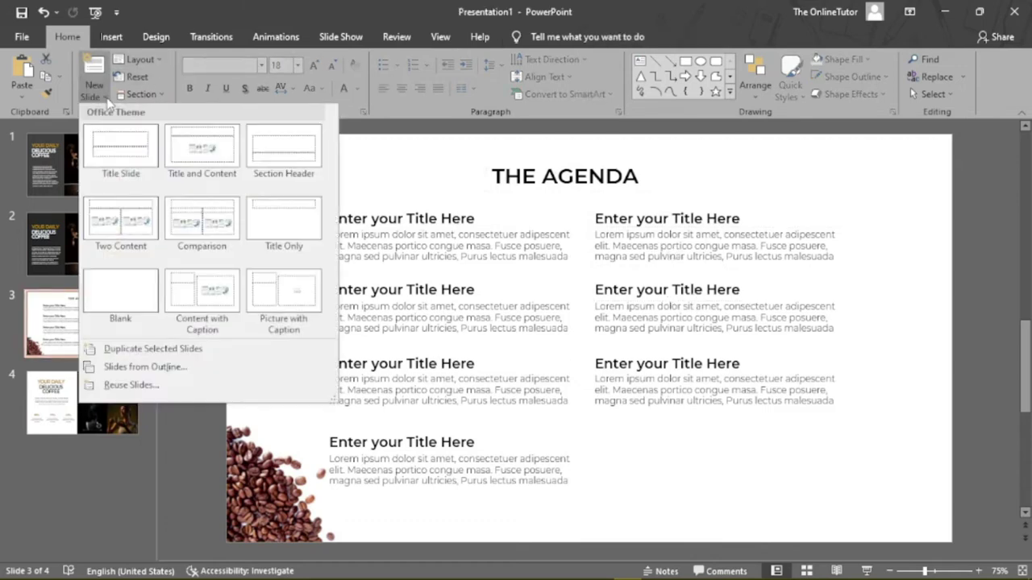
left_click(118, 296)
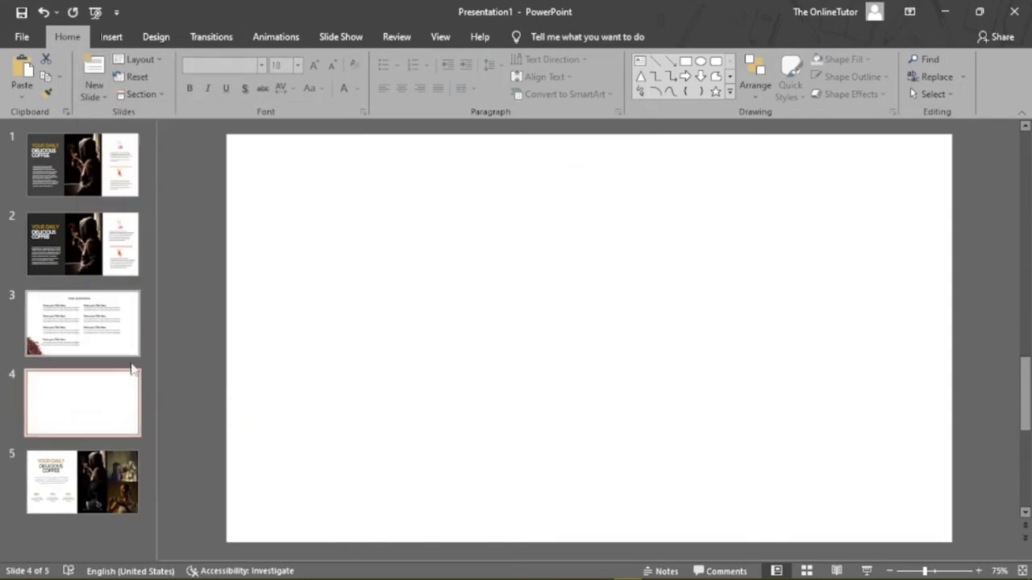
Step: Note the agenda slide's coffee-bean picture size (2.25 × 3.41 in), then open slide 4
left_click(113, 344)
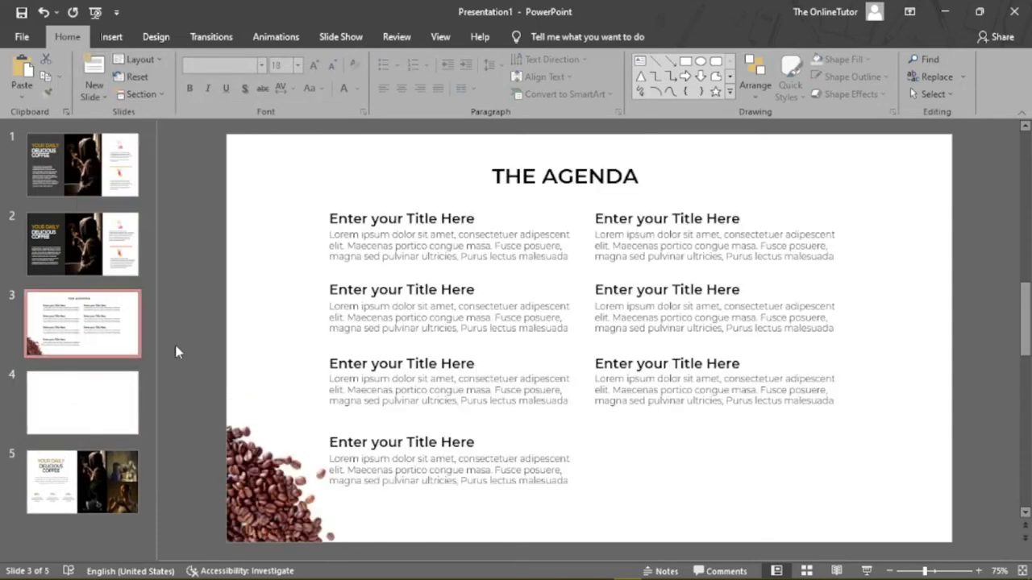
left_click(250, 481)
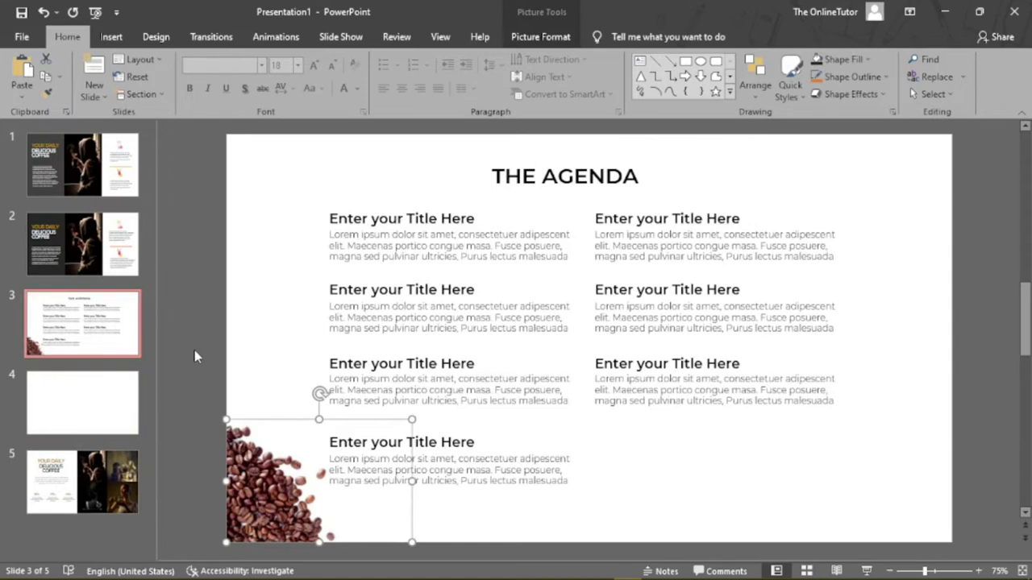
left_click(540, 36)
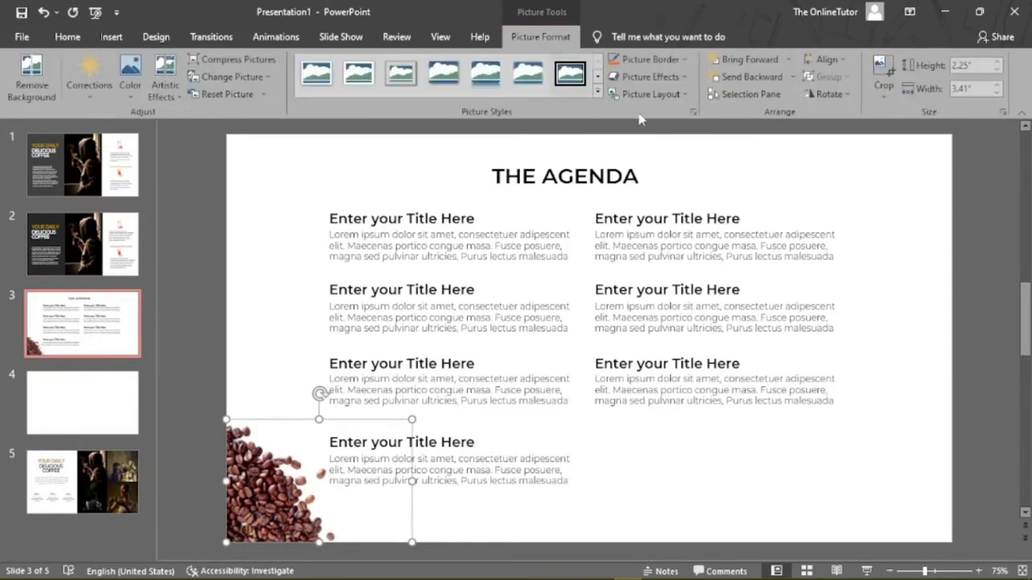
left_click(971, 67)
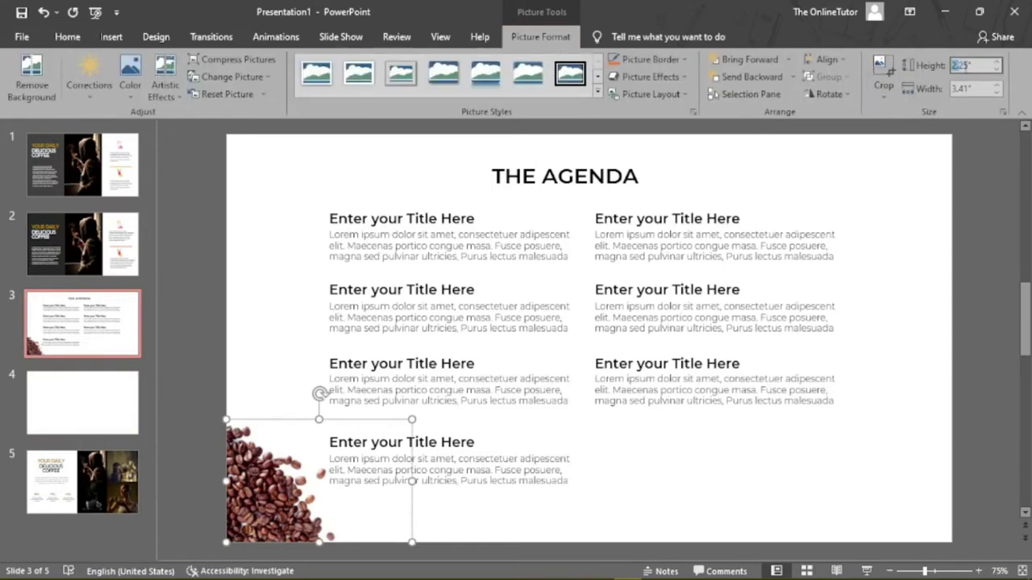
left_click(964, 96)
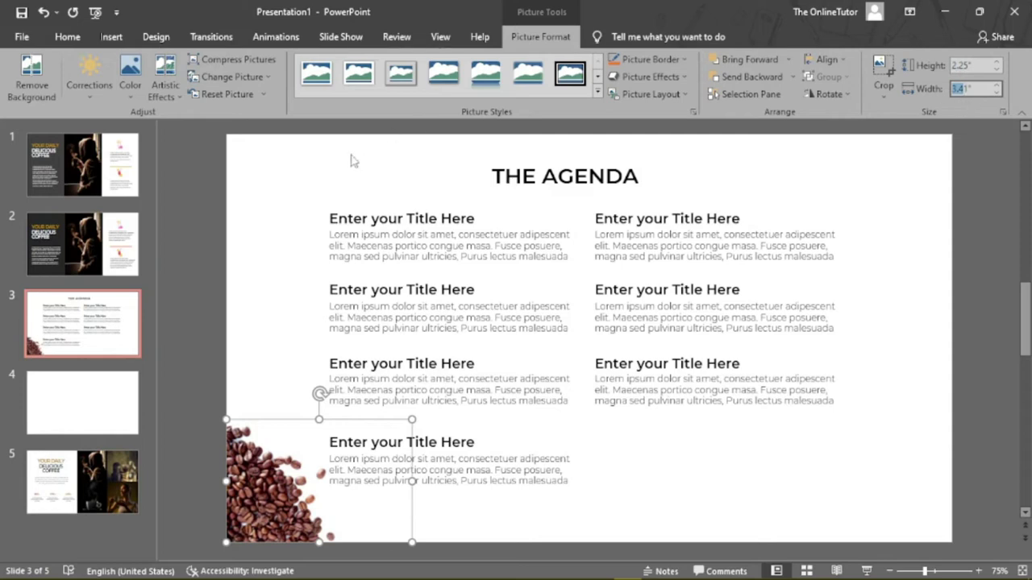
left_click(181, 181)
left_click(105, 415)
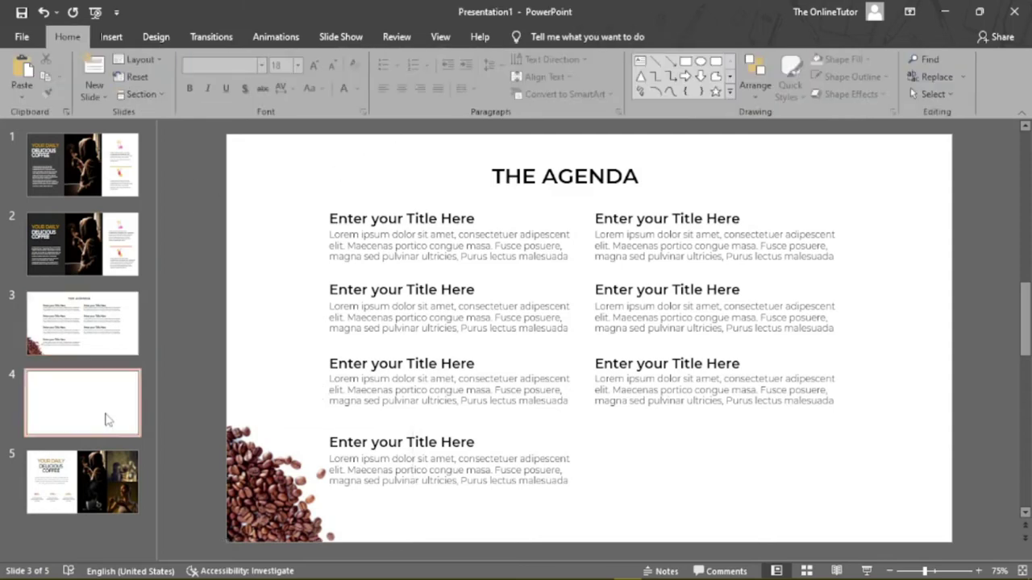
left_click(111, 37)
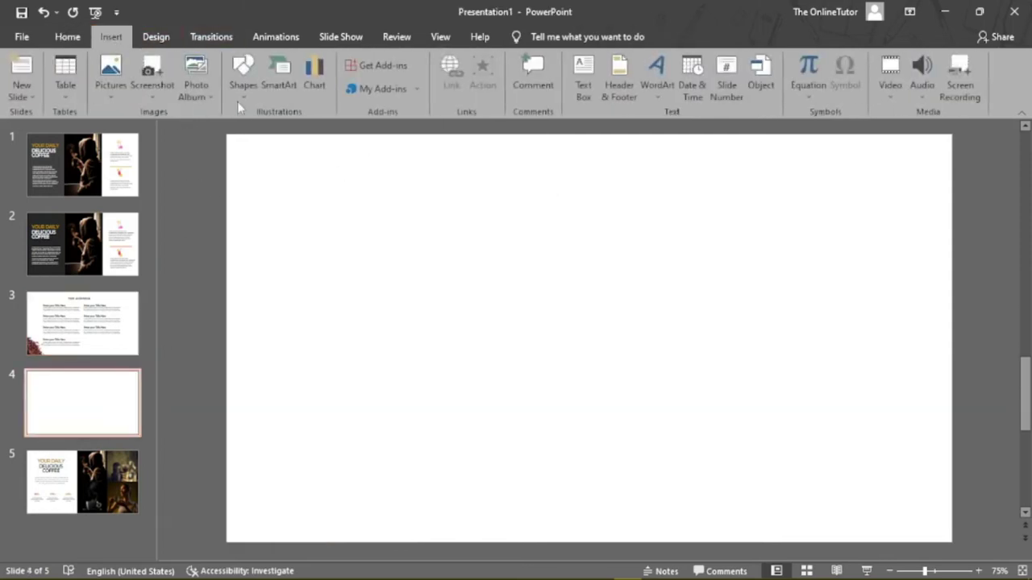
Step: Insert coffee_beans_PNG97313 from Desktop files > powerpoint tutoral onto slide 4
left_click(112, 99)
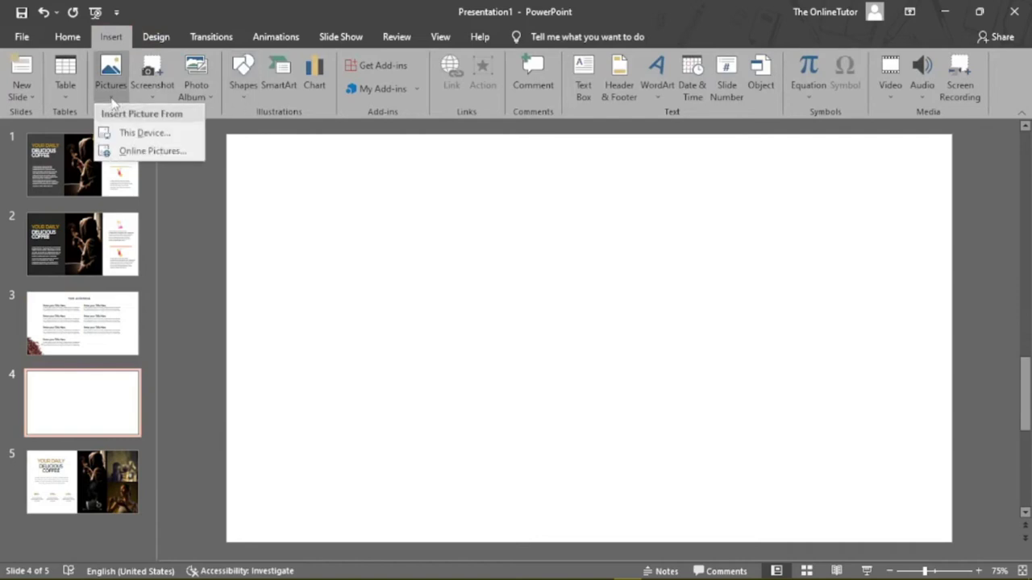
left_click(138, 132)
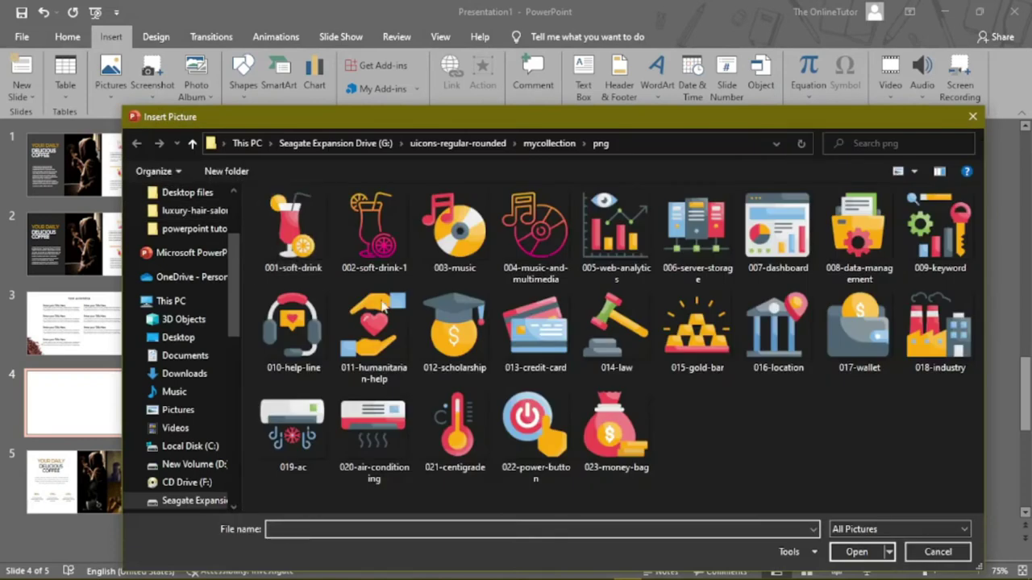
left_click(337, 145)
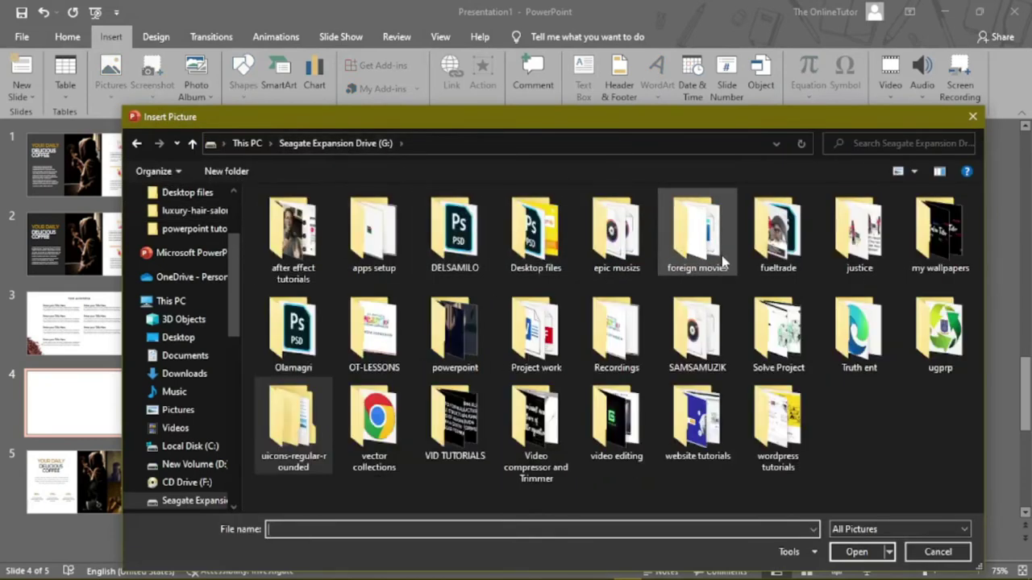
double_click(547, 260)
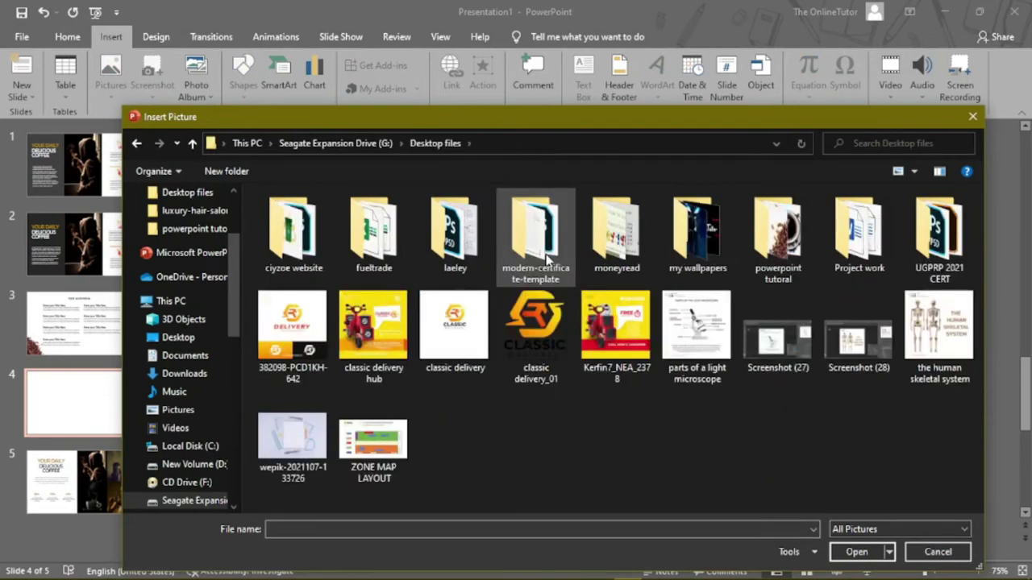
double_click(779, 242)
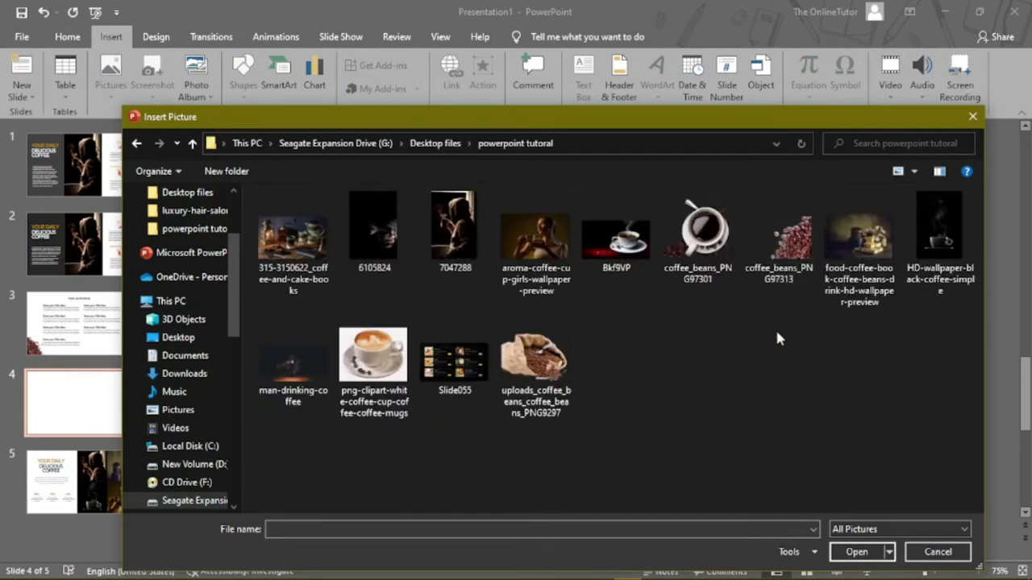
left_click(782, 254)
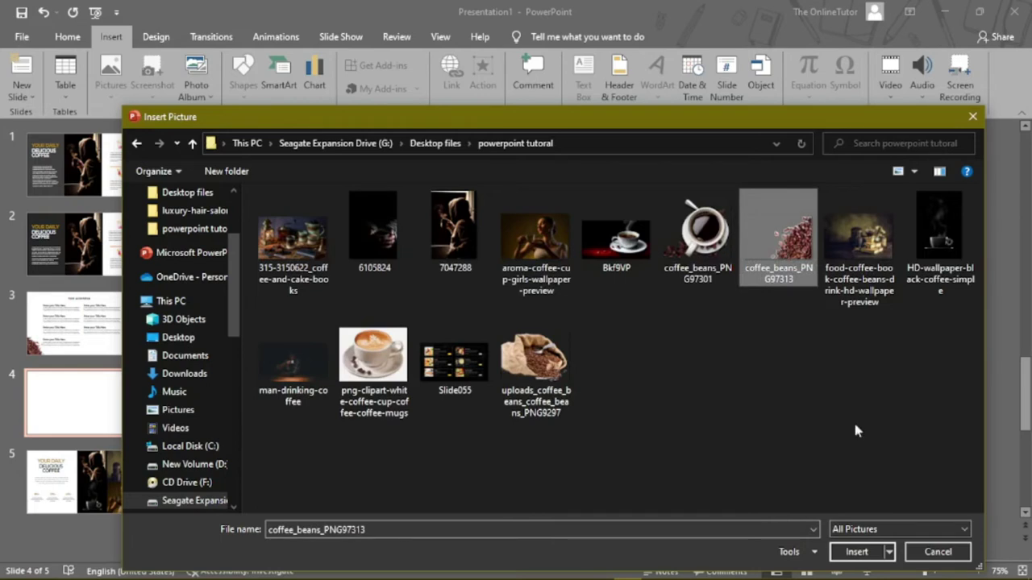
left_click(856, 552)
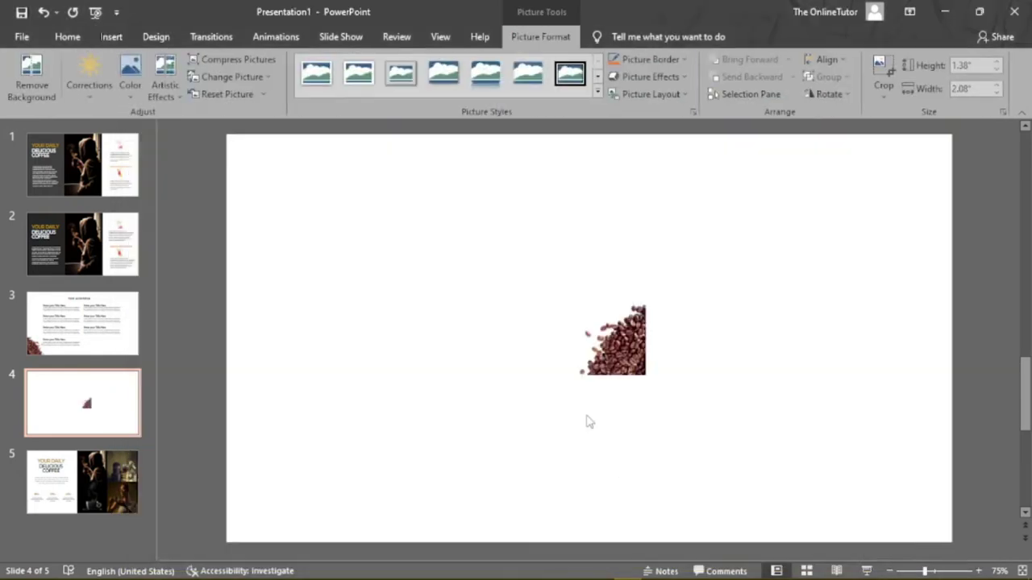
Step: Flip the coffee-bean picture horizontally, enlarge it to 2.25 × 3.41 in, place it bottom-left
left_click_drag(627, 376, 521, 411)
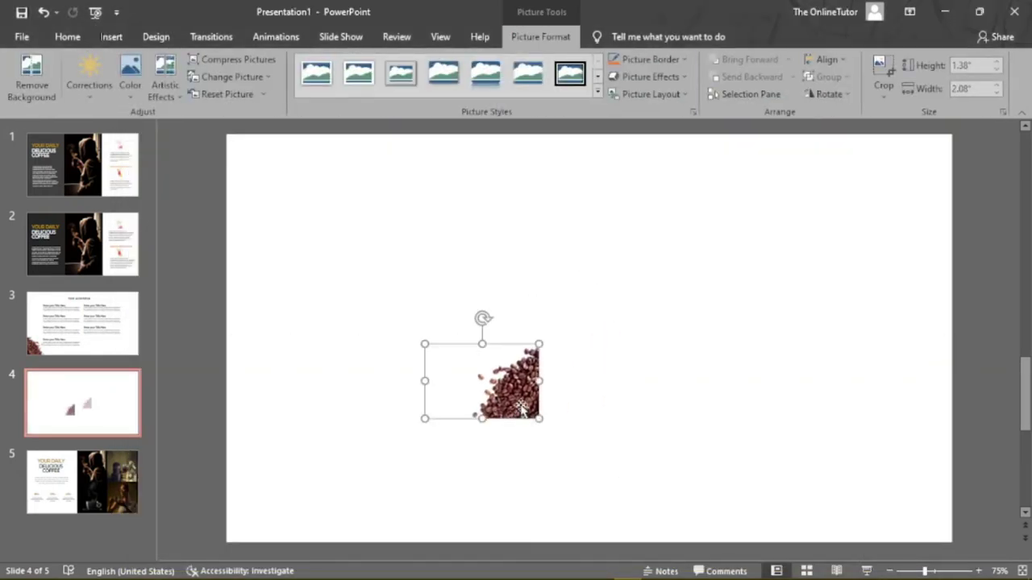
left_click(846, 94)
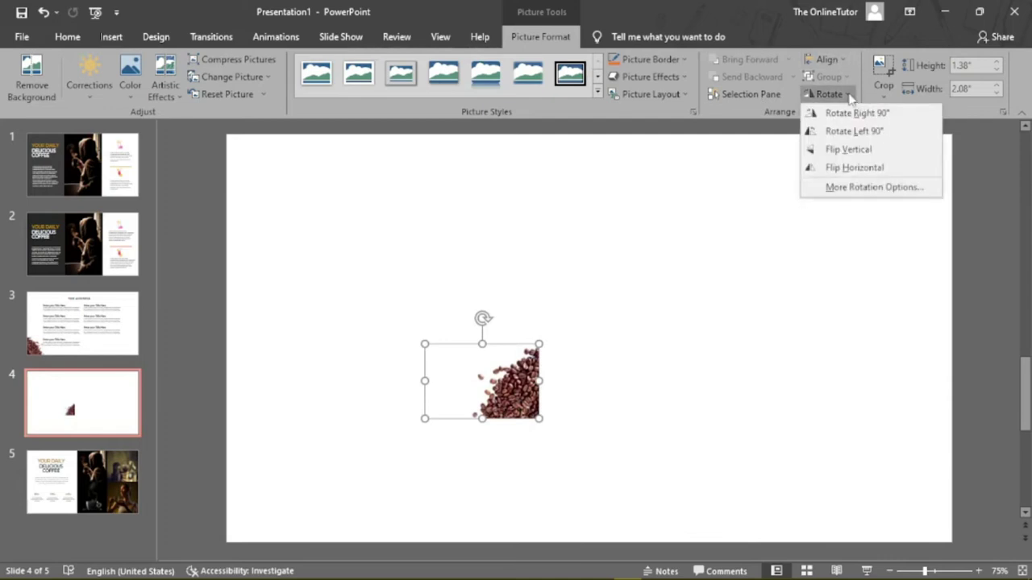
left_click(871, 169)
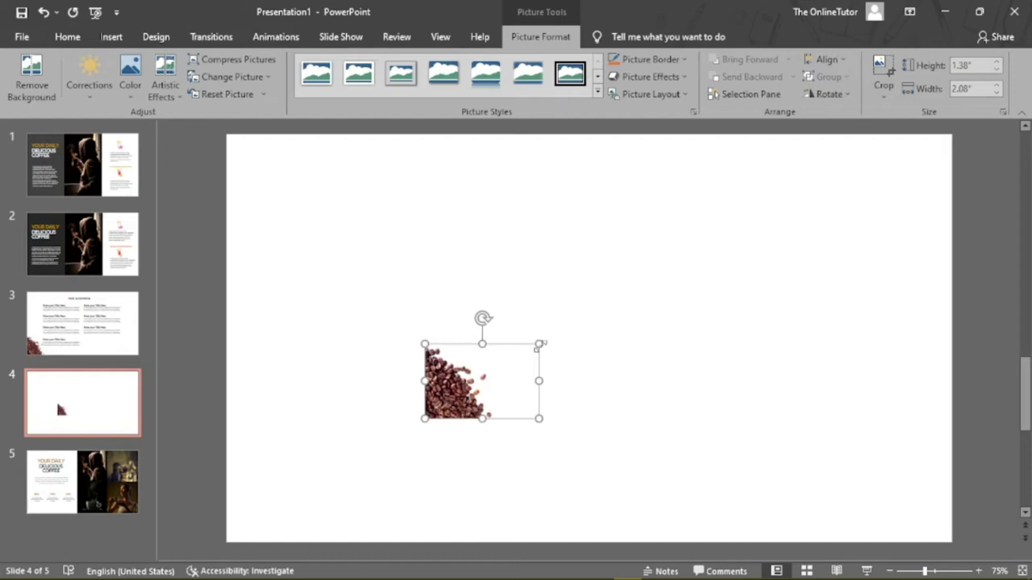
left_click_drag(540, 345, 582, 314)
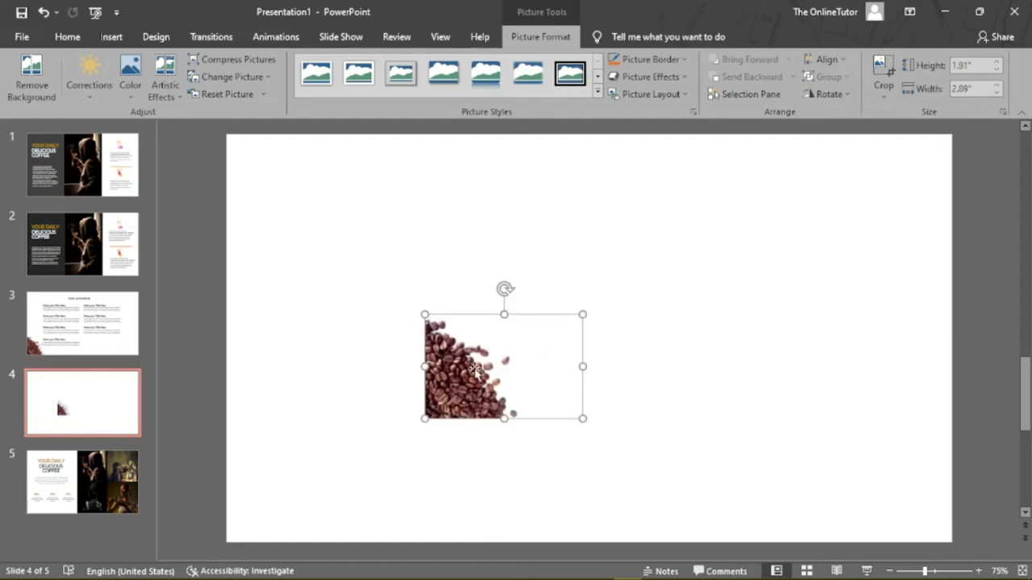
left_click_drag(465, 383, 266, 504)
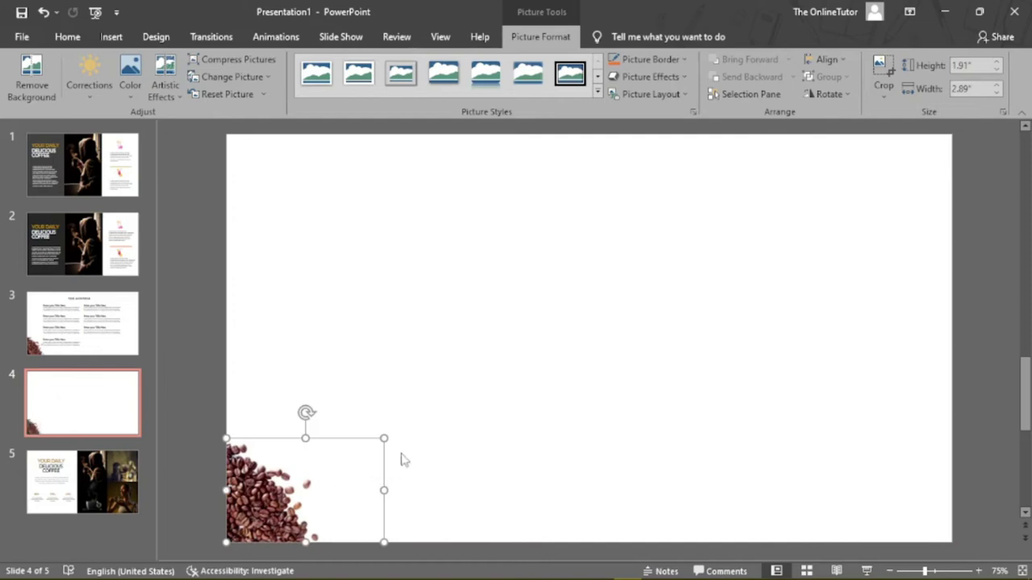
left_click_drag(384, 440, 411, 419)
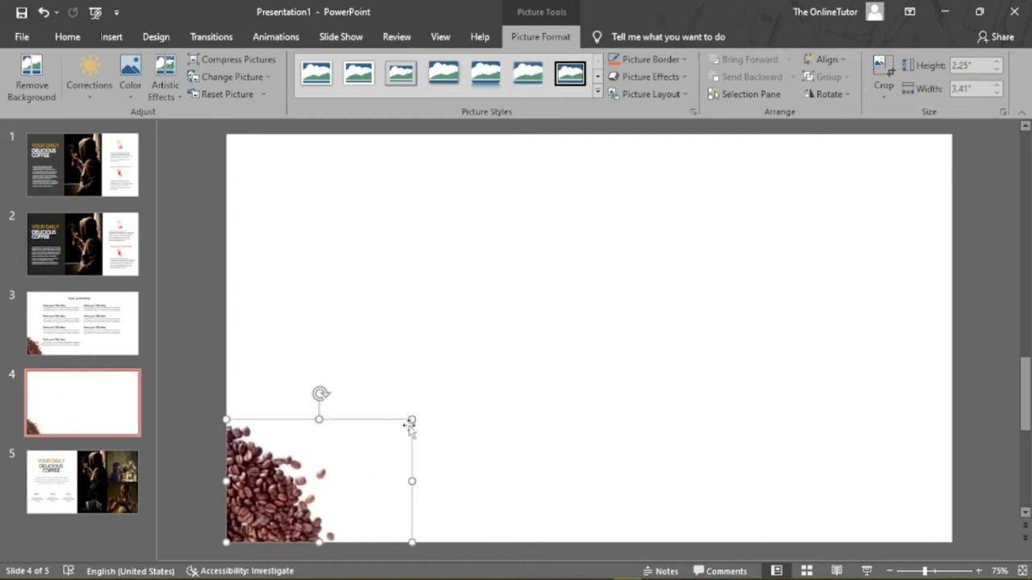
left_click(499, 457)
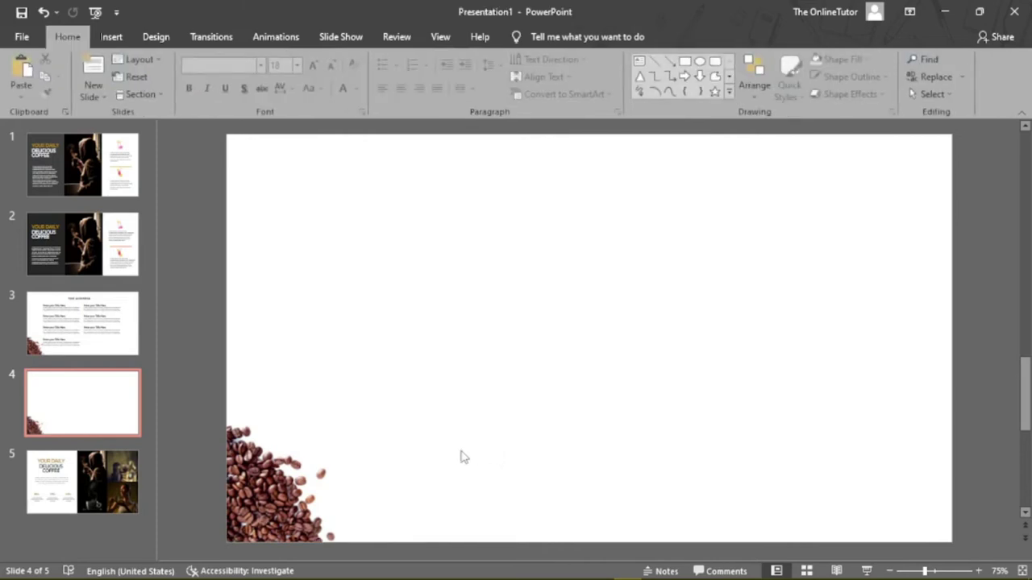
left_click(252, 498)
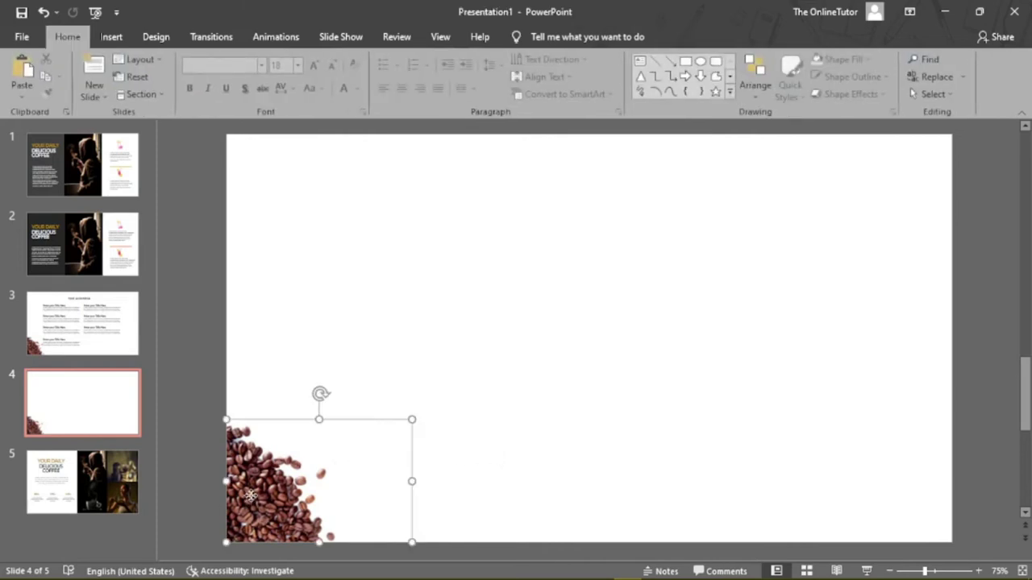
left_click(81, 322)
left_click(258, 488)
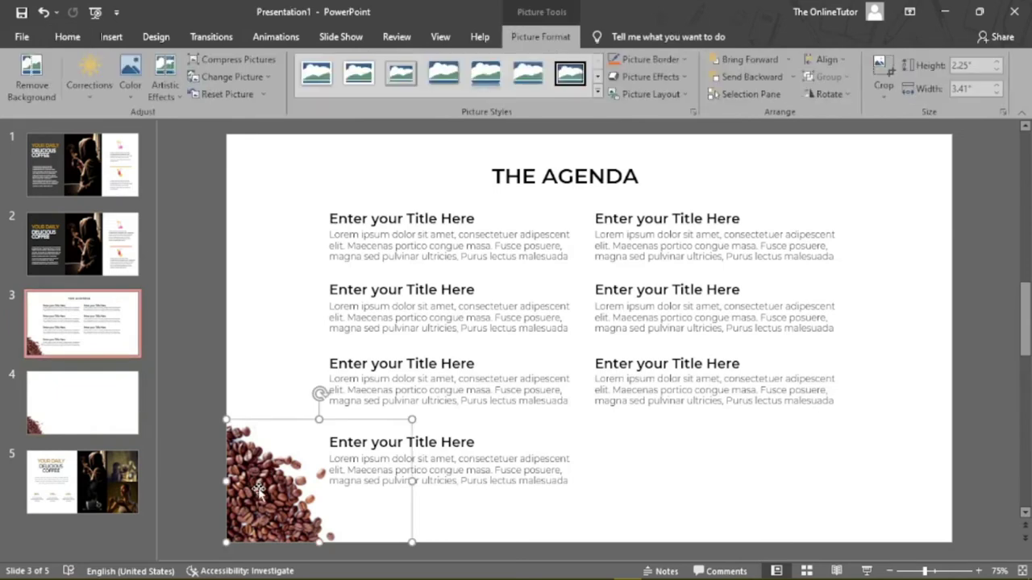
left_click(66, 421)
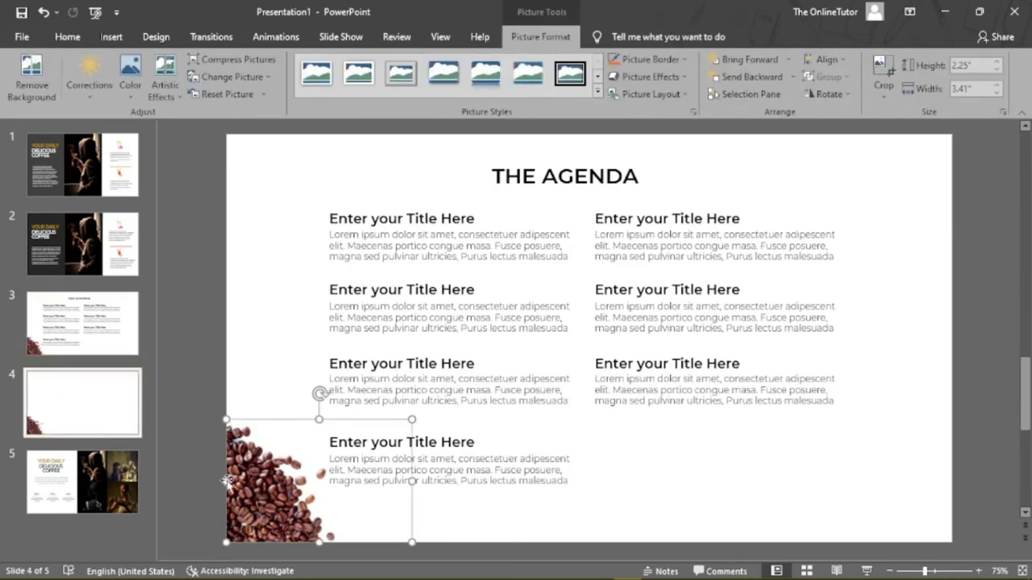
left_click(87, 327)
left_click(86, 387)
left_click(87, 326)
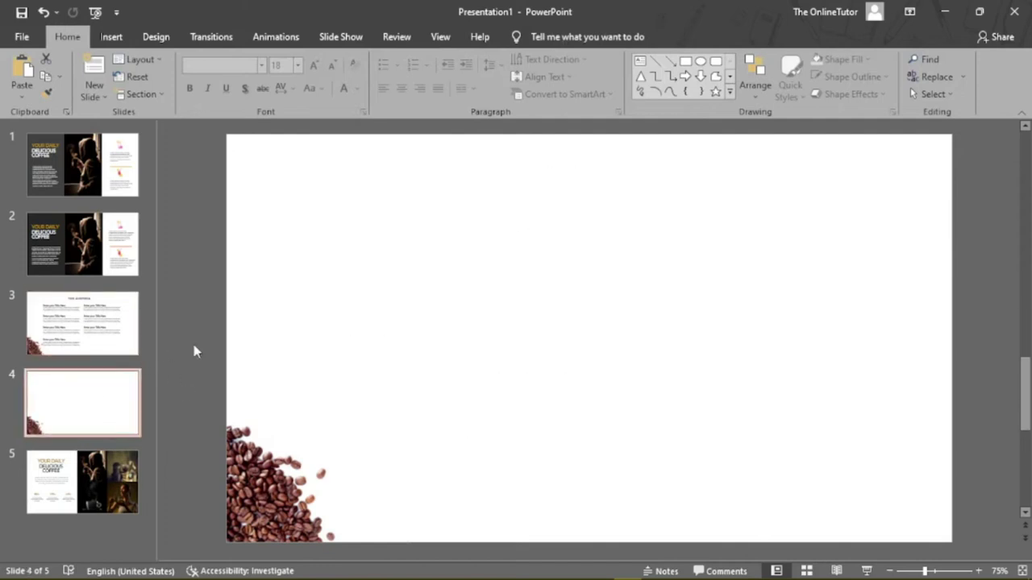
left_click(85, 335)
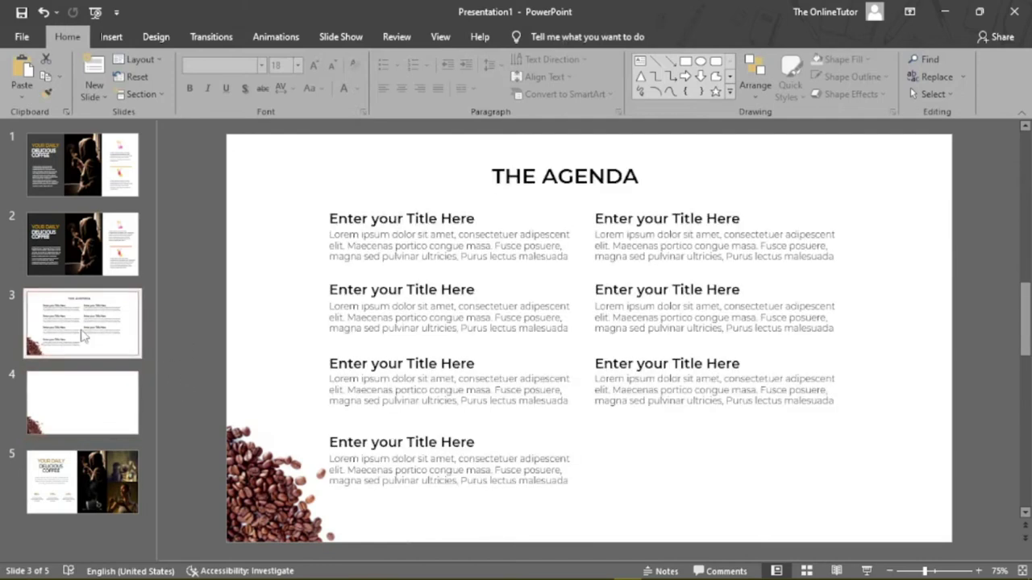
left_click(618, 166)
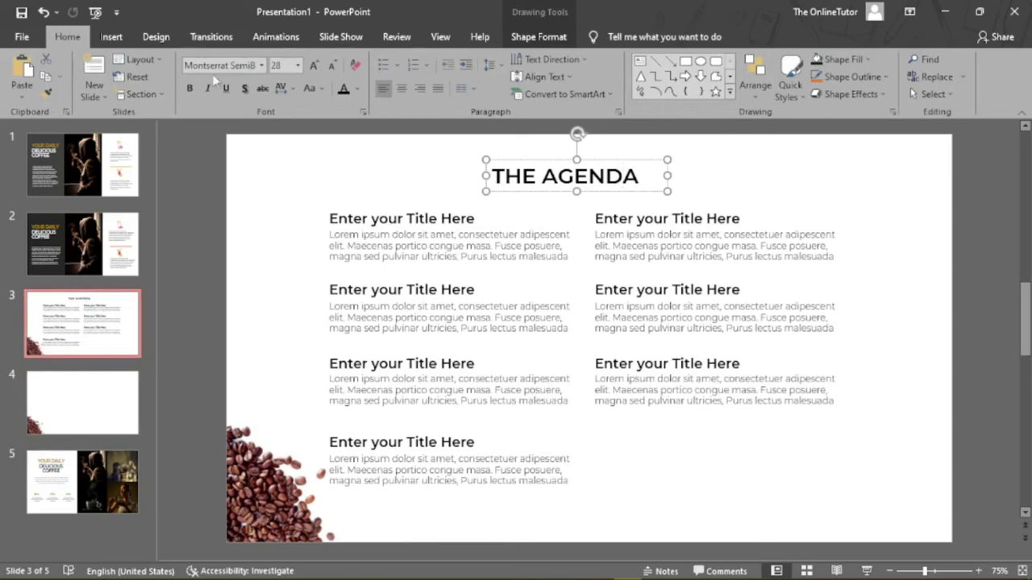
left_click(278, 65)
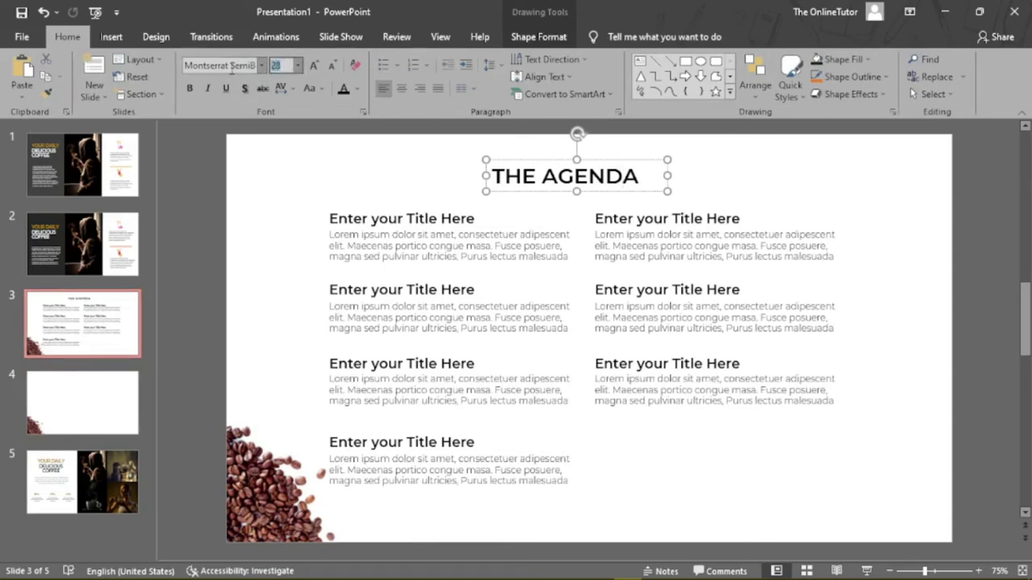
left_click(239, 65)
left_click(286, 66)
left_click(102, 399)
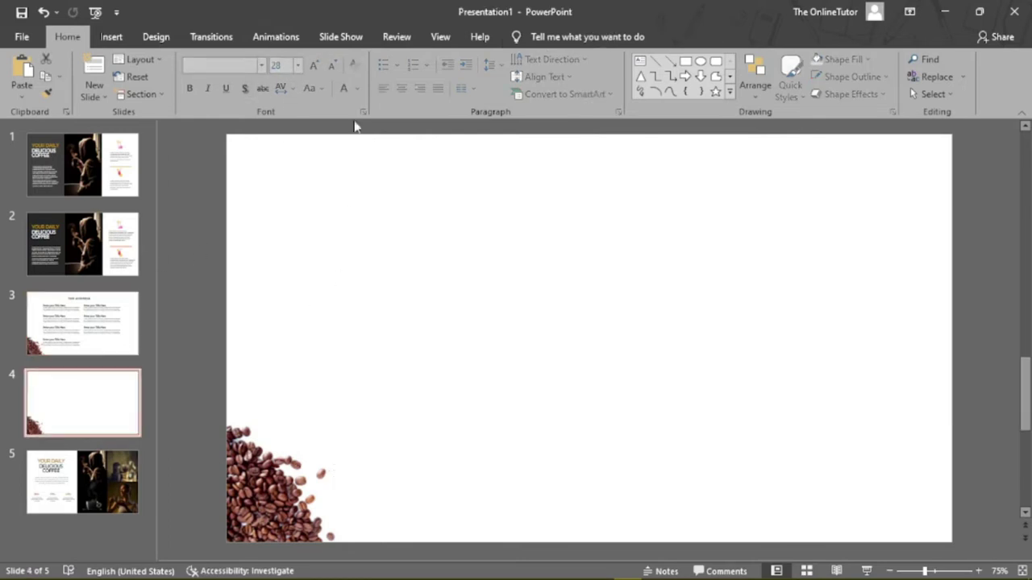
Step: Add a text box near the top holding the title, changed to UPPERCASE 'THE AGENDA'
left_click(113, 37)
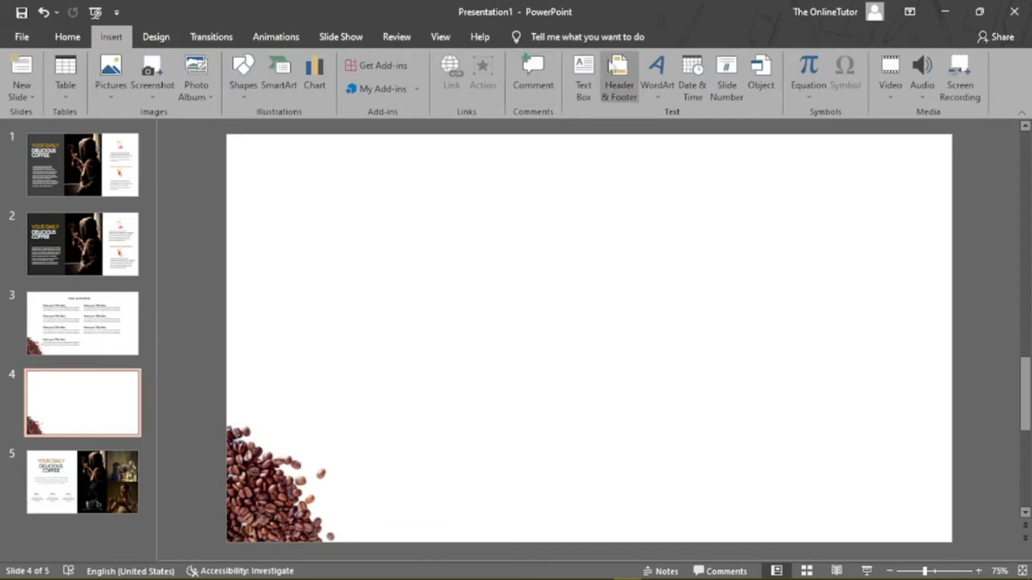
left_click(584, 85)
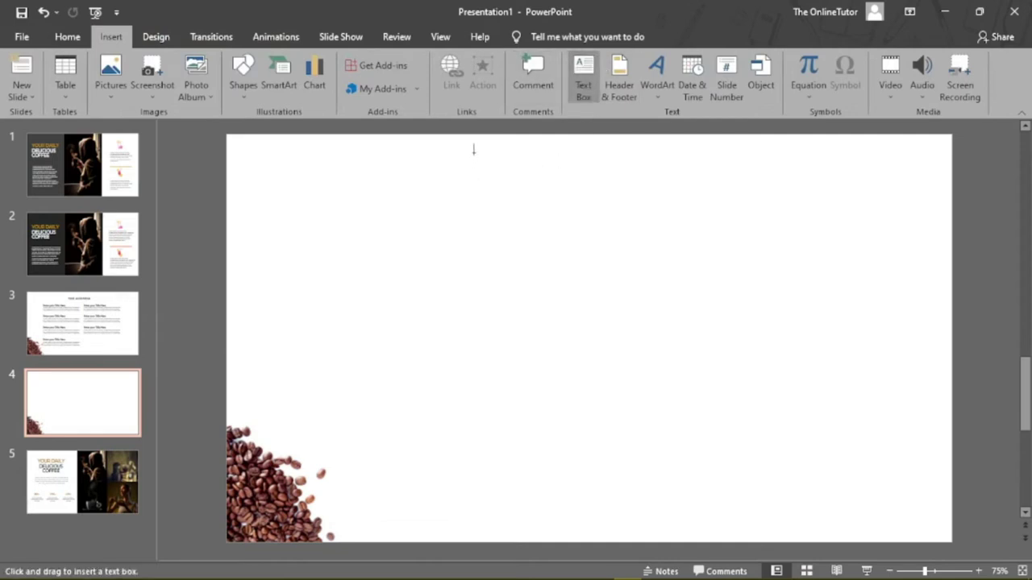
left_click_drag(473, 166, 678, 206)
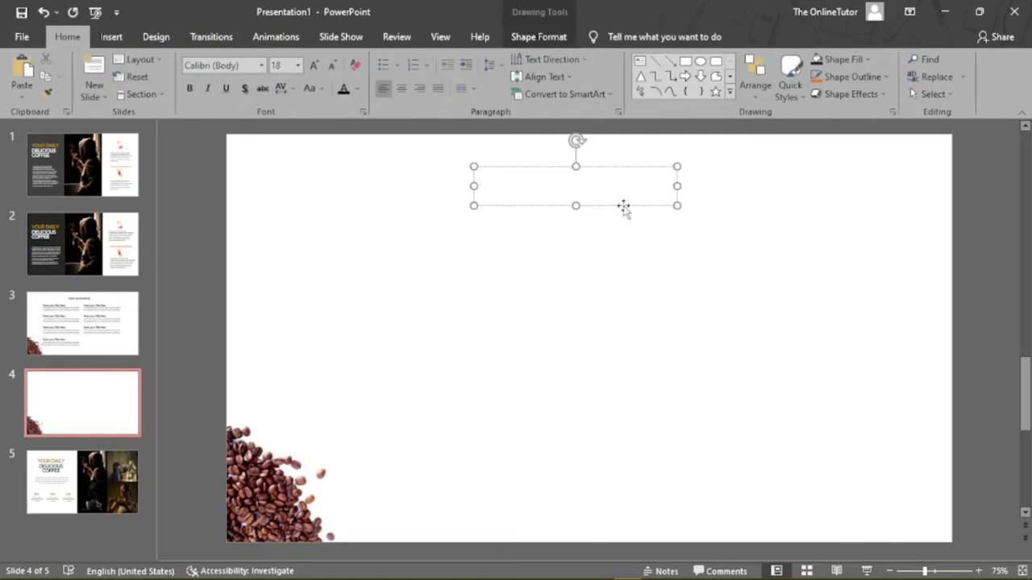
type("te agenda")
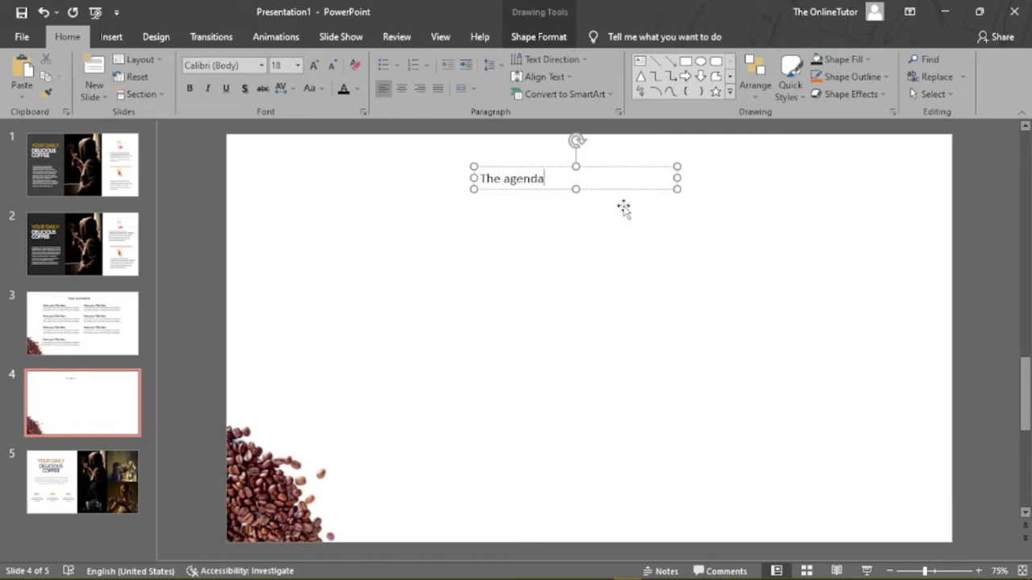
key("ctrl+a")
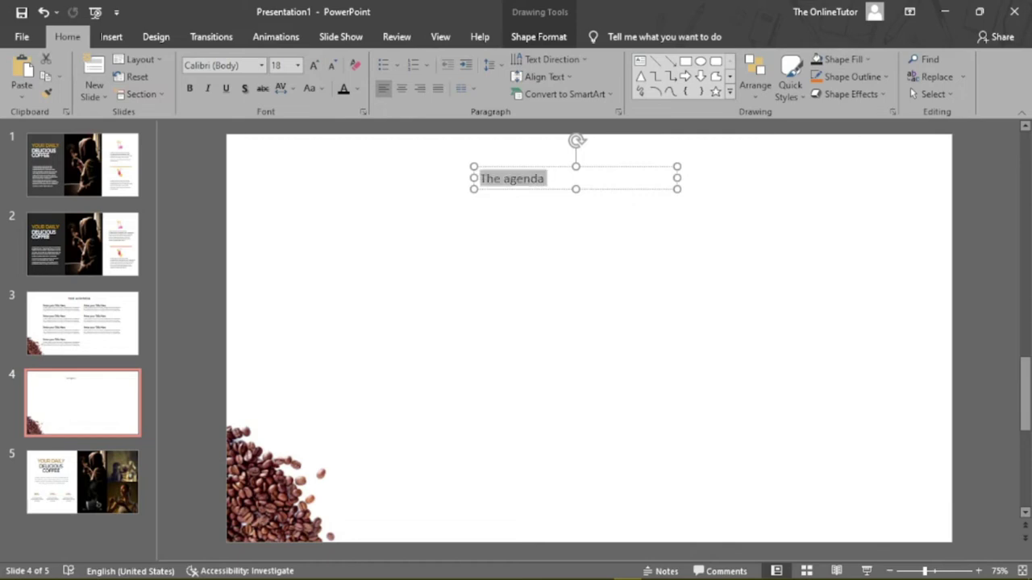
left_click(319, 88)
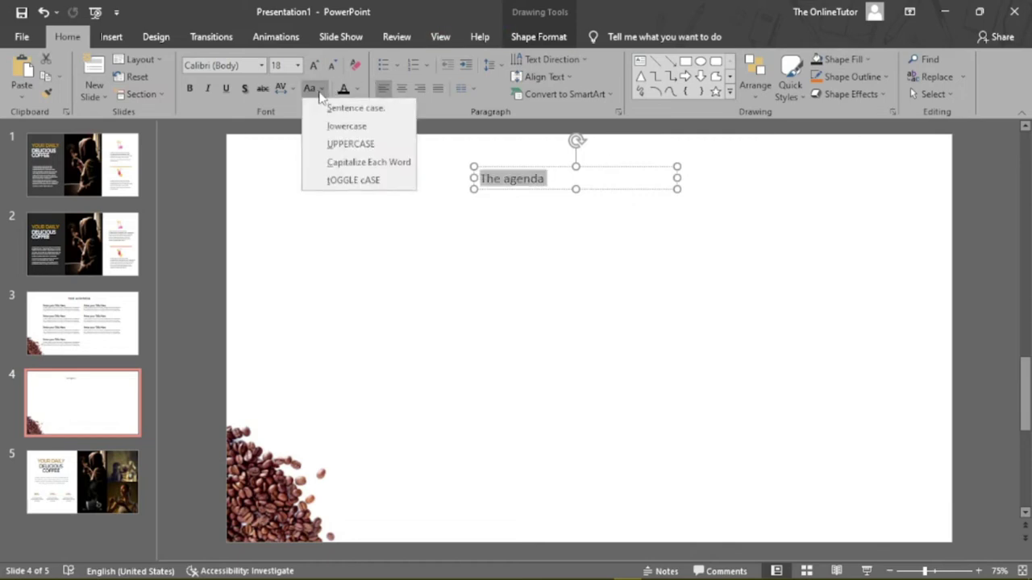
left_click(351, 144)
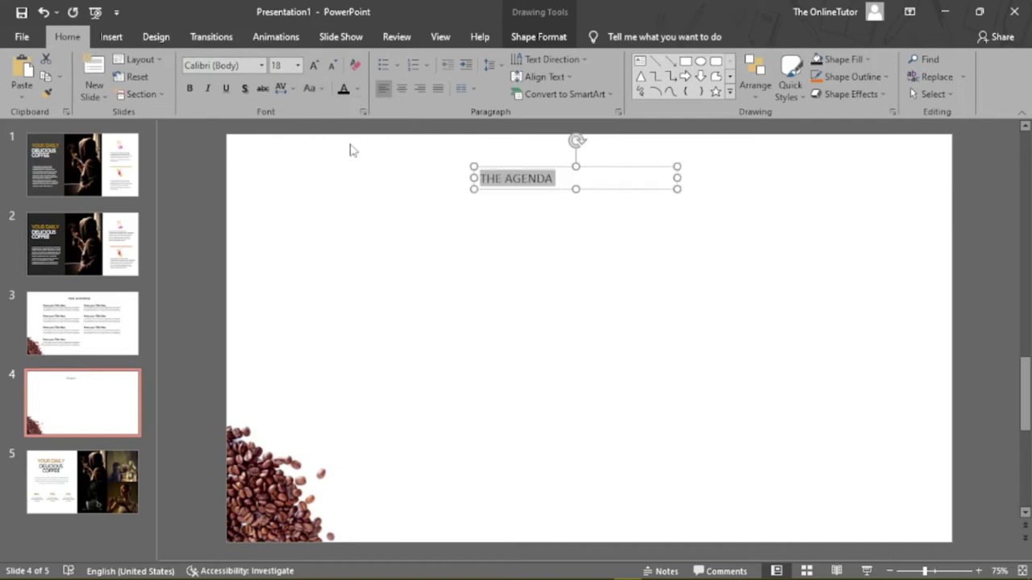
Step: Set the title to 28 pt Montserrat SemiBold, then centre and fit its box
left_click(261, 66)
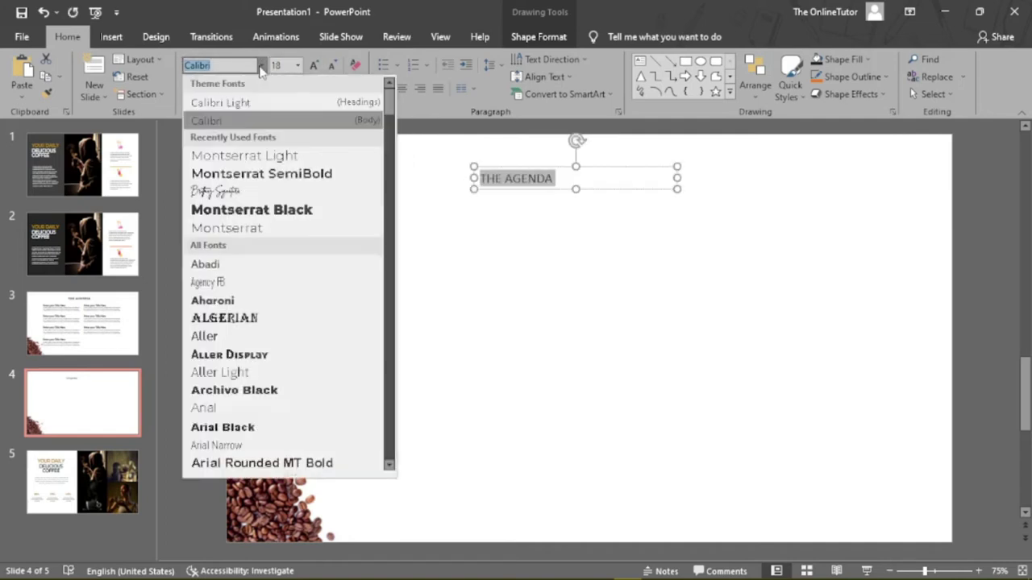
left_click(290, 175)
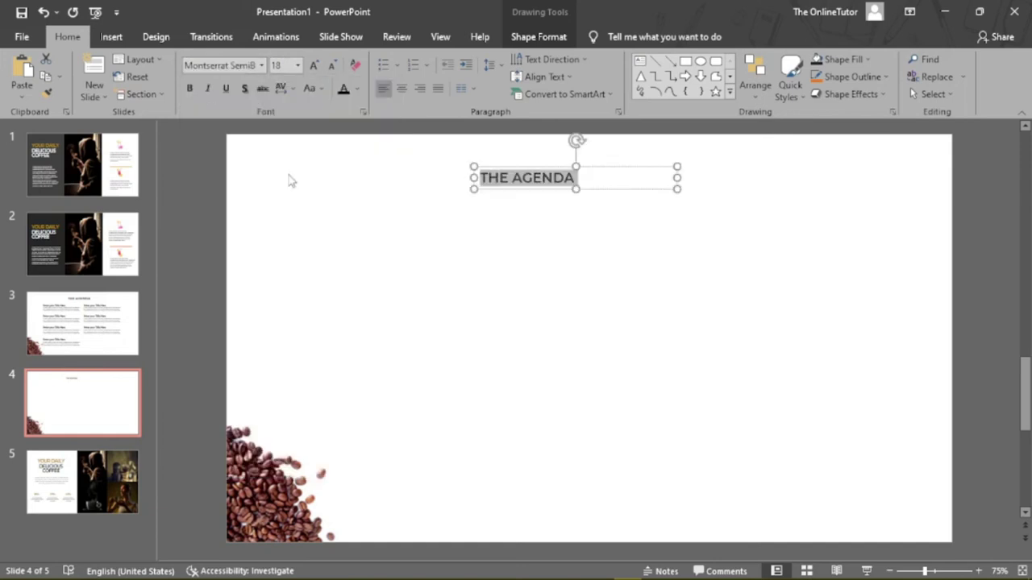
left_click(297, 65)
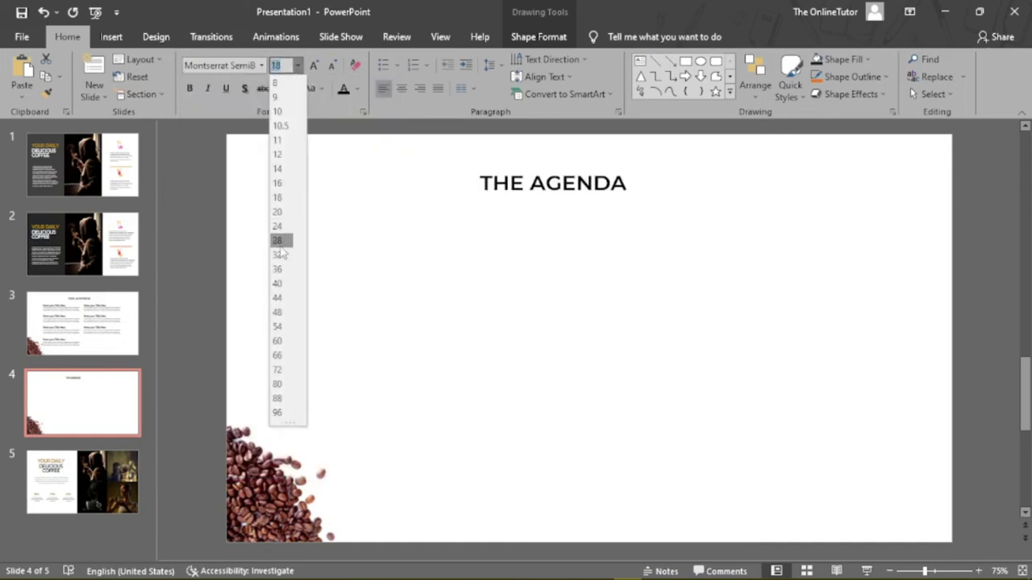
left_click(279, 240)
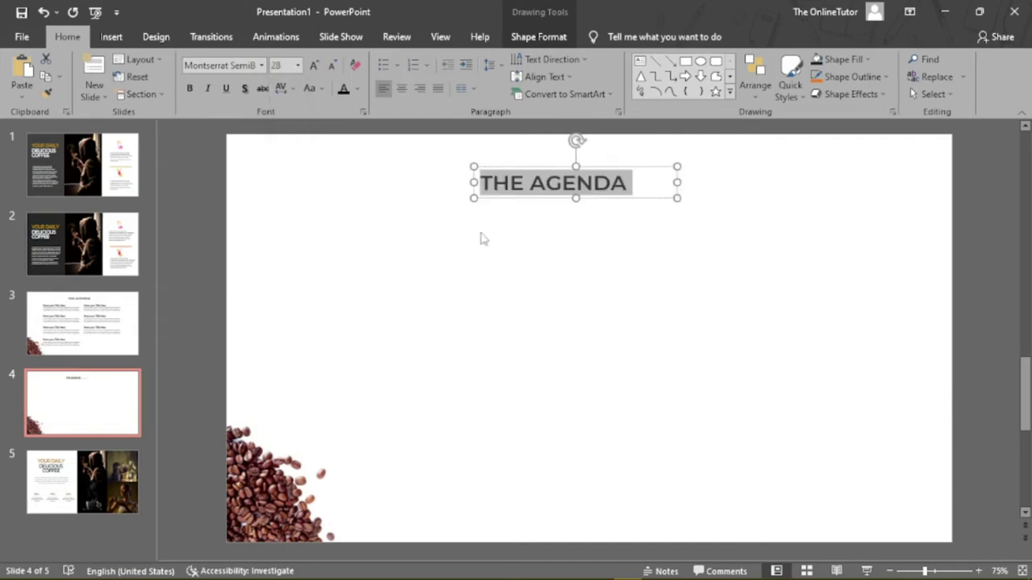
left_click_drag(637, 201, 661, 189)
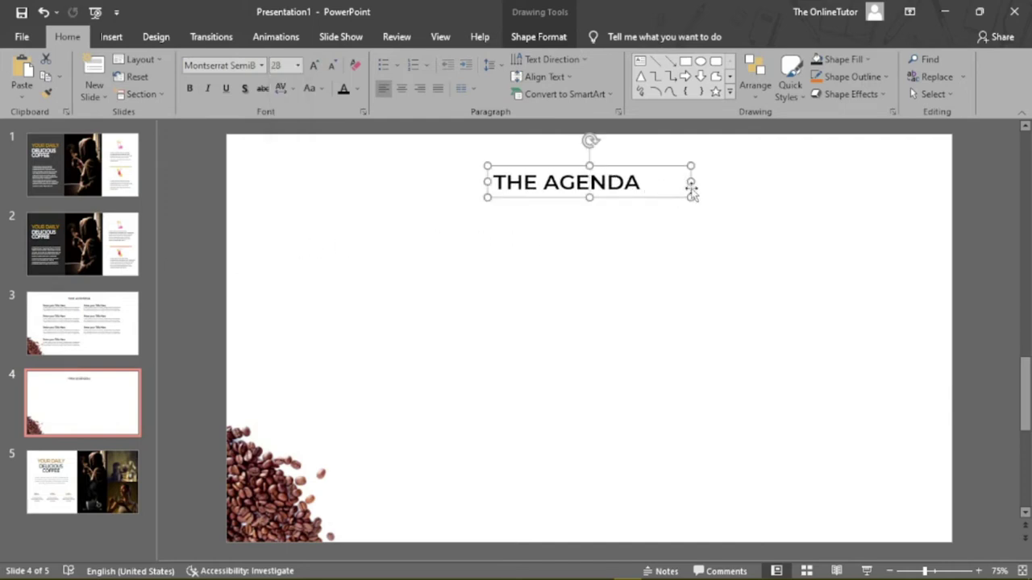
left_click_drag(691, 183, 662, 182)
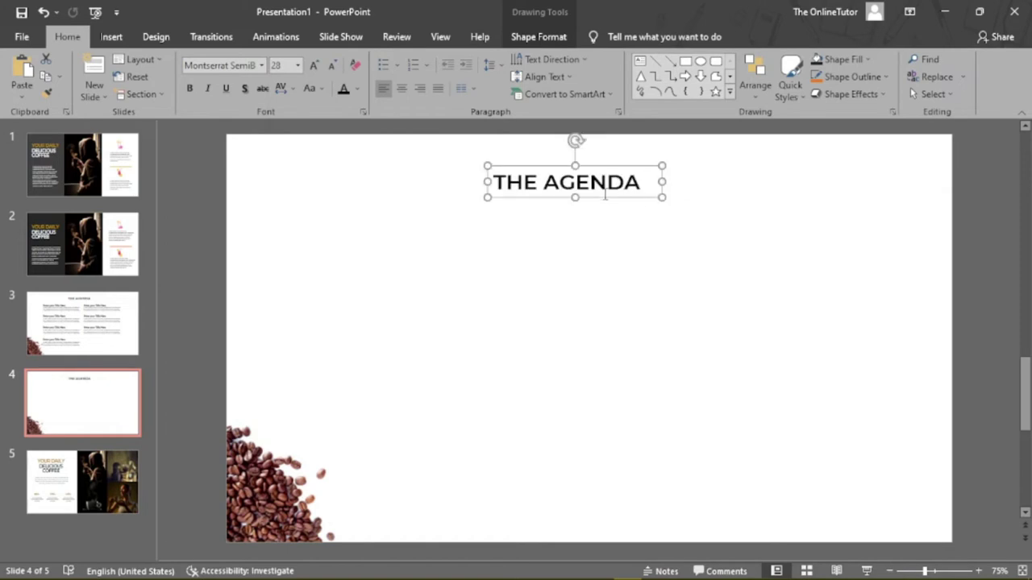
left_click_drag(604, 200, 610, 193)
Step: Move slide 4's title left to match the title position on slide 3
left_click(329, 279)
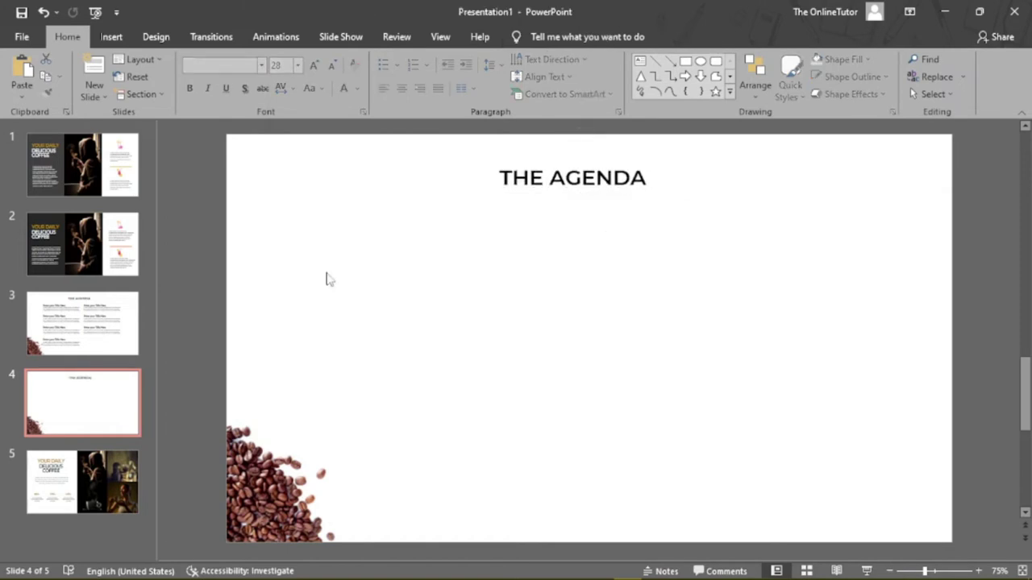
left_click(115, 332)
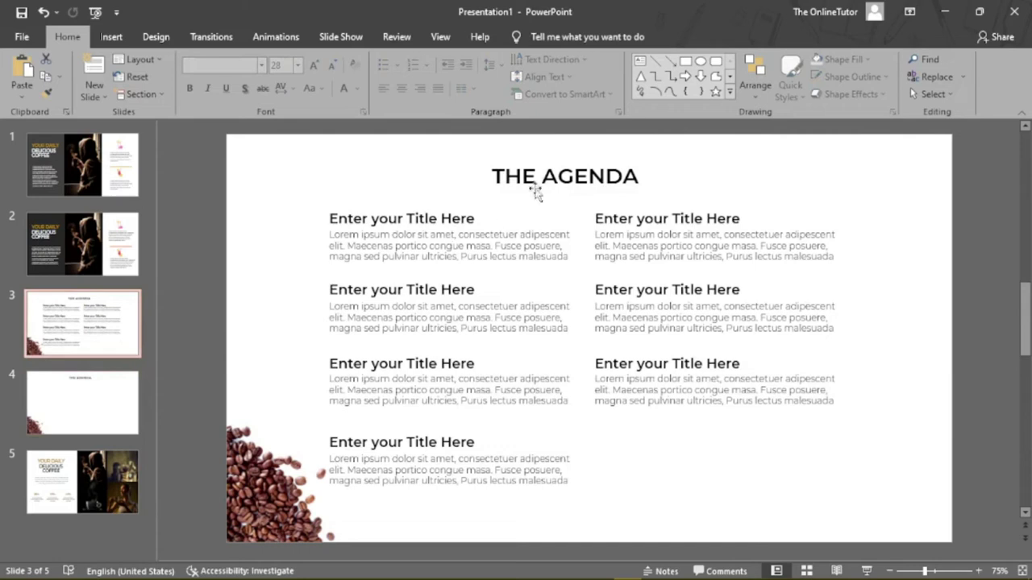
left_click(541, 181)
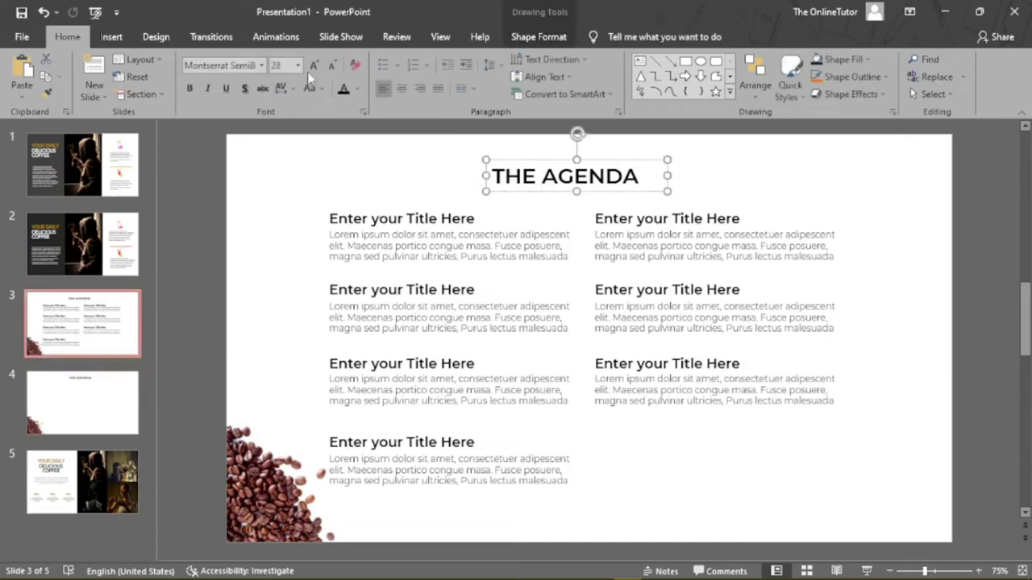
left_click(282, 65)
left_click(131, 379)
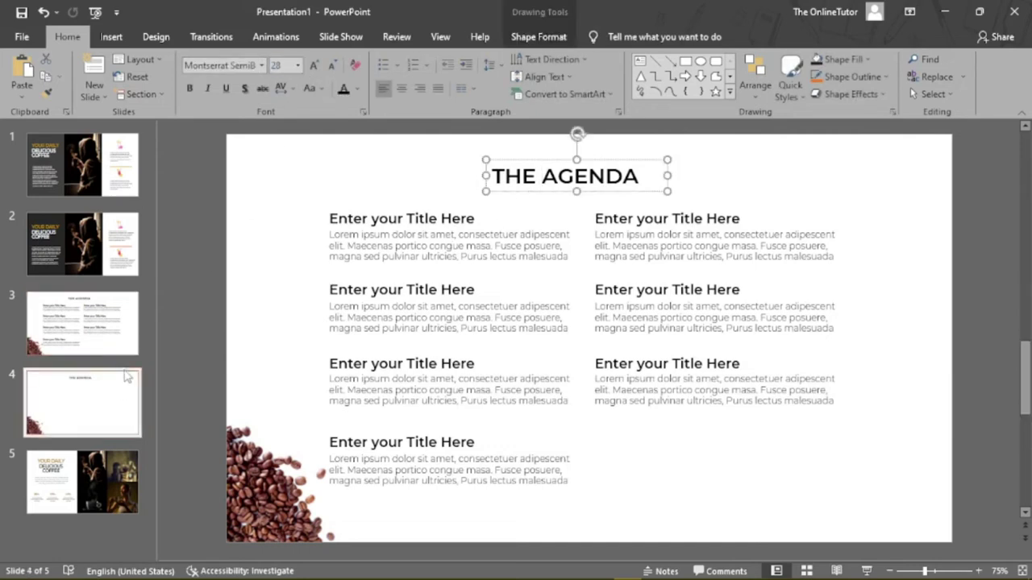
left_click(545, 182)
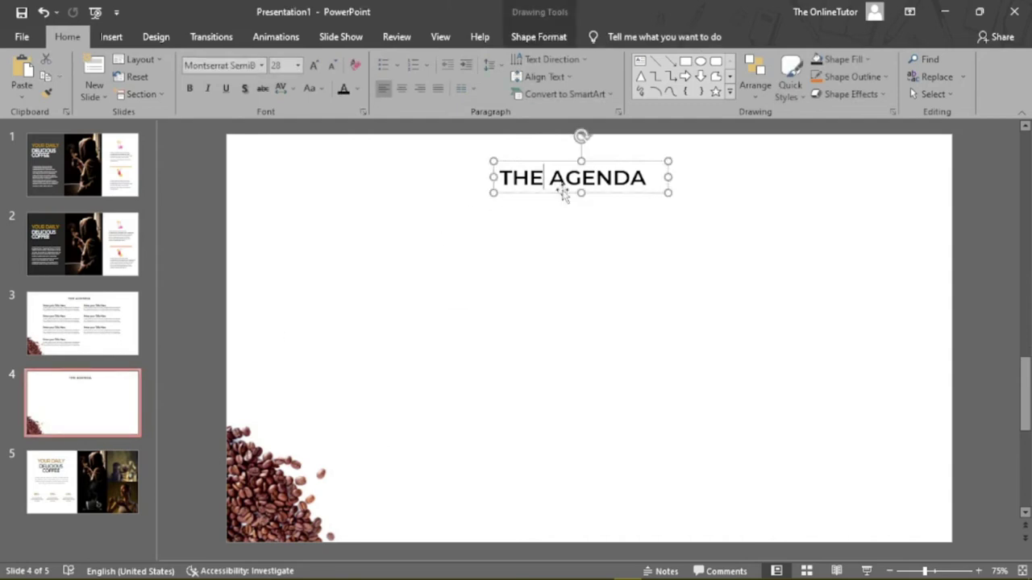
left_click_drag(565, 197, 548, 192)
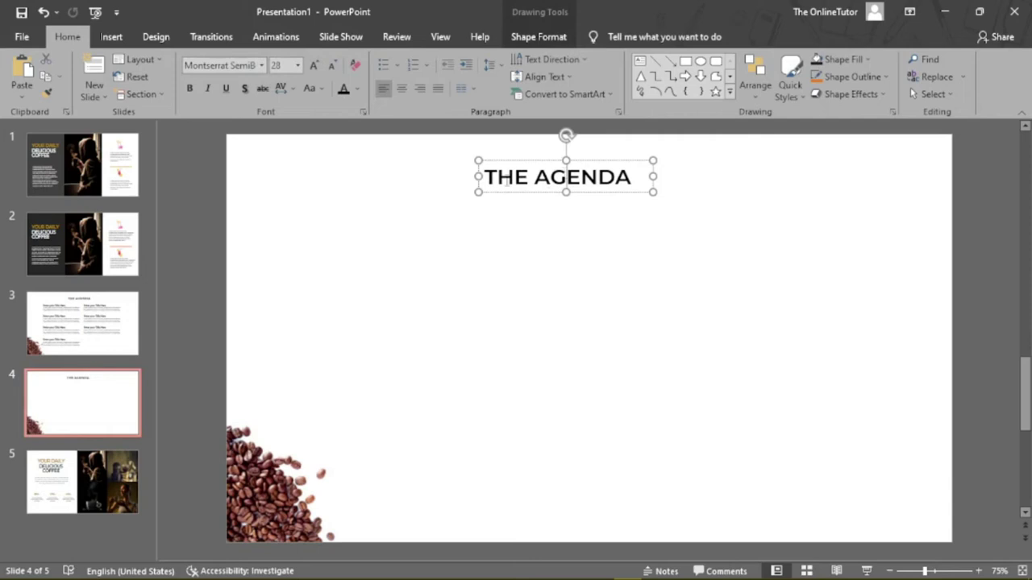
Step: Check slide 3's agenda heading font size, then copy slide 4's THE AGENDA title box
left_click(418, 247)
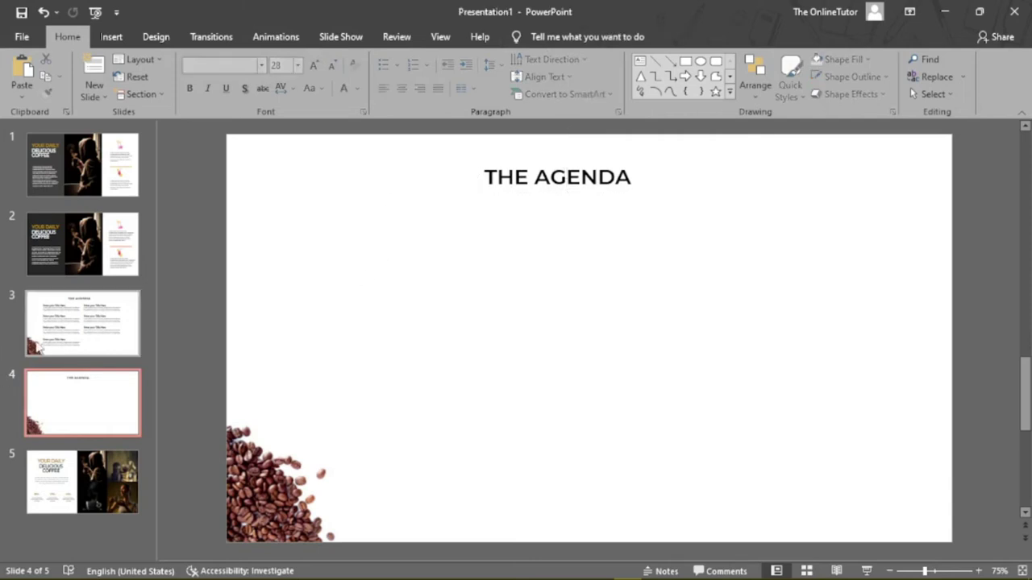
left_click(81, 323)
left_click(406, 217)
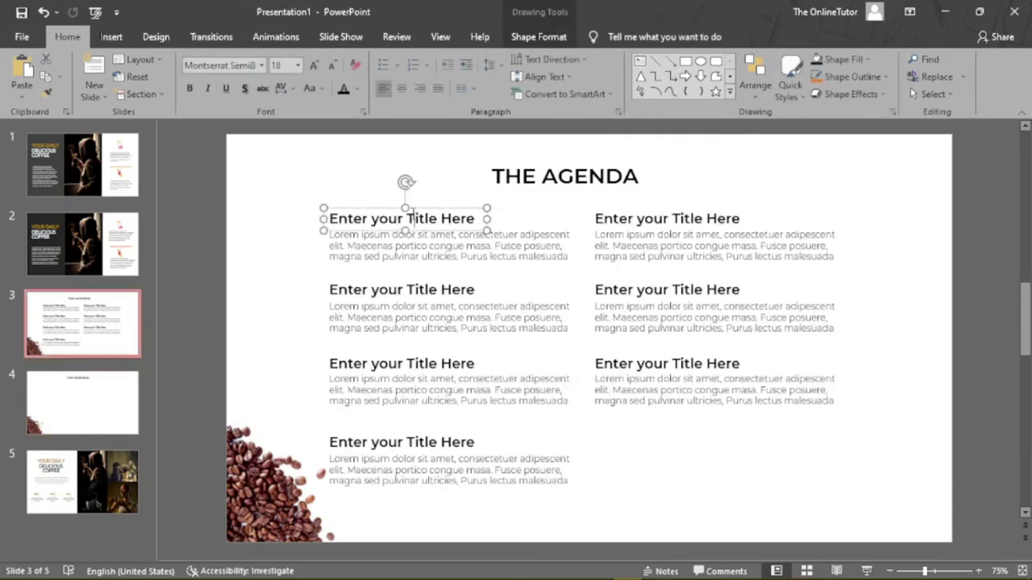
left_click(284, 65)
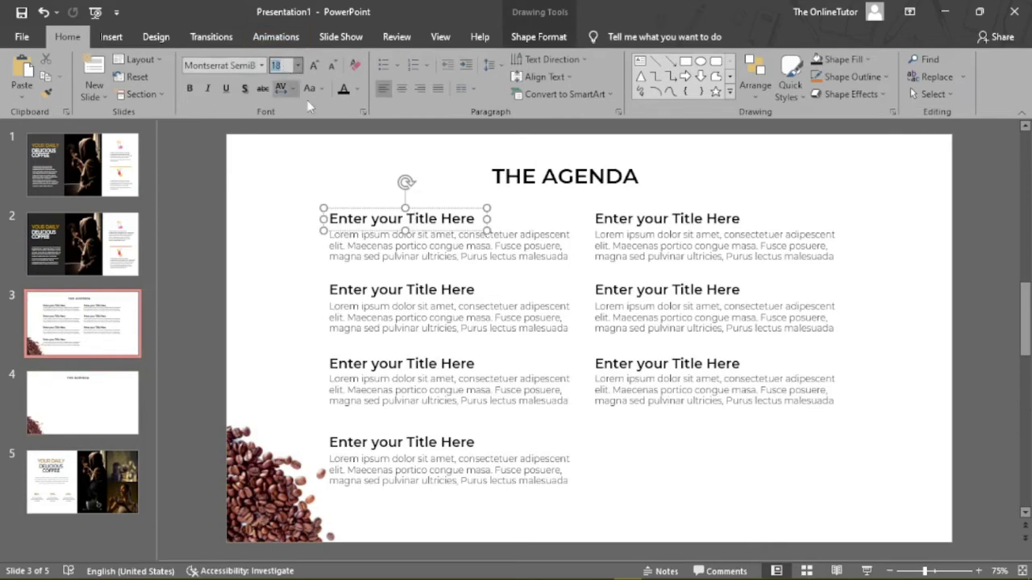
left_click(80, 413)
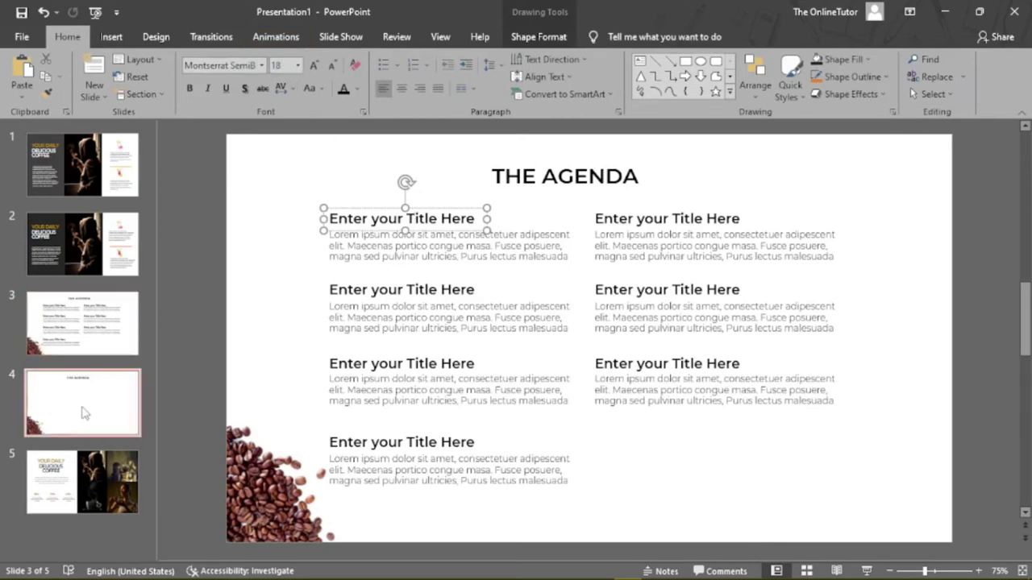
left_click(554, 192)
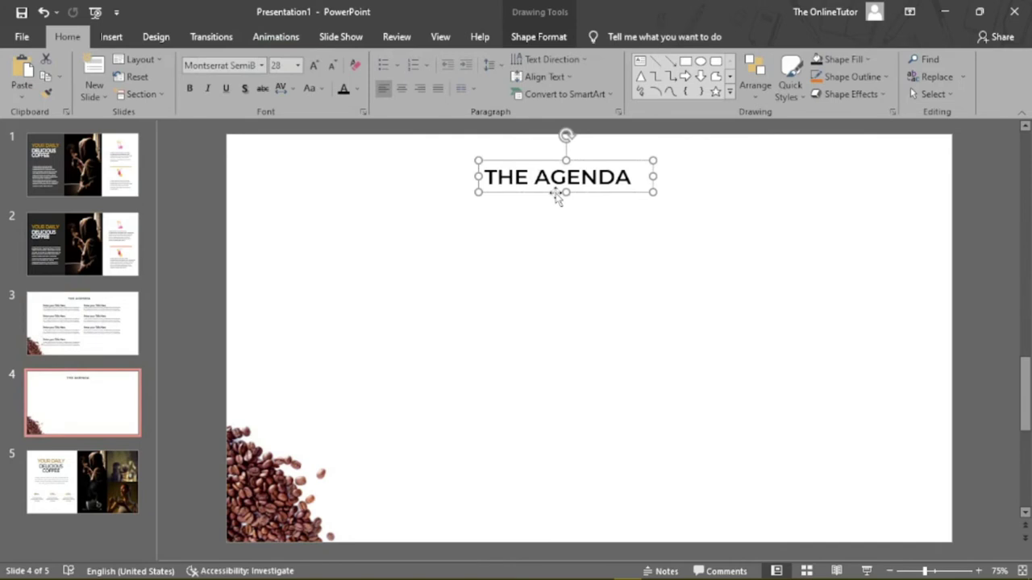
left_click(46, 77)
Step: Paste a copy of the title, move it below-left of THE AGENDA, and size it to 18 pt
left_click(21, 76)
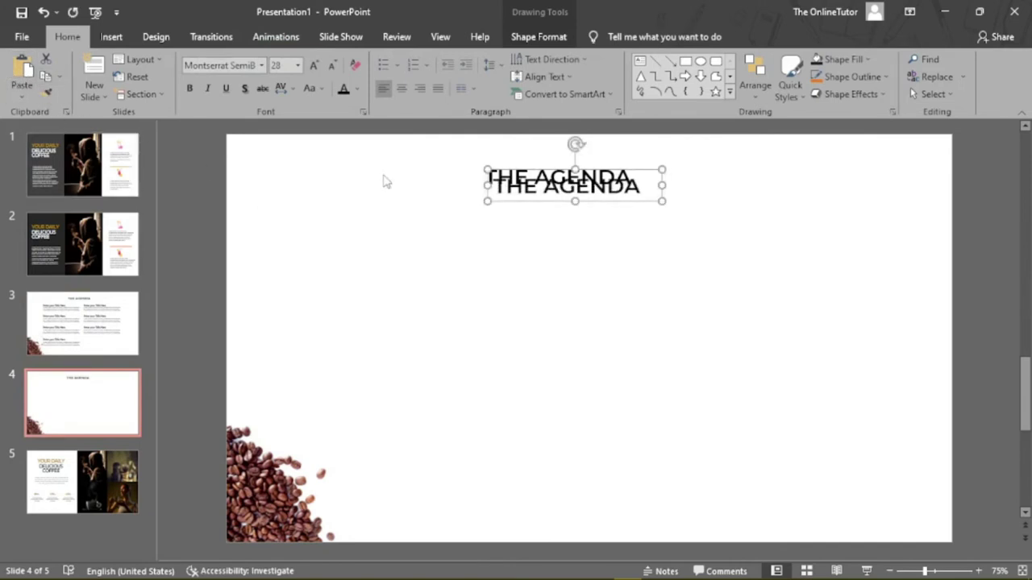
left_click_drag(522, 204, 335, 228)
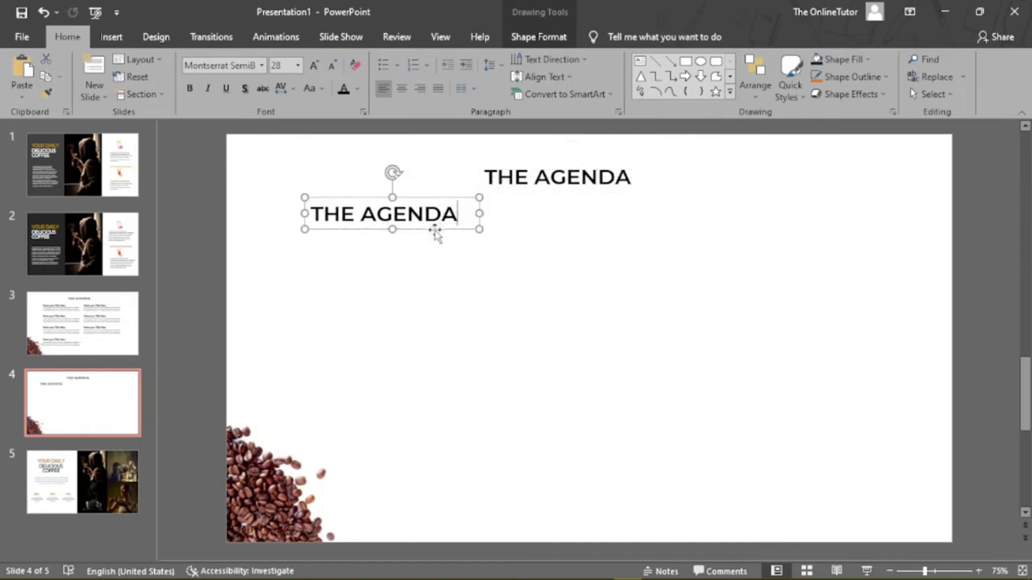
left_click(332, 67)
left_click(332, 68)
left_click(332, 67)
left_click(332, 68)
left_click(332, 68)
left_click(316, 64)
left_click(315, 64)
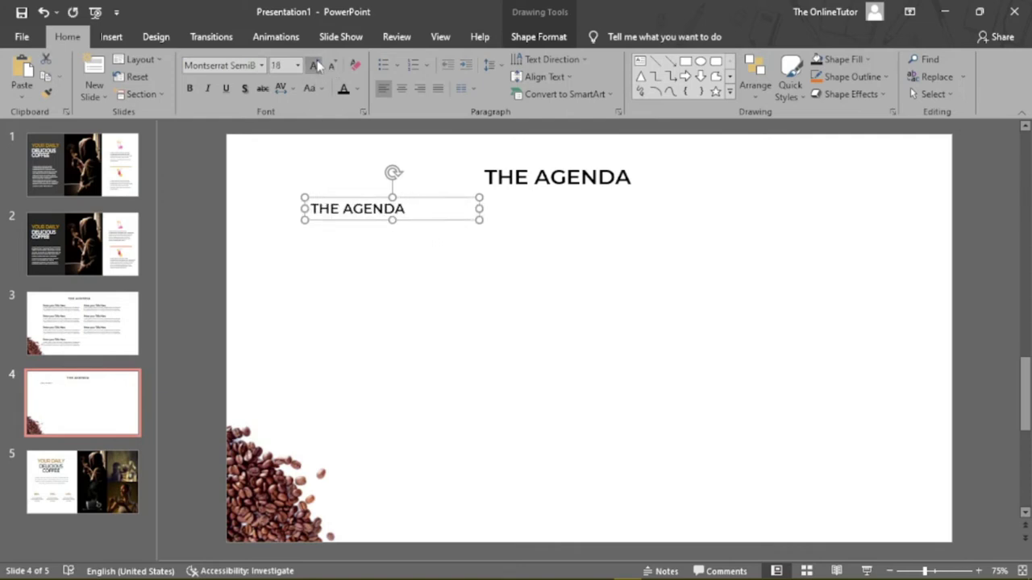
Step: Check slide 3's heading layout, then start replacing the copy's text with the new heading wording
left_click(101, 342)
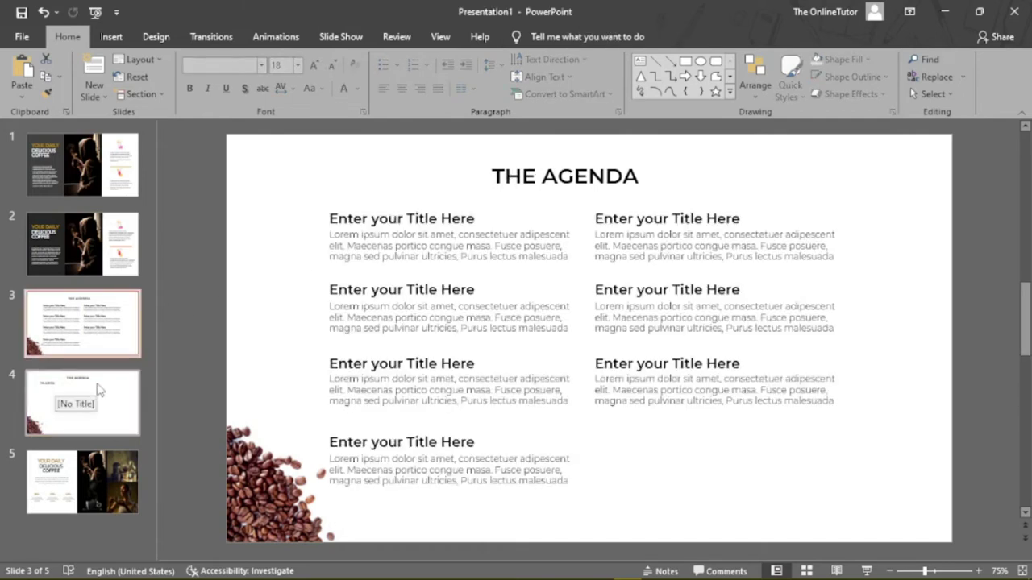
left_click(98, 385)
left_click(361, 209)
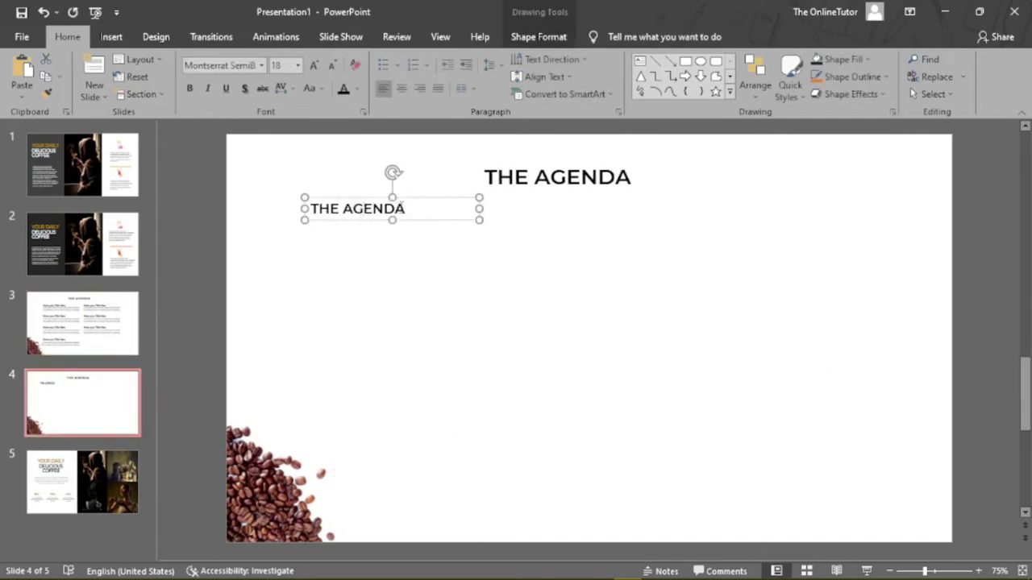
left_click_drag(405, 209, 313, 211)
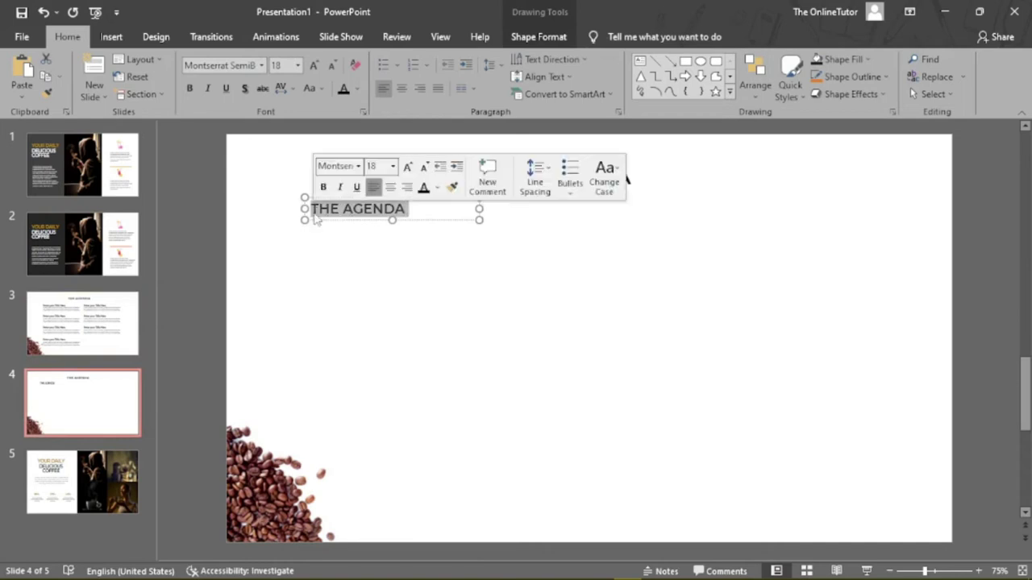
type("enter")
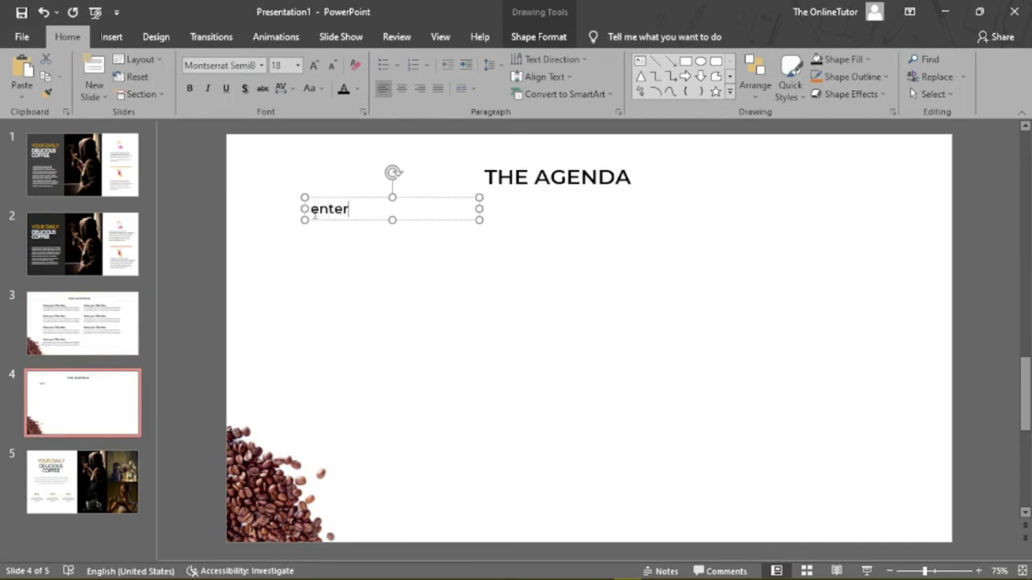
type(" your title here")
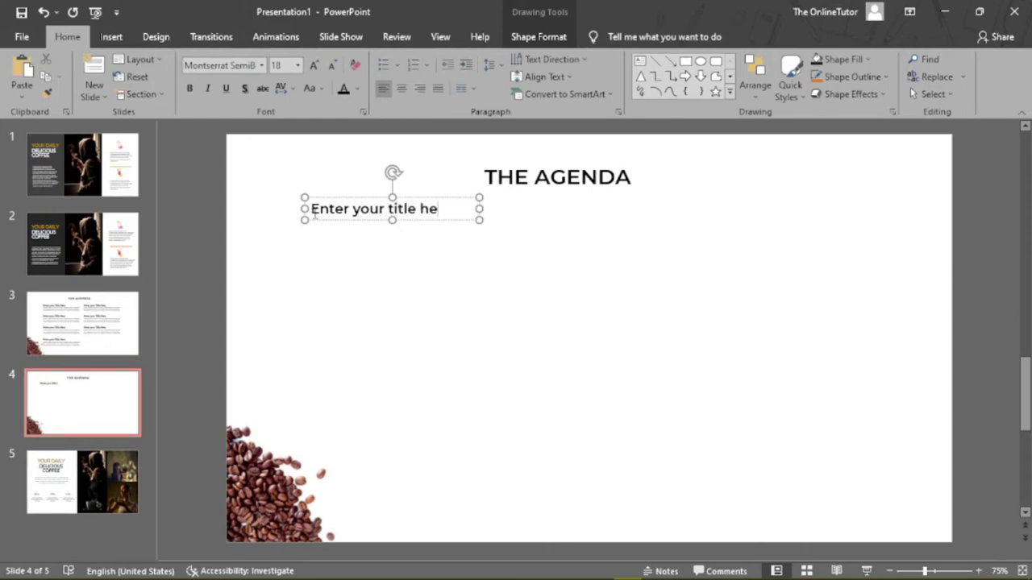
Step: Apply Capitalize Each Word so the slide 4 heading reads 'Enter Your Title Here', then show slide 3
key("ctrl+a")
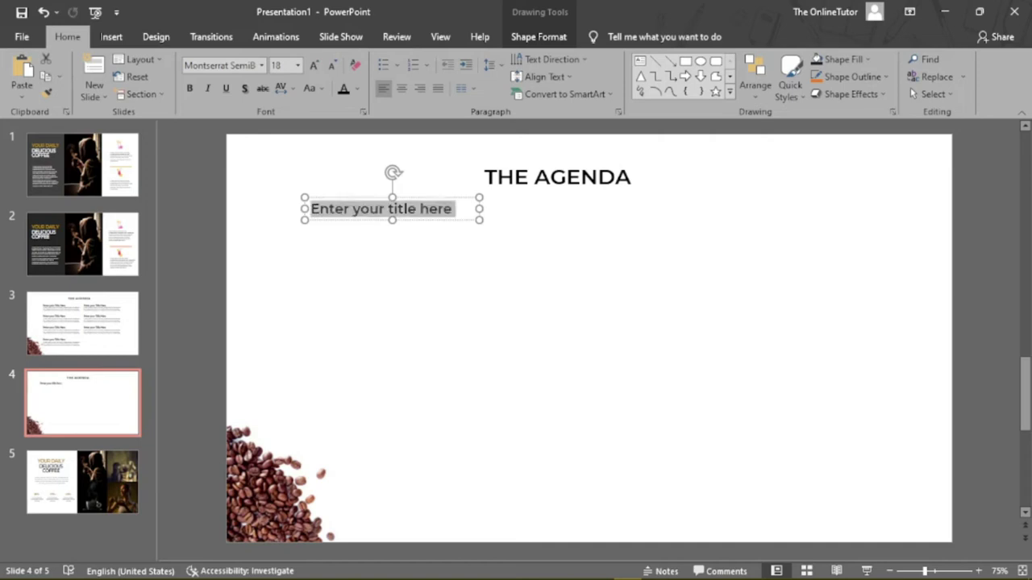
left_click(320, 93)
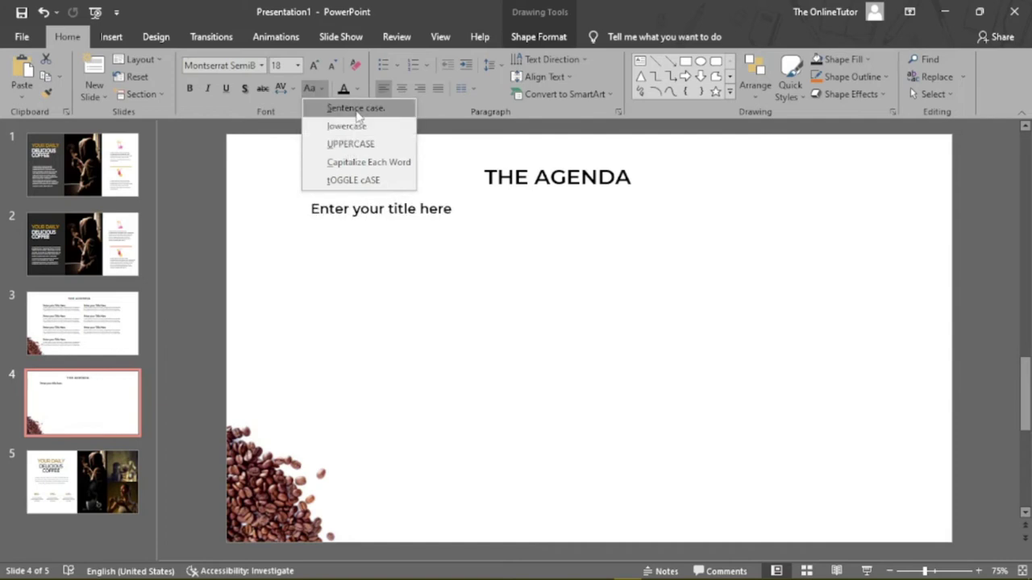
left_click(373, 162)
left_click(366, 221)
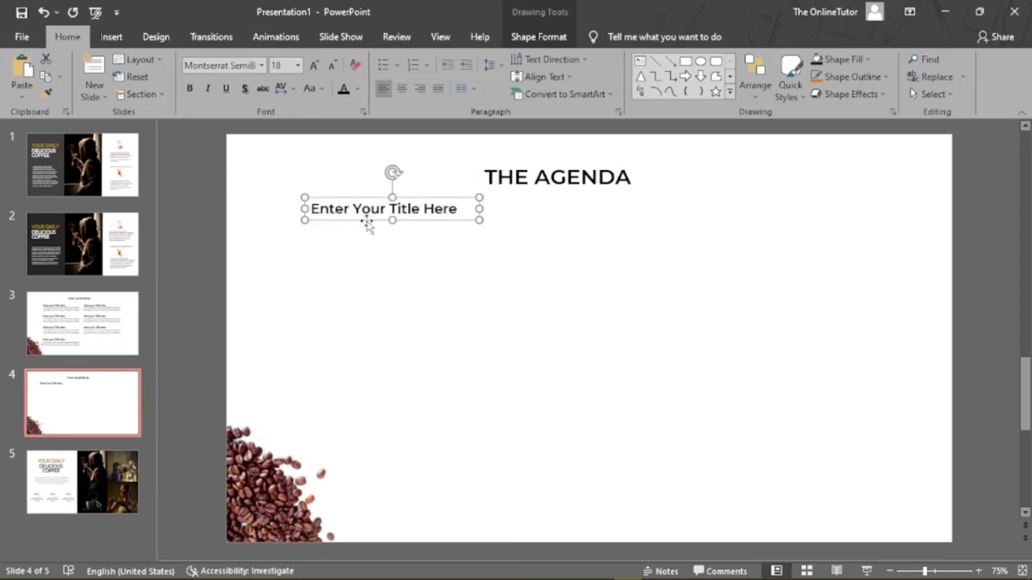
left_click(367, 294)
left_click(91, 332)
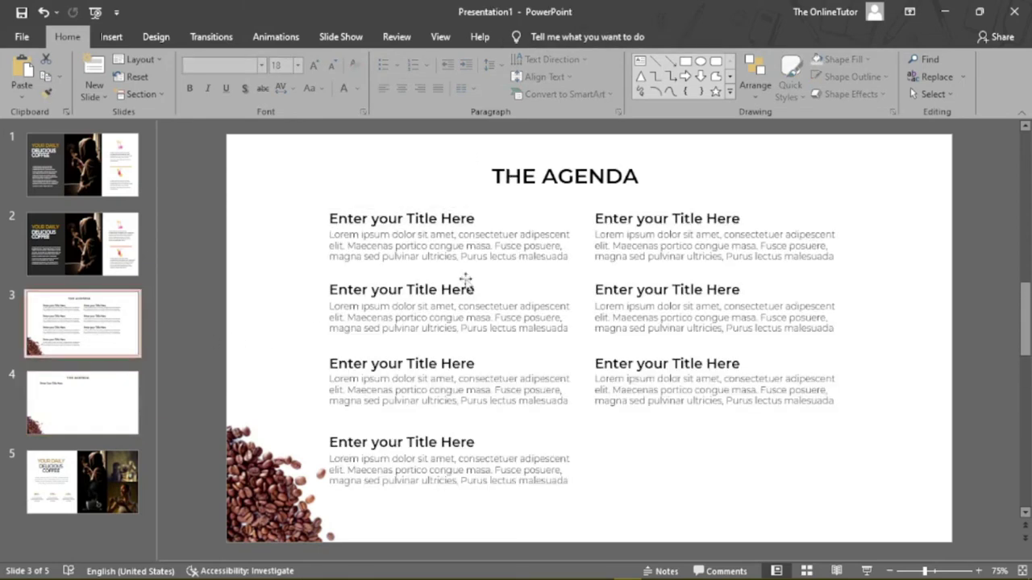
Step: Select the first agenda paragraph on slide 3 while comparing it with coffee slide 2
left_click(432, 256)
left_click(569, 256)
left_click_drag(568, 256, 328, 234)
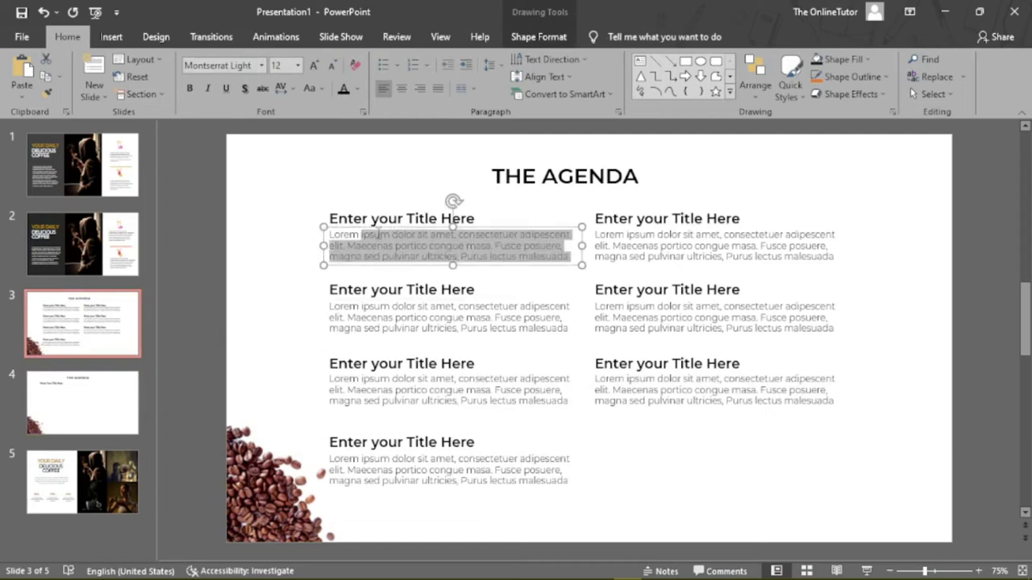
left_click(109, 331)
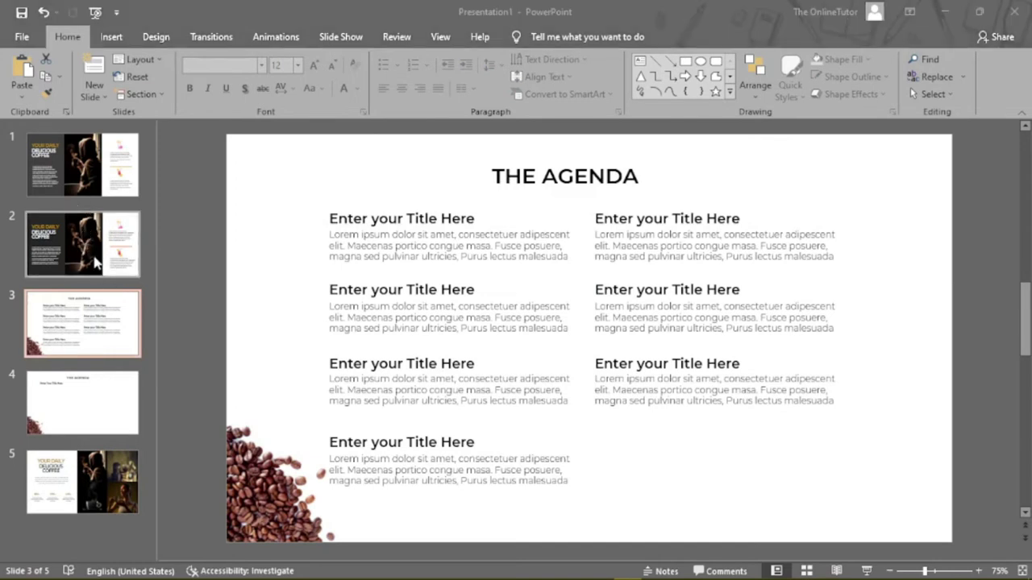
left_click(96, 270)
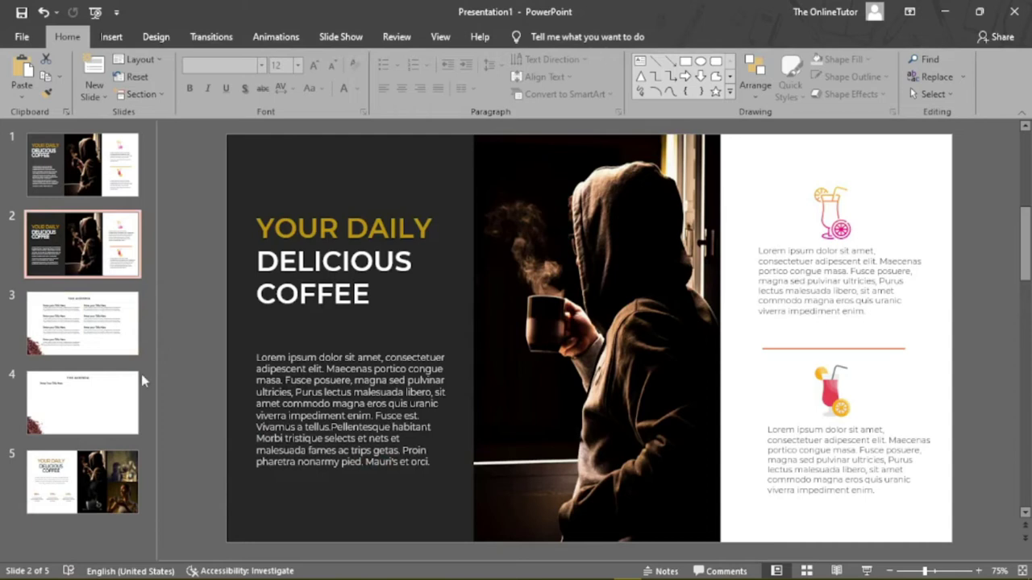
left_click(99, 331)
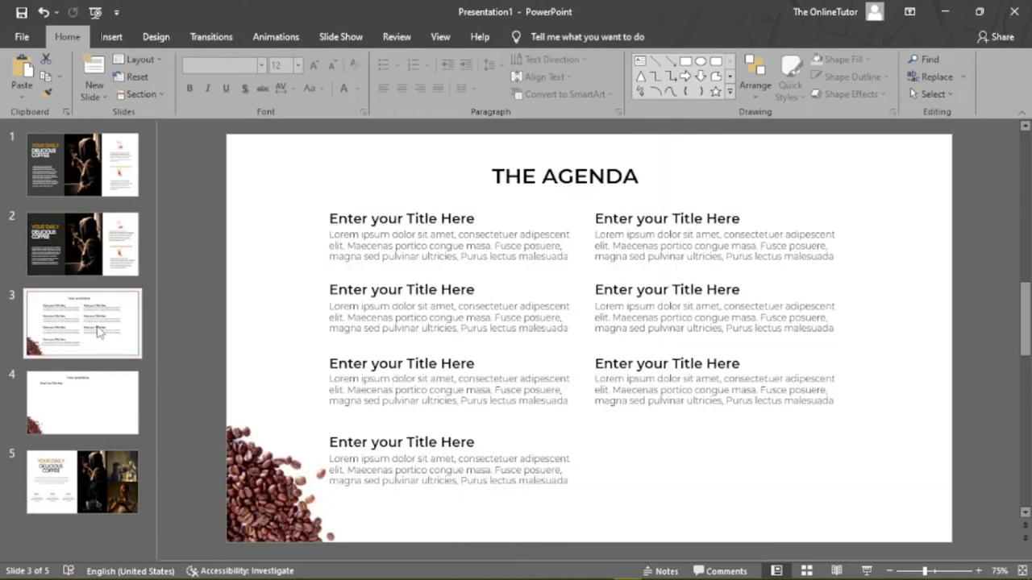
left_click(568, 258)
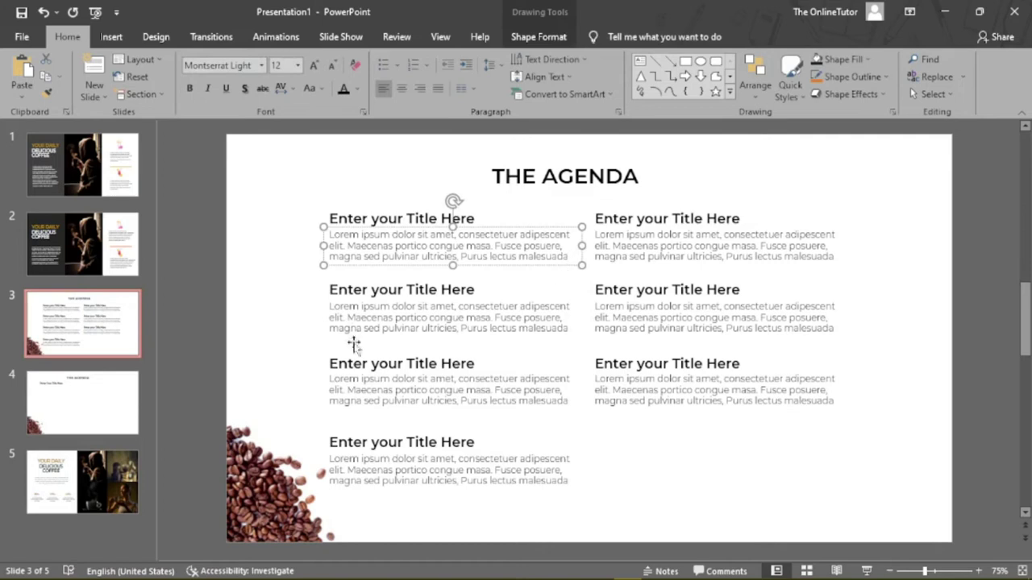
Step: Copy slide 2's body text through 'malesuada' and paste it onto slide 4
left_click(103, 269)
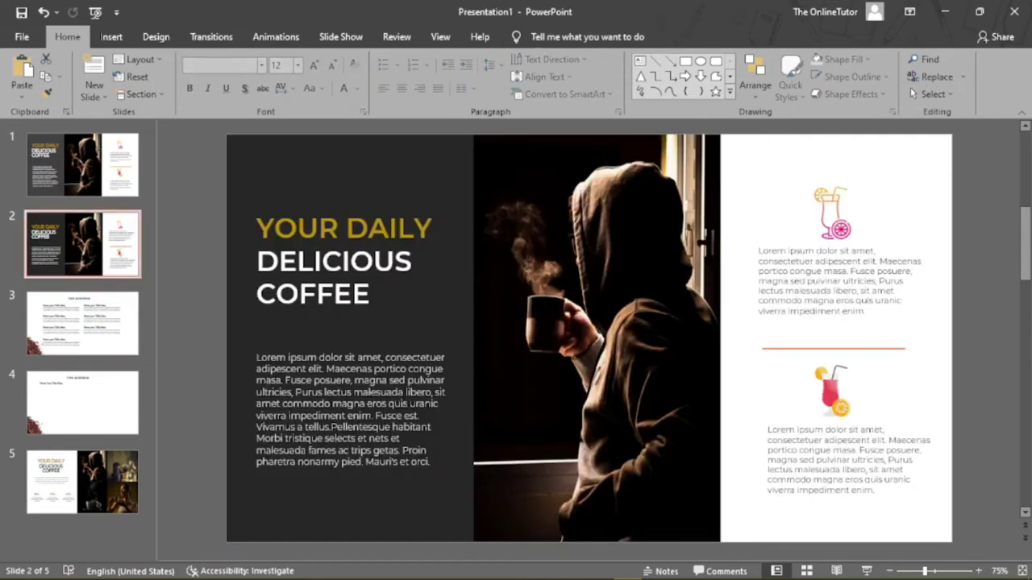
left_click_drag(256, 357, 405, 392)
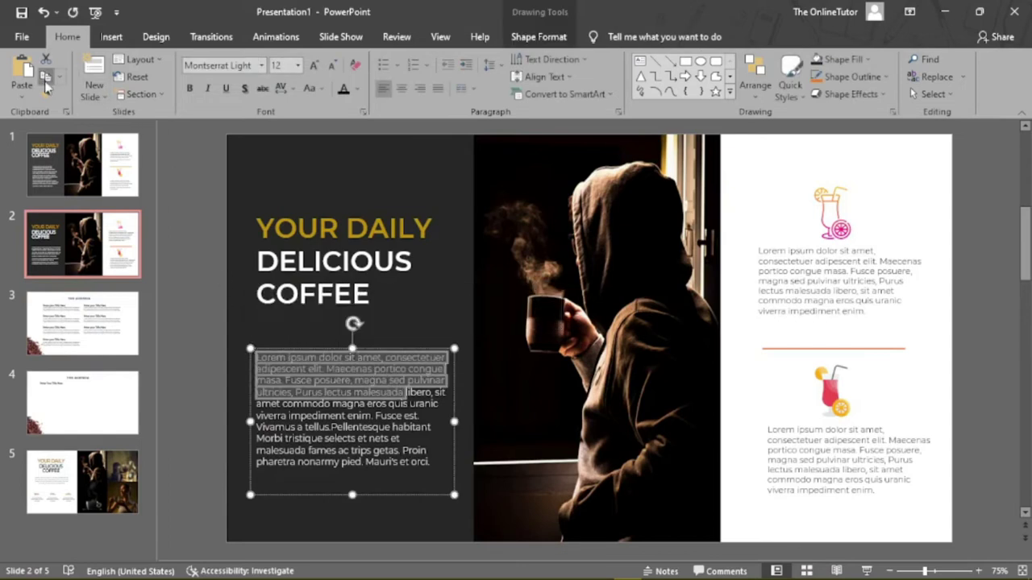
left_click(58, 412)
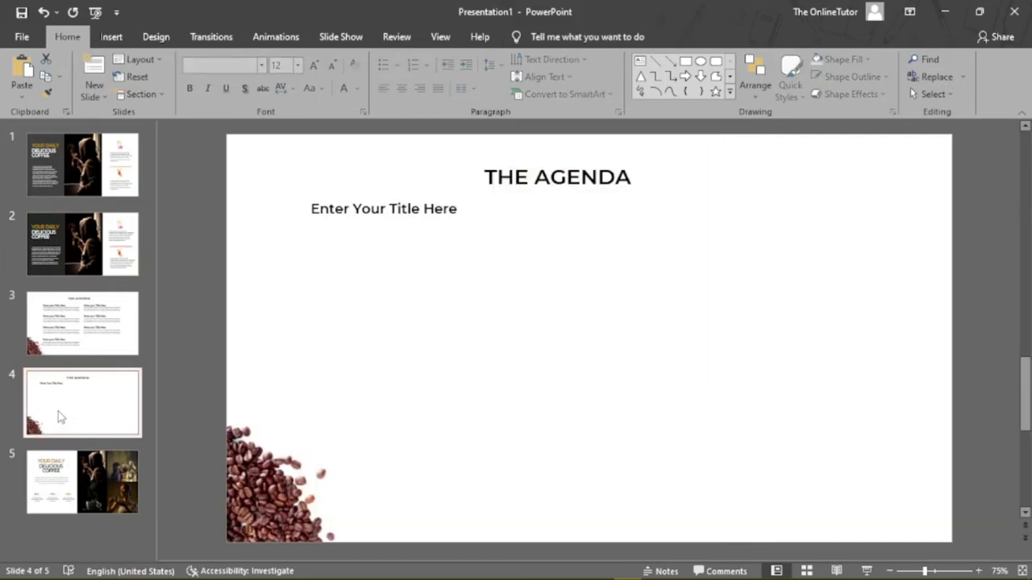
left_click(24, 73)
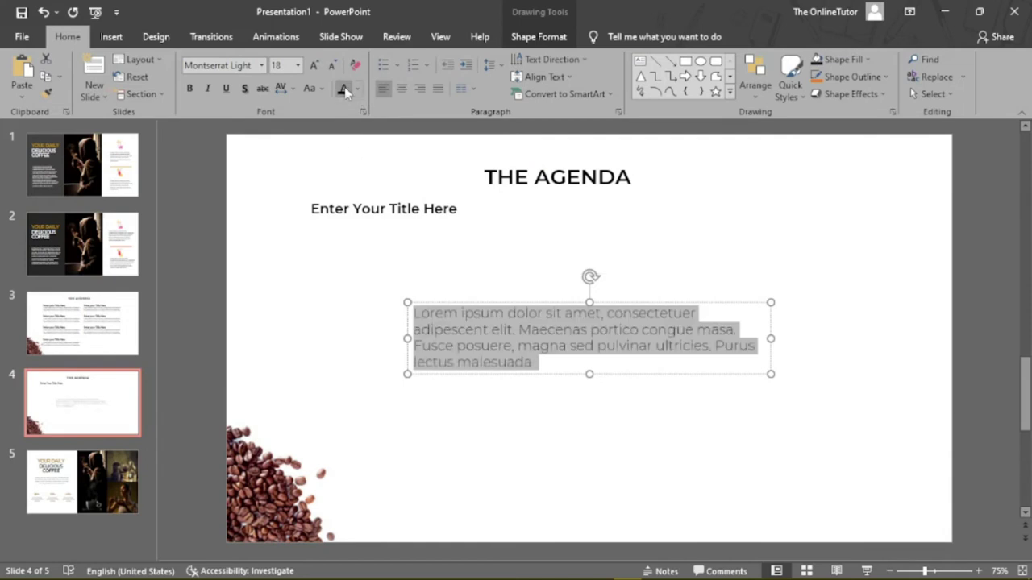
Step: Check slide 3's agenda font size and shrink the pasted slide 4 paragraph to 12 pt
left_click(114, 334)
left_click(401, 248)
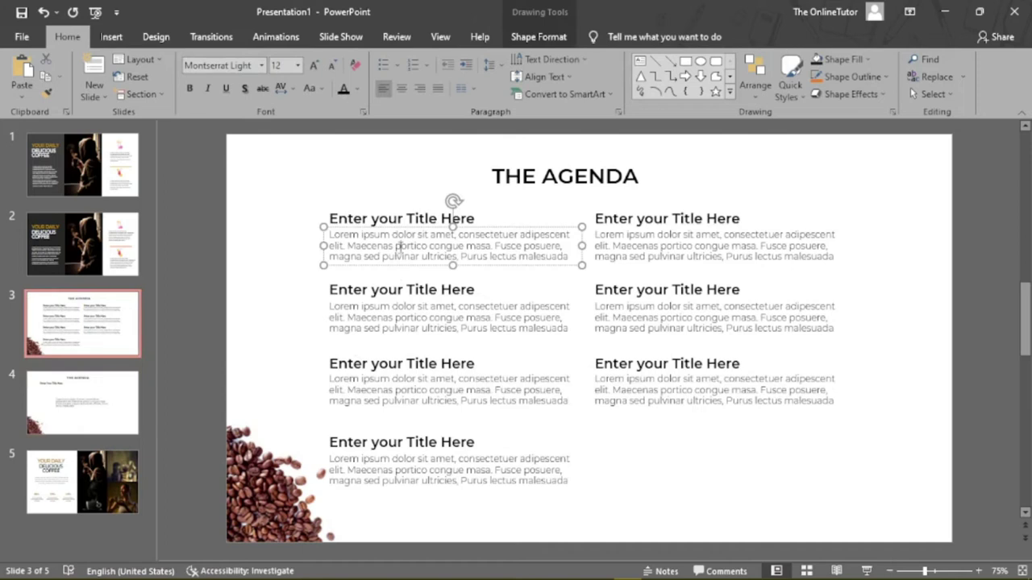
left_click(284, 64)
left_click(105, 409)
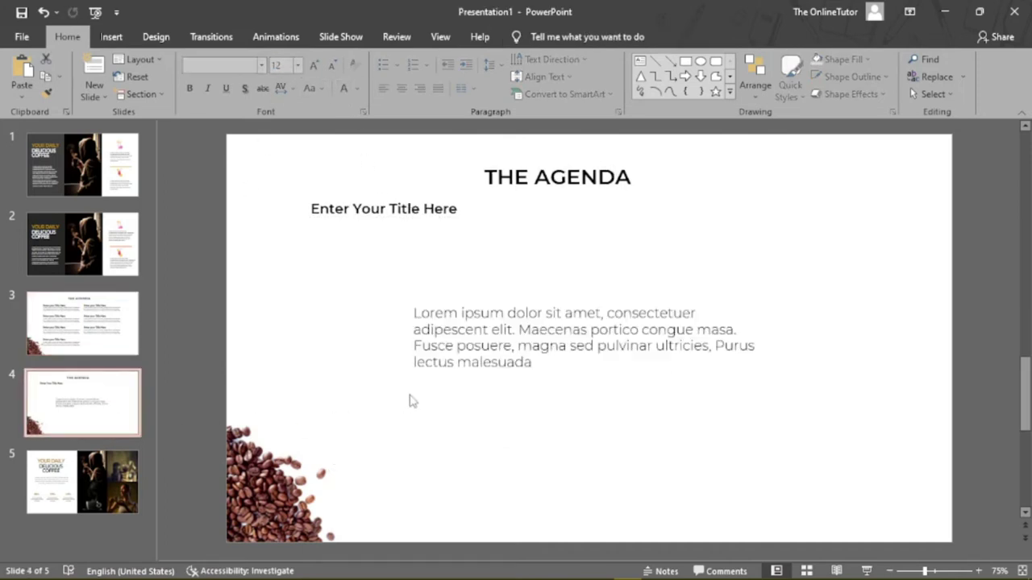
left_click(537, 362)
key("ctrl+a")
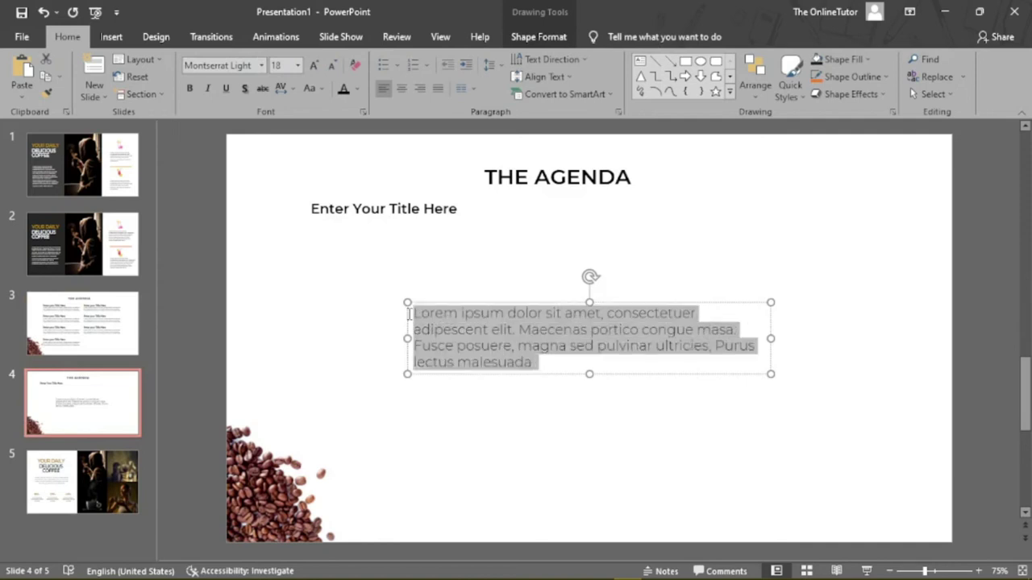
left_click(333, 64)
left_click(332, 65)
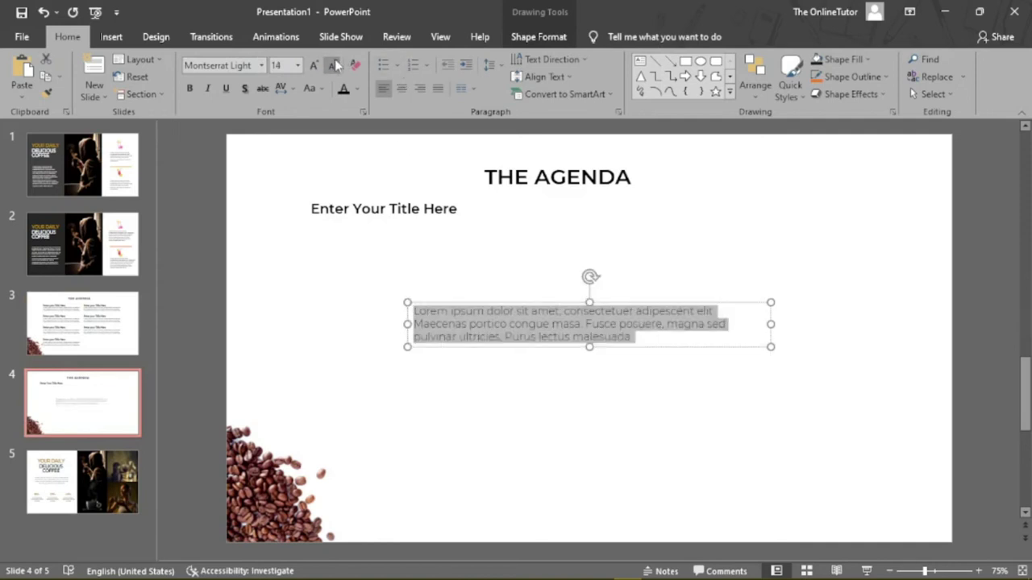
left_click(334, 64)
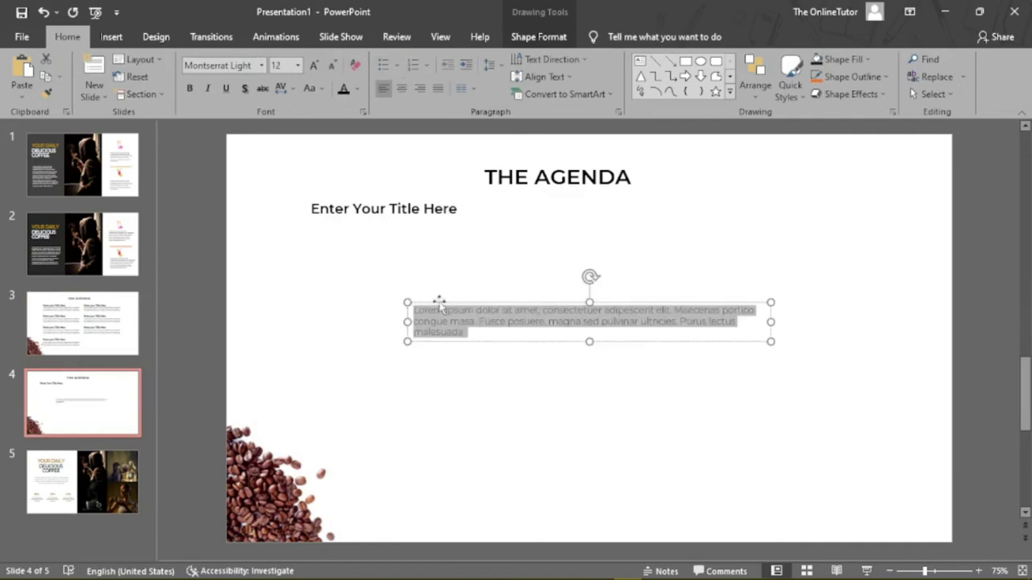
Step: Move the paragraph under the heading, narrow it to three lines, and nudge the heading down
left_click_drag(472, 341, 368, 269)
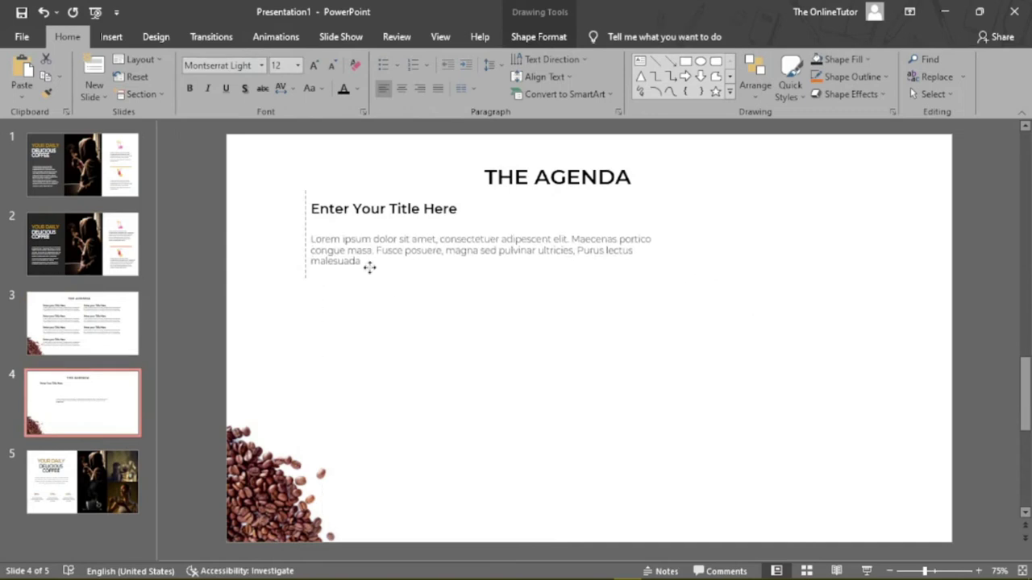
left_click_drag(667, 250, 589, 251)
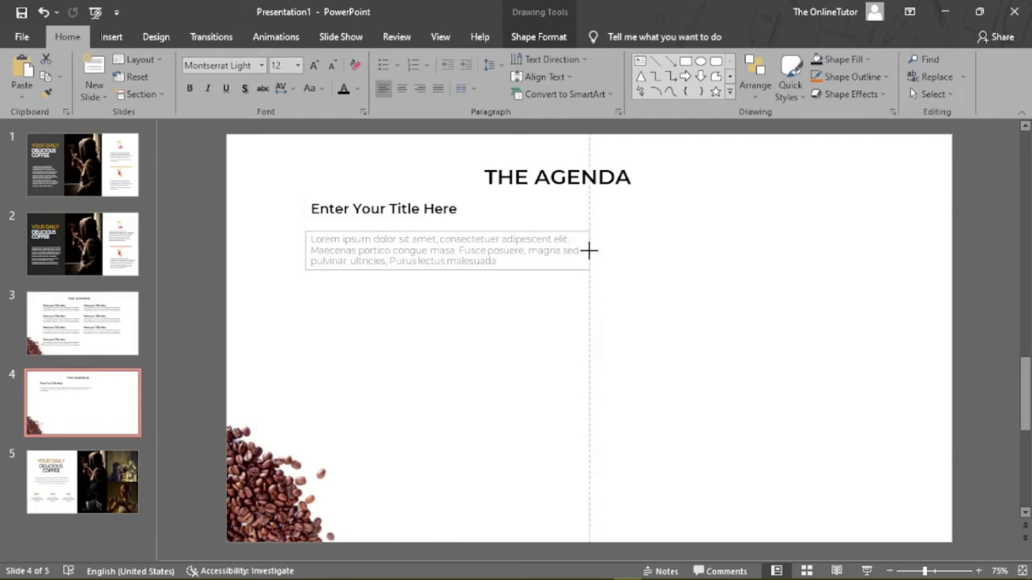
left_click_drag(589, 251, 569, 252)
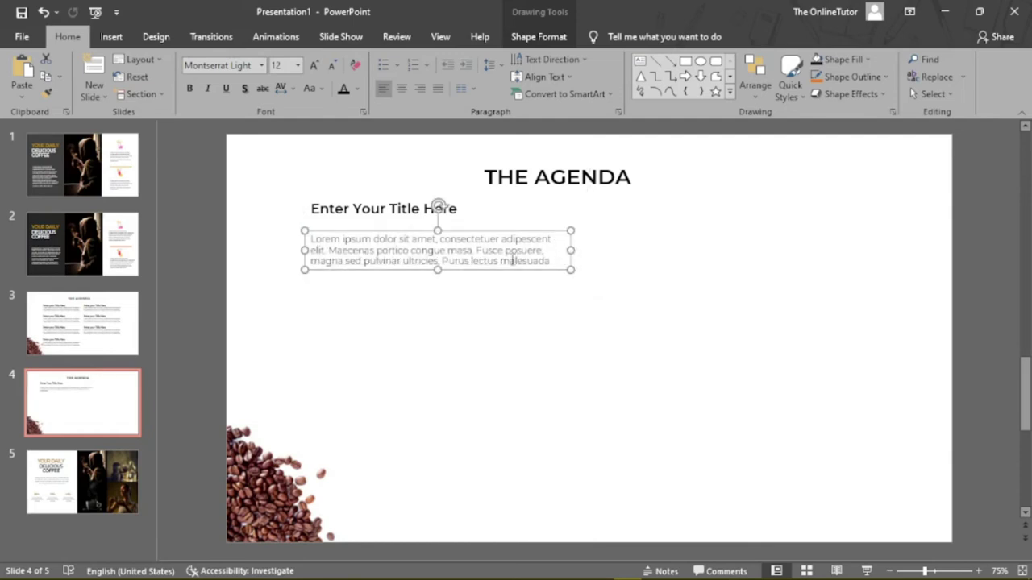
left_click(366, 206)
left_click_drag(361, 223, 364, 236)
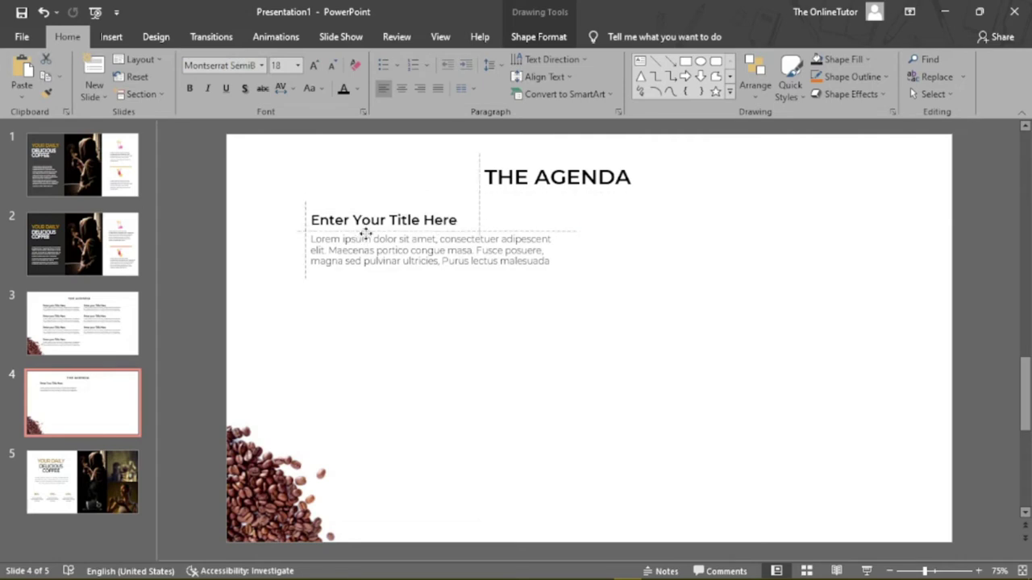
left_click(382, 318)
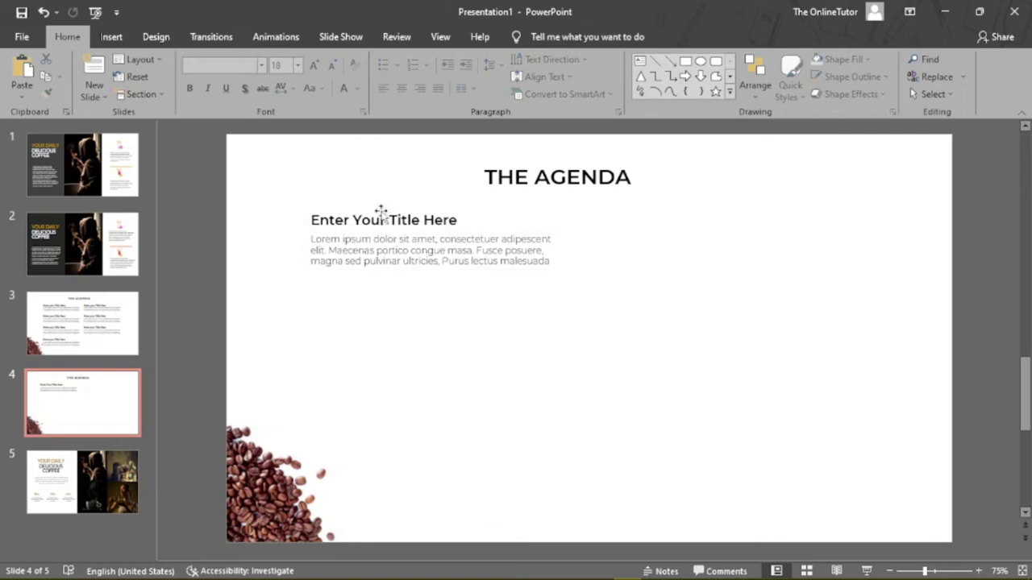
Step: Duplicate the heading-and-paragraph pair and place the copy below the first
left_click(382, 213)
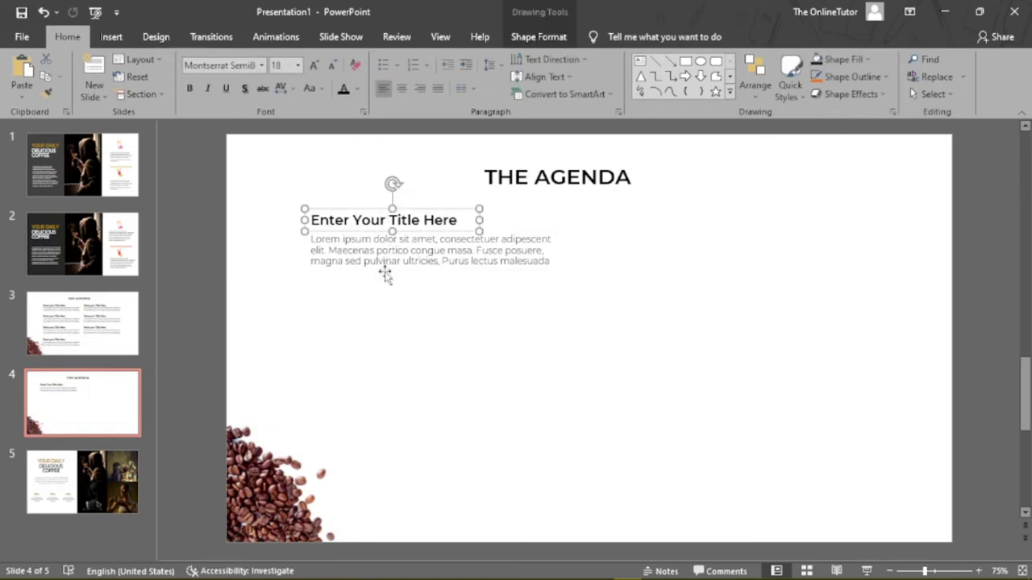
left_click(377, 248, "shift")
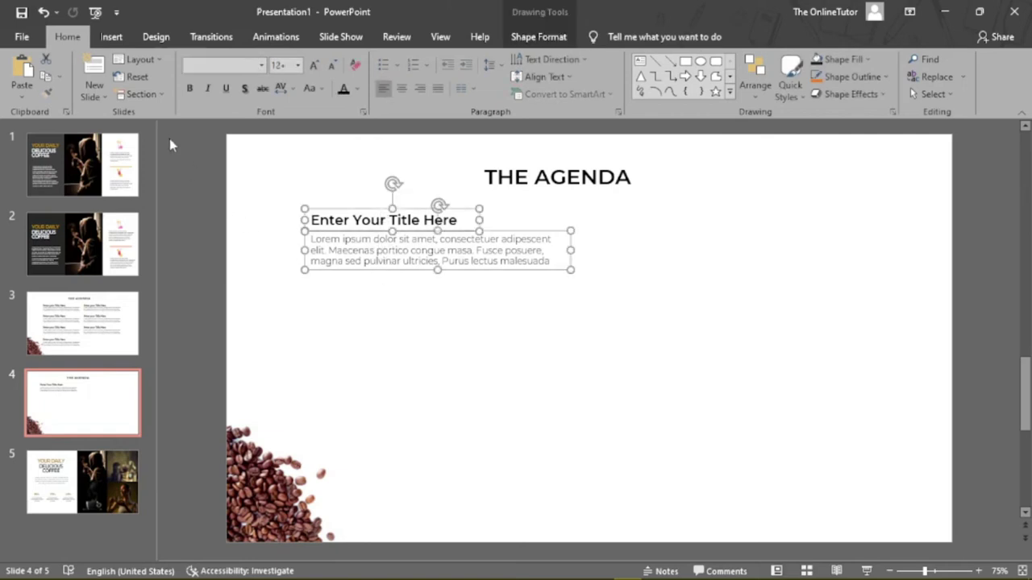
left_click(29, 82)
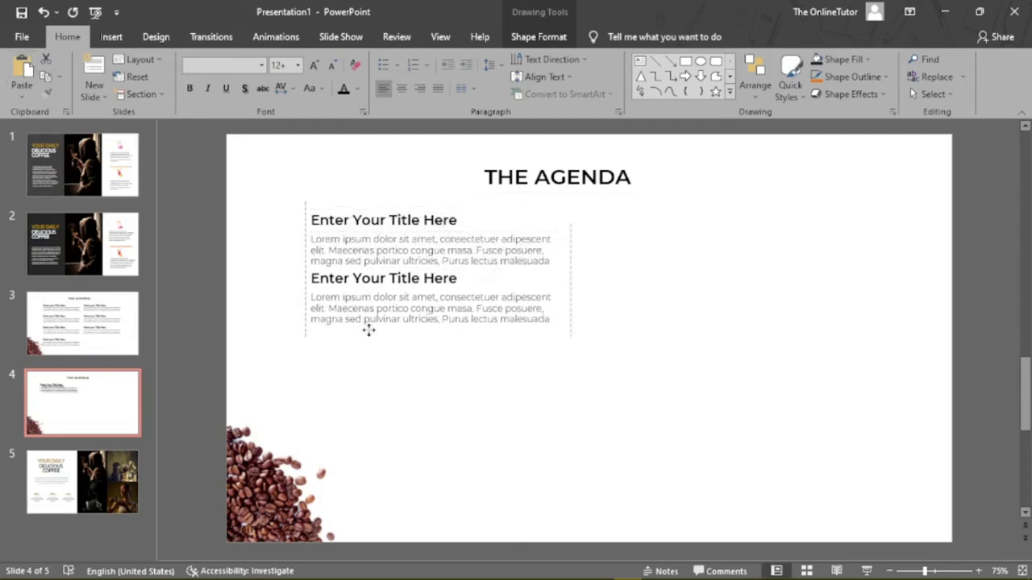
left_click_drag(377, 282, 367, 344)
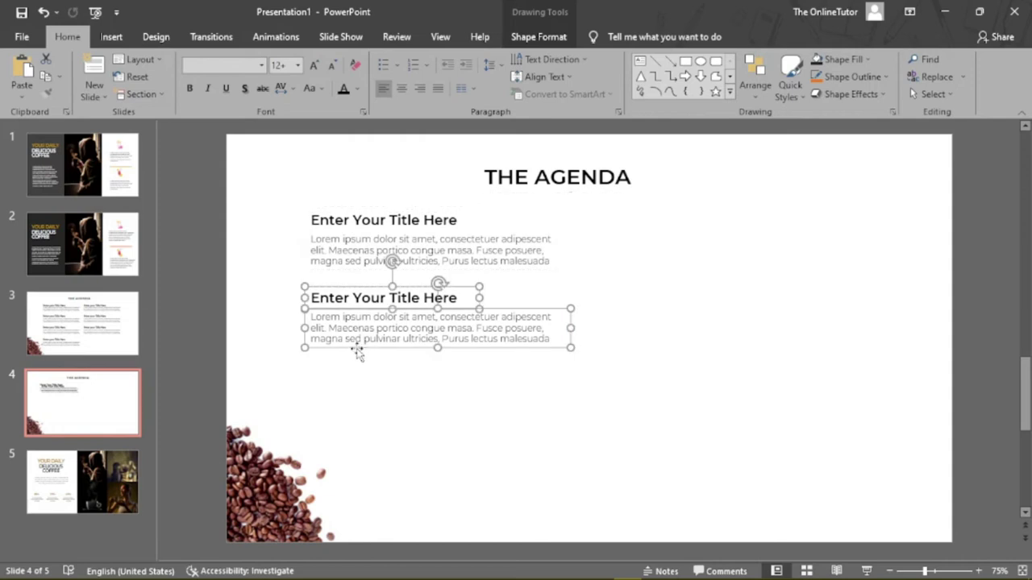
Step: Duplicate both agenda items and drop the copies lower, making four stacked items
mouse_move(280, 186)
left_mouse_down()
mouse_move(413, 386)
mouse_move(627, 421)
left_mouse_up()
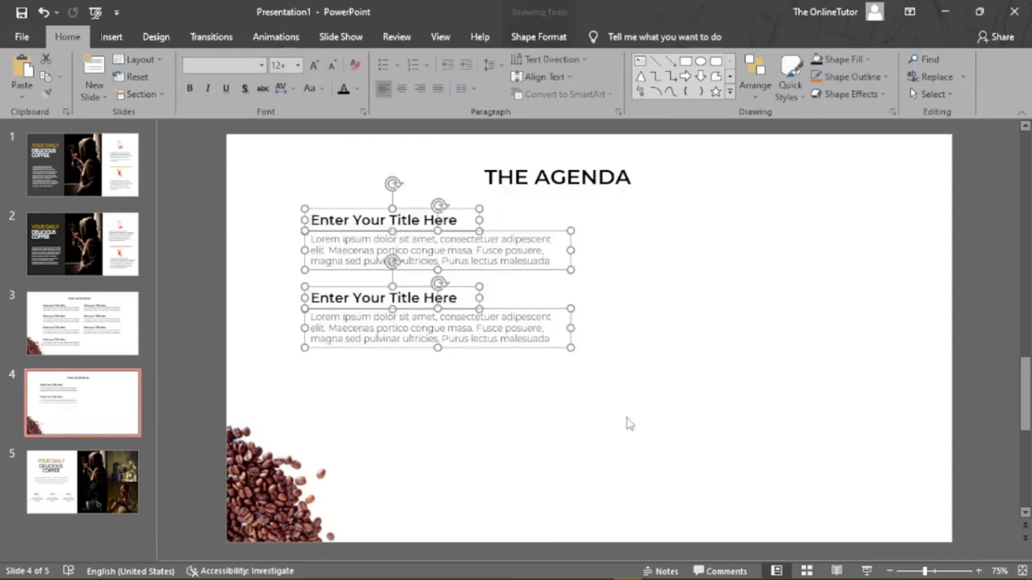
left_click(52, 77)
left_click(21, 74)
left_click_drag(339, 356, 331, 508)
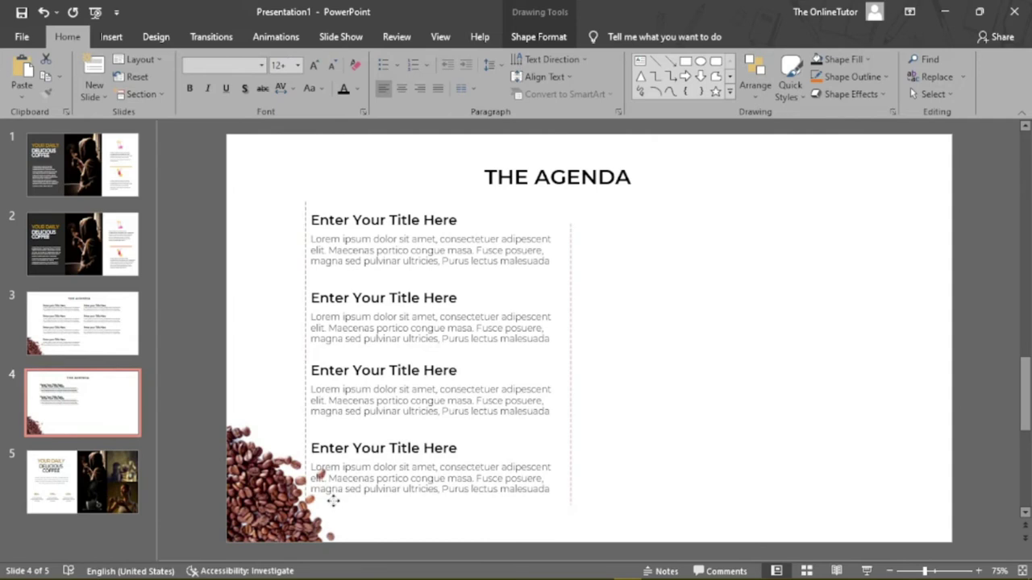
left_click_drag(329, 509, 329, 509)
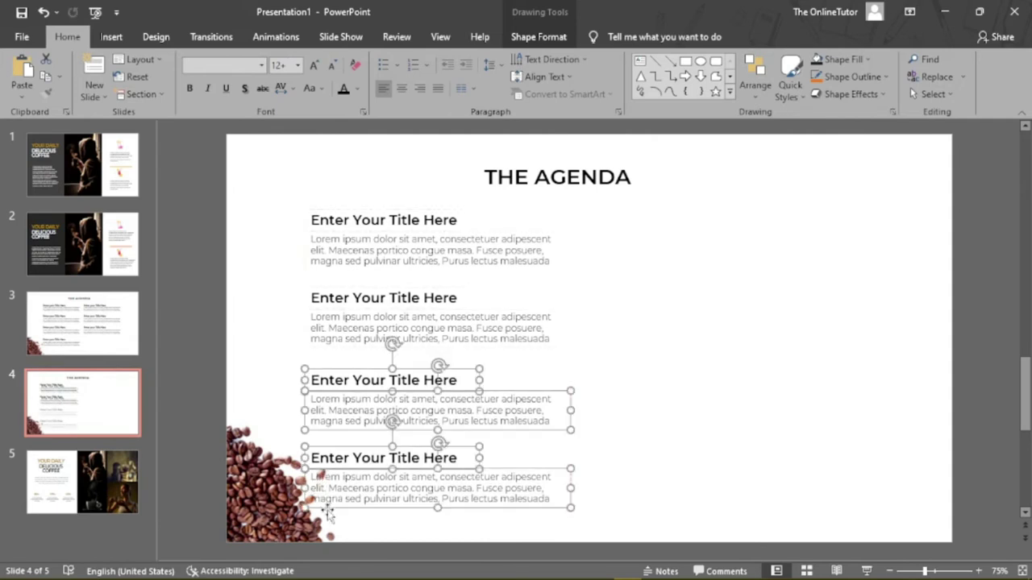
left_click(756, 485)
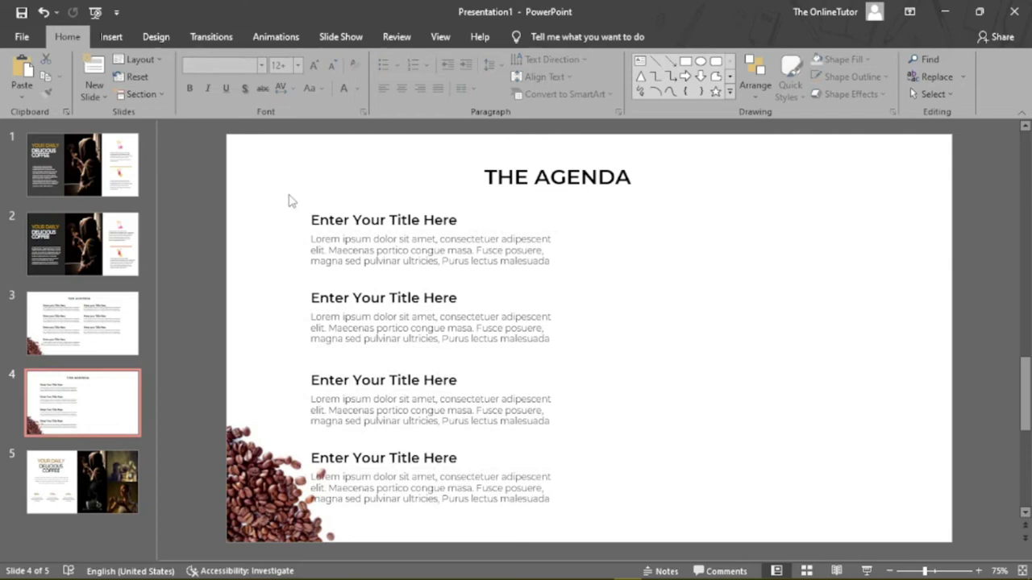
Step: Nudge the second and bottom two agenda items upward to tighten the spacing
left_click_drag(306, 268, 568, 315)
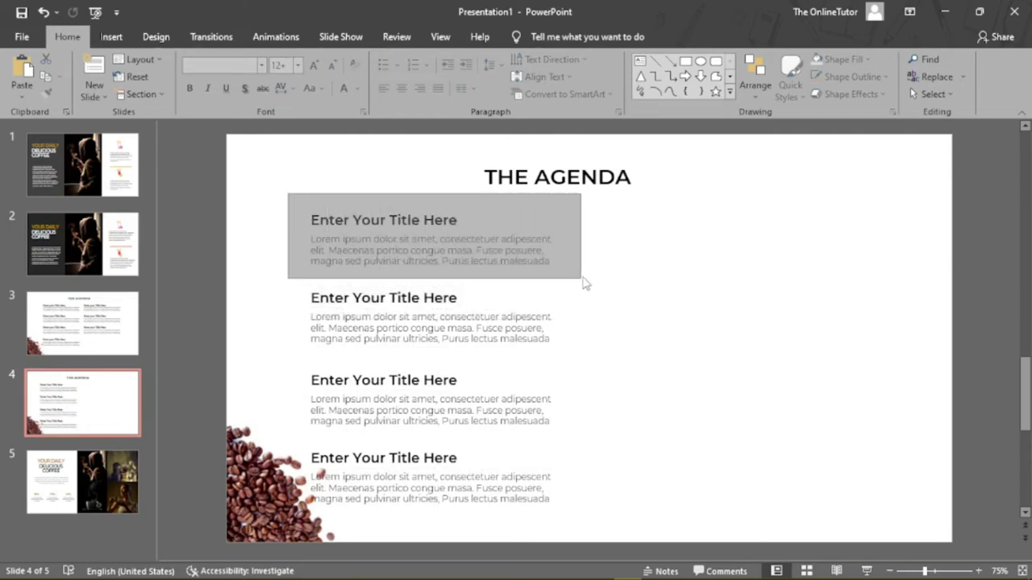
left_click_drag(568, 316, 580, 276)
mouse_move(279, 284)
left_mouse_down()
mouse_move(463, 360)
mouse_move(594, 375)
left_mouse_up()
key("Up")
key("Up")
key("Up")
key("Up")
key("Up")
key("Up")
key("Up")
key("Up")
key("Up")
key("Up")
key("Up")
mouse_move(290, 362)
left_mouse_down()
mouse_move(486, 535)
mouse_move(588, 540)
left_mouse_up()
key("Up")
key("Up")
key("Up")
key("Up")
key("Up")
key("Up")
key("Up")
key("Up")
key("Up")
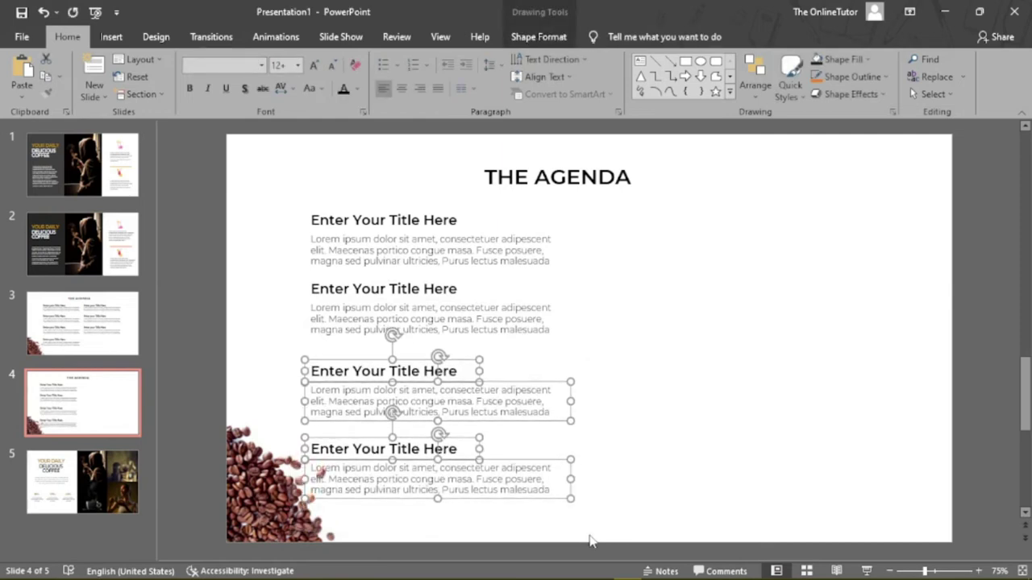
key("Up")
key("Up")
key("Up")
key("Up")
key("Up")
key("Up")
key("Up")
key("Up")
key("Up")
key("Up")
key("Up")
key("Up")
left_click(662, 425)
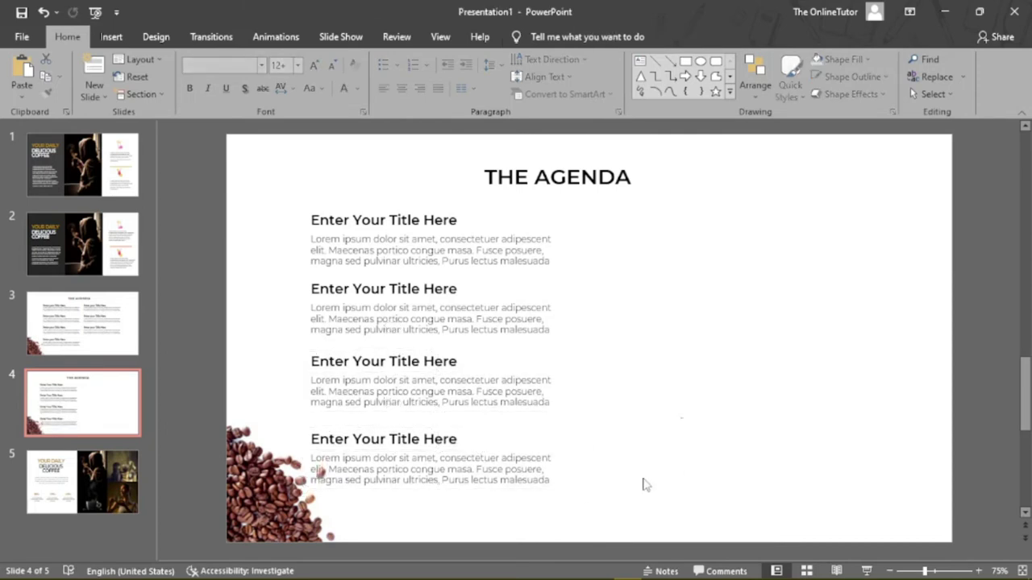
Step: Keep the coffee-bean picture at the bottom-left and nudge the fourth agenda item up
left_click_drag(306, 444, 265, 437)
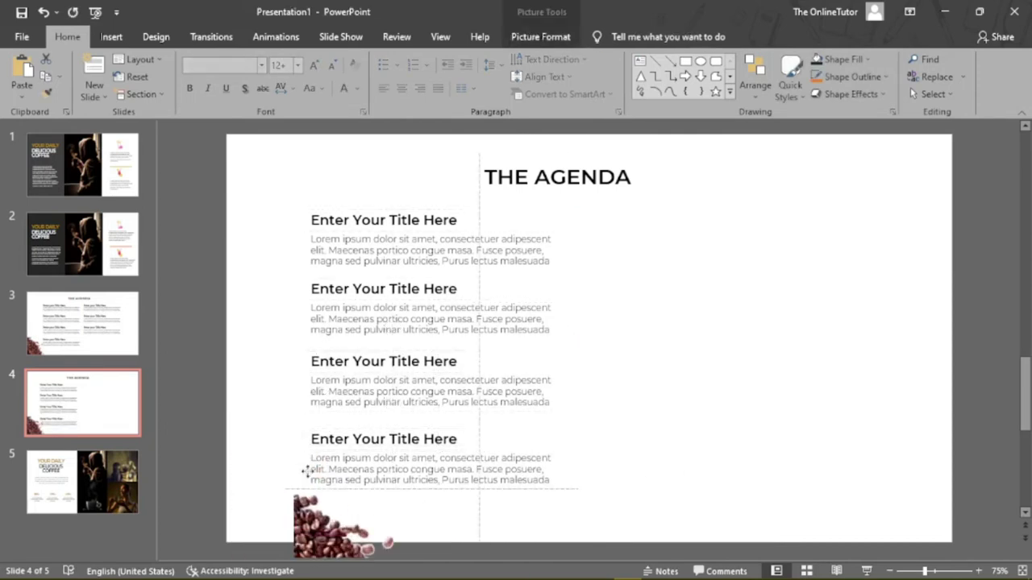
left_click_drag(266, 437, 278, 419)
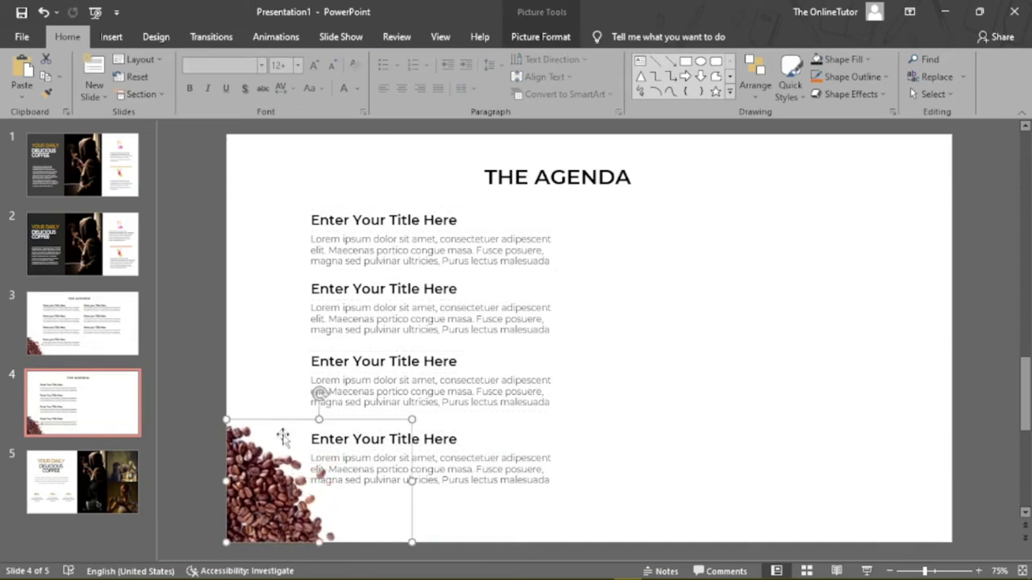
left_click(600, 464)
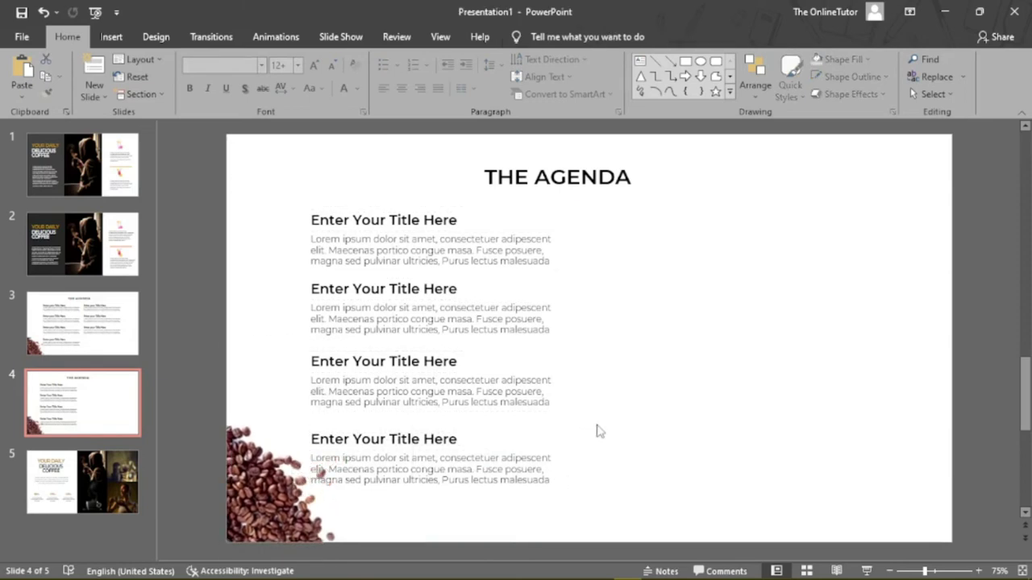
left_click_drag(598, 423, 286, 523)
key("Up")
key("Up")
key("Up")
key("Escape")
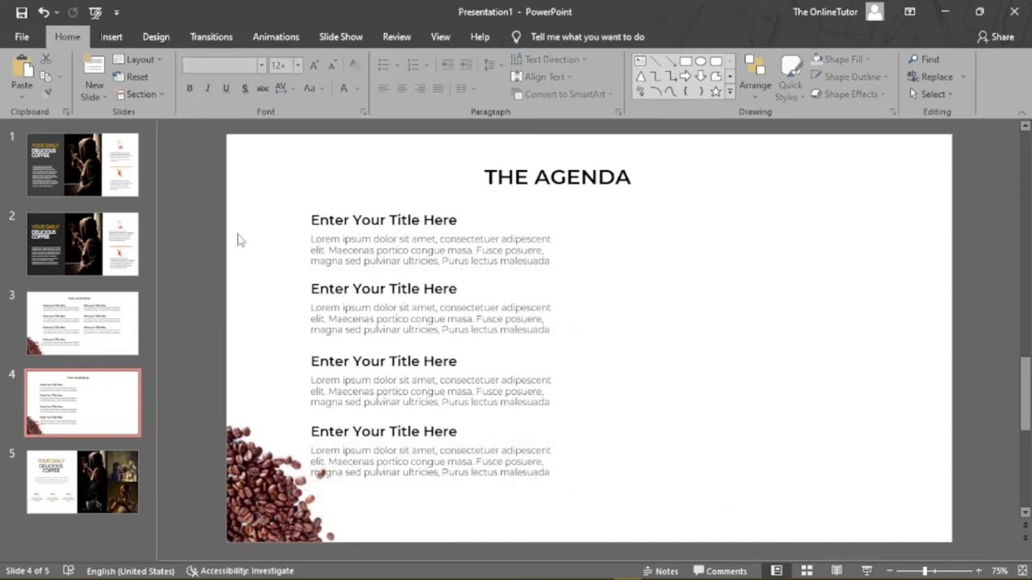
Step: Nudge all four agenda items up together and paste a duplicate set
left_click_drag(256, 180, 593, 552)
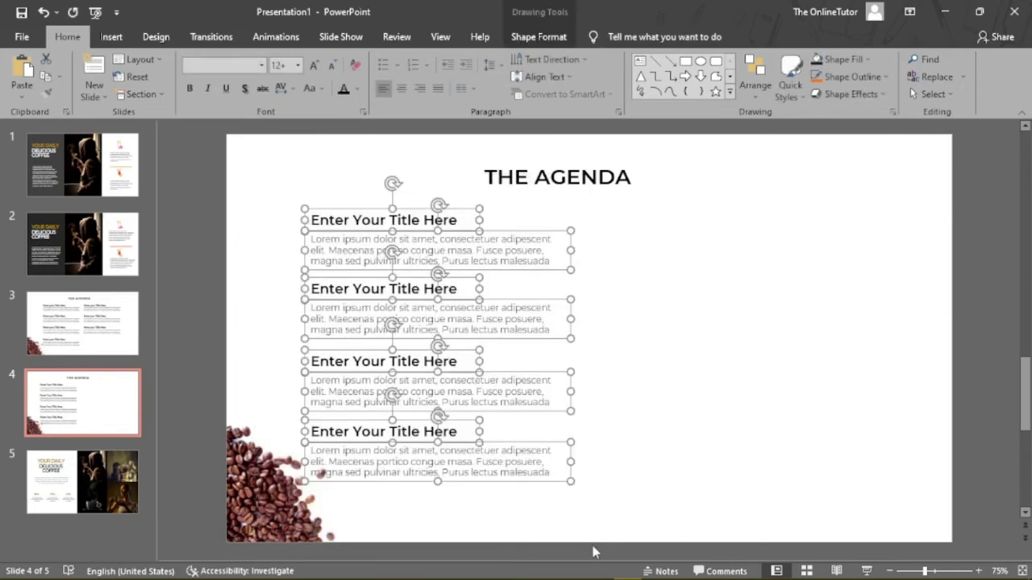
key("Up")
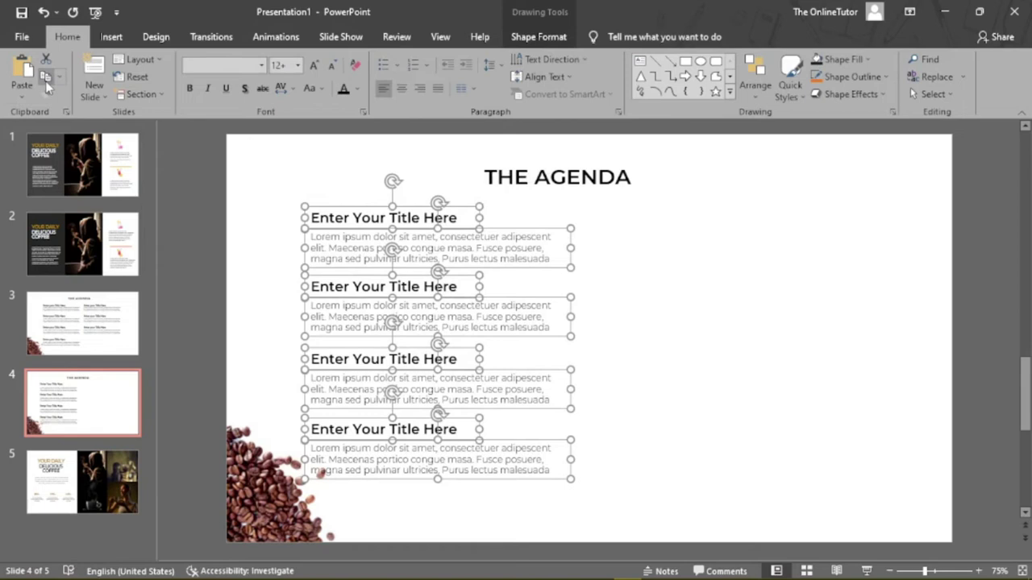
left_click(22, 71)
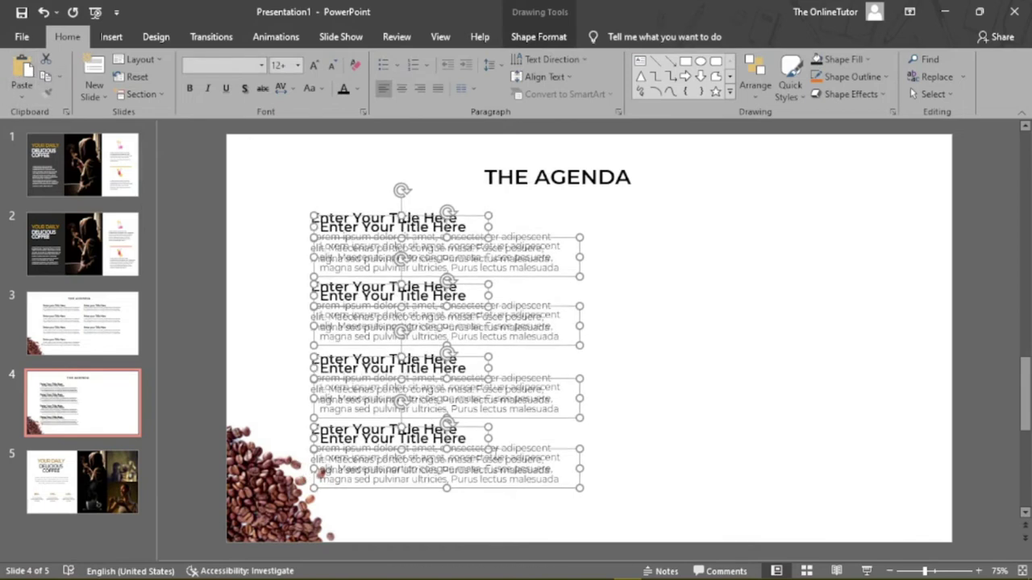
Step: Drag the duplicate agenda items right into a second column level with the first, checking against slide 3
mouse_move(495, 493)
left_mouse_down()
mouse_move(712, 495)
mouse_move(772, 484)
left_mouse_up()
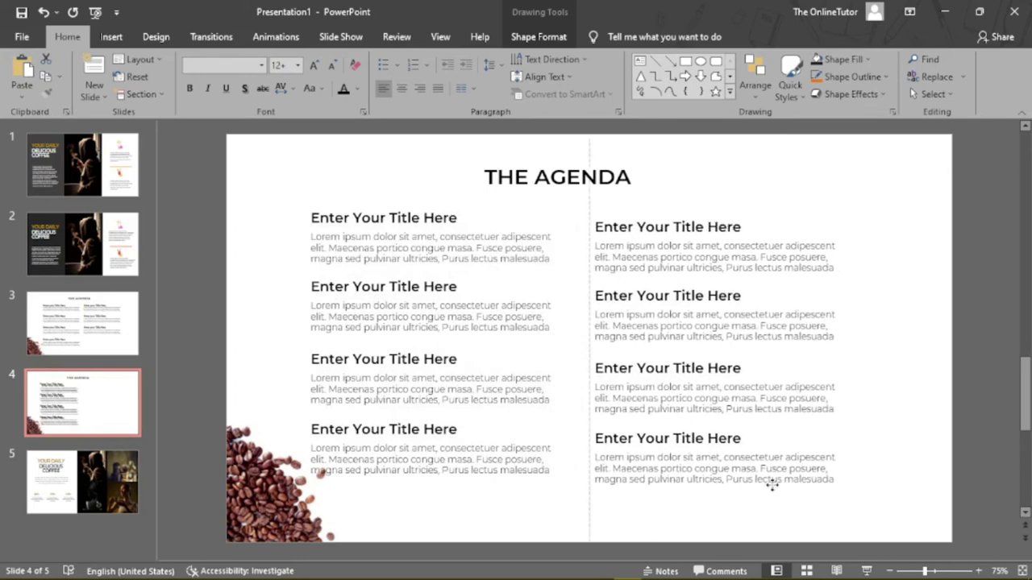
left_click_drag(772, 484, 771, 481)
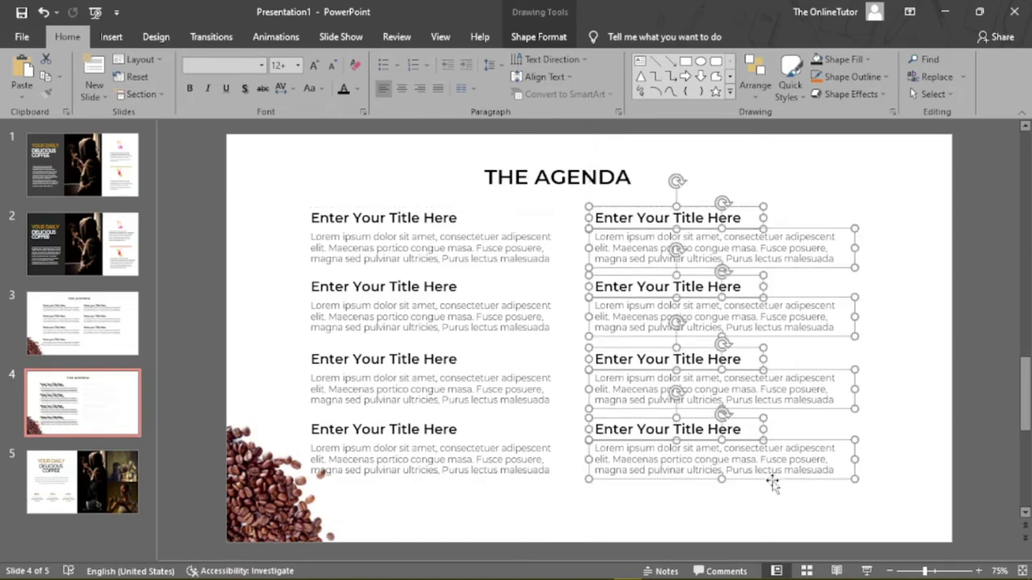
left_click(727, 526)
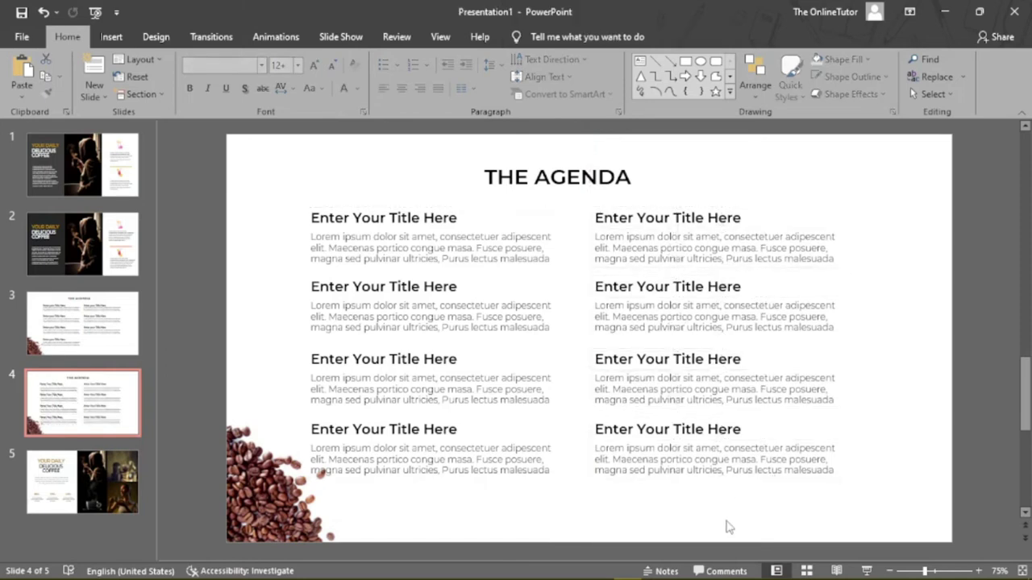
left_click(81, 318)
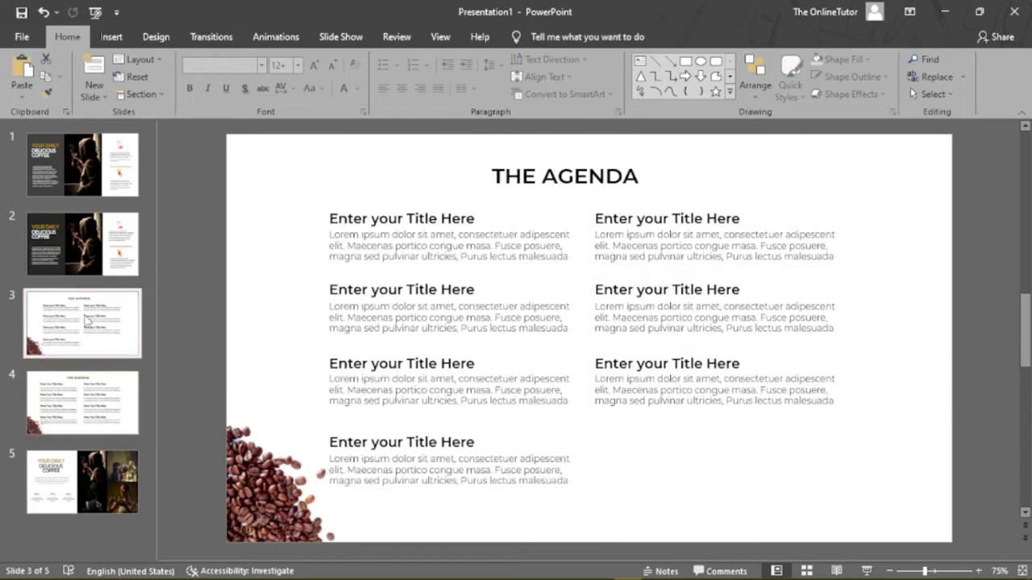
left_click(114, 394)
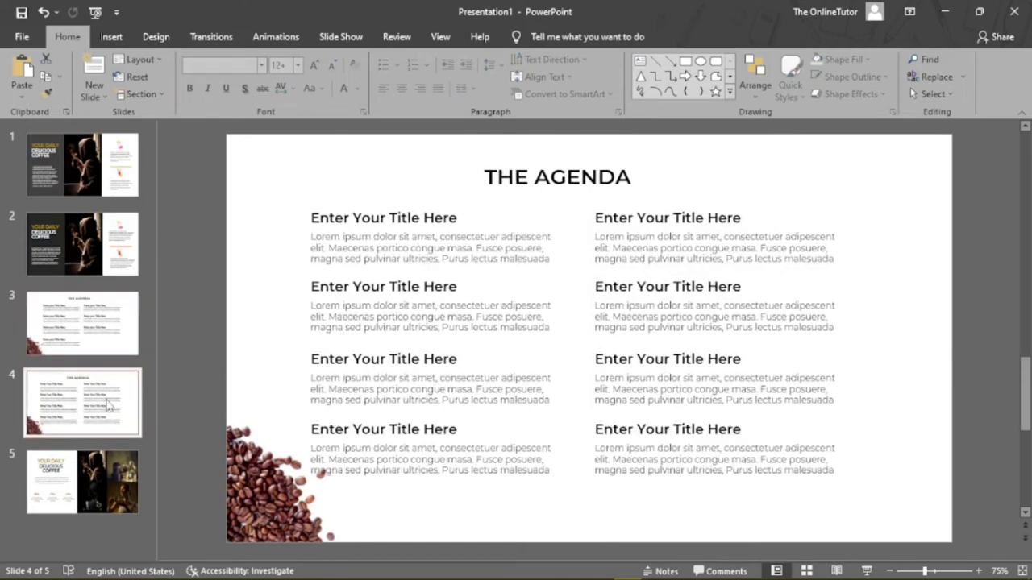
Step: Delete the bottom-right agenda title and body, leaving three items in the right column
mouse_move(901, 435)
left_mouse_down()
mouse_move(713, 508)
mouse_move(564, 521)
mouse_move(580, 520)
left_mouse_up()
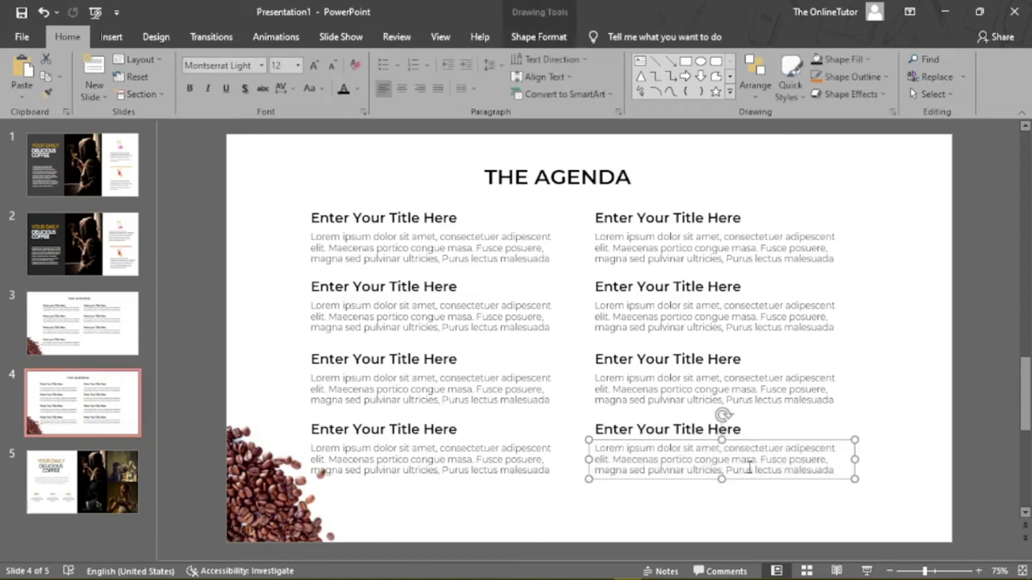
key("Delete")
left_click(698, 429)
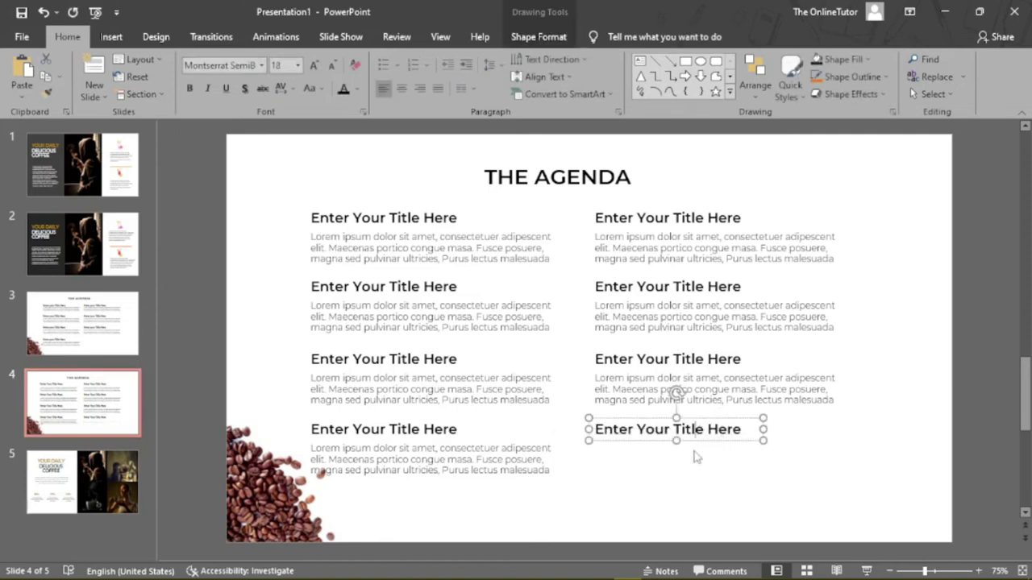
key("Delete")
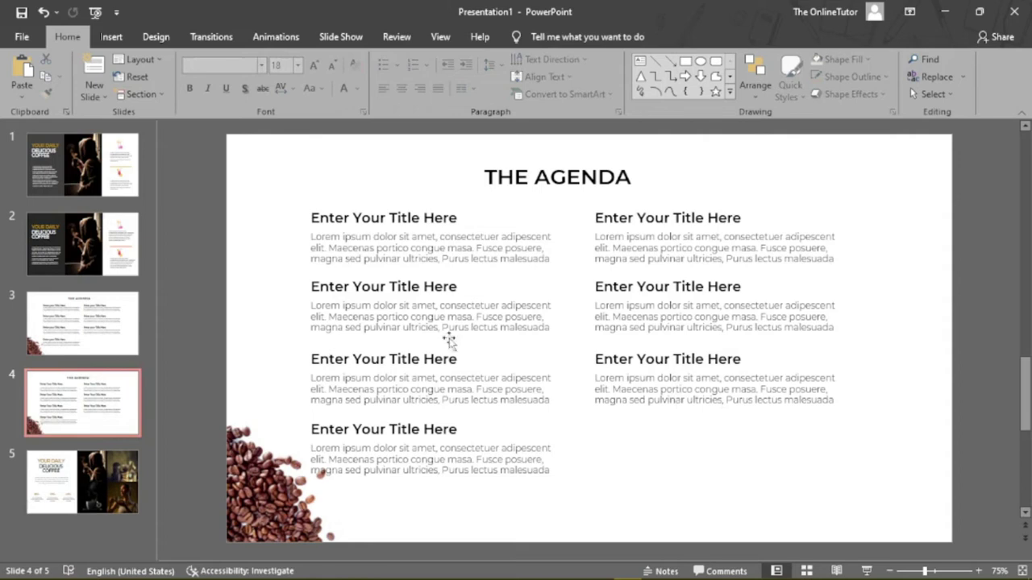
left_click(90, 323)
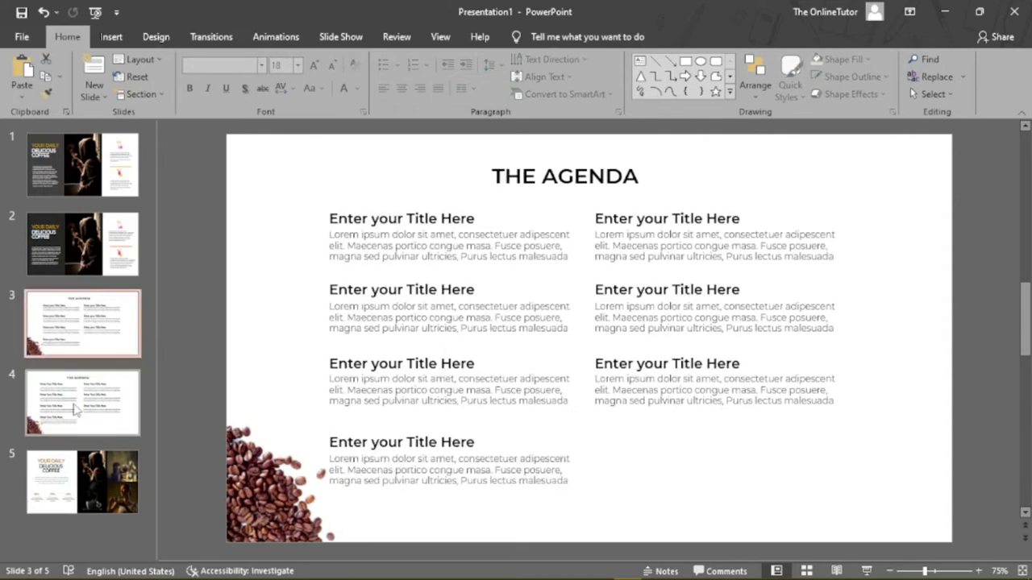
left_click(75, 409)
left_click(95, 340)
left_click(93, 380)
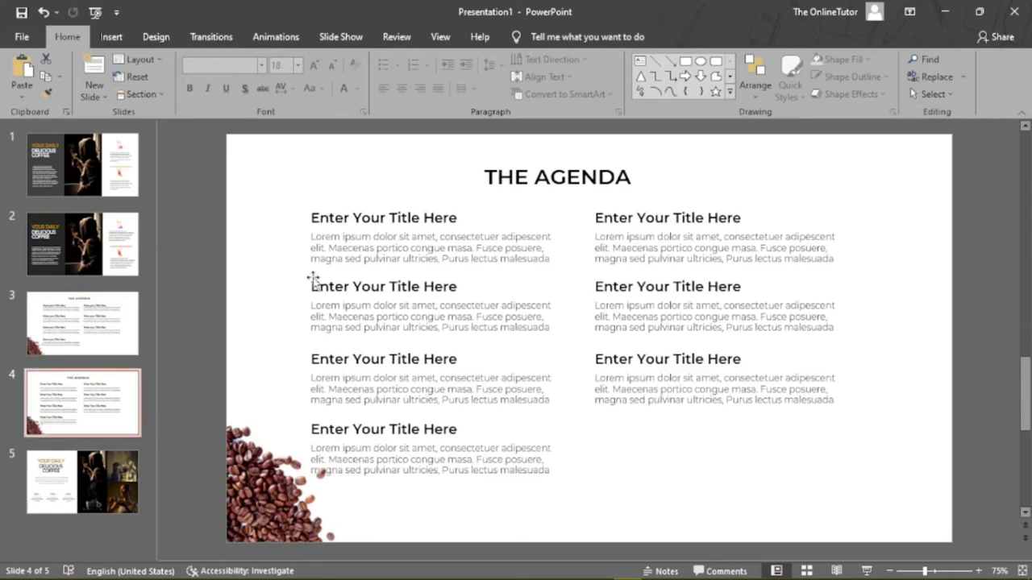
Step: Nudge the left agenda column slightly right, comparing with slide 3
left_click_drag(257, 170, 591, 562)
key("Right")
key("Right")
key("Right")
key("Right")
key("Right")
left_click(716, 479)
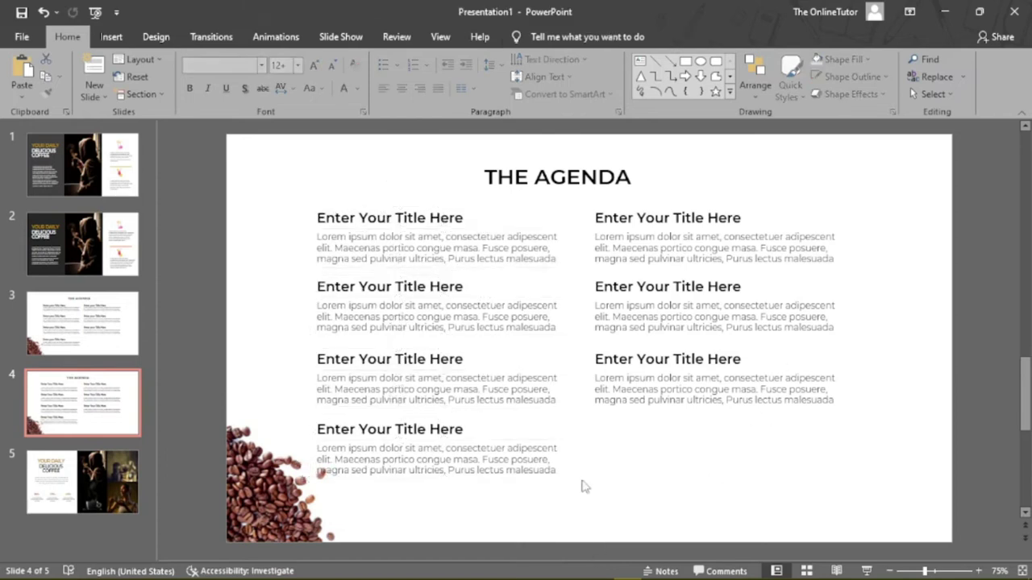
left_click(88, 319)
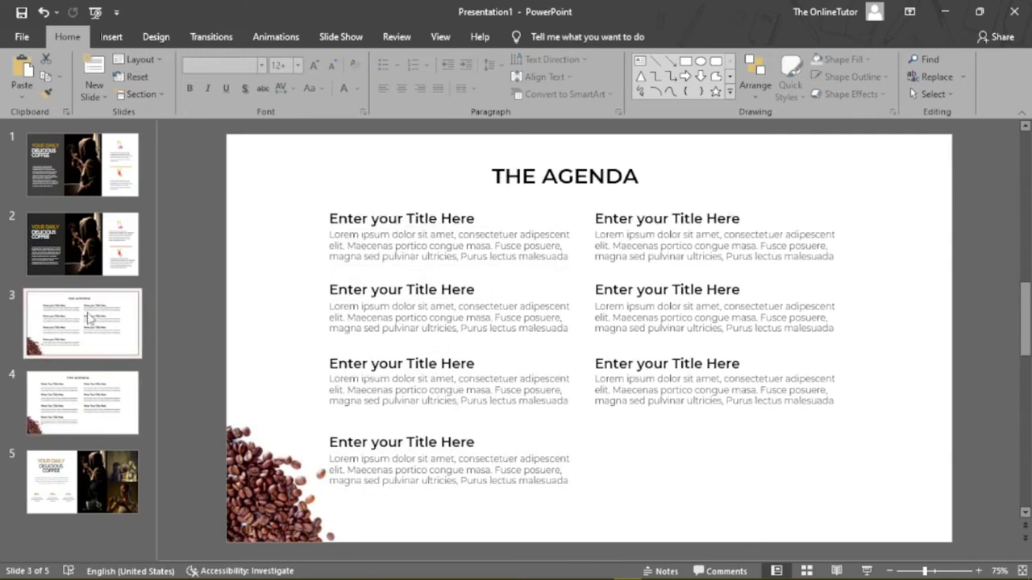
left_click(113, 412)
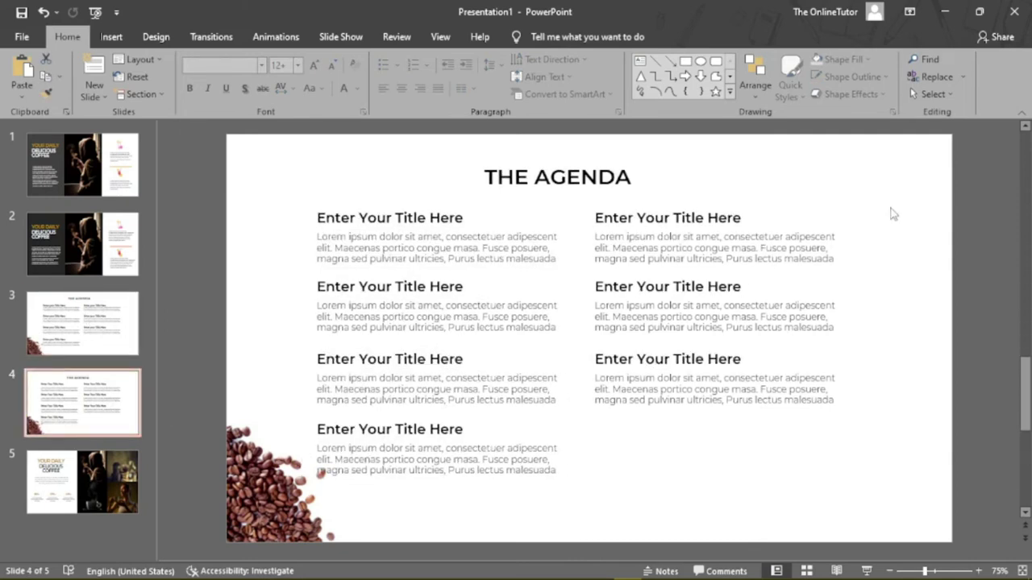
Step: Nudge the three-item right column left, compare with slide 3, then open coffee slide 5
left_click_drag(891, 204, 556, 494)
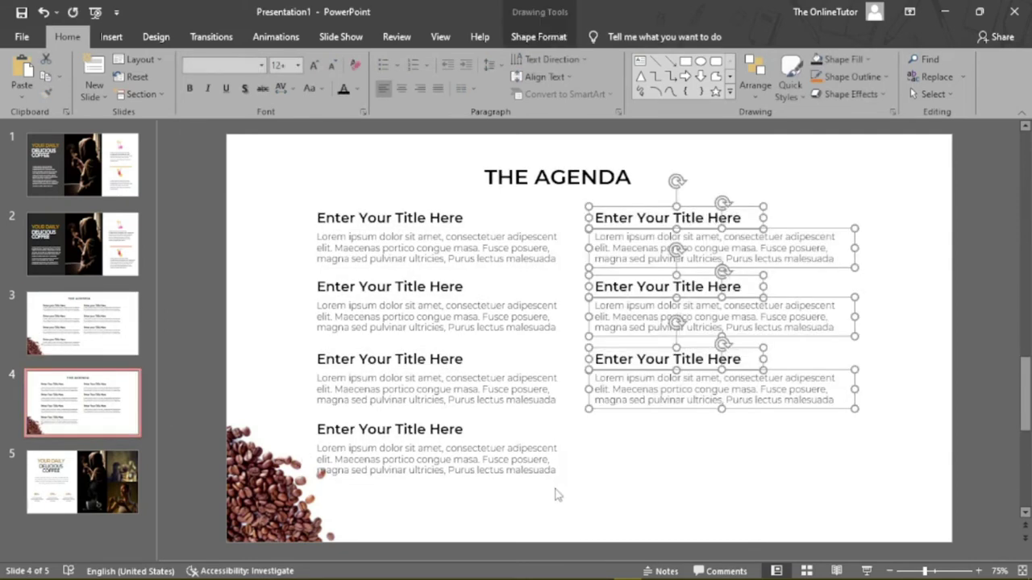
key("Left")
key("Left")
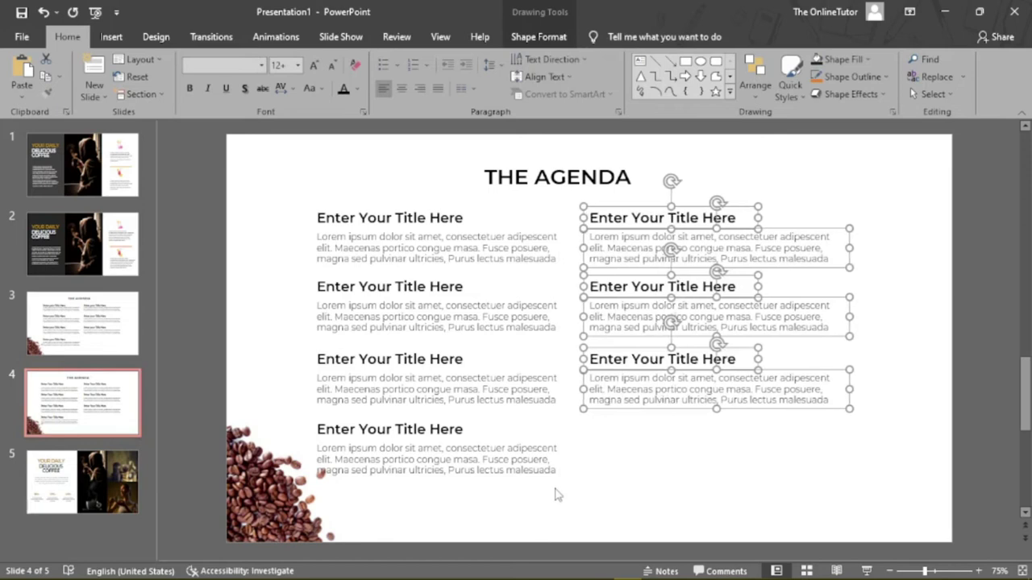
key("ctrl+Left")
left_click(626, 498)
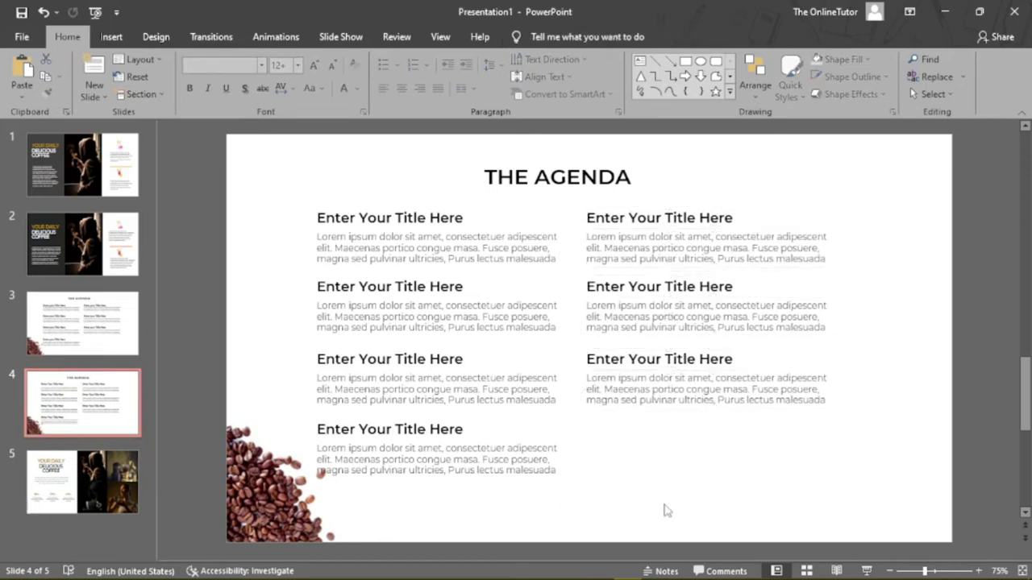
left_click(69, 340)
key("Down")
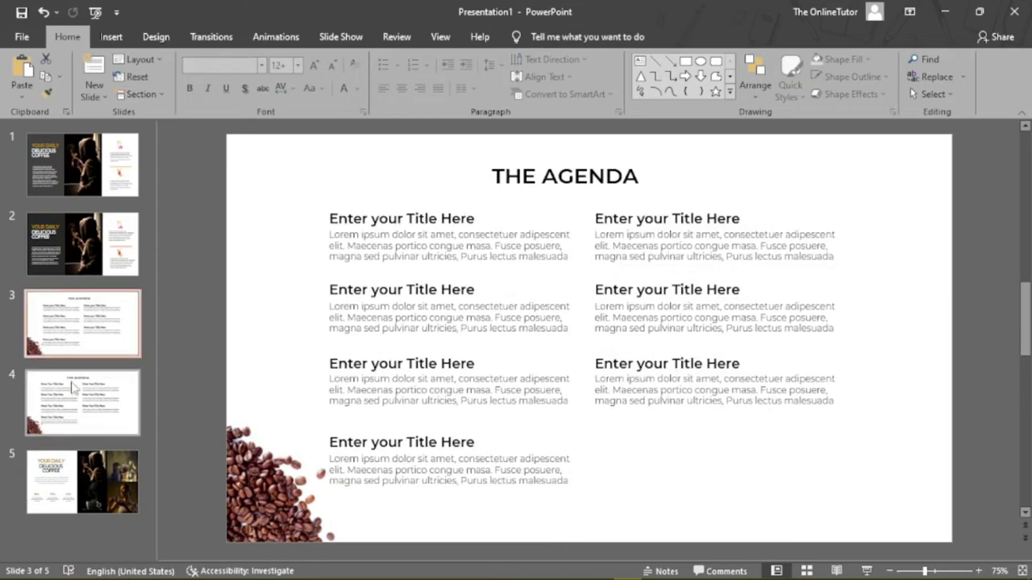
left_click(80, 336)
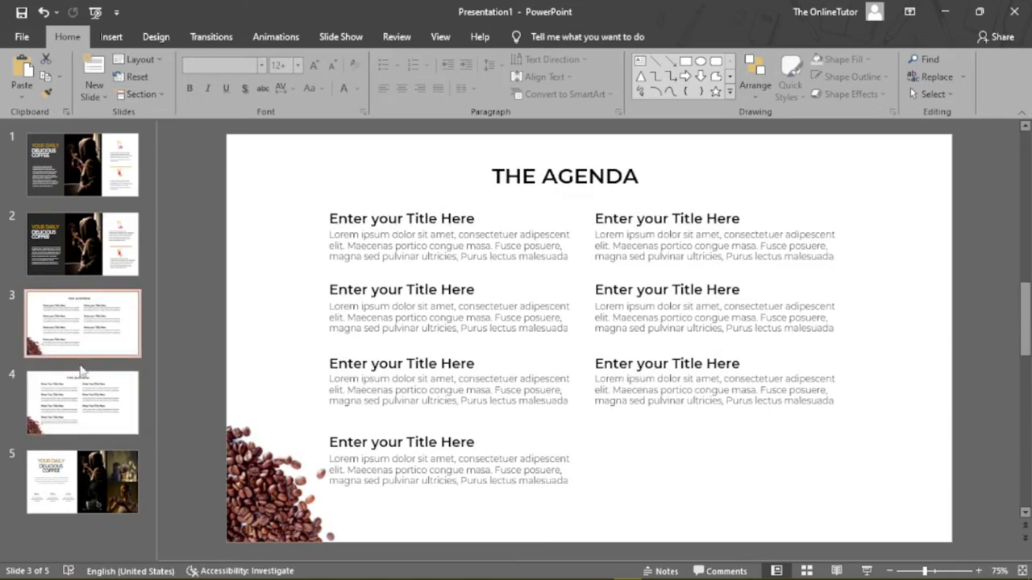
left_click(85, 395)
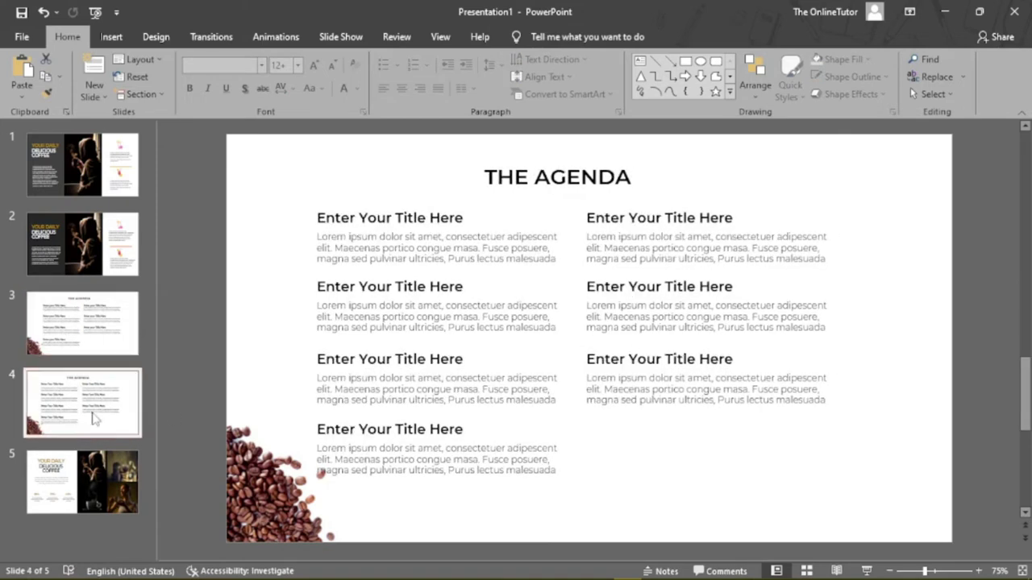
left_click(89, 485)
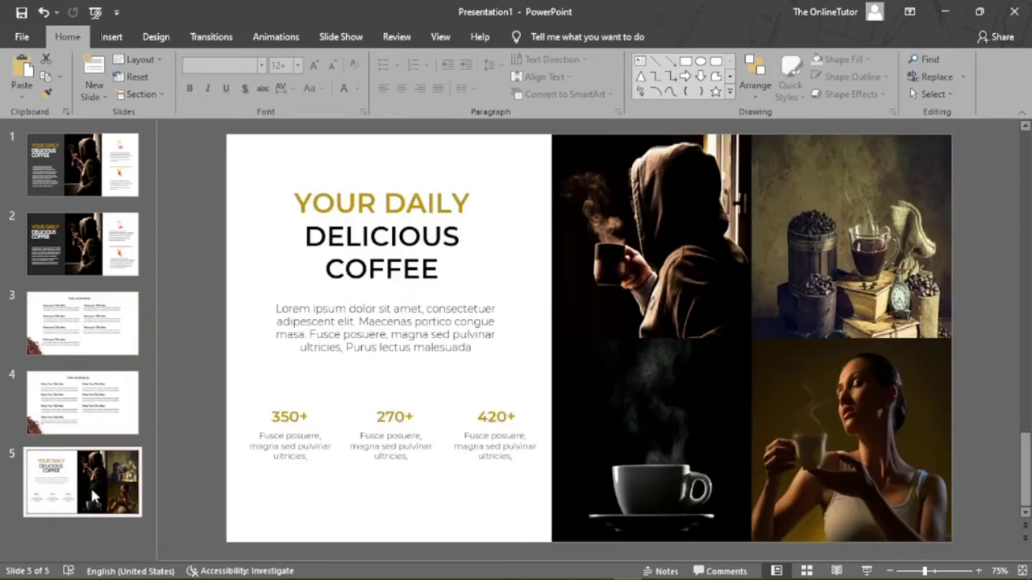
left_click(380, 256)
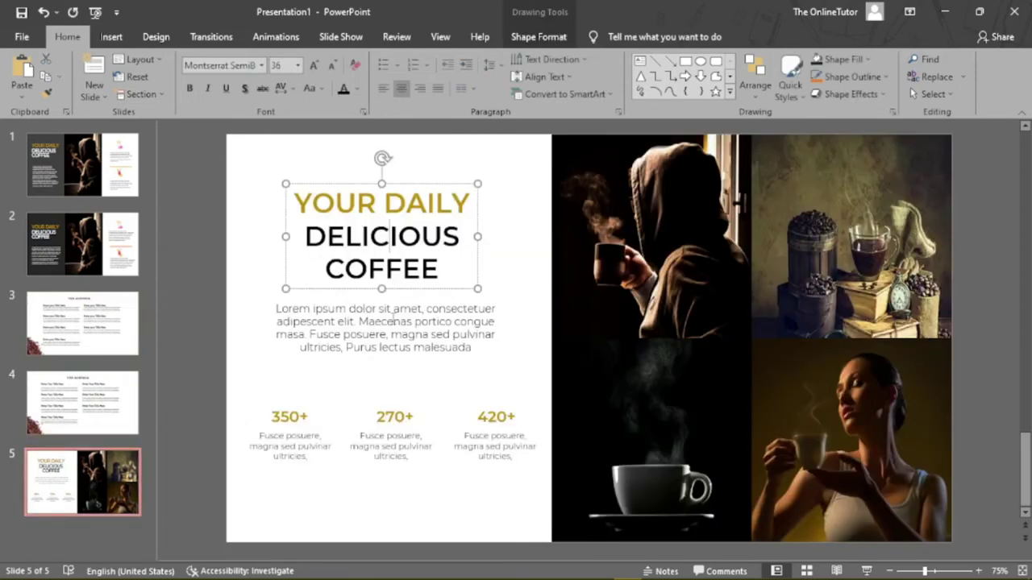
left_click(442, 331)
left_click(300, 456)
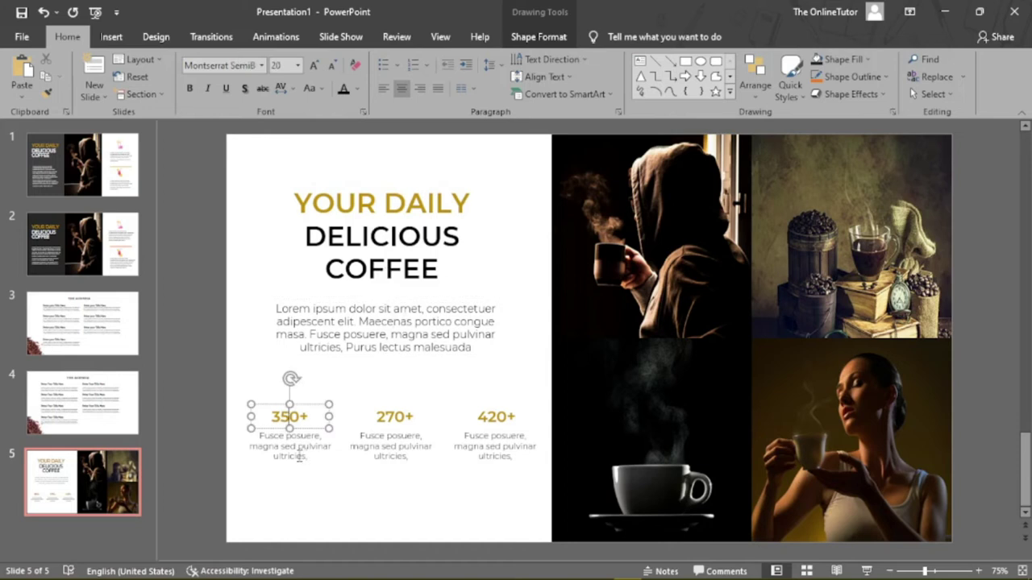
left_click(391, 445)
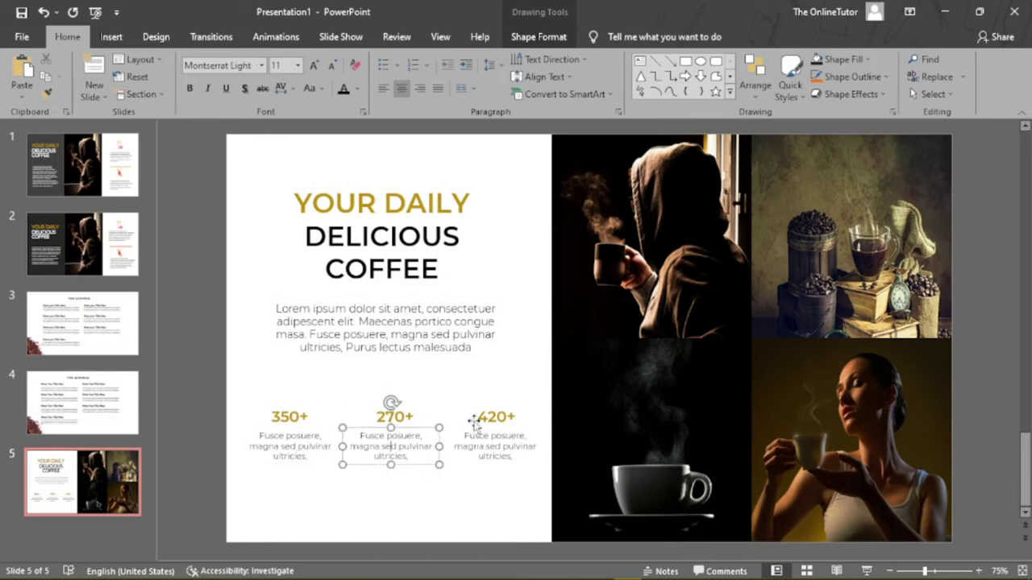
left_click(500, 419)
left_click(600, 210)
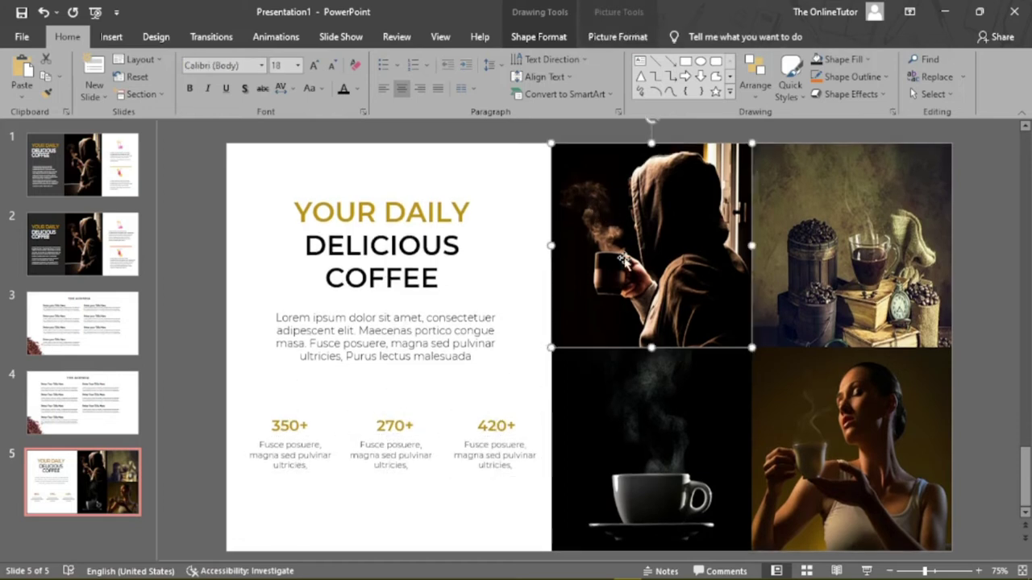
left_click(630, 421)
left_click(778, 252)
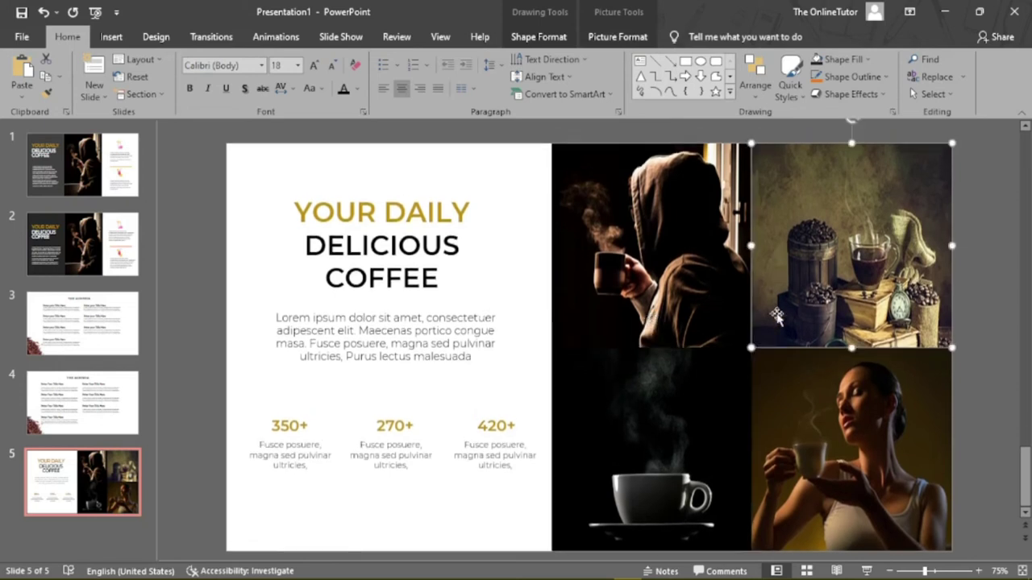
left_click(772, 454)
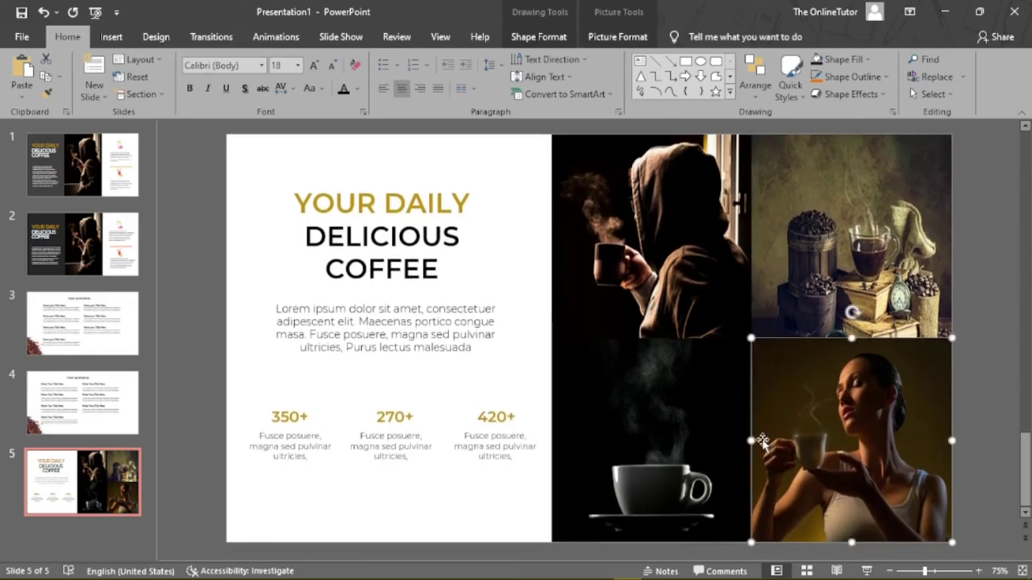
left_click(248, 283)
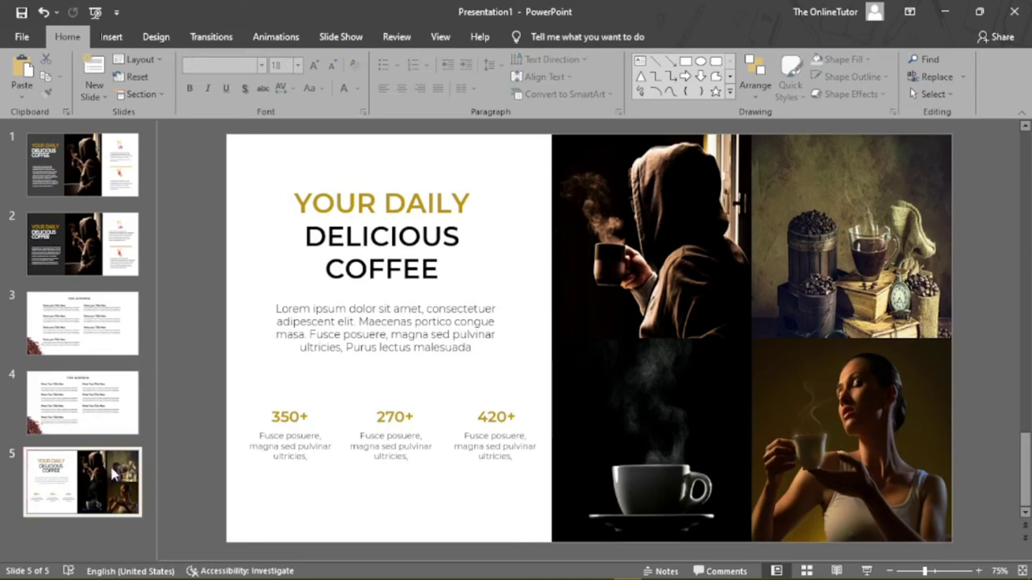
Step: Add a new Blank-layout slide 6 after the coffee slide
left_click(103, 98)
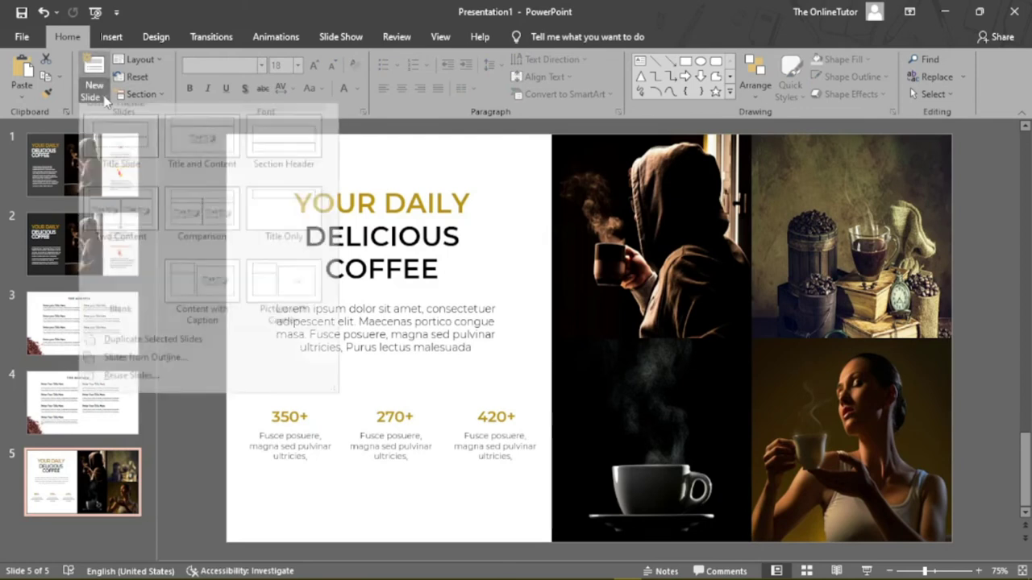
left_click(115, 304)
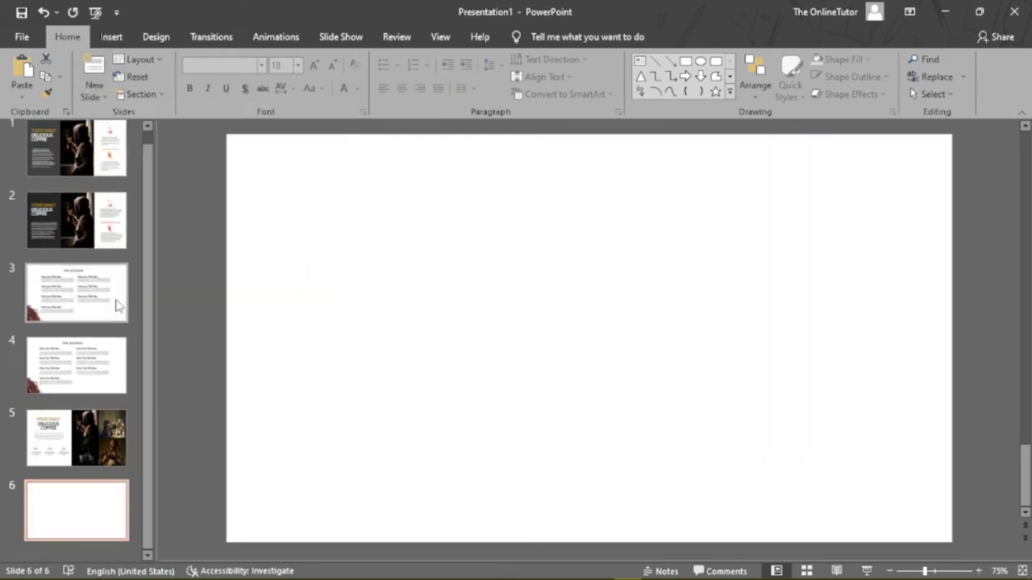
left_click(92, 454)
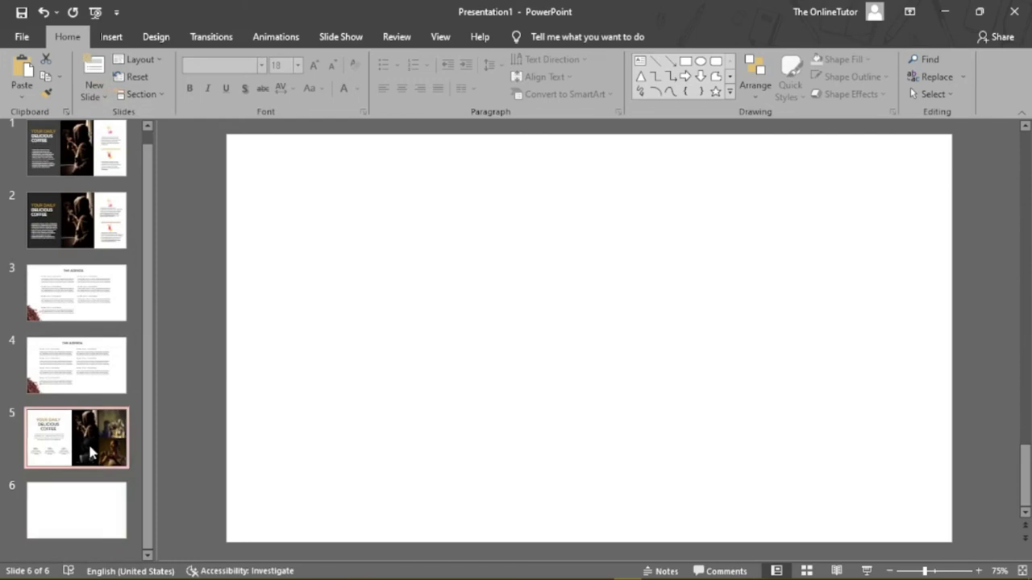
left_click(94, 501)
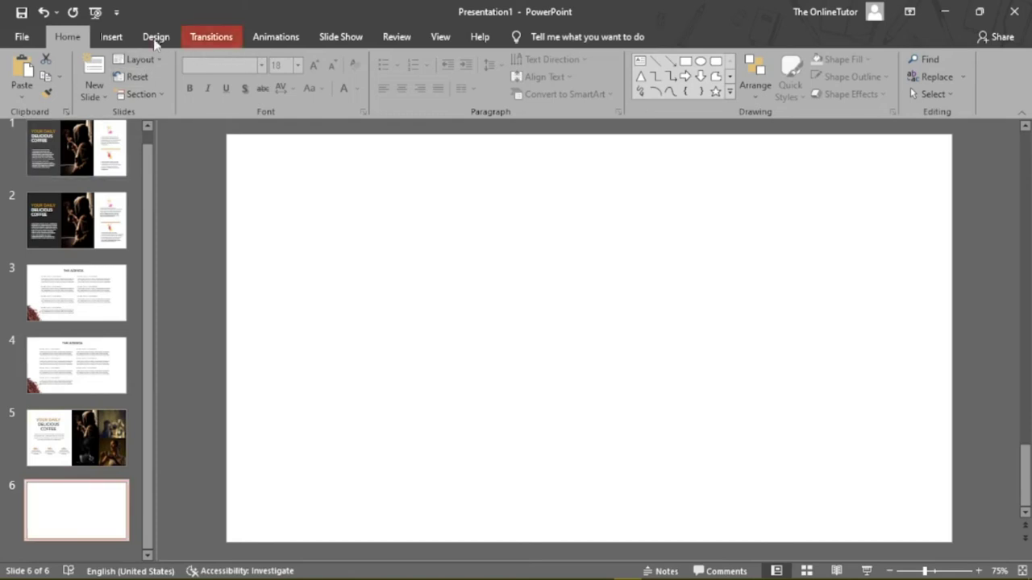
Step: Pick the Rectangle shape from Insert > Shapes
left_click(111, 36)
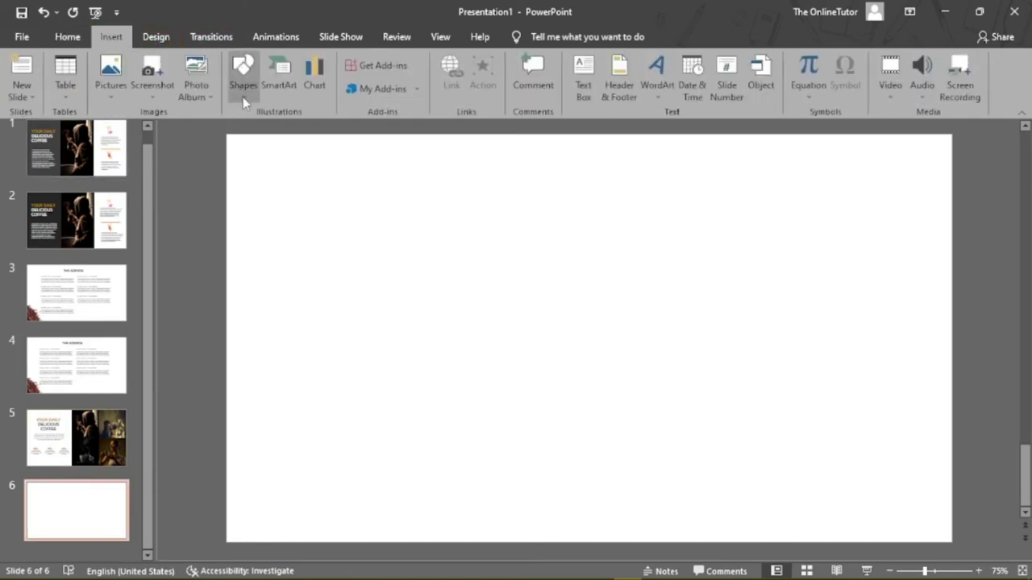
left_click(243, 97)
left_click(286, 130)
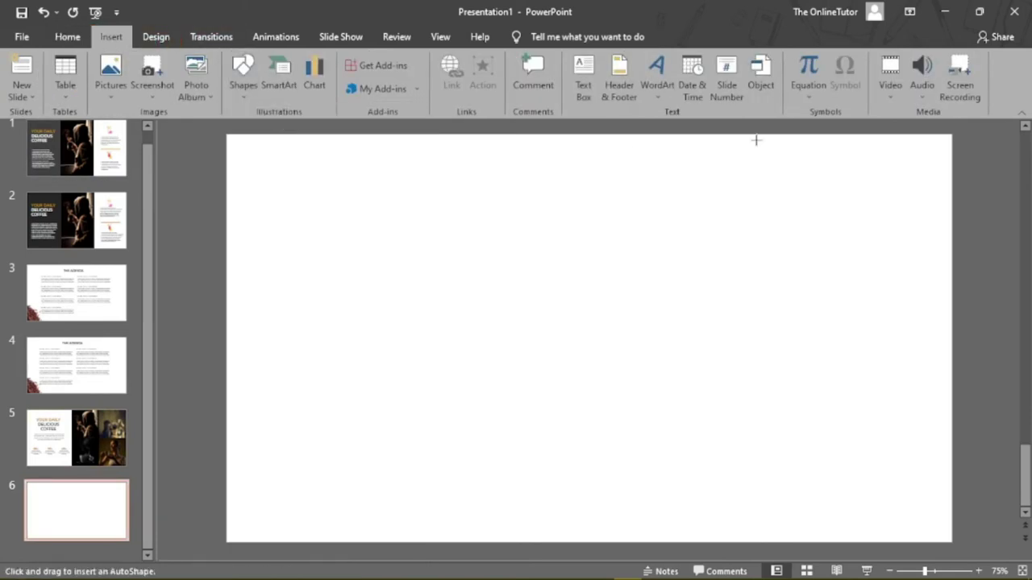
Step: Draw a rectangle in slide 6's top-right corner with no outline and light grey fill
left_click_drag(810, 134, 952, 339)
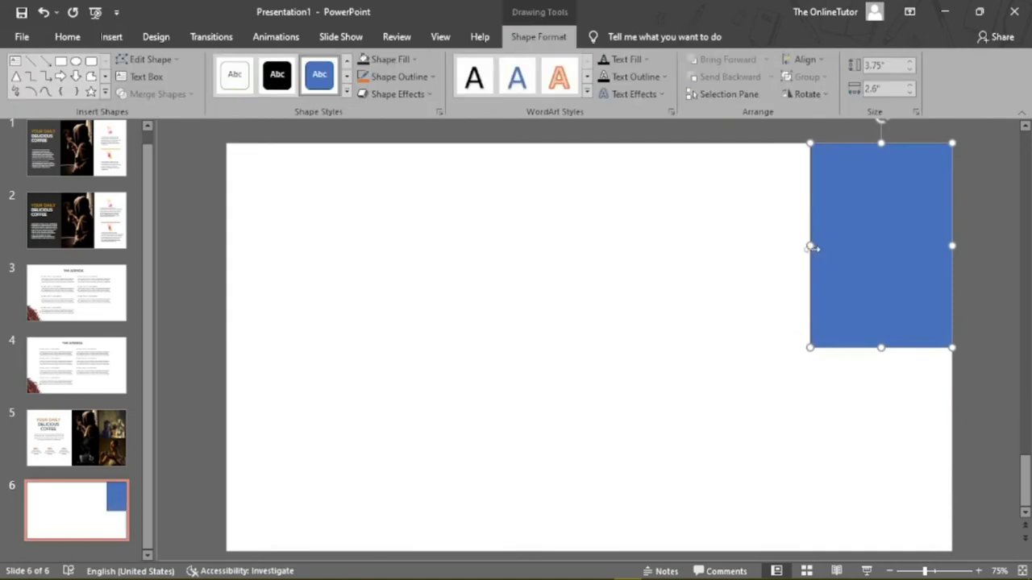
left_click_drag(810, 246, 779, 246)
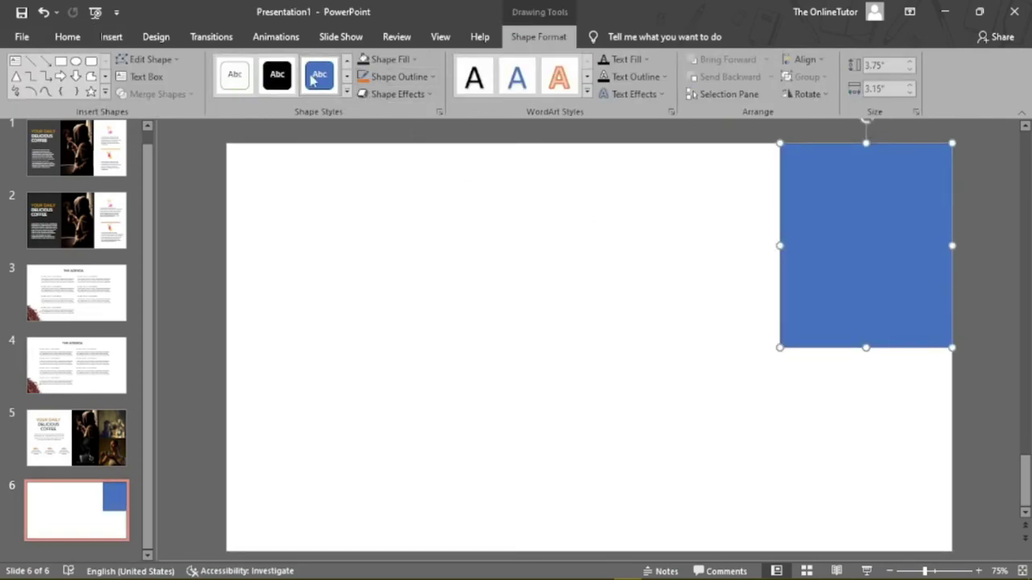
left_click(431, 76)
left_click(423, 240)
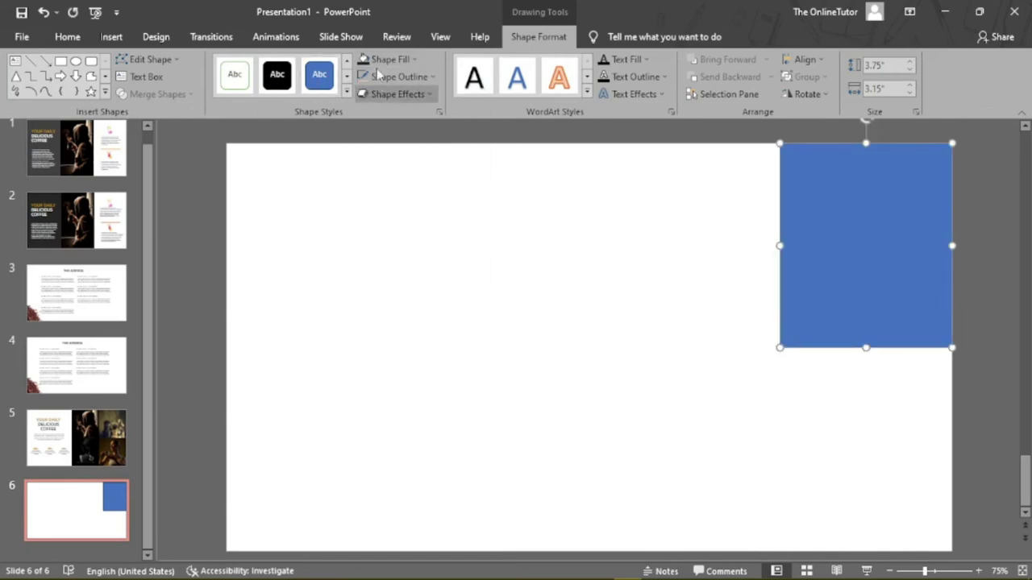
left_click(416, 61)
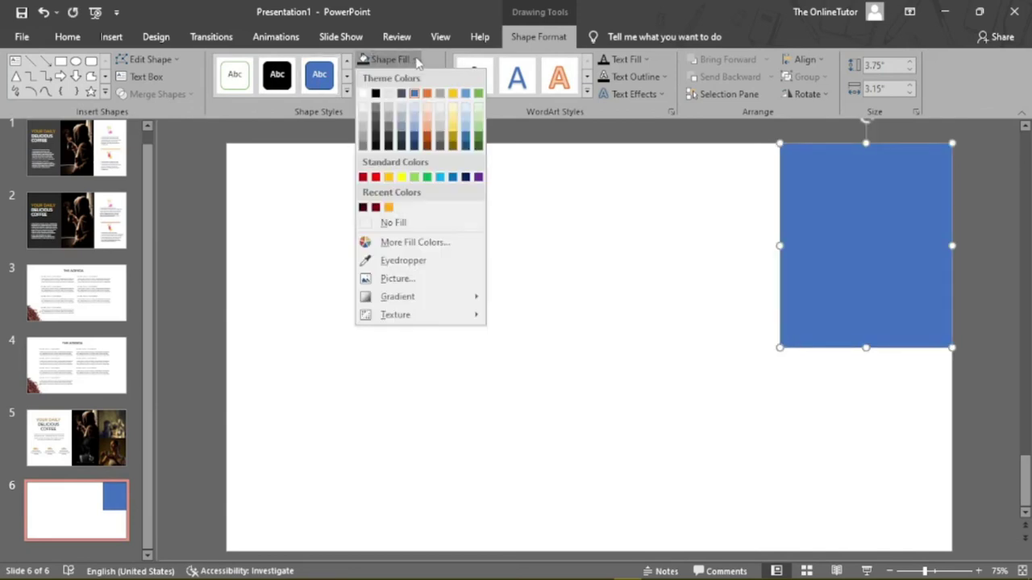
left_click(389, 94)
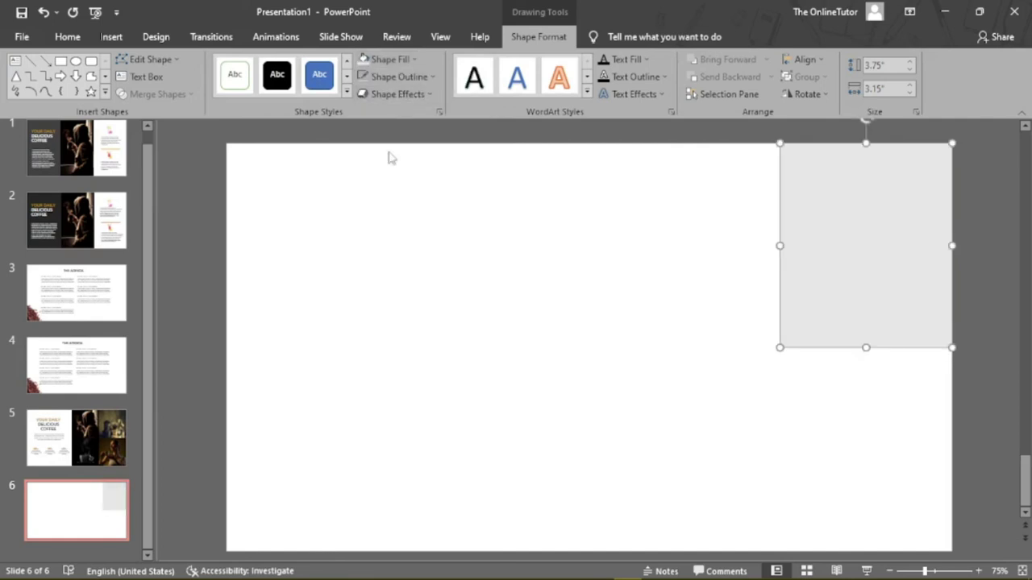
Step: Check the coffee-beans photo's 3.75-inch height on slide 5
left_click(100, 427)
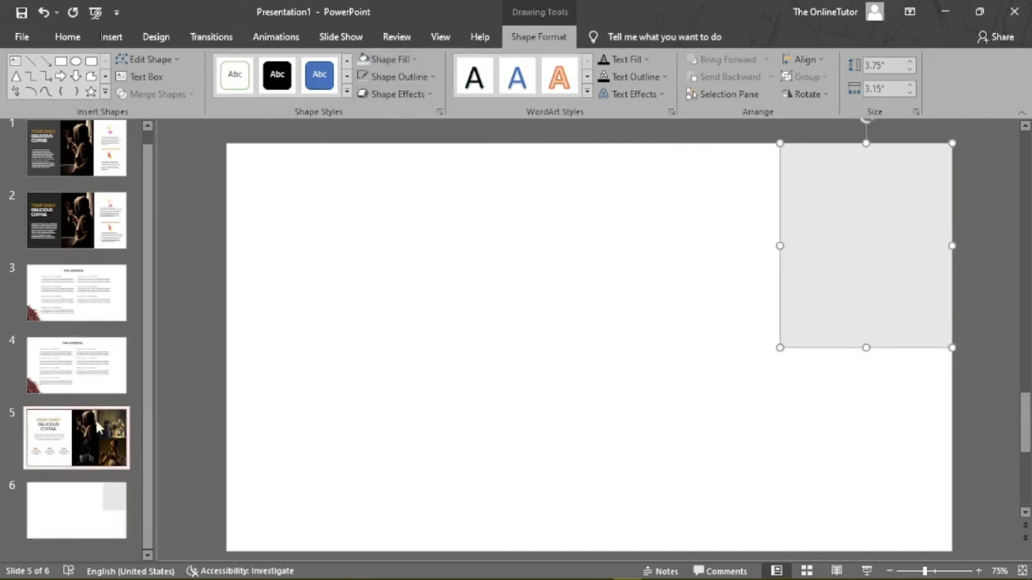
left_click(847, 230)
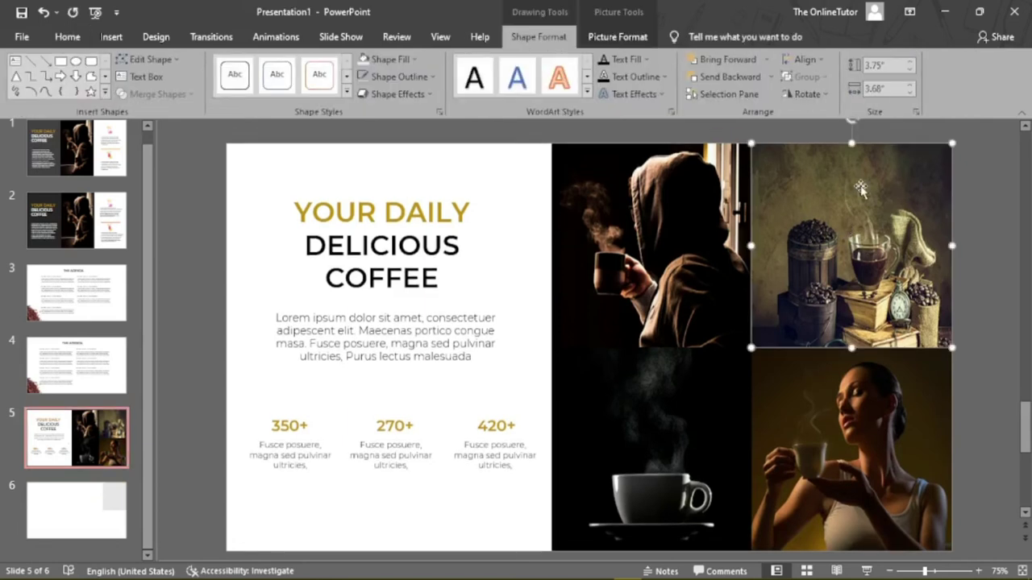
left_click(897, 64)
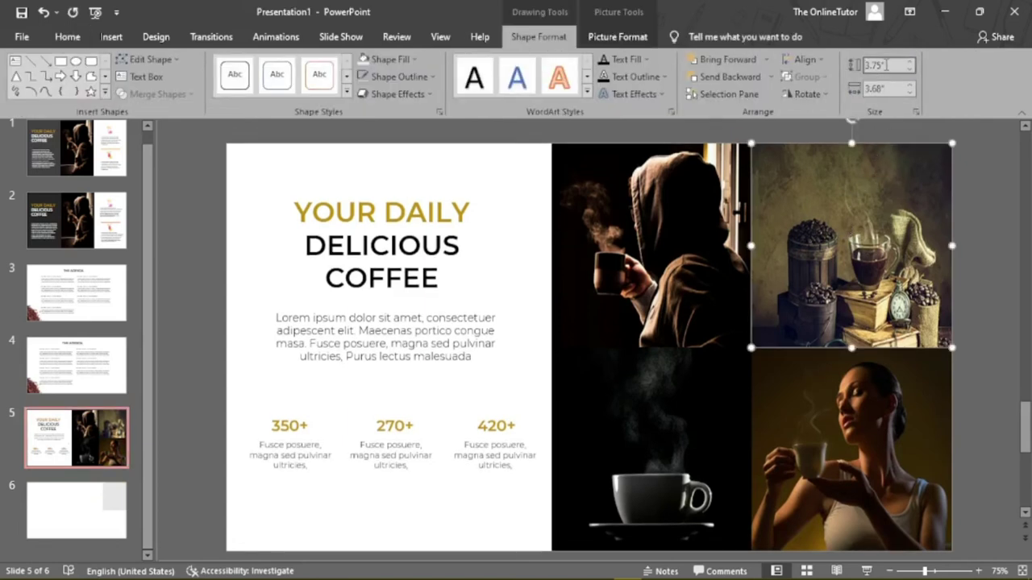
Step: Note the photo's 3.68" width and set the slide 6 grey rectangle's width to 3.68"
left_click(886, 89)
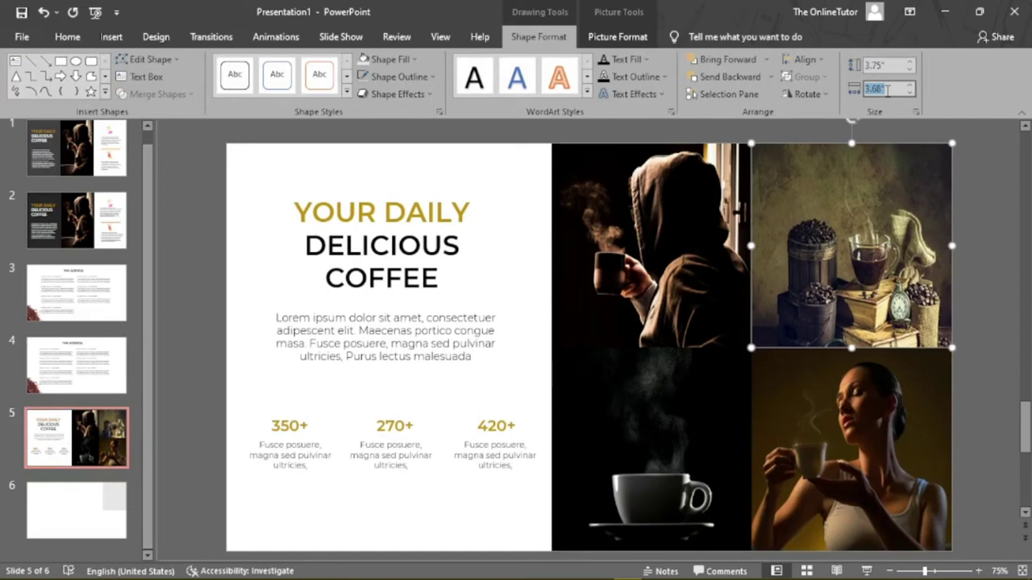
left_click(95, 450)
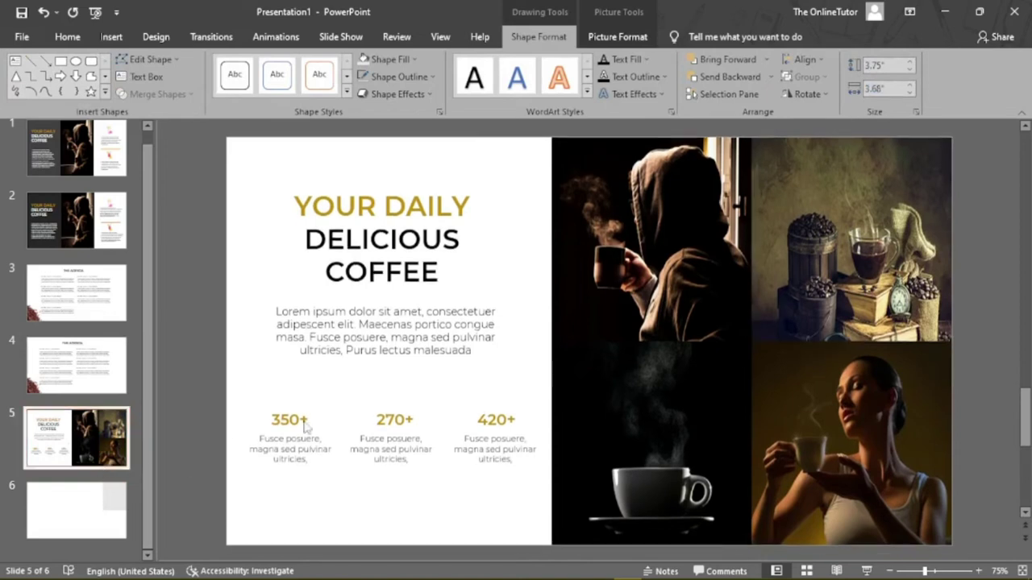
left_click(77, 510)
left_click(820, 251)
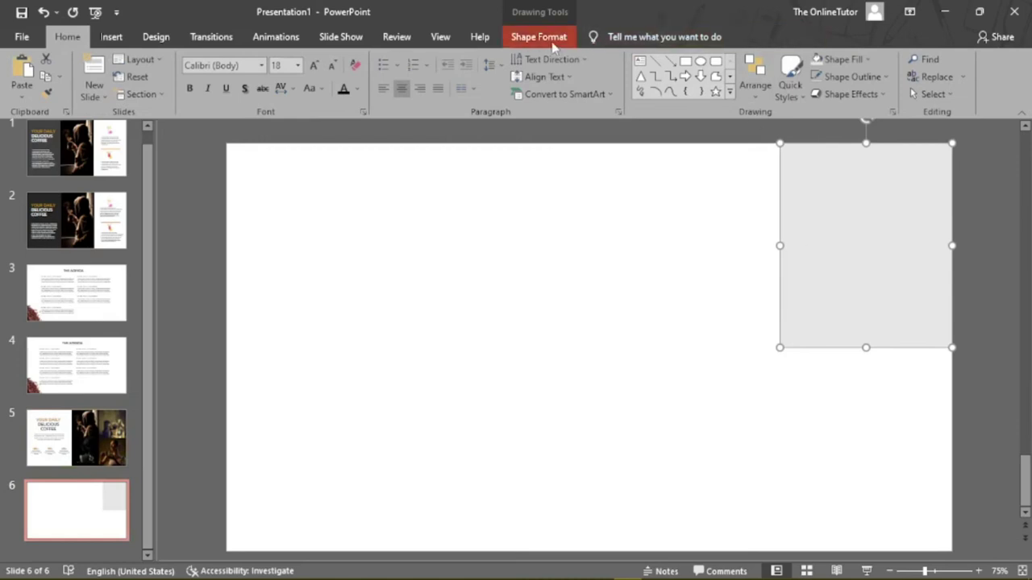
left_click(548, 38)
left_click(901, 66)
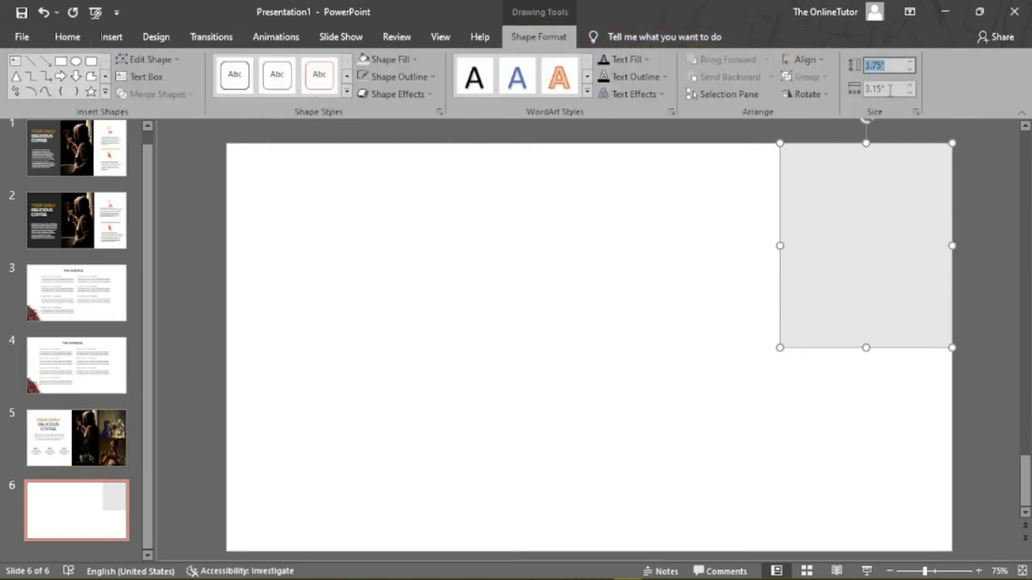
left_click(890, 89)
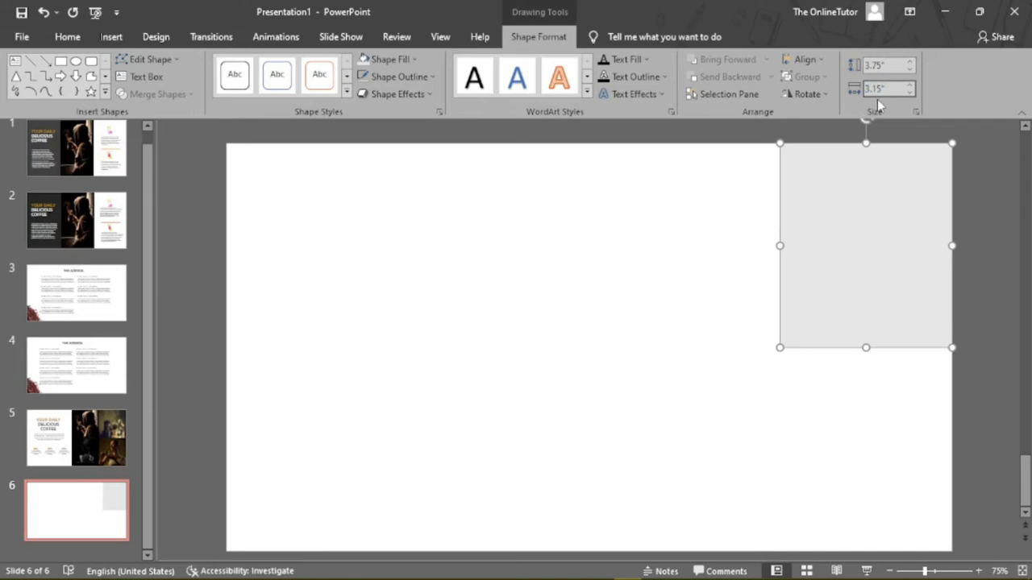
type("3")
key("Return")
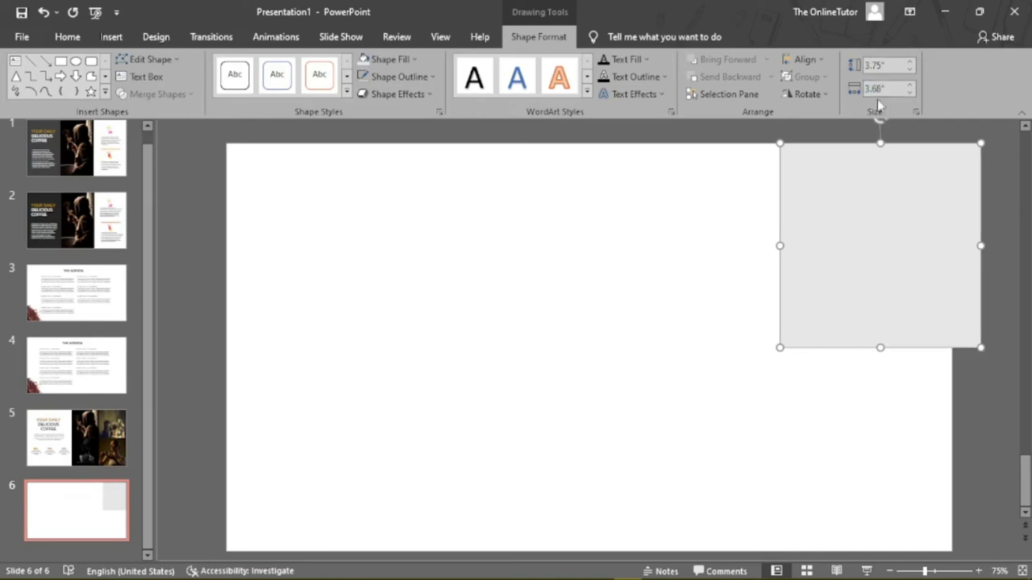
Step: Move the grey rectangle to the top-right and duplicate it into a 2x2 grid of four rectangles
left_click_drag(906, 240, 873, 228)
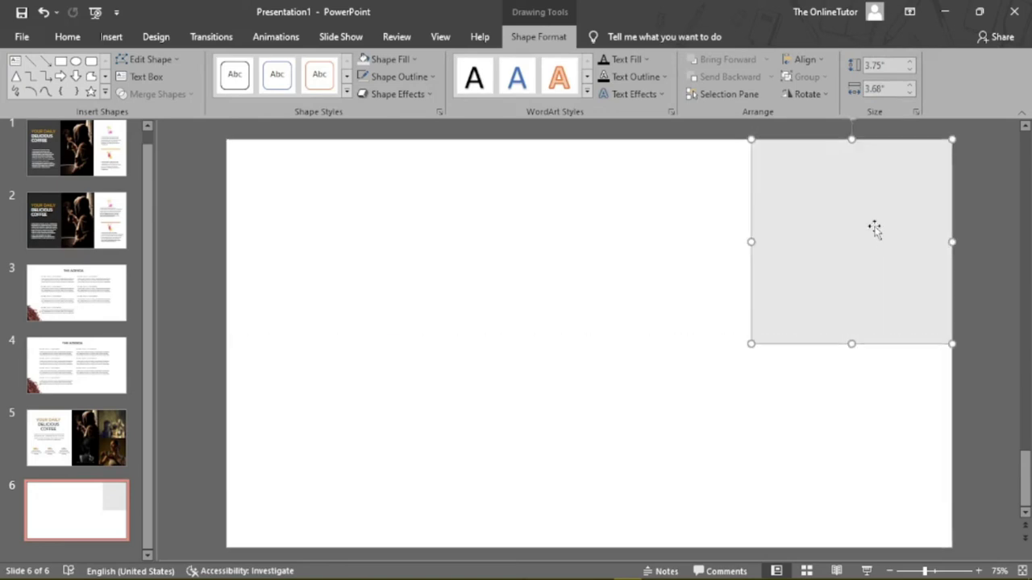
left_click(686, 258)
left_click(836, 274)
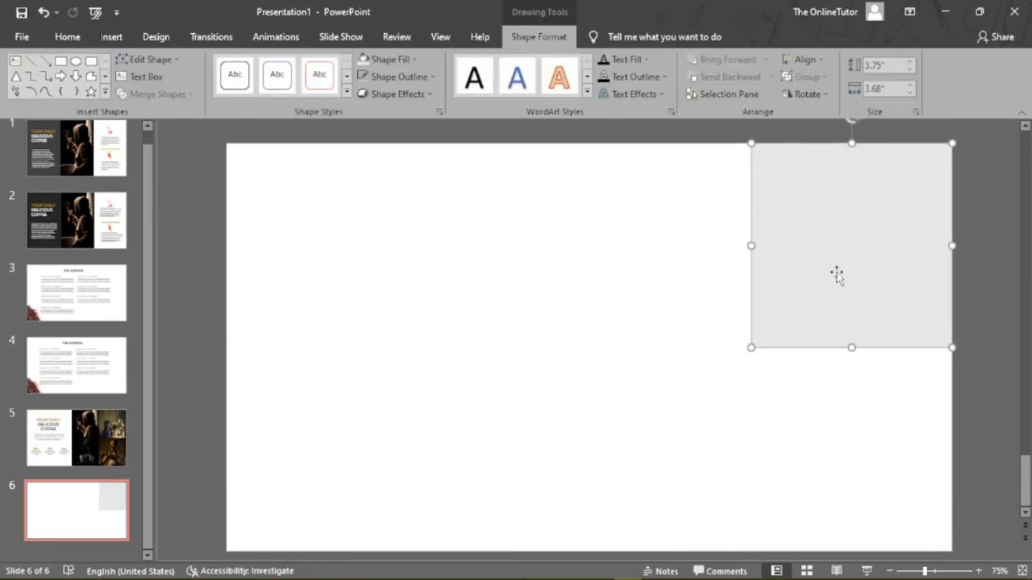
mouse_move(835, 273)
left_mouse_down()
mouse_move(822, 480)
mouse_move(836, 473)
left_mouse_up()
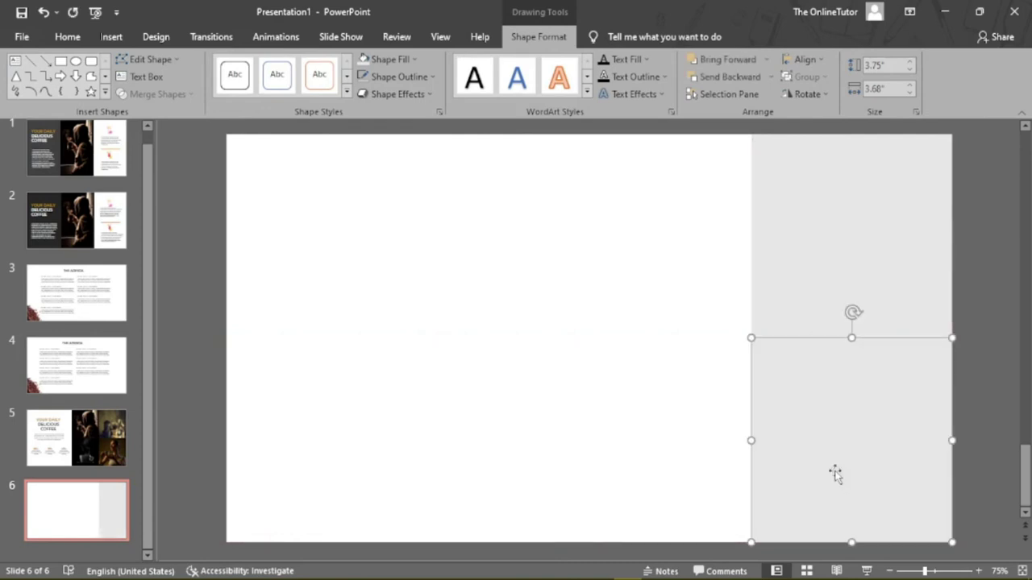
left_click_drag(713, 137, 971, 565)
left_click_drag(882, 463, 689, 465)
Step: Recolour the grid cells so light grey and darker grey alternate
left_click_drag(691, 470, 851, 451)
left_click(417, 59)
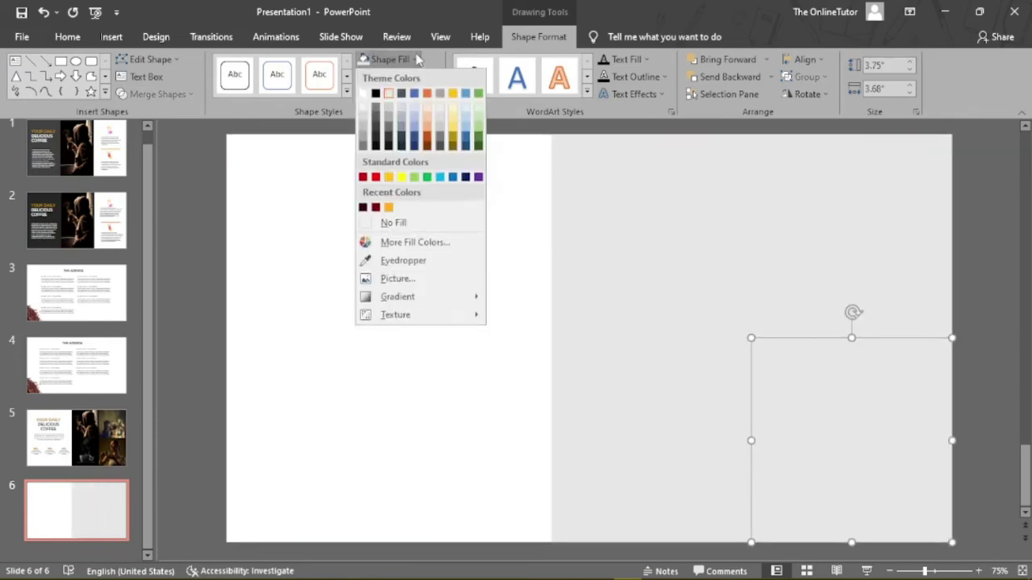
left_click(363, 120)
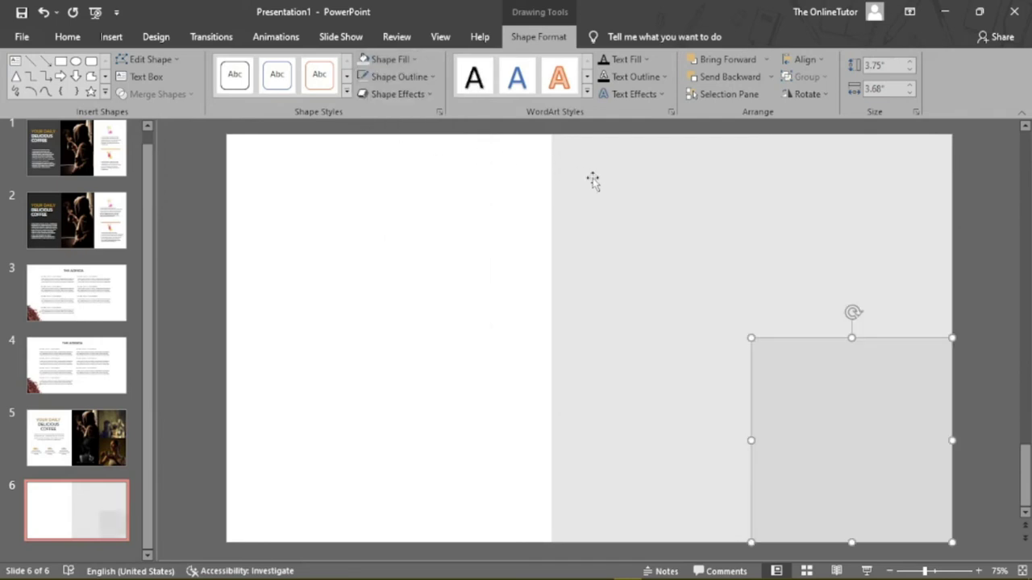
left_click(363, 59)
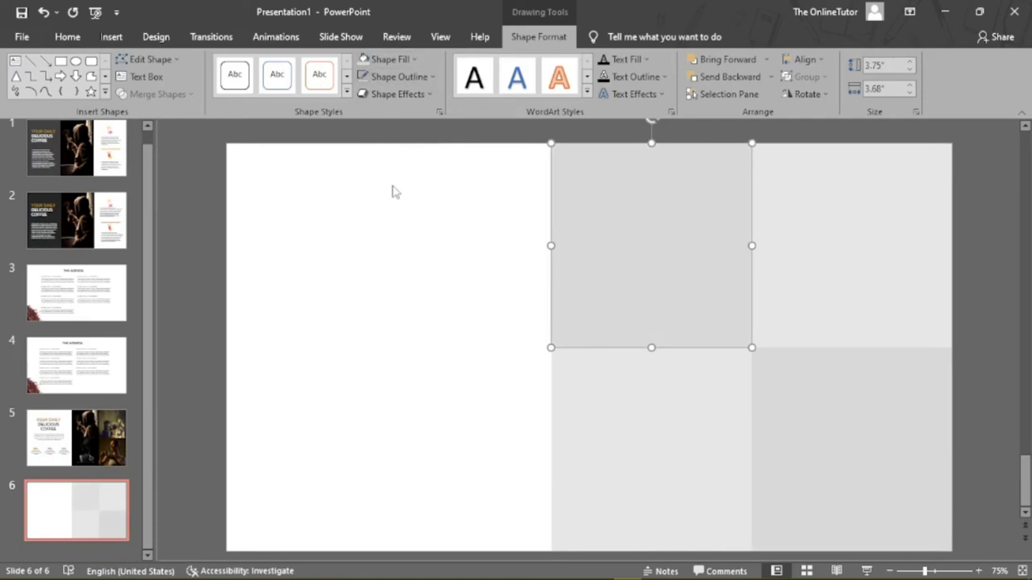
left_click(394, 239)
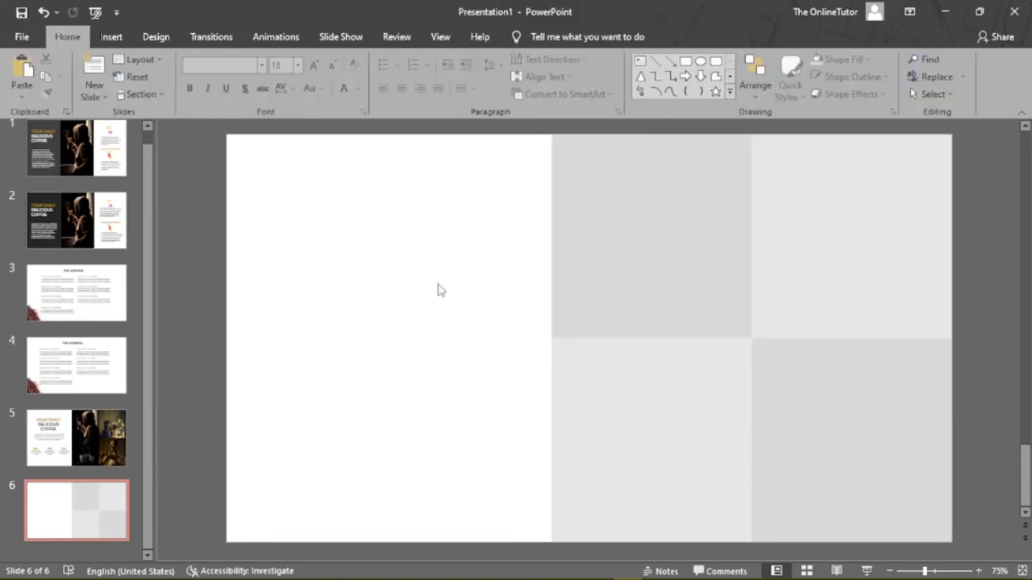
Step: Inspect the hooded-figure photo's fill and crop offsets on slide 5
left_click(76, 447)
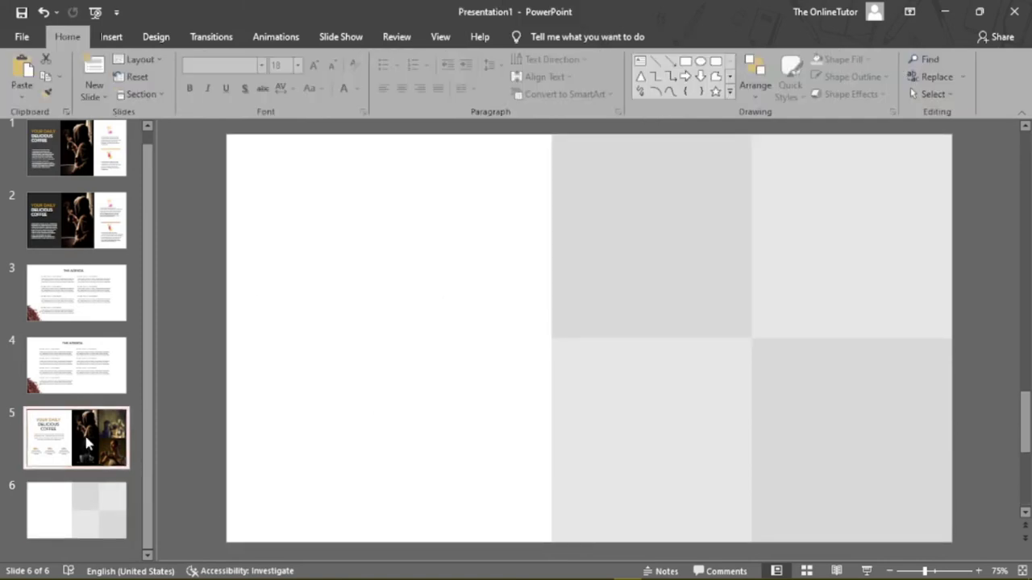
left_click(649, 218)
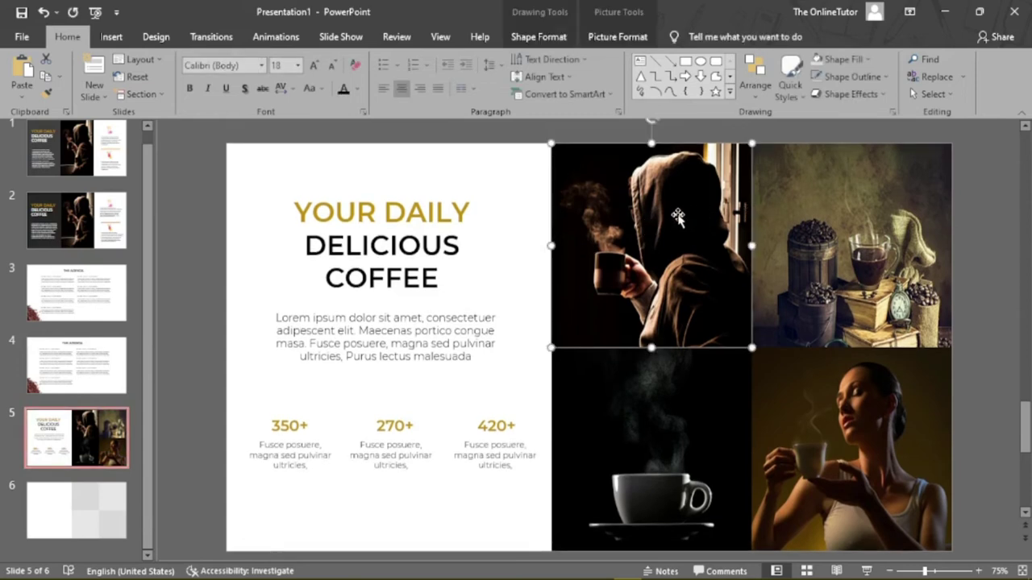
left_click(556, 38)
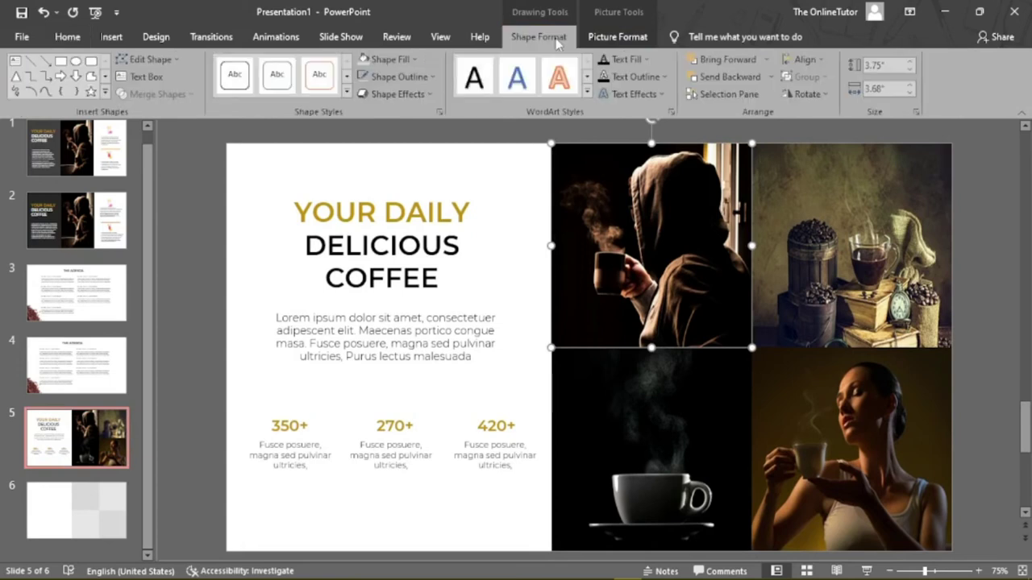
left_click(440, 113)
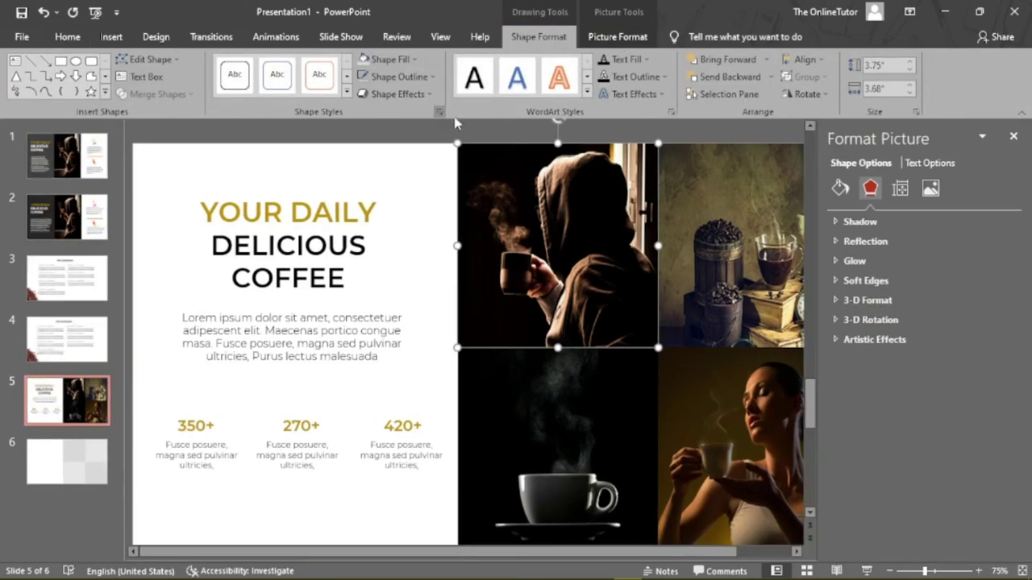
left_click(841, 189)
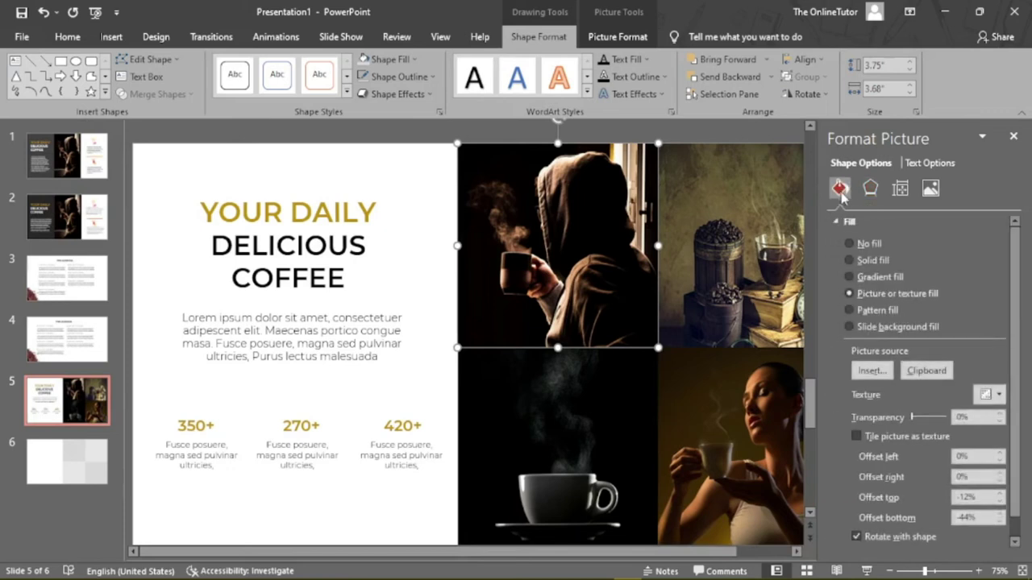
scroll(985, 407, "down", 1)
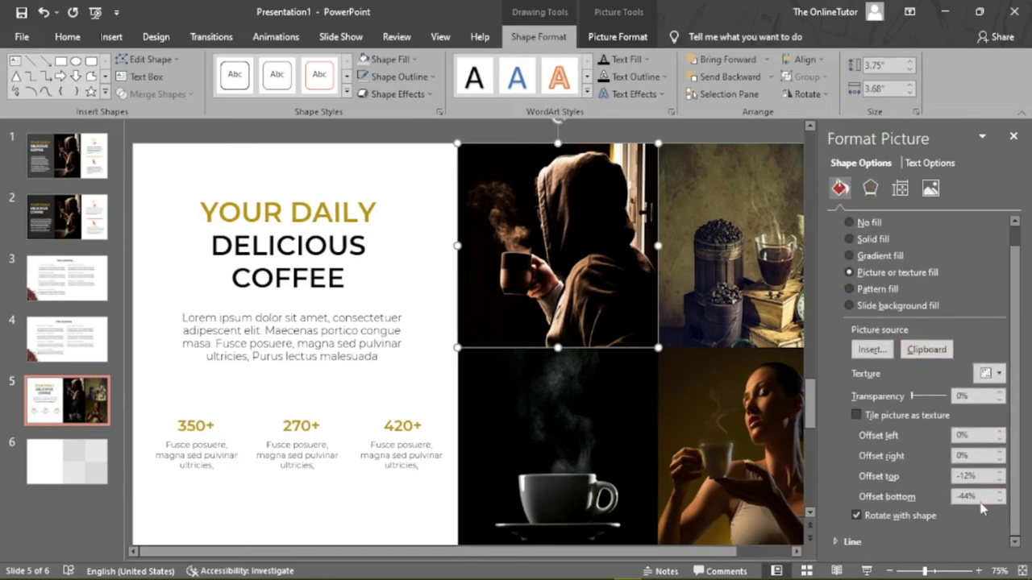
Step: Fill slide 6's top-left rectangle with the hooded-figure photo, offset −12% top and −44% bottom
left_click(77, 459)
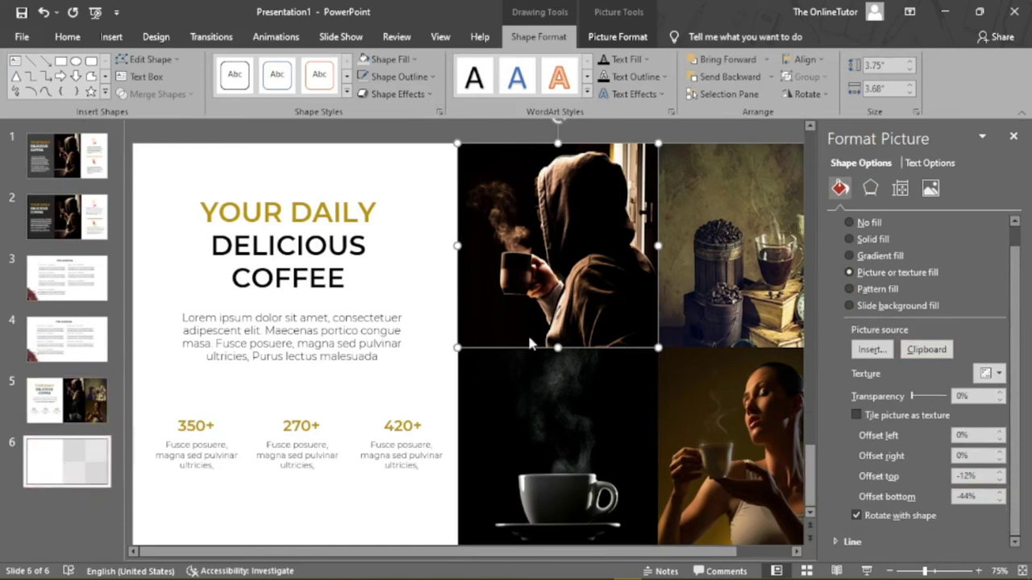
left_click(564, 290)
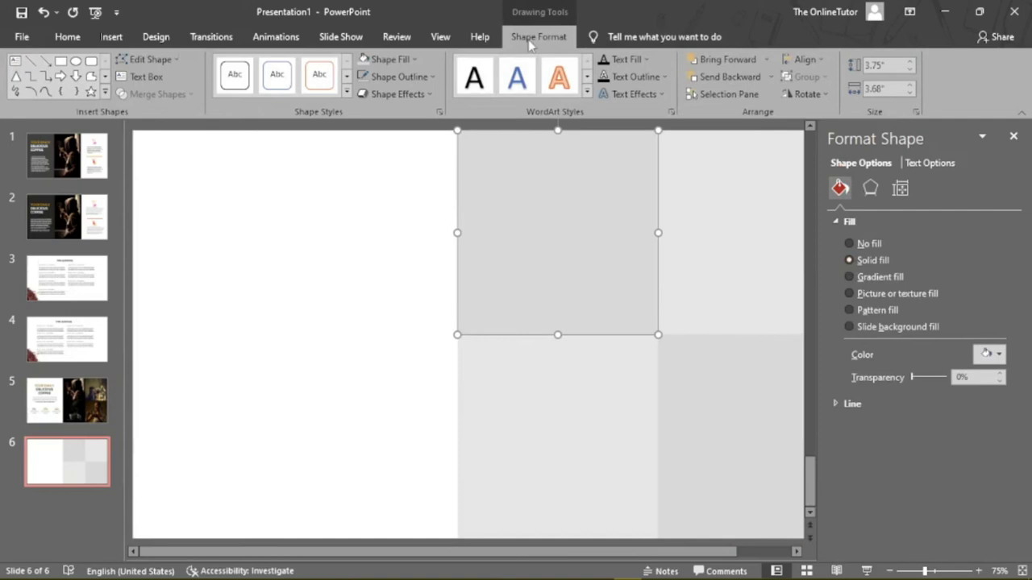
left_click(850, 294)
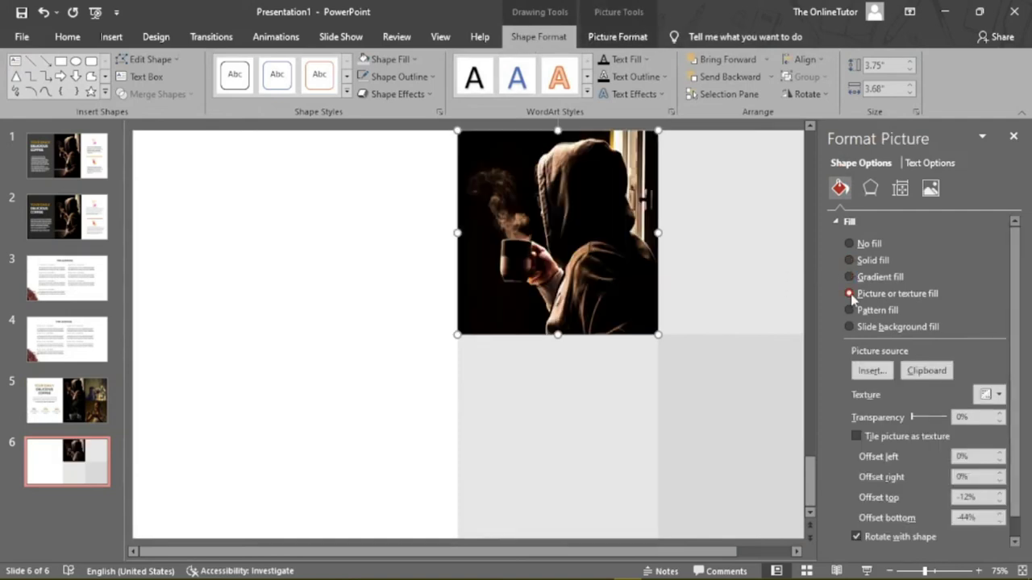
left_click(984, 516)
left_click(984, 497)
left_click(373, 405)
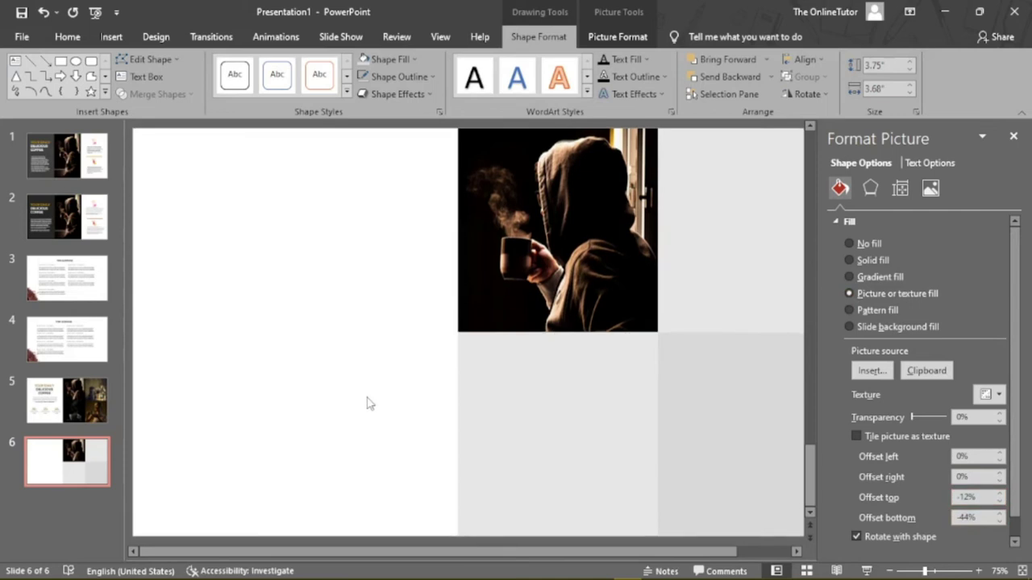
Step: Read the coffee-grinder photo's crop offset values on slide 5
left_click(65, 409)
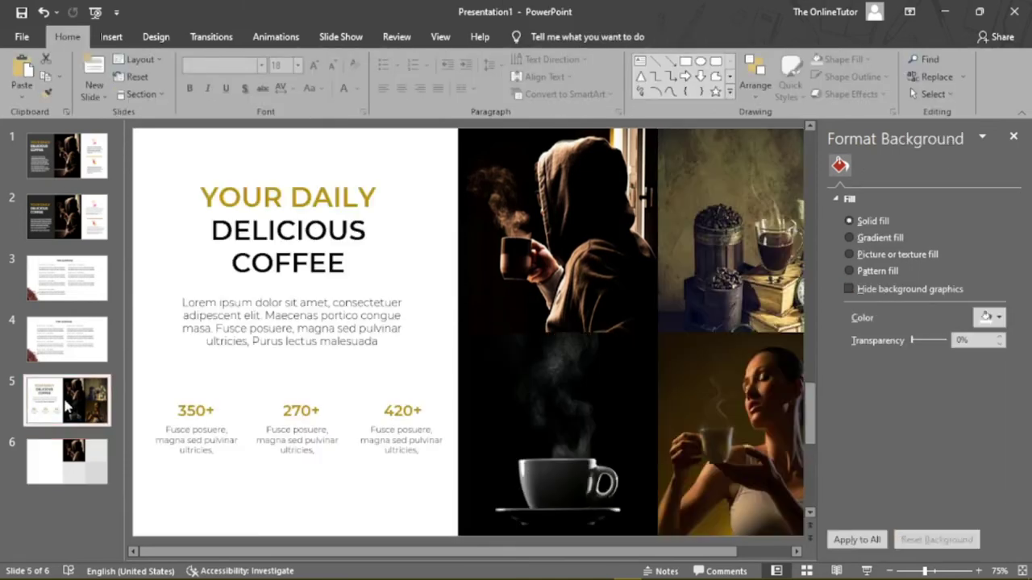
left_click(735, 262)
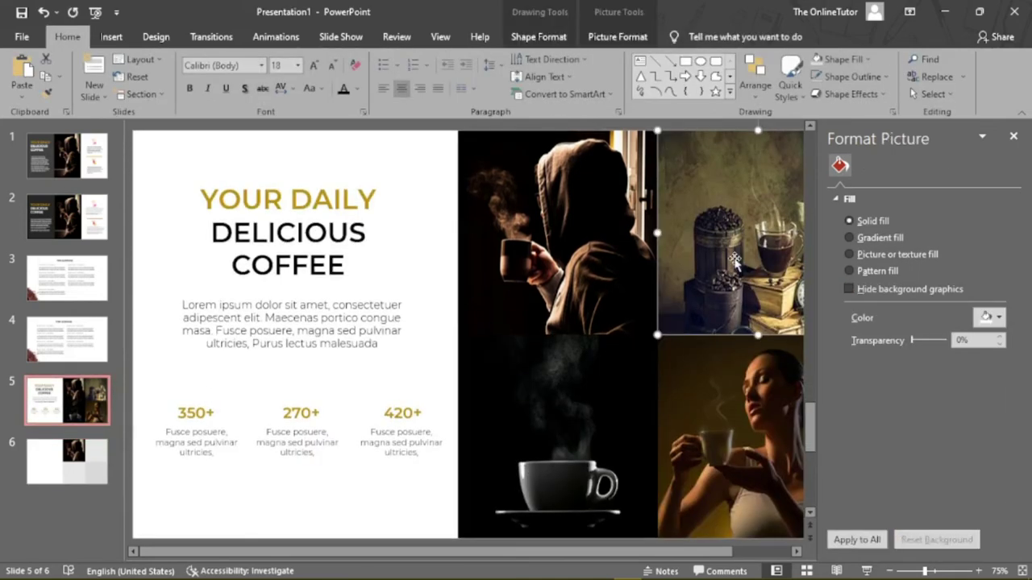
left_click(840, 188)
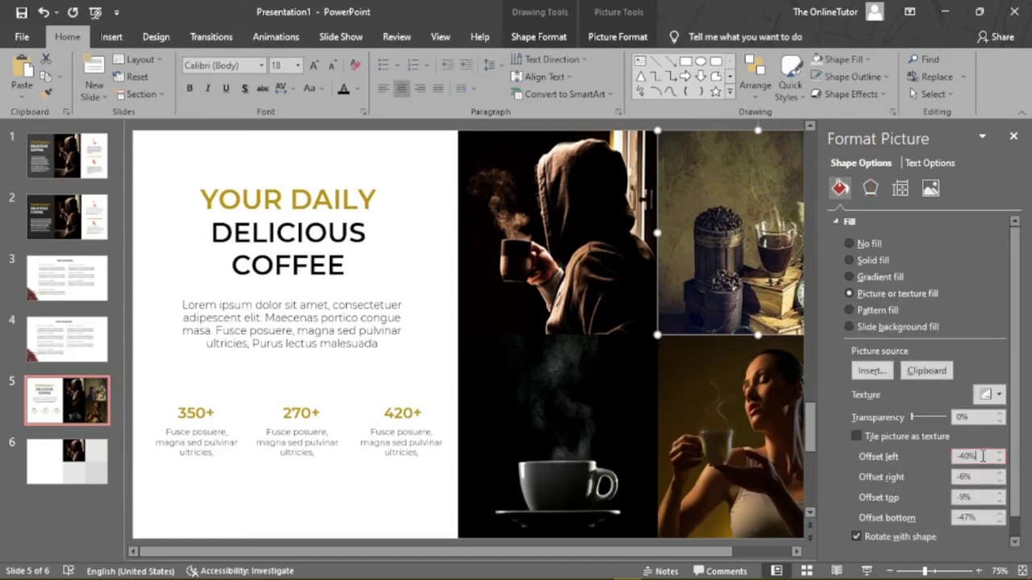
left_click(976, 477)
left_click(980, 495)
left_click(983, 517)
key("Return")
left_click(407, 274)
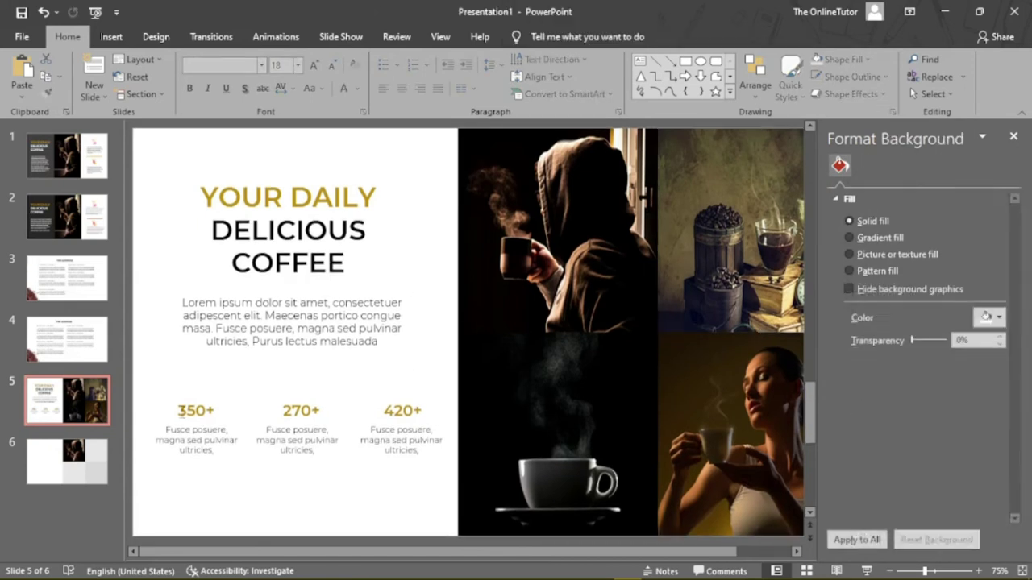
Step: Fill slide 6's top-right rectangle with the coffee-grinder photo
left_click(71, 455)
left_click(705, 271)
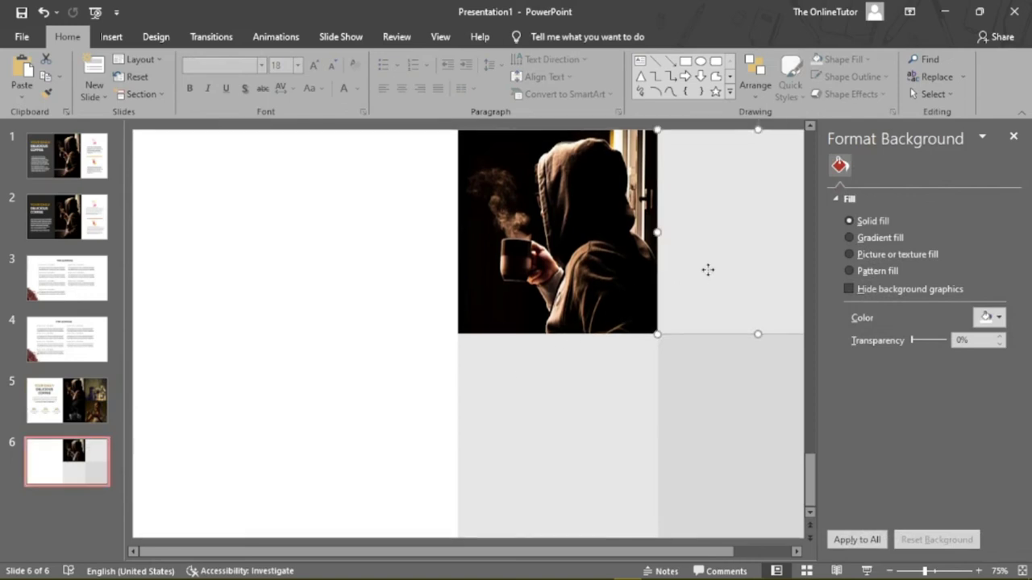
left_click(849, 293)
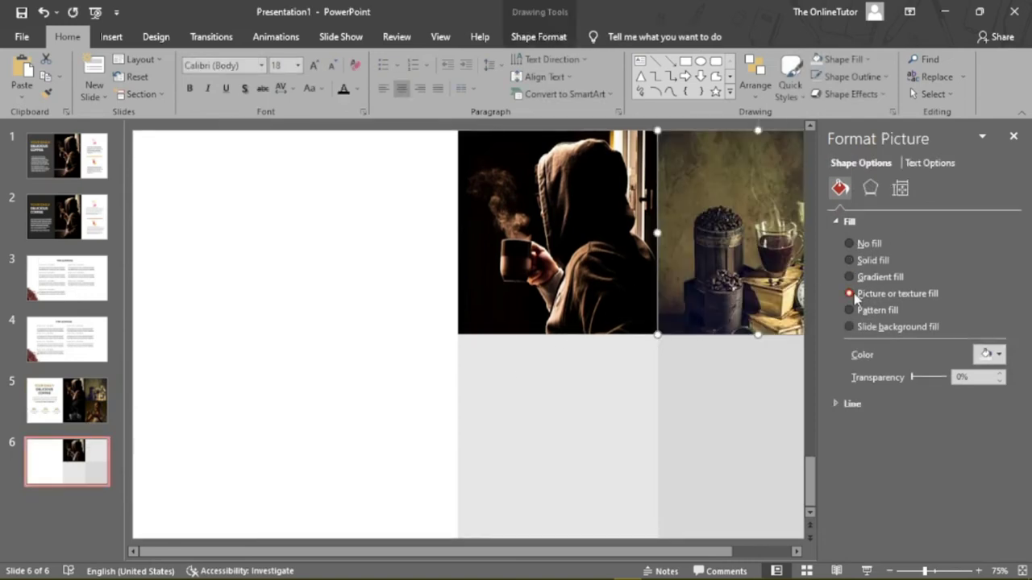
left_click(1013, 136)
left_click(997, 258)
left_click(865, 266)
left_click(716, 282)
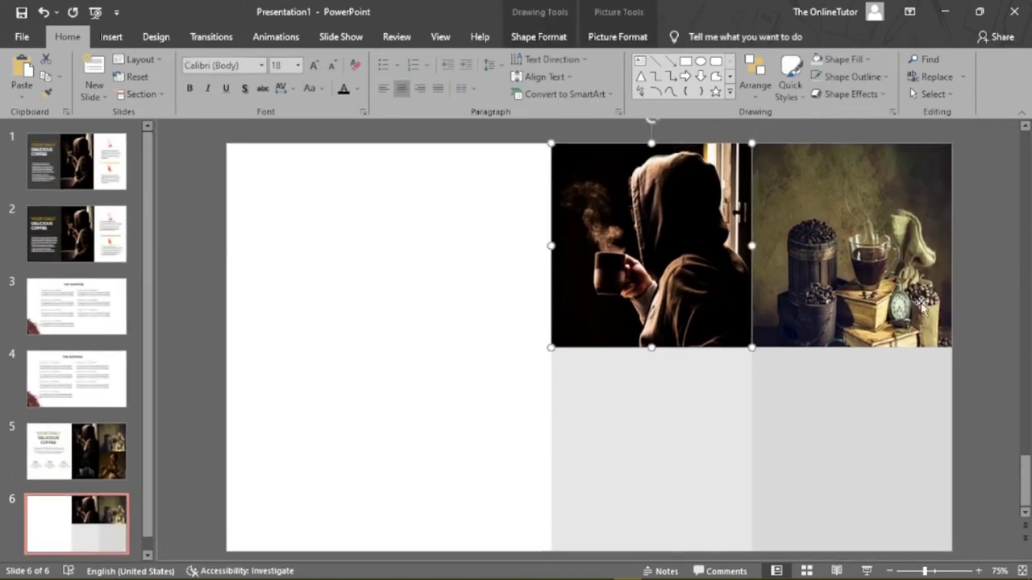
left_click(886, 300)
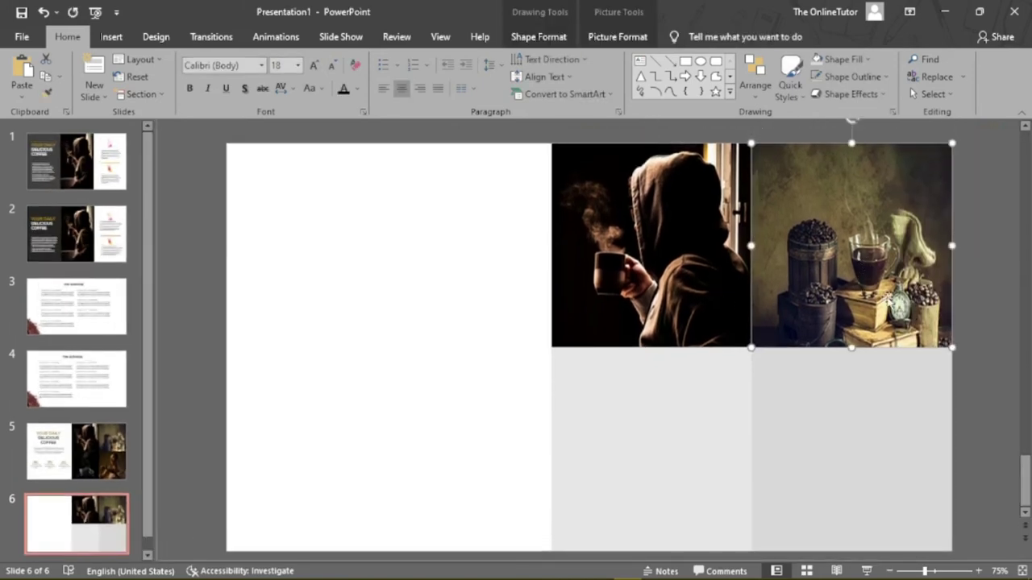
Step: Set the top-right photo's offsets to −40% left, −6% right, −9% top and −47% bottom
left_click(546, 38)
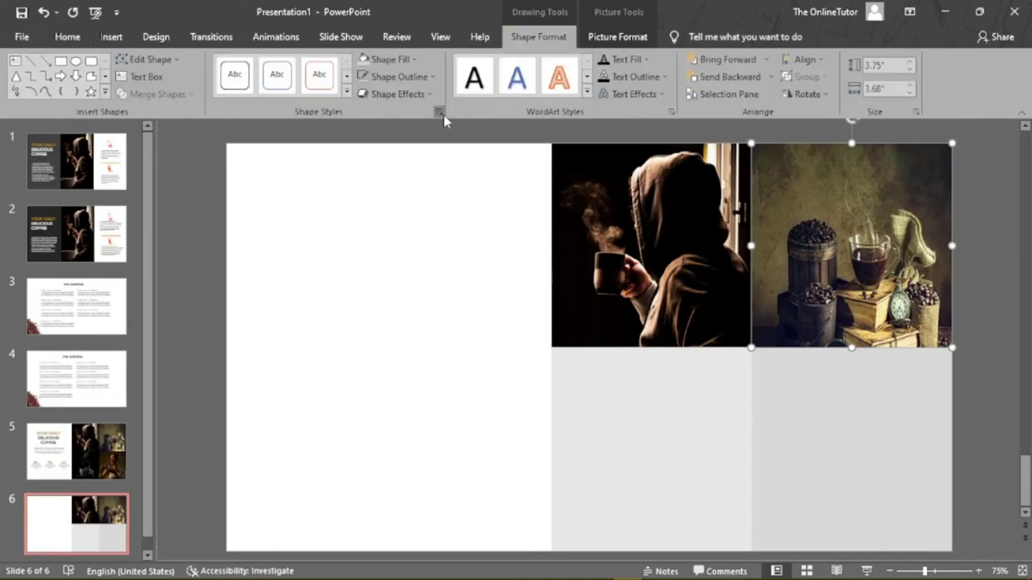
left_click(439, 112)
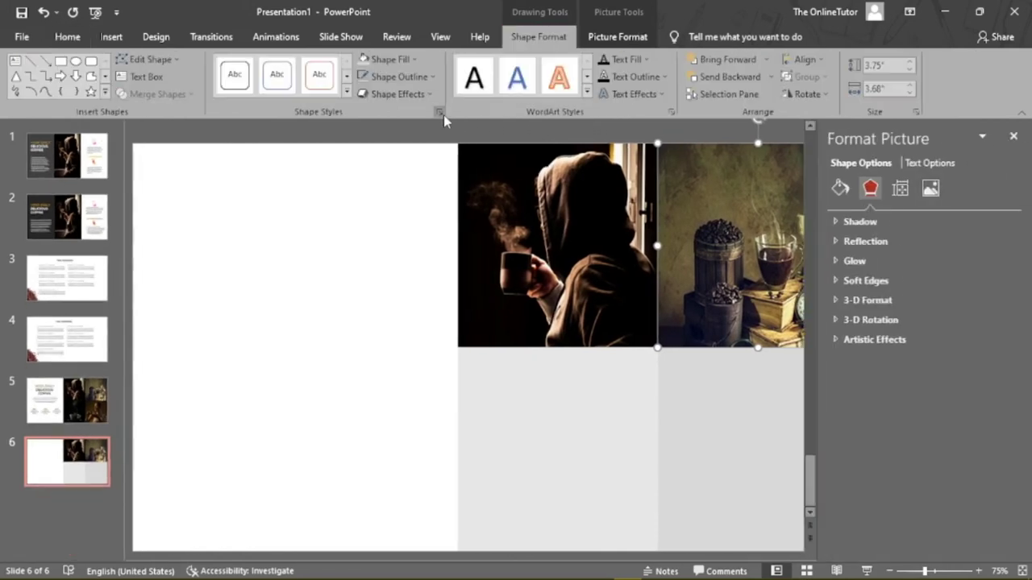
left_click(841, 189)
left_click_drag(729, 552, 788, 554)
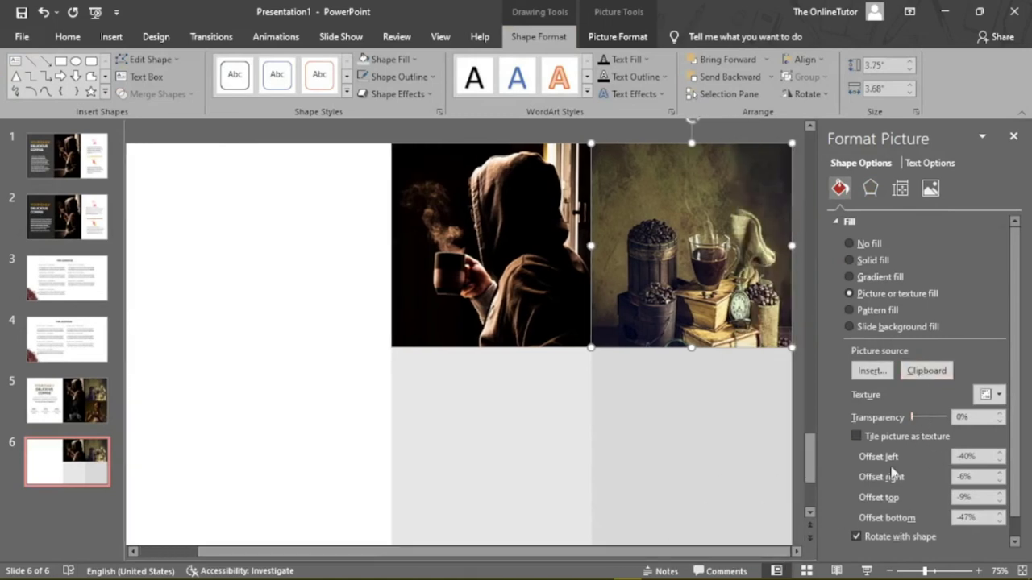
left_click(978, 455)
left_click(979, 477)
double_click(973, 497)
left_click(985, 516)
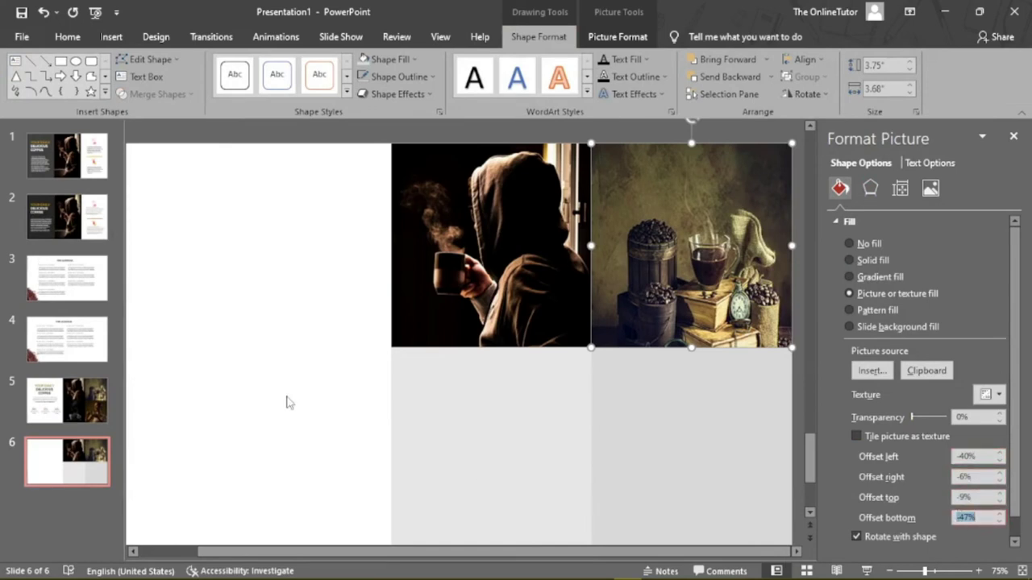
left_click(236, 373)
Step: Read the steaming-cup photo's offsets on slide 5: −43% top and −12% bottom
scroll(460, 419, "up", 3)
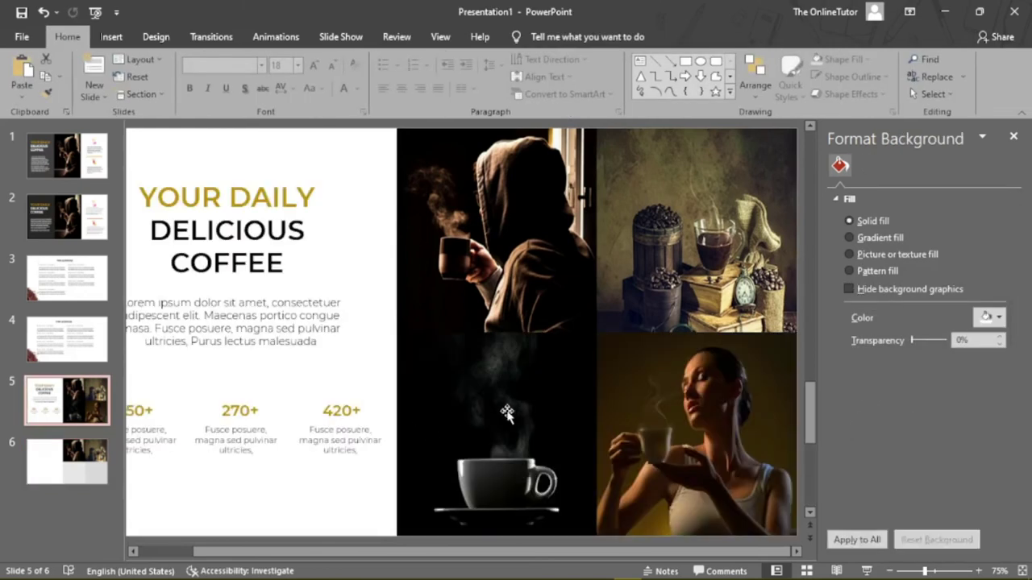
left_click(507, 414)
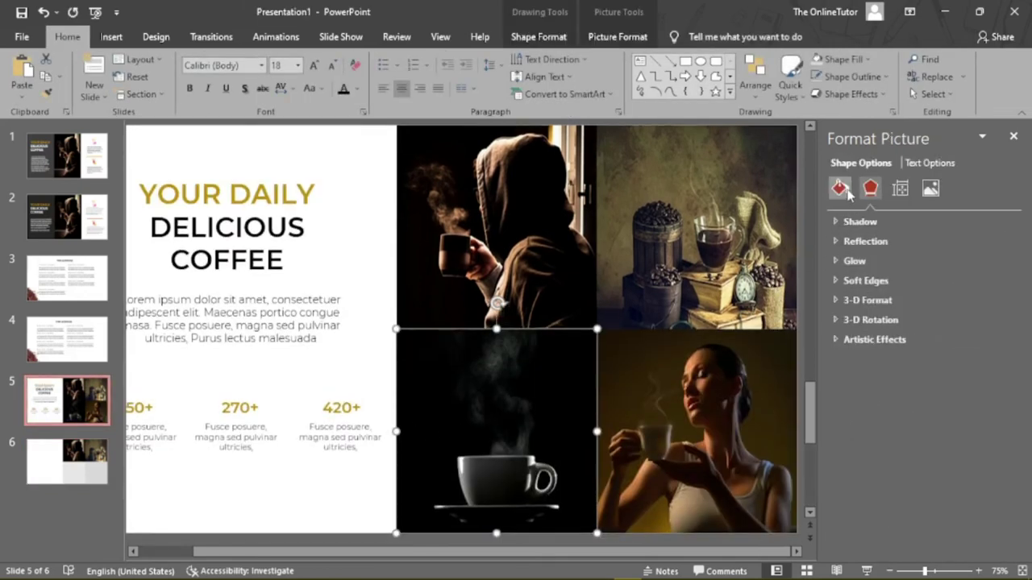
left_click(842, 189)
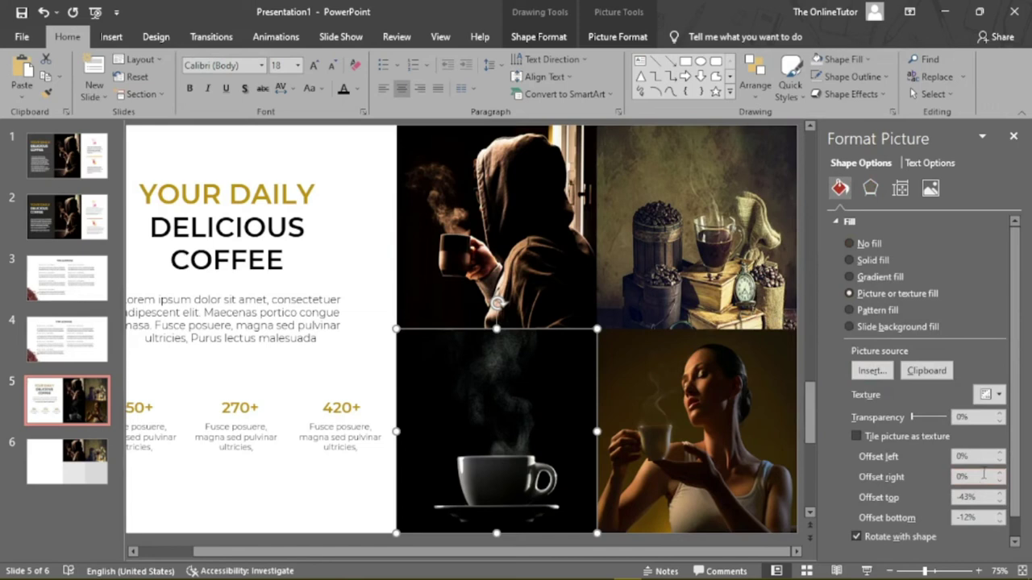
left_click(970, 497)
left_click_drag(985, 518, 948, 518)
Step: Fill slide 6's bottom-left rectangle with the steaming-cup photo, offset −43% top and −12% bottom
left_click(89, 472)
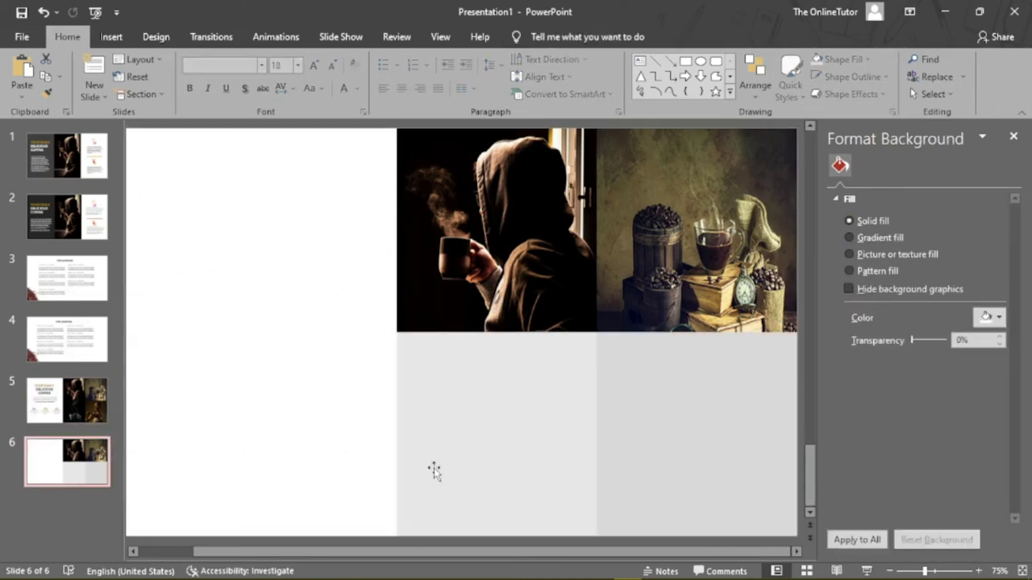
left_click(466, 457)
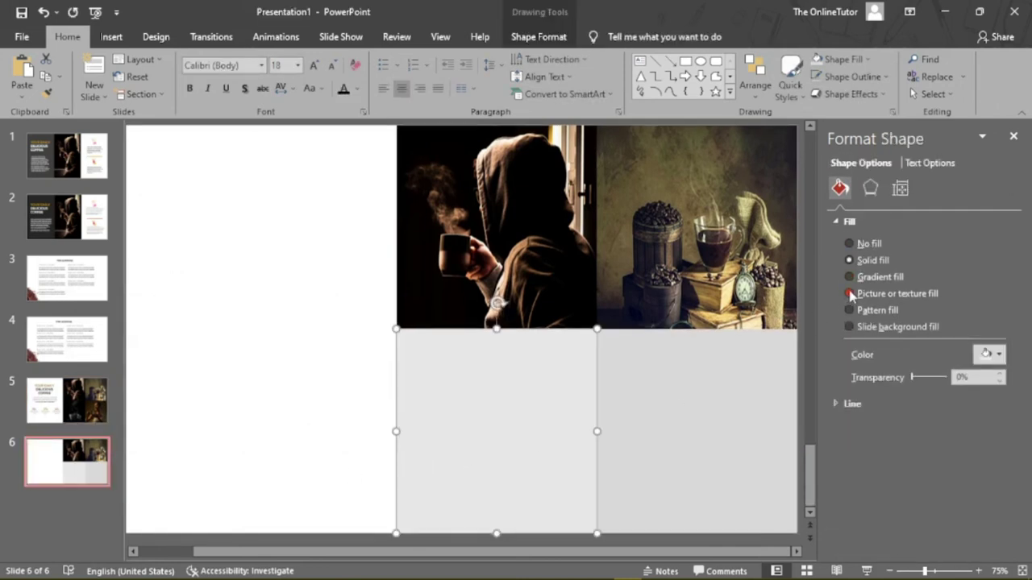
left_click(851, 294)
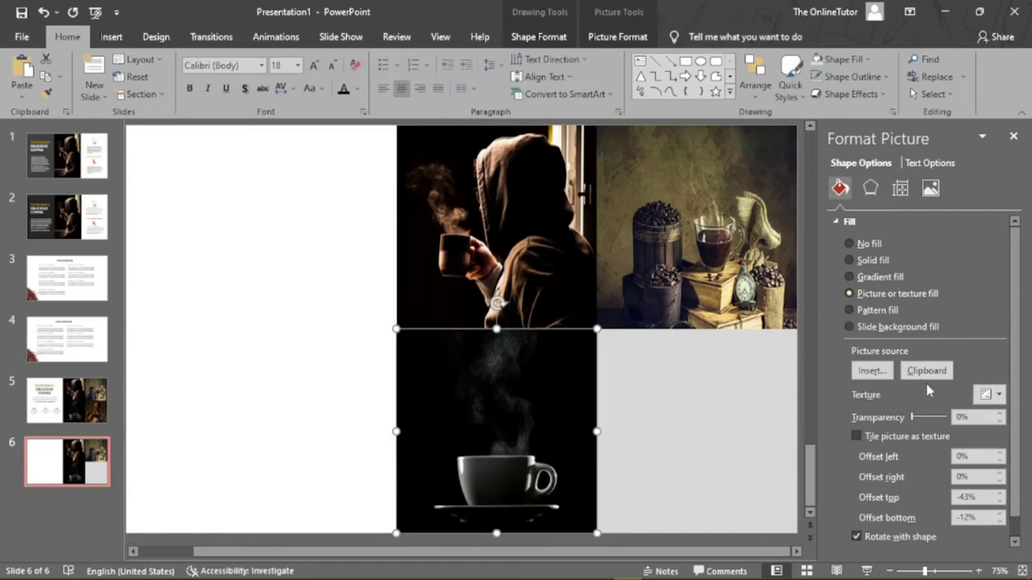
mouse_move(980, 497)
left_mouse_down()
mouse_move(950, 501)
mouse_move(950, 517)
left_mouse_up()
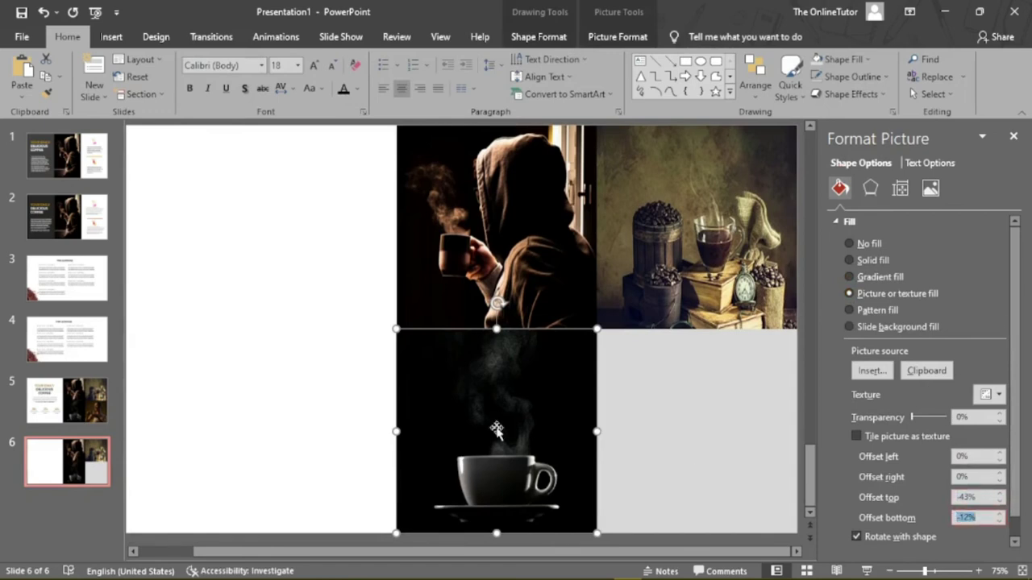
left_click(234, 338)
Step: Check the woman-with-cup photo's offsets on slide 5, including −25% left
left_click(638, 395)
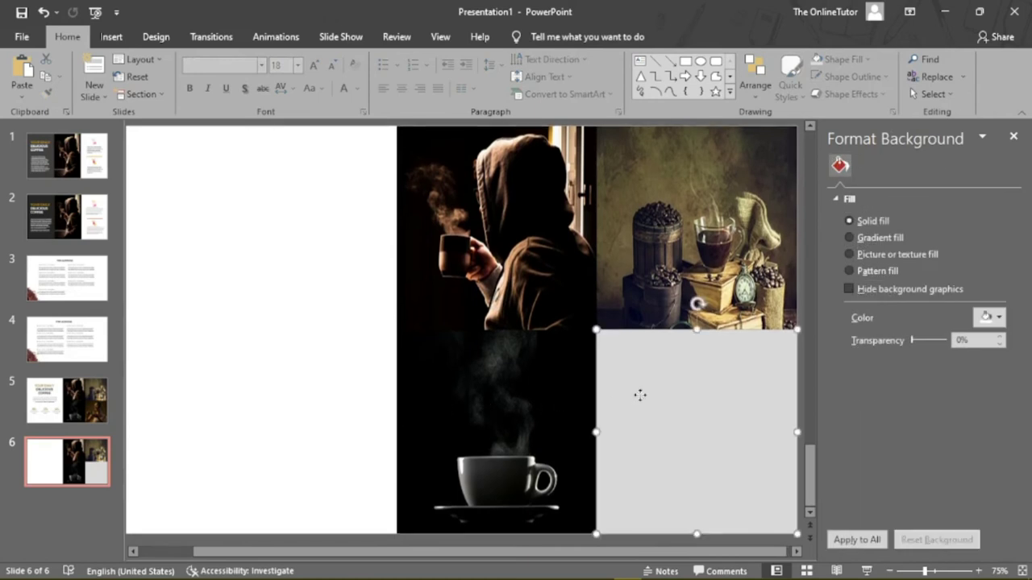
left_click(71, 418)
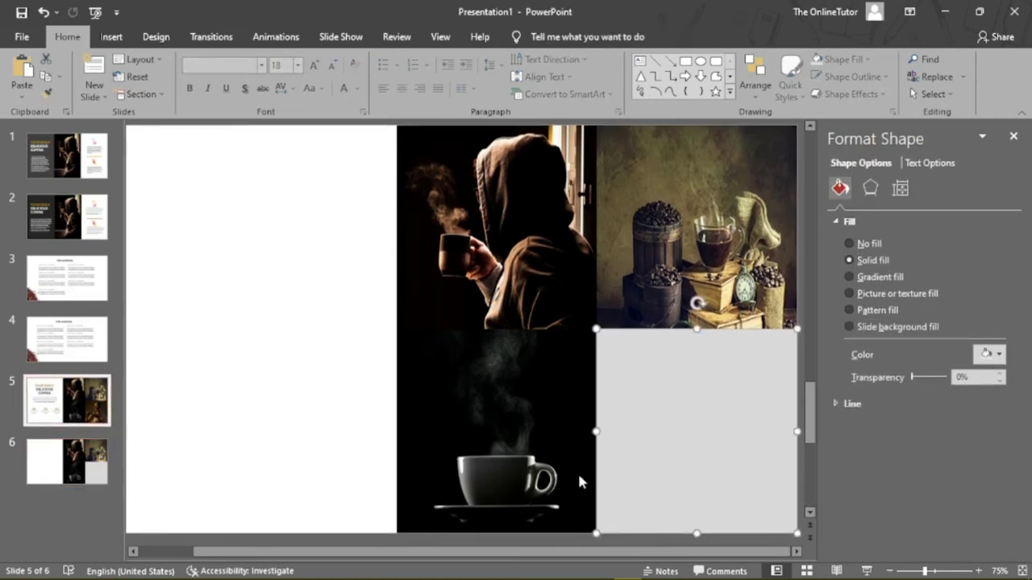
left_click(686, 439)
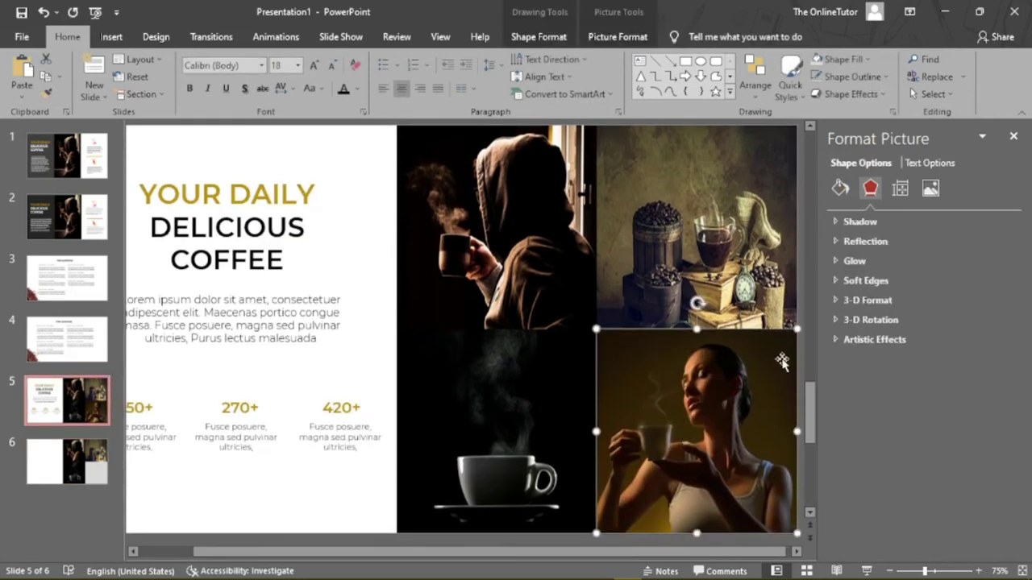
left_click(841, 188)
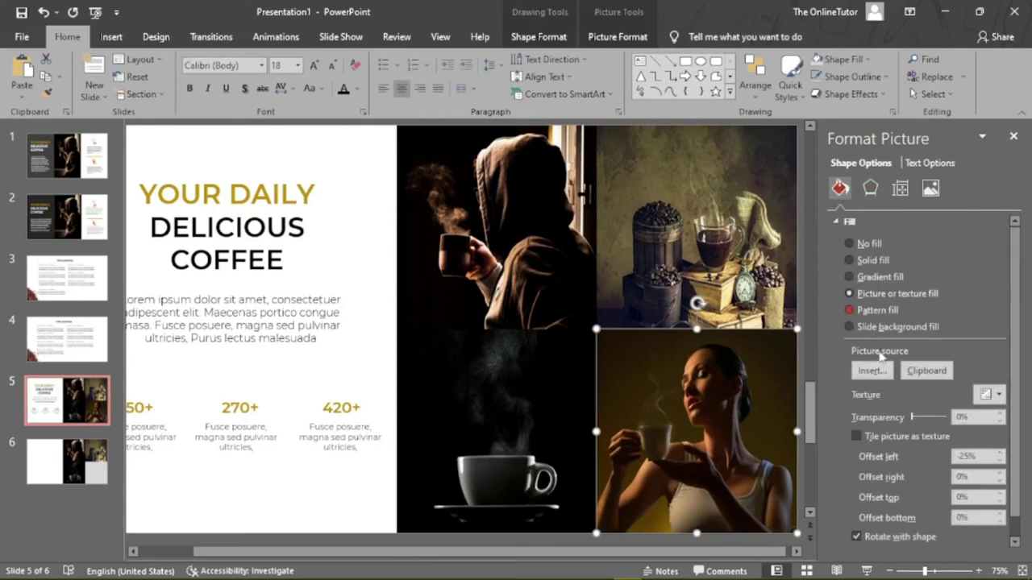
left_click_drag(977, 457, 957, 463)
left_click(972, 478)
left_click(973, 494)
left_click(976, 516)
Step: Fill slide 6's bottom-right square with the woman-with-cup photo, offset −25% left
left_click(84, 465)
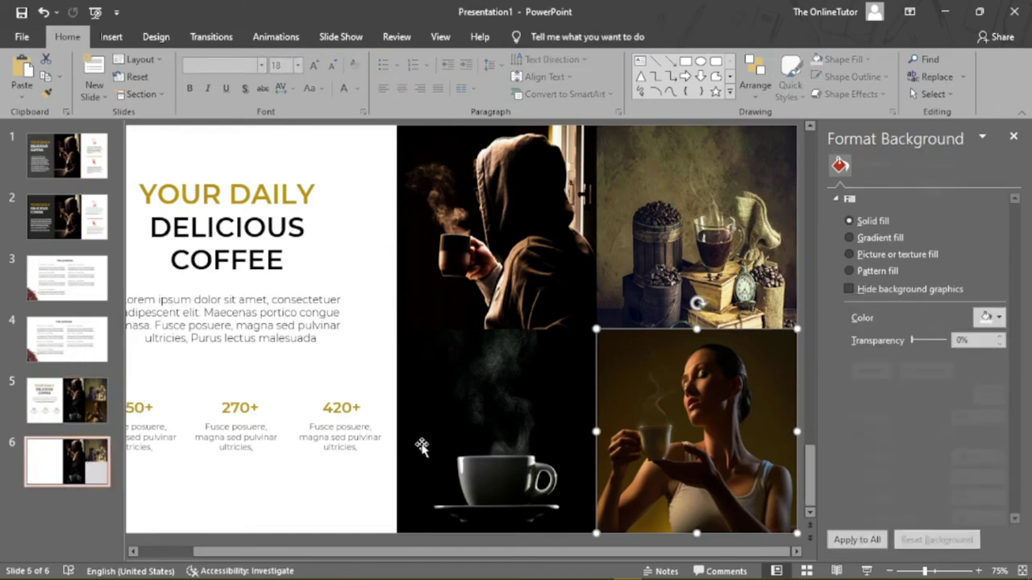
left_click(676, 428)
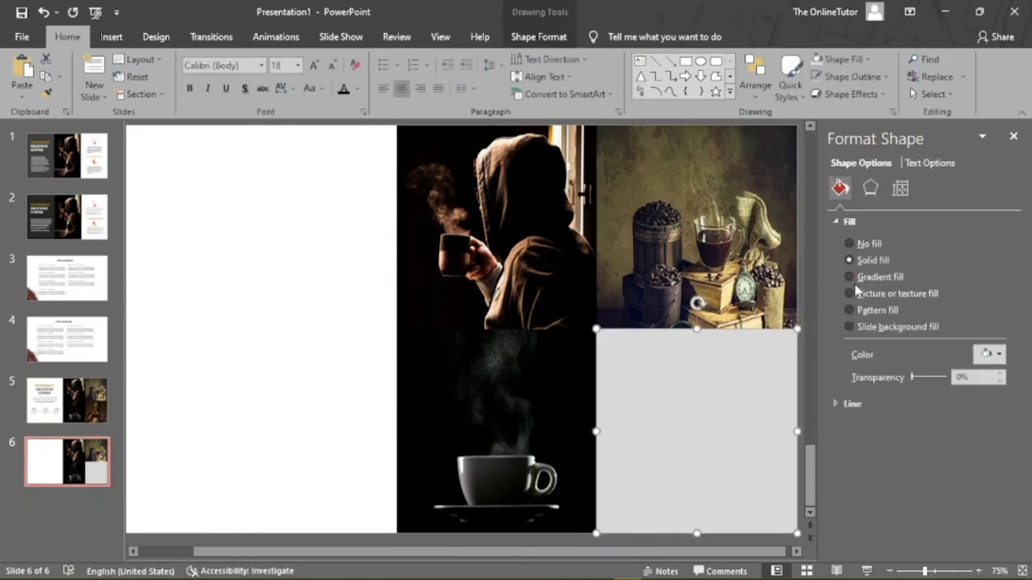
left_click(850, 293)
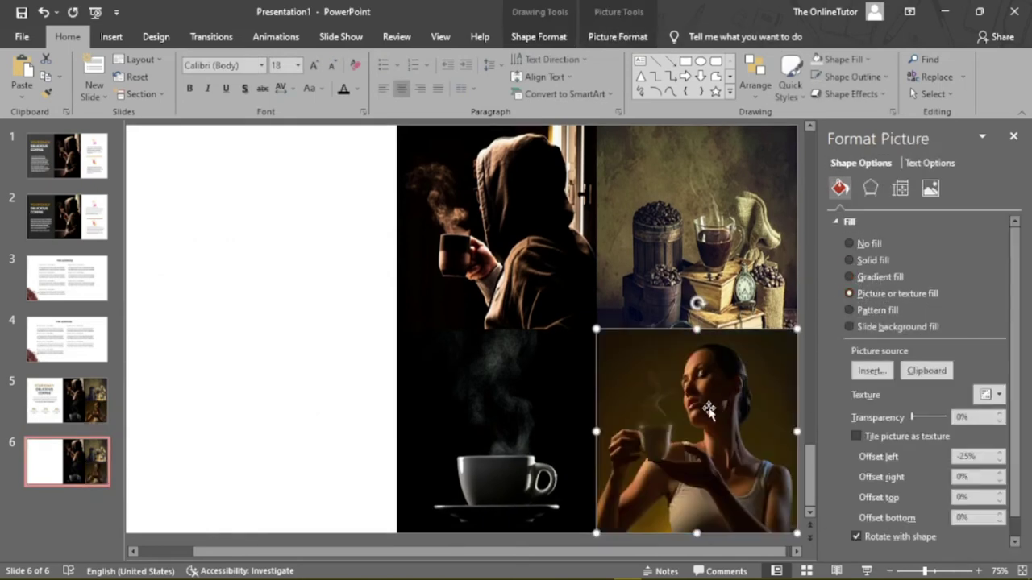
double_click(963, 457)
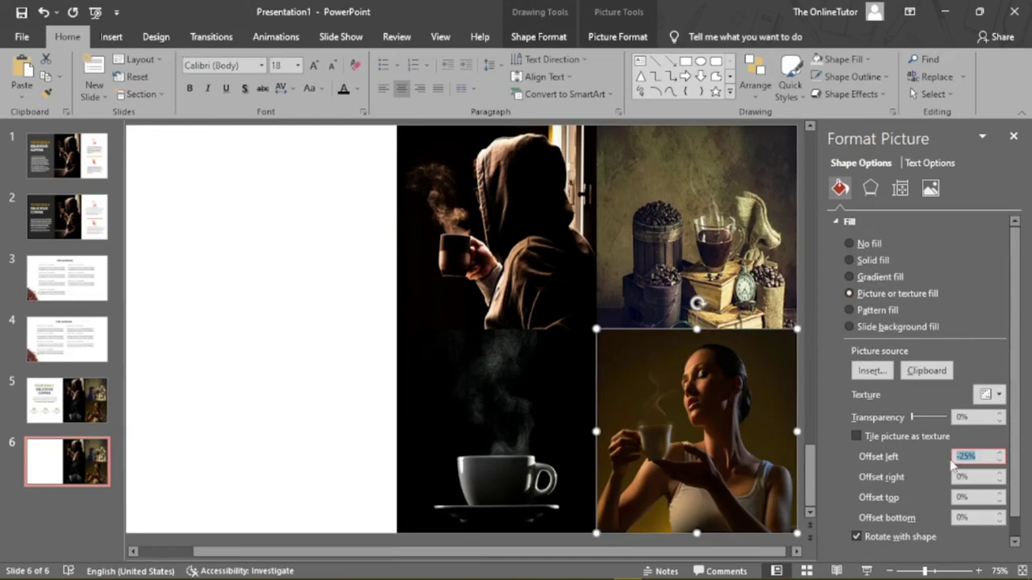
left_click(1012, 138)
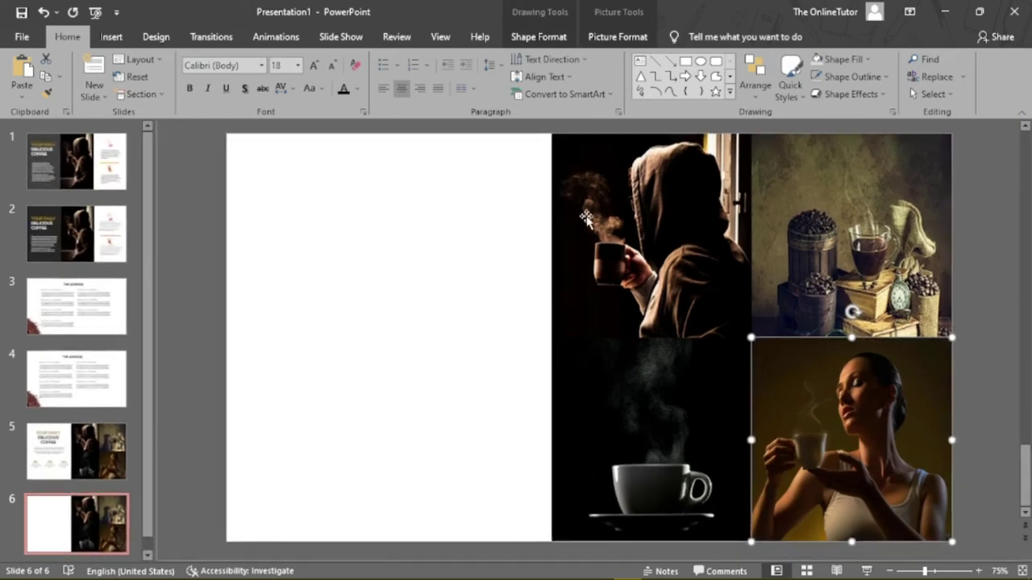
left_click(205, 396)
left_click(104, 459)
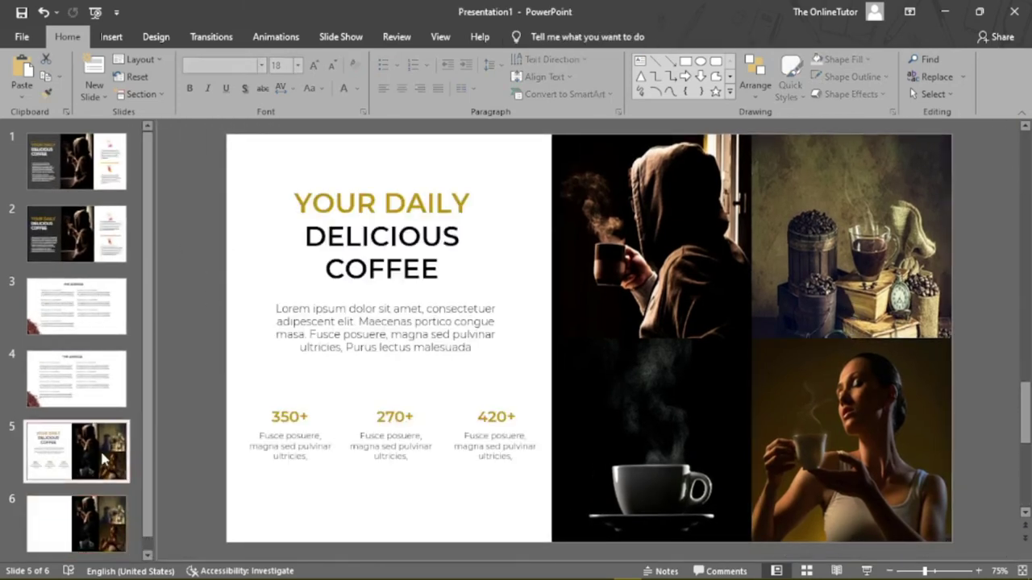
left_click(98, 529)
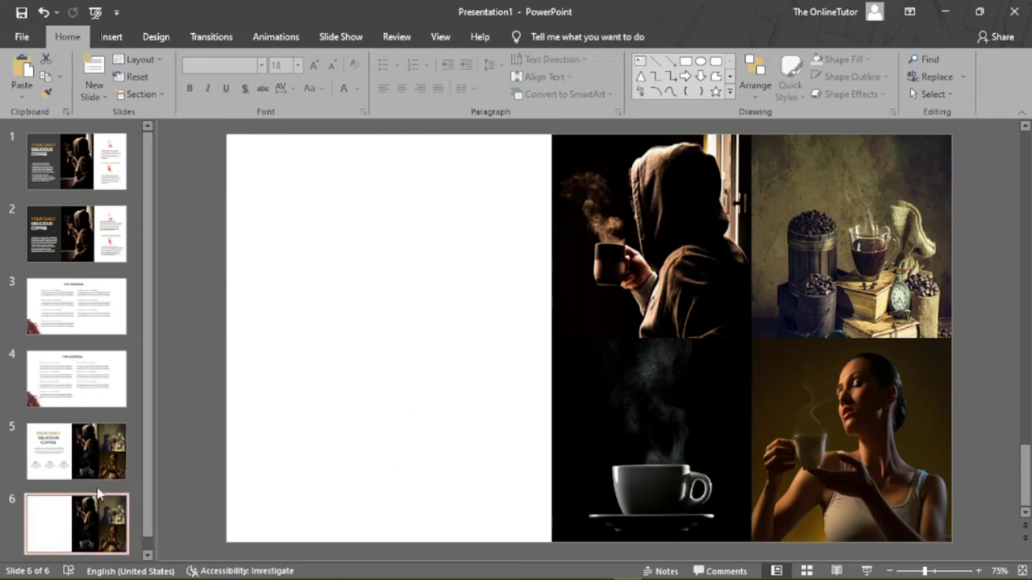
left_click(97, 446)
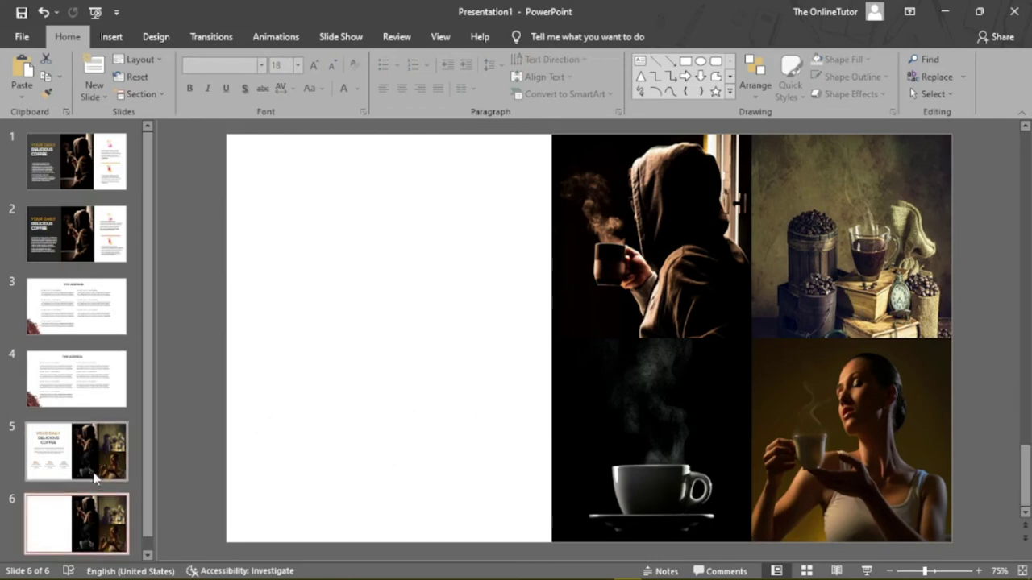
left_click(89, 449)
left_click(87, 444)
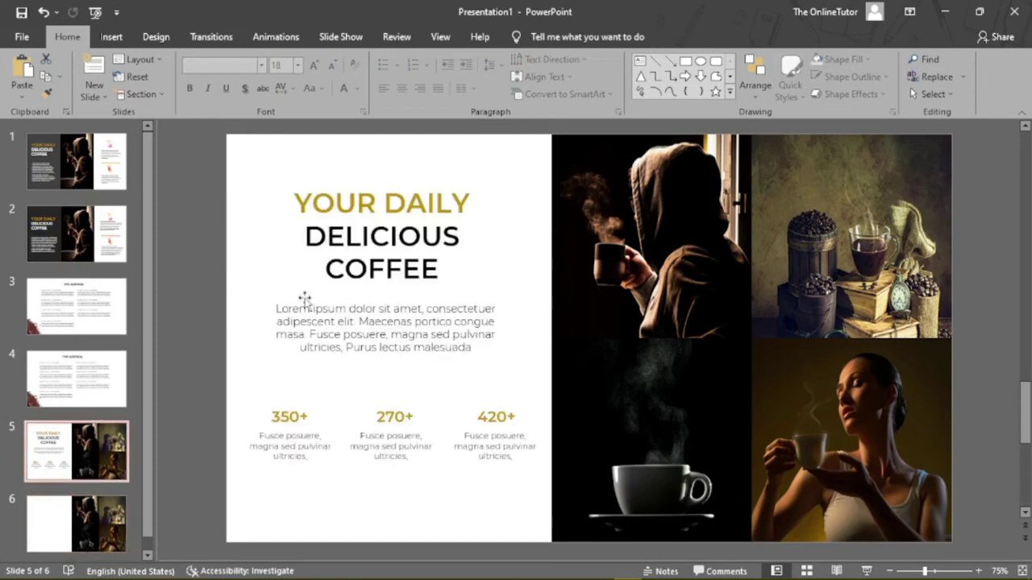
left_click(384, 206)
left_click_drag(439, 268, 295, 197)
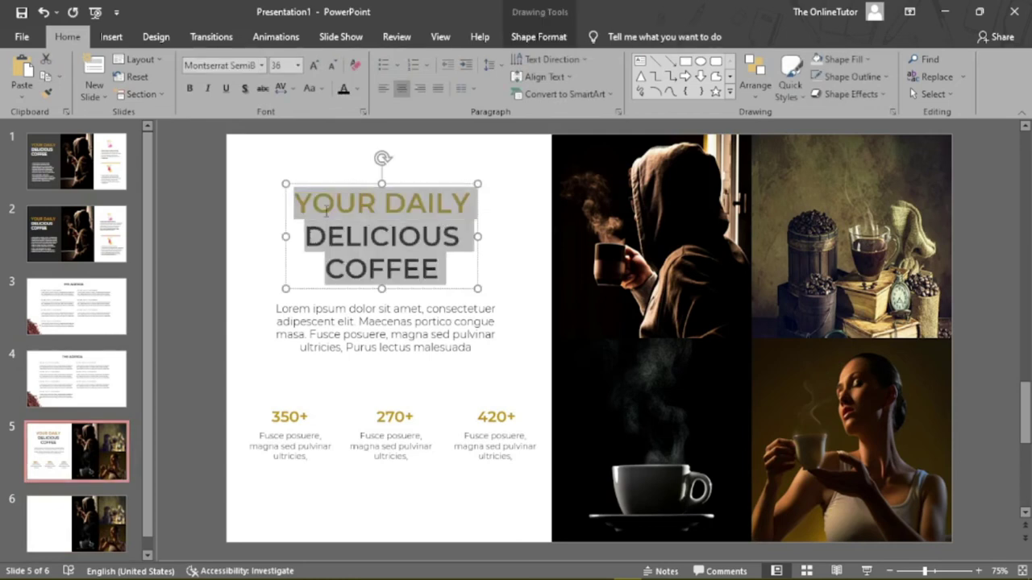
left_click(203, 249)
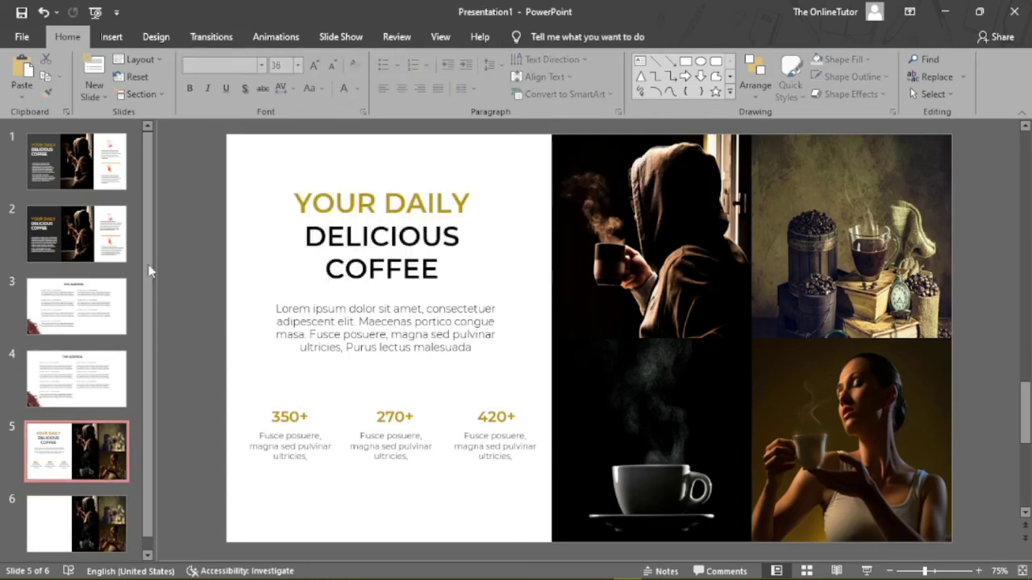
left_click(73, 236)
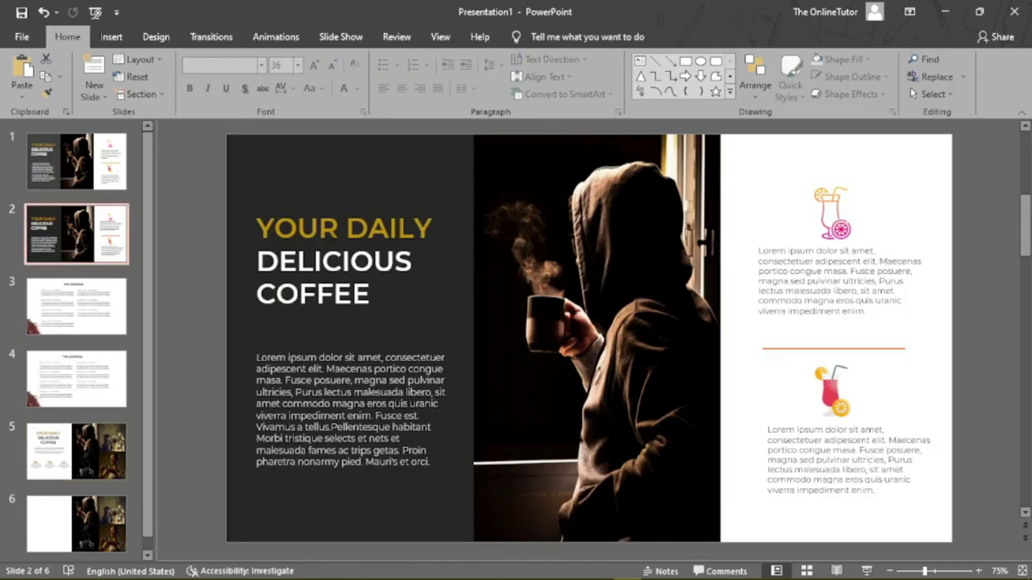
left_click(342, 228)
key("ctrl+a")
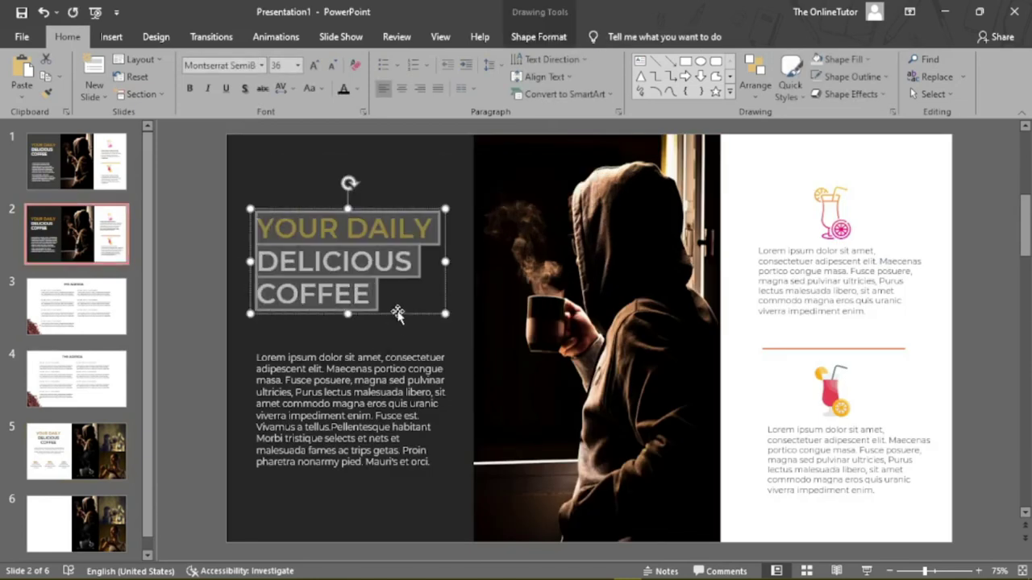
left_click(397, 313)
left_click(45, 77)
left_click(81, 523)
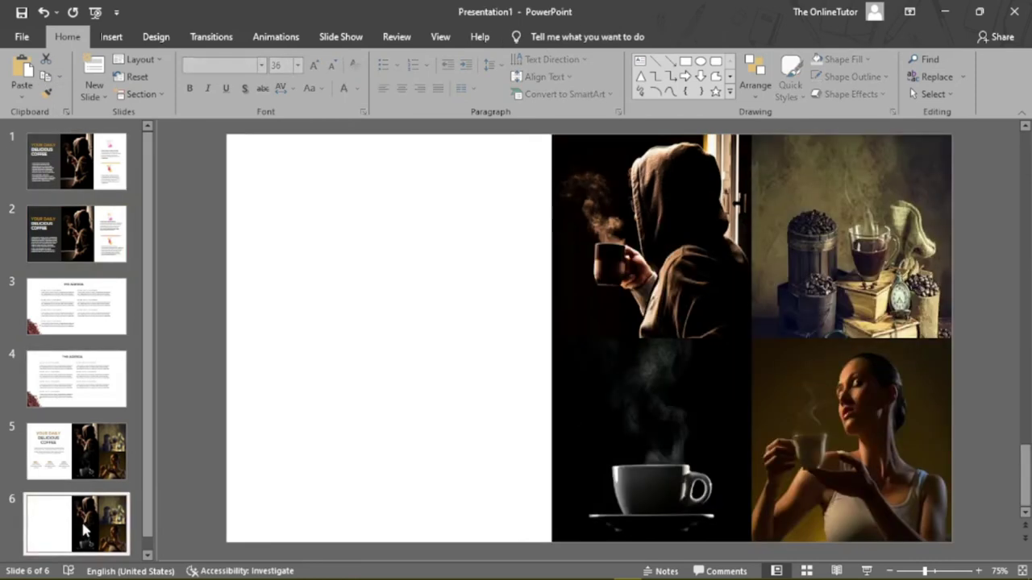
left_click(380, 256)
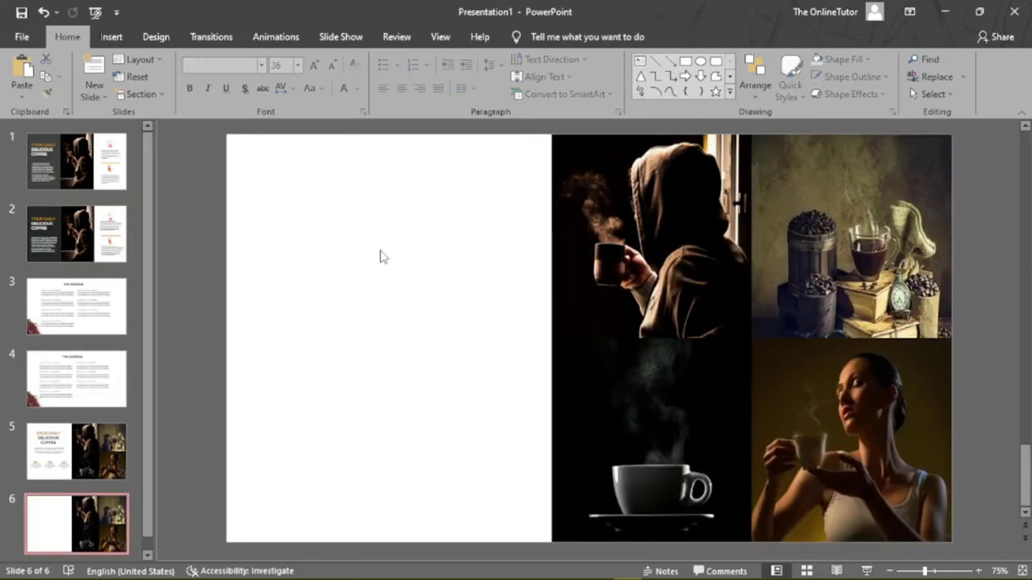
Step: Paste the YOUR DAILY DELICIOUS COFFEE title on slide 6, make its lower lines black and centre it
left_click(21, 71)
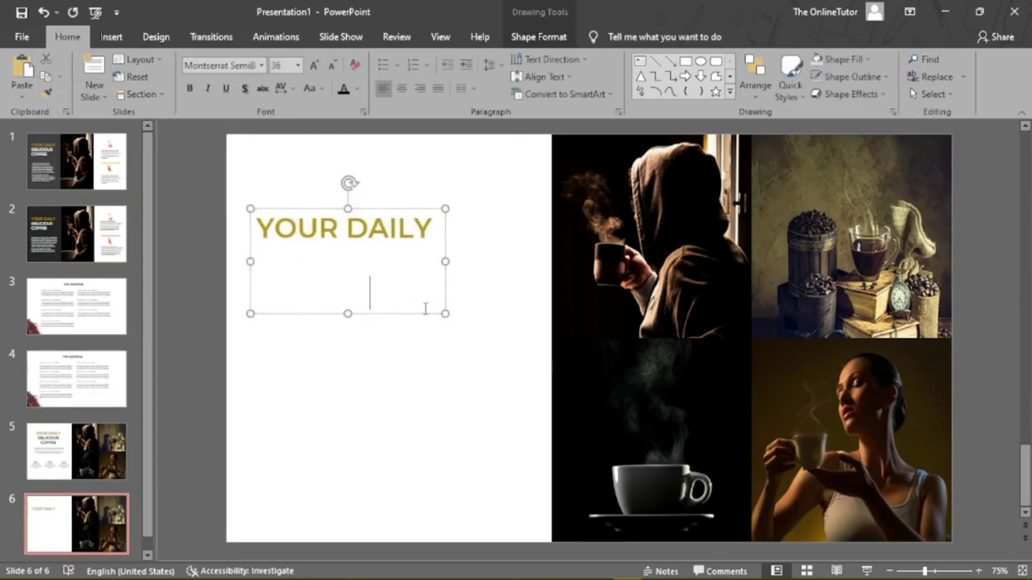
left_click_drag(423, 305, 317, 263)
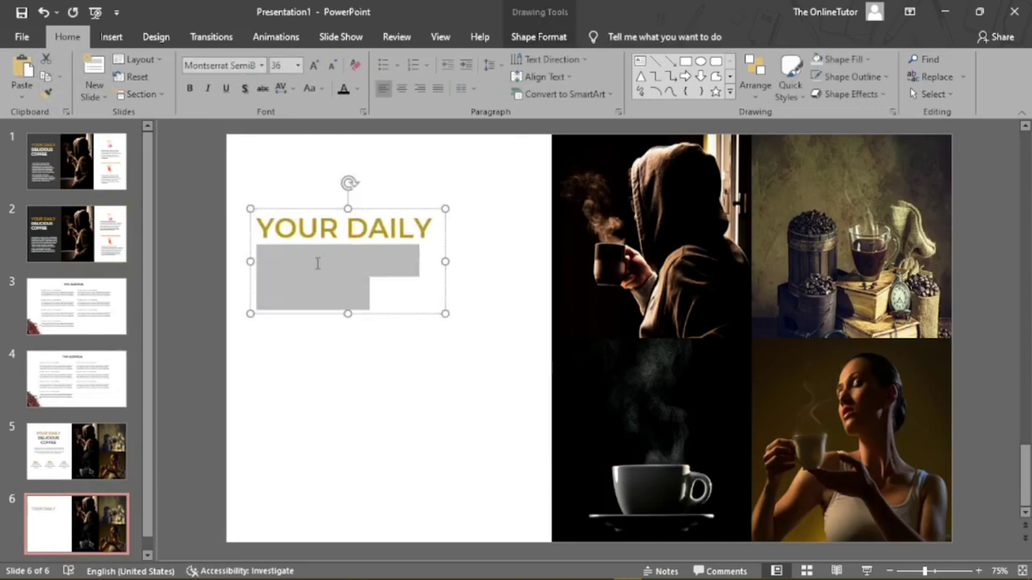
left_click(344, 88)
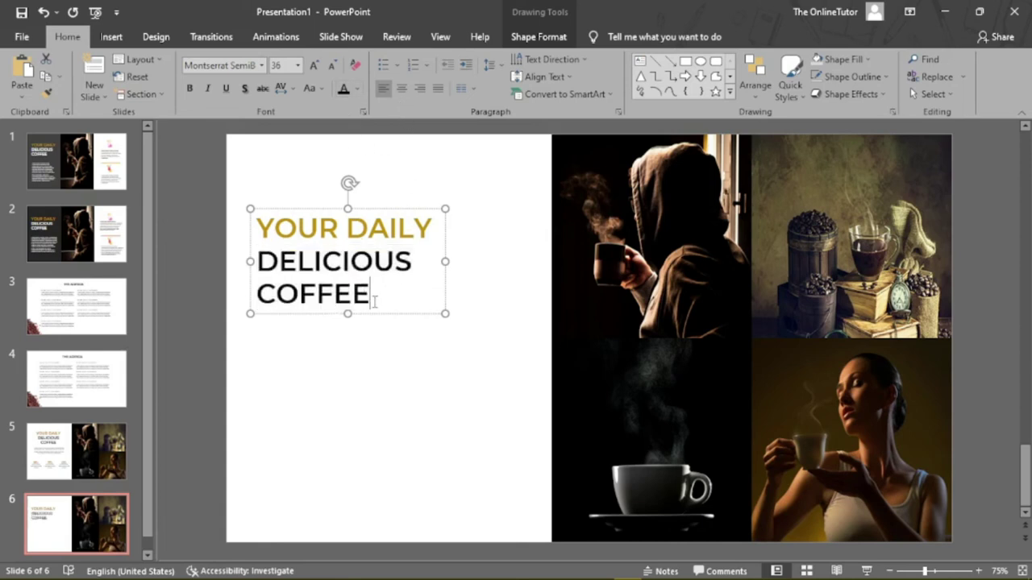
left_click_drag(388, 288, 259, 211)
left_click(401, 89)
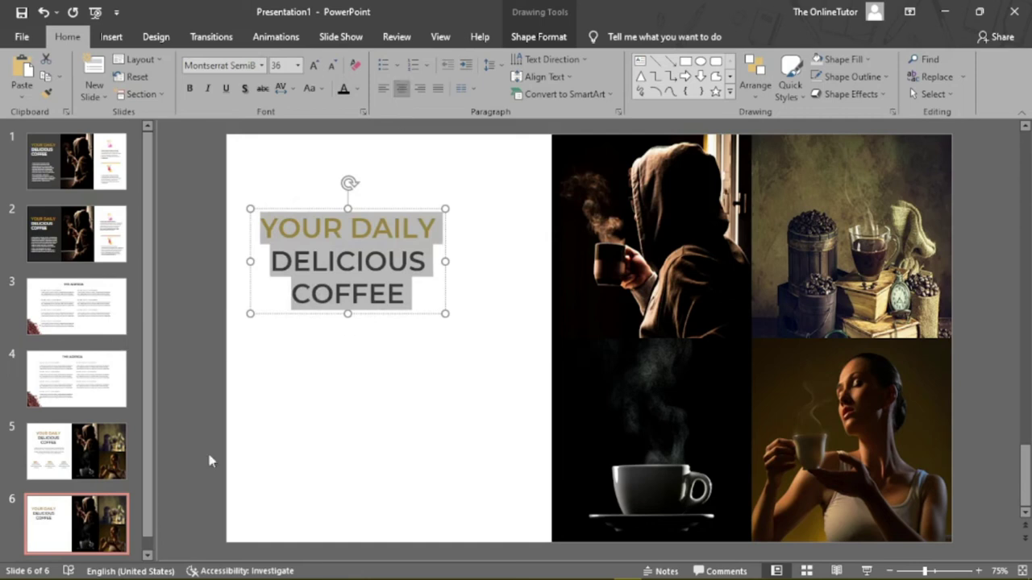
Step: Move the title up and right to match its placement on slide 5
left_click(102, 457)
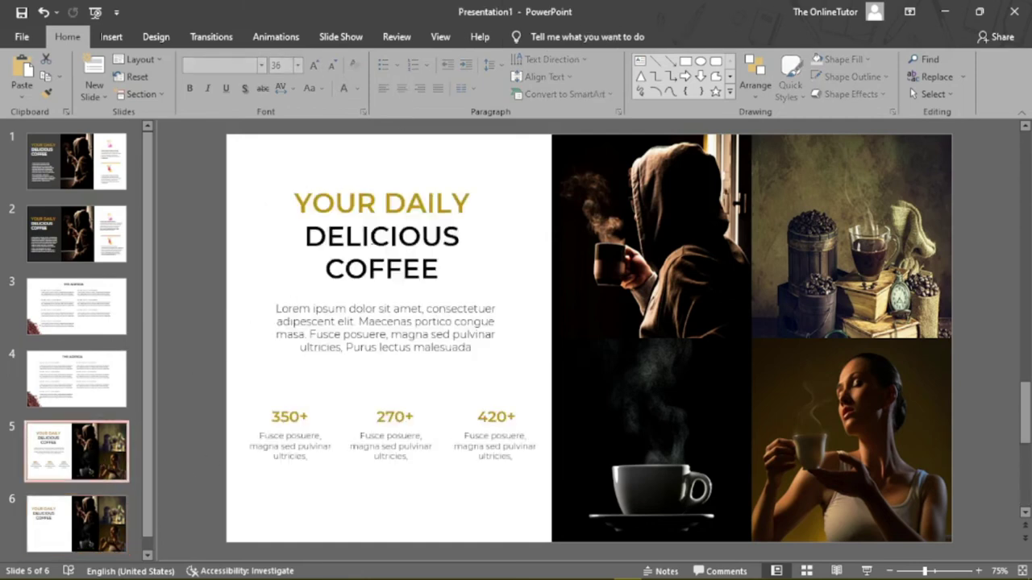
left_click(370, 236)
left_click(85, 520)
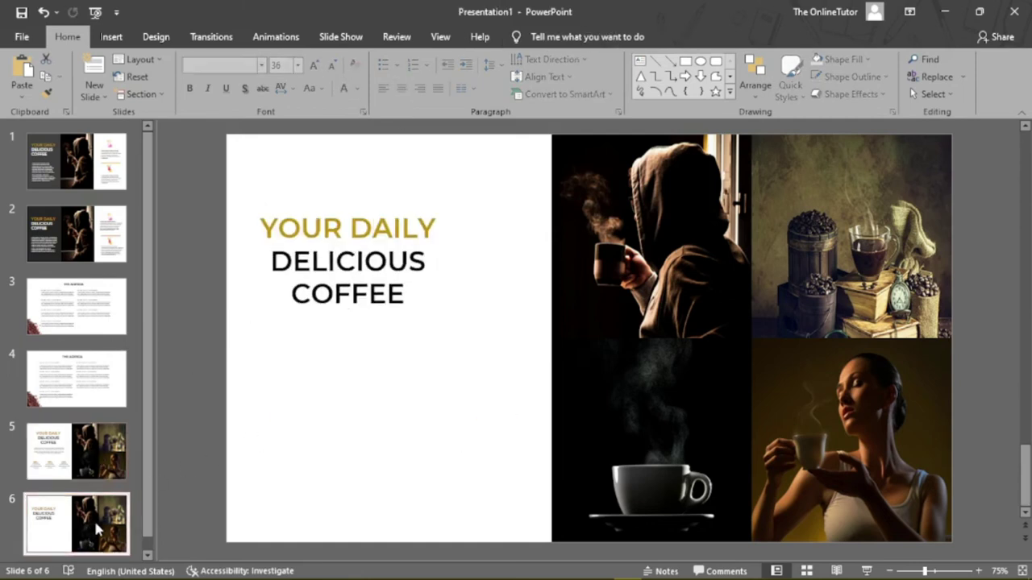
left_click(335, 294)
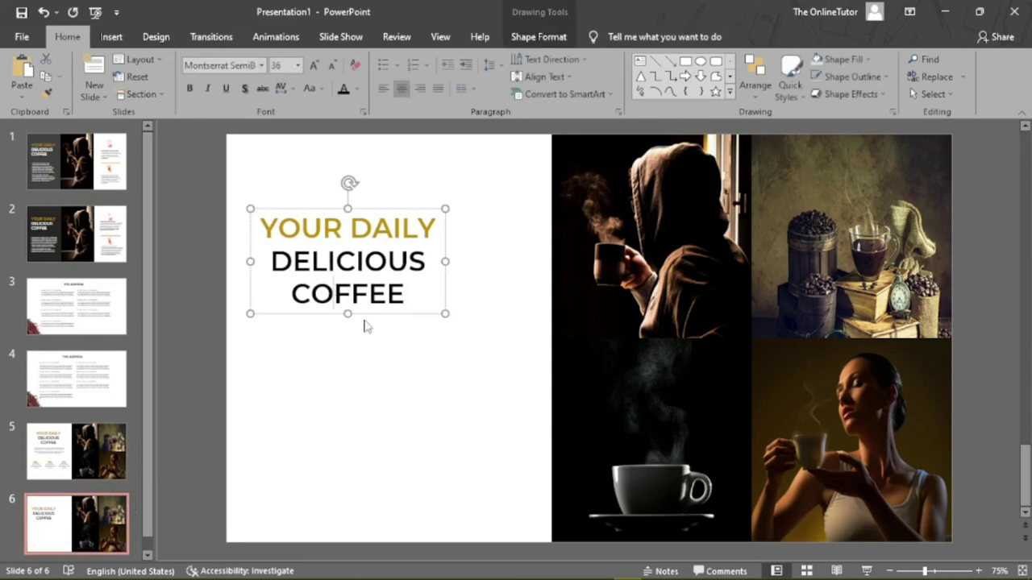
left_click_drag(367, 314, 406, 301)
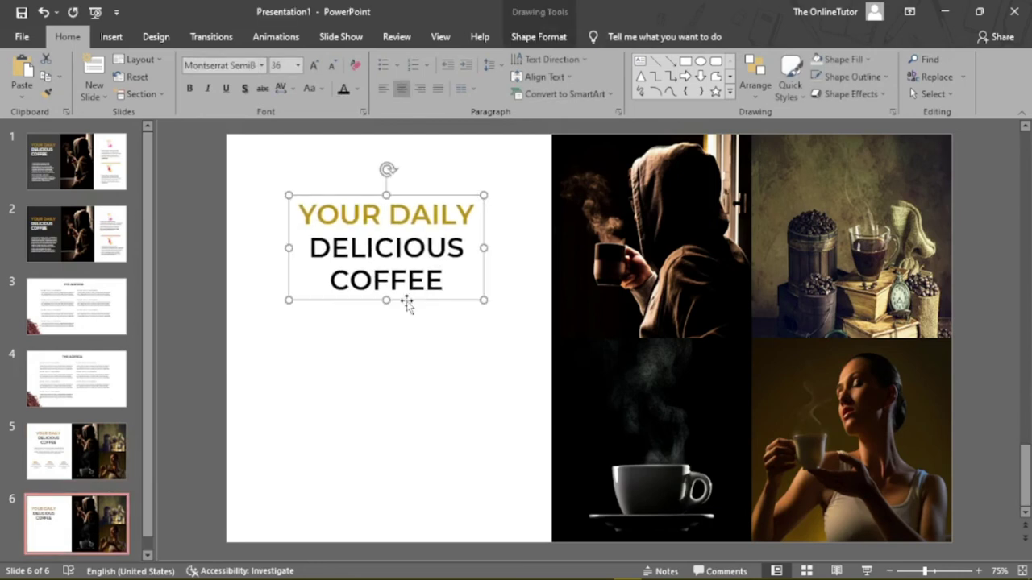
left_click(429, 355)
left_click(90, 471)
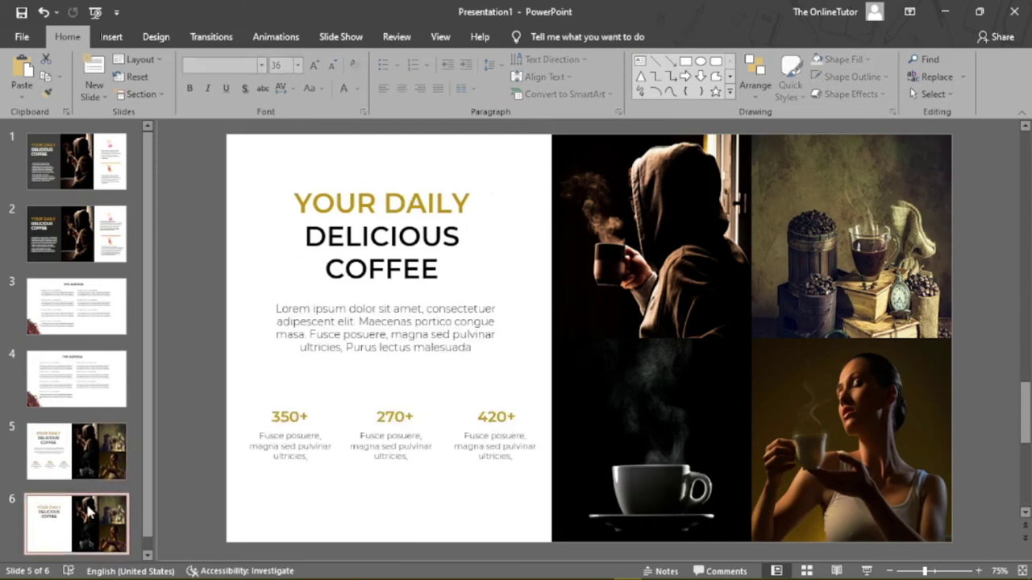
Step: Compare slides 5 and 6 and check the font size of slide 5's body paragraph
left_click(88, 509)
left_click(90, 468)
left_click(89, 508)
left_click(87, 458)
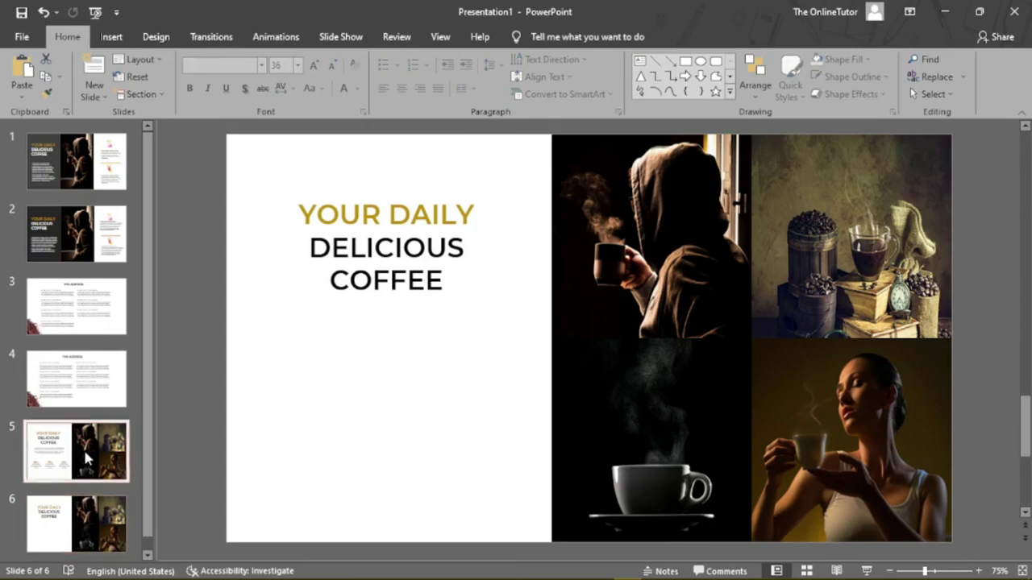
left_click(352, 344)
mouse_move(475, 347)
left_mouse_down()
mouse_move(310, 334)
mouse_move(277, 308)
left_mouse_up()
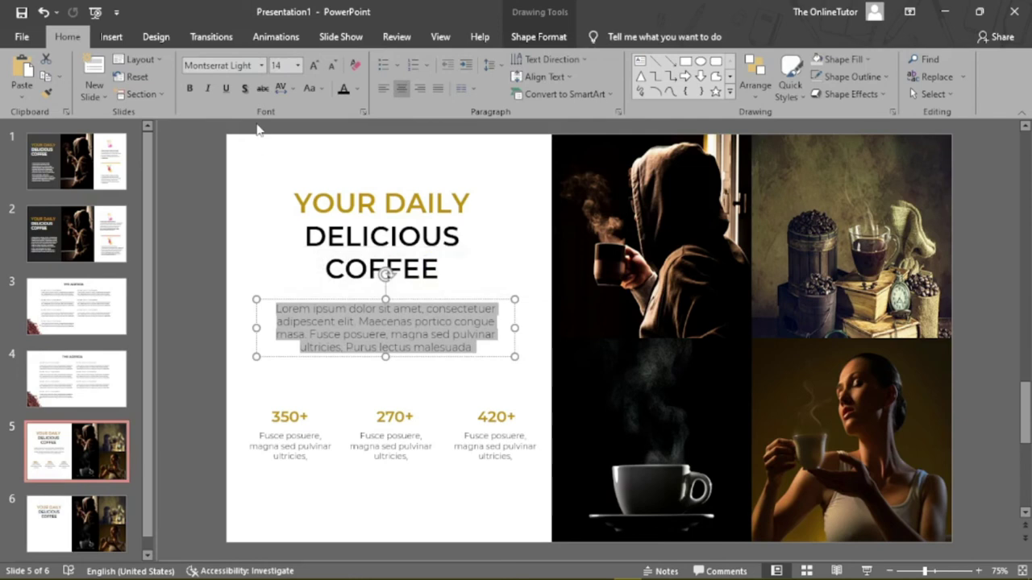
left_click(289, 66)
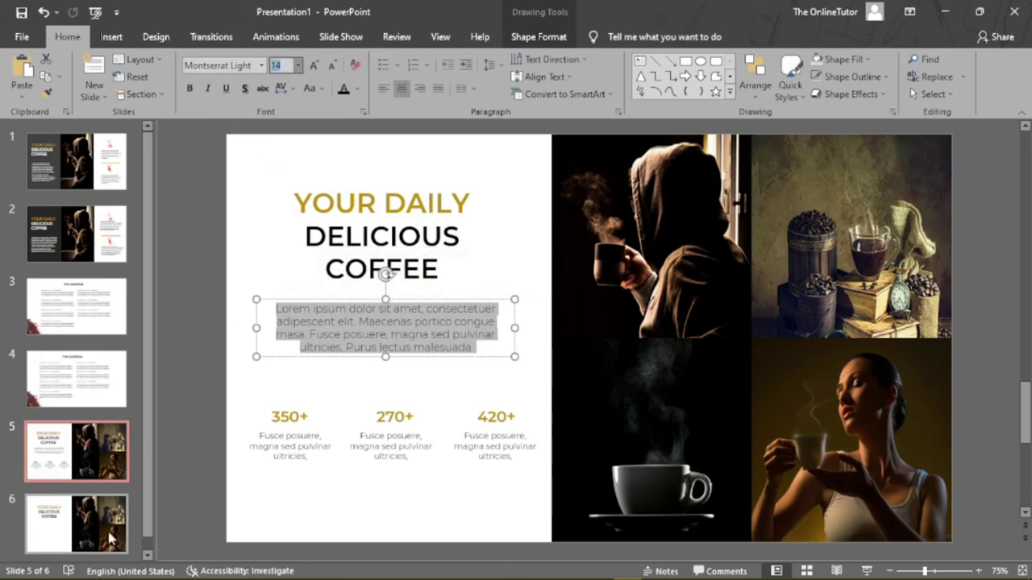
Step: Copy a lorem ipsum paragraph from the Agenda slide onto slide 6 below the title and narrow it
left_click(77, 524)
left_click(81, 379)
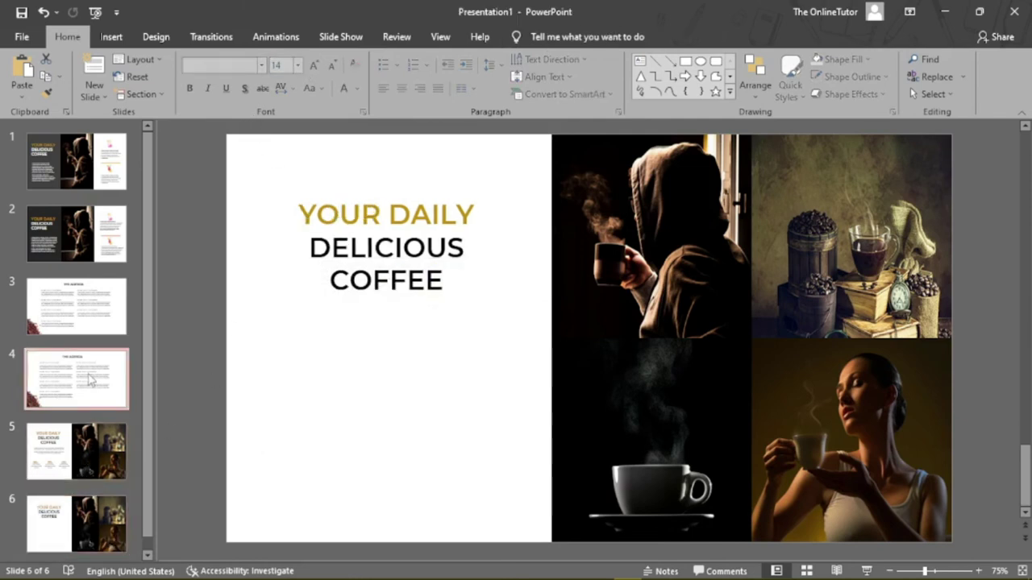
left_click(347, 255)
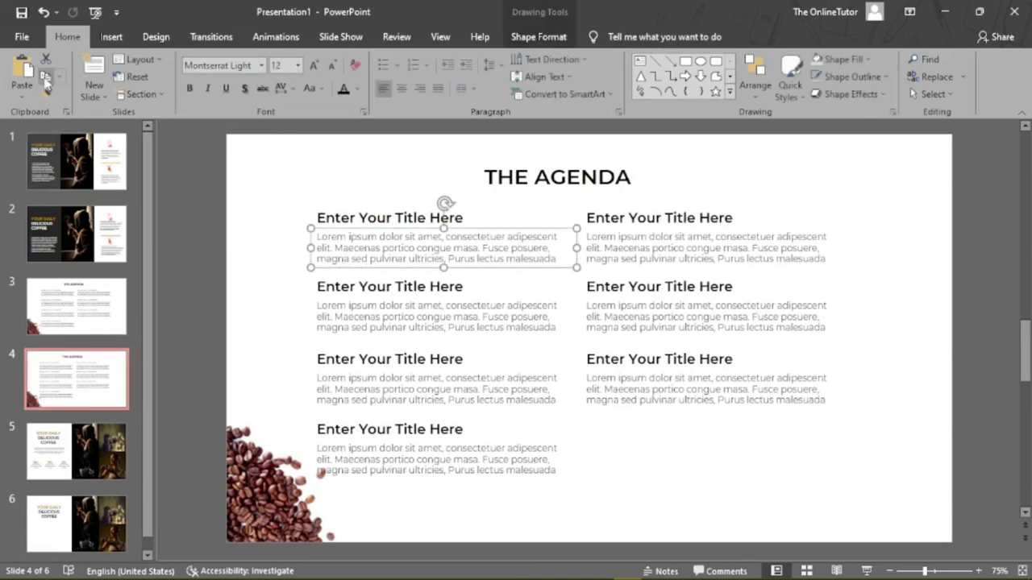
left_click(76, 524)
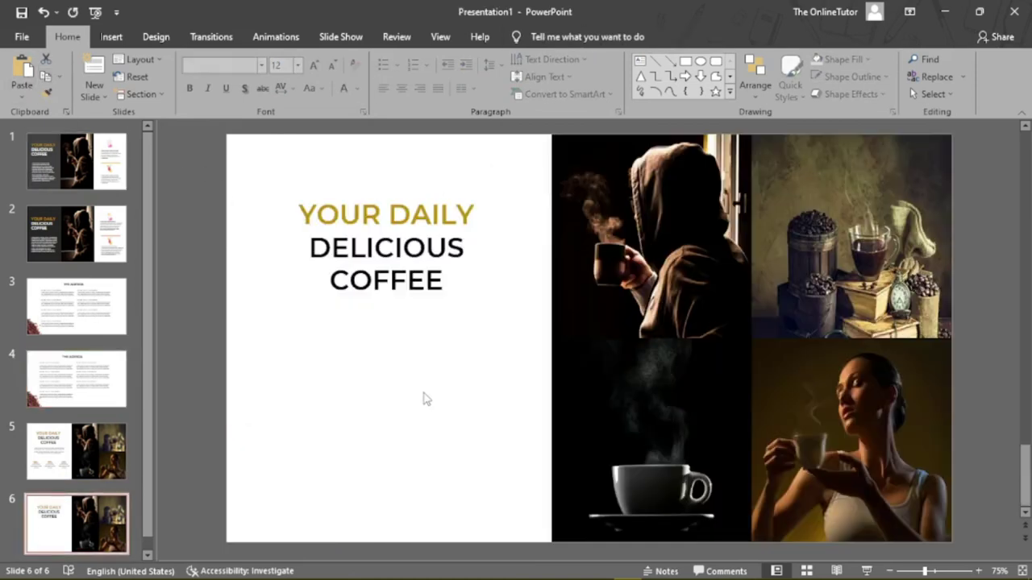
left_click(22, 69)
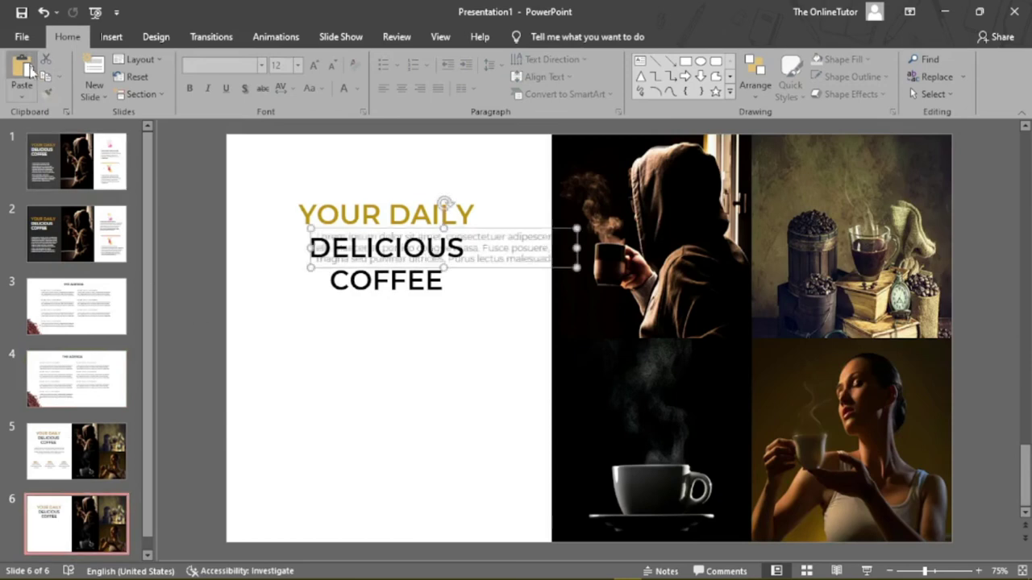
left_click_drag(492, 303, 458, 346)
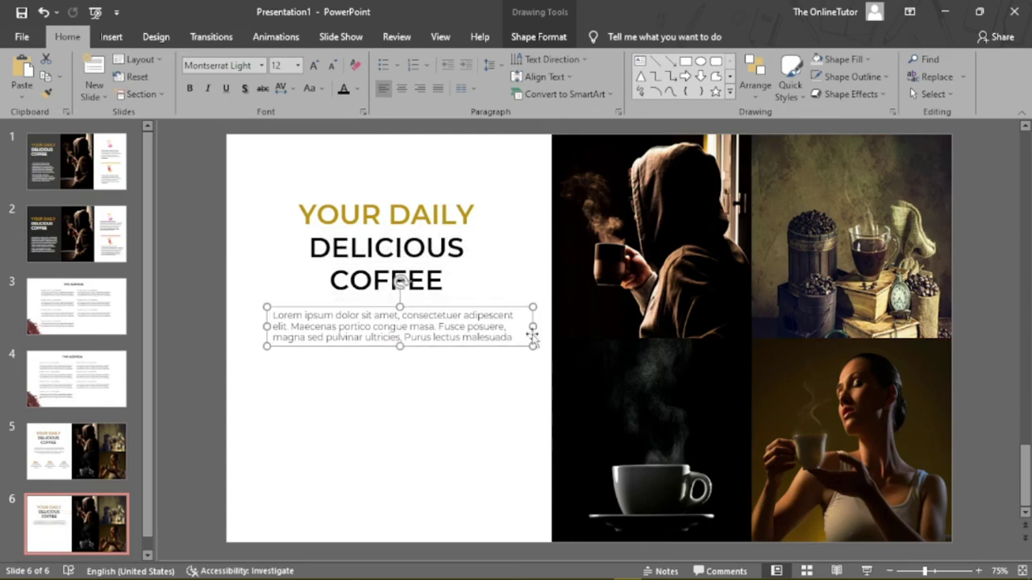
left_click_drag(531, 327, 529, 328)
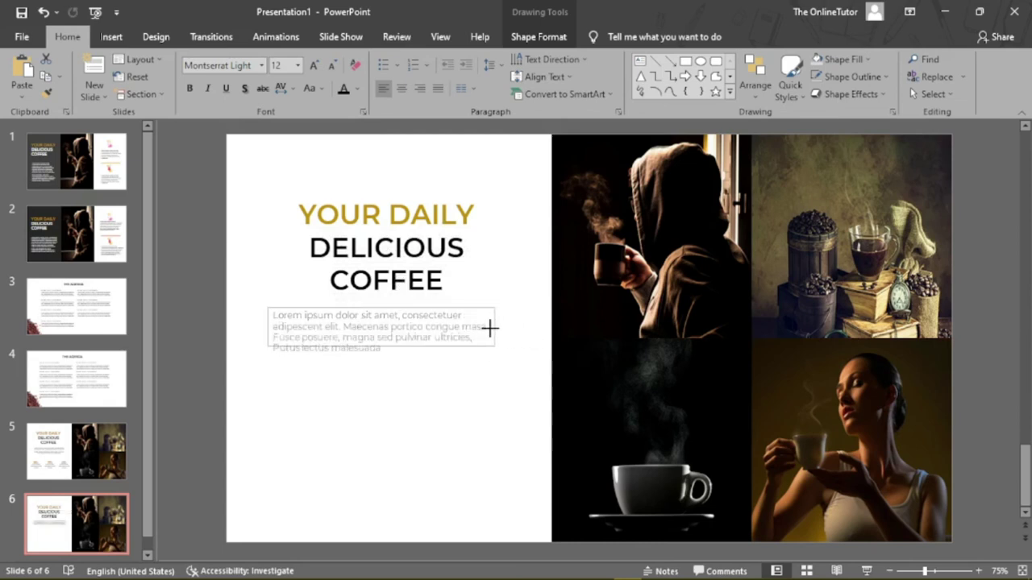
mouse_move(510, 327)
left_mouse_down()
mouse_move(483, 330)
mouse_move(452, 363)
mouse_move(289, 319)
left_mouse_up()
Step: Set the paragraph to 14 pt with centred alignment
left_click(314, 65)
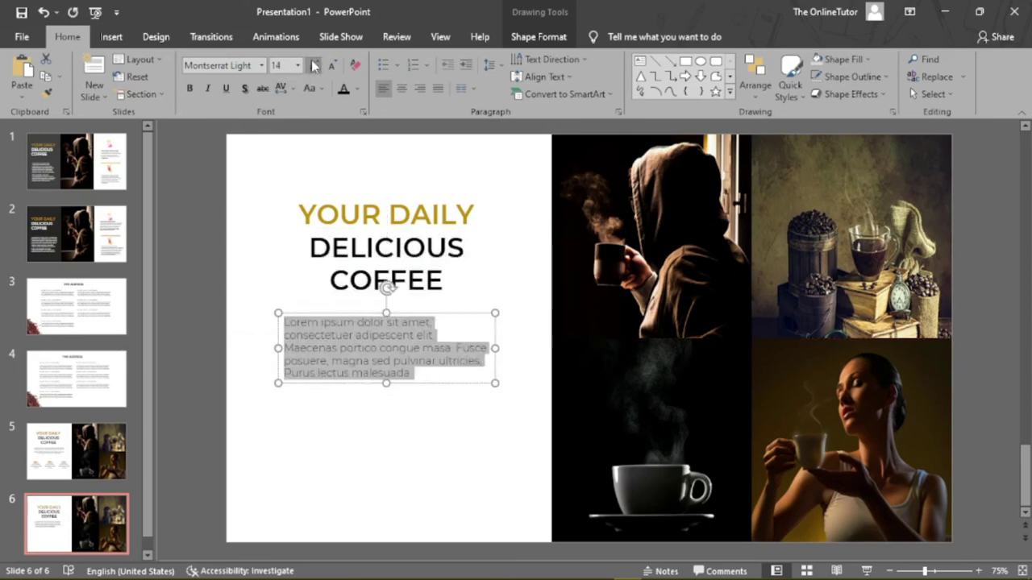
left_click(404, 93)
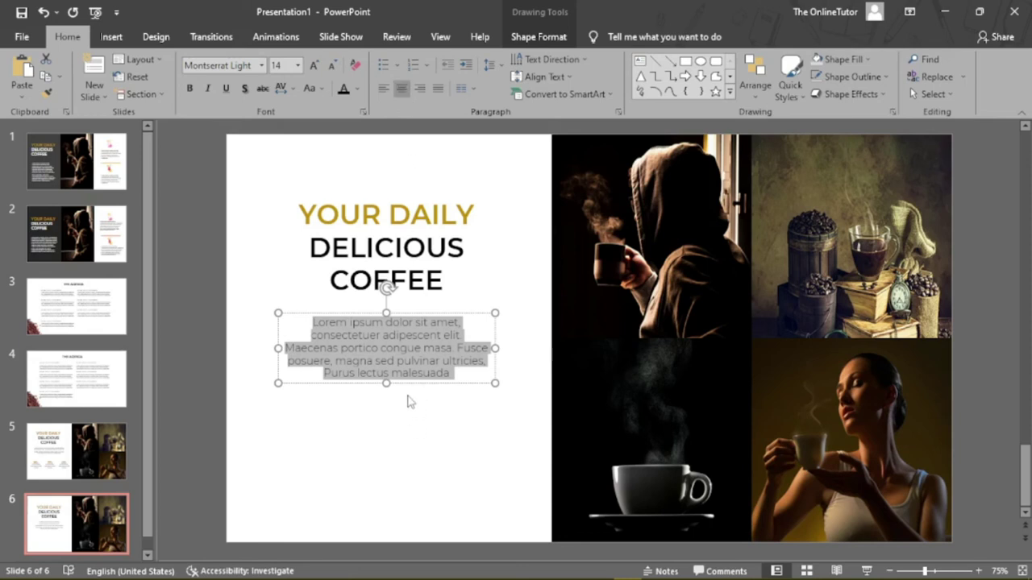
left_click(386, 373)
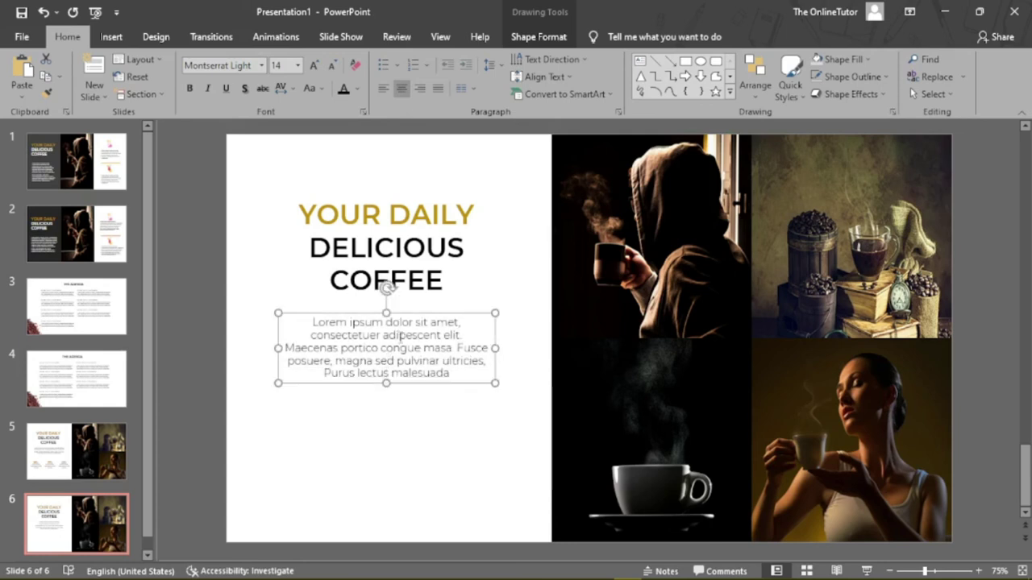
left_click(383, 91)
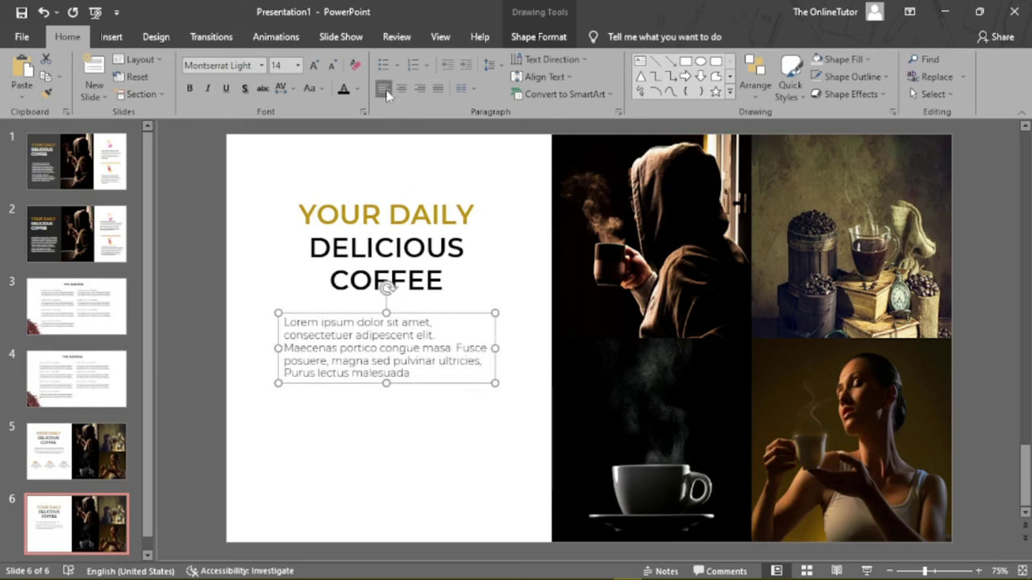
left_click(401, 88)
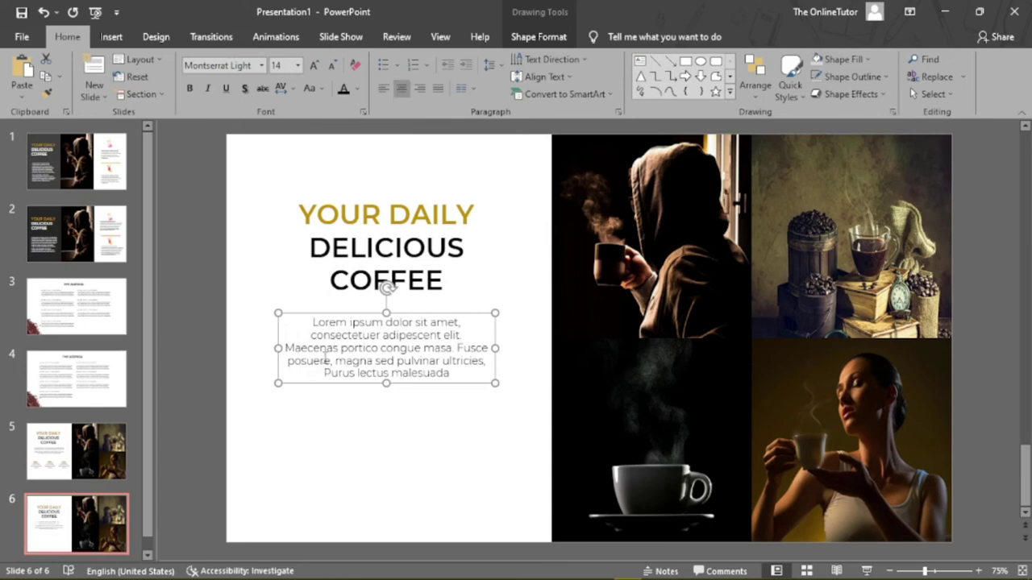
Step: Widen the paragraph box and centre it under the title to match slide 5
left_click(87, 453)
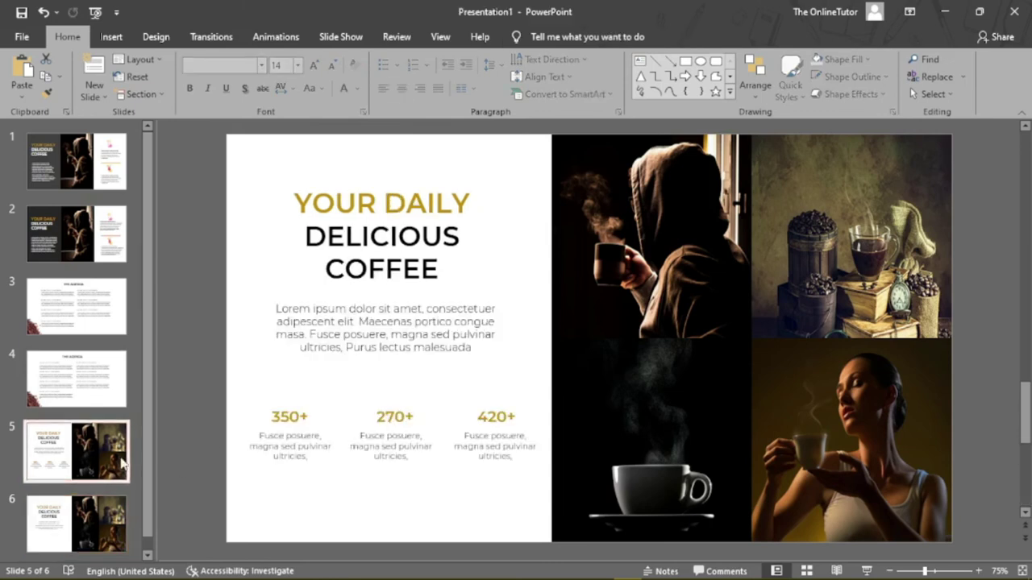
left_click(81, 520)
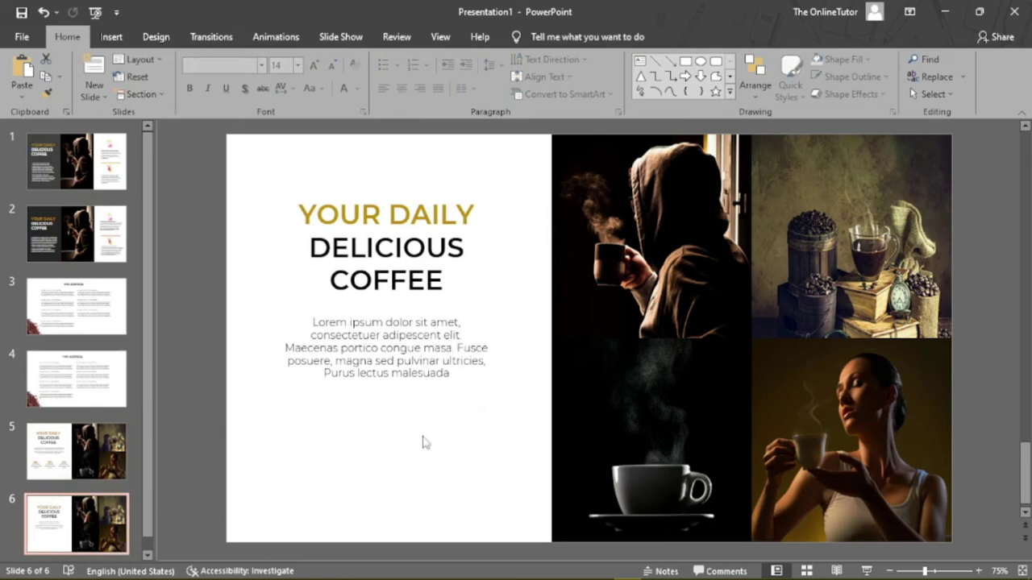
left_click(442, 361)
left_click_drag(503, 346, 531, 349)
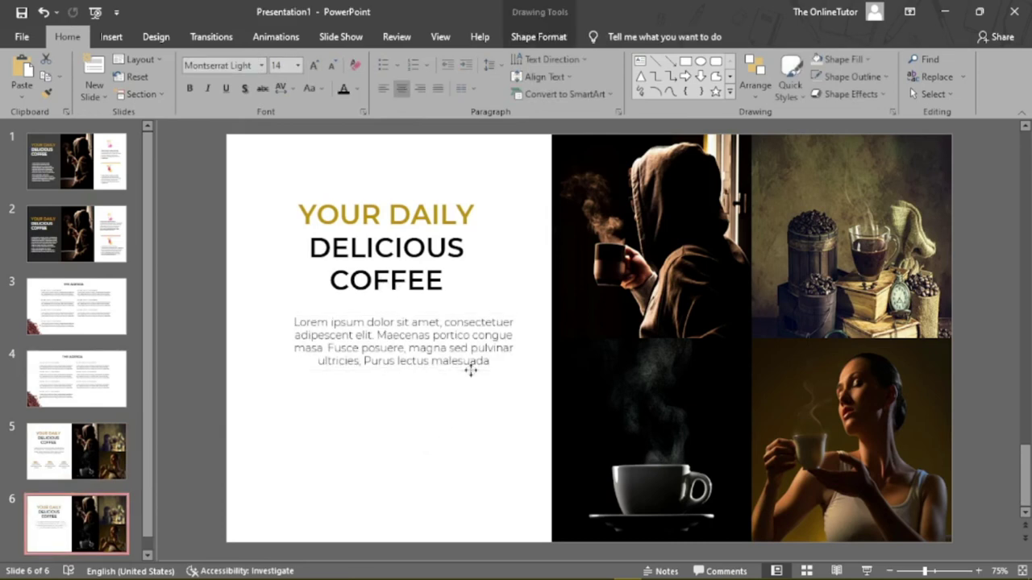
left_click_drag(466, 371, 452, 371)
left_click(472, 415)
left_click(408, 274)
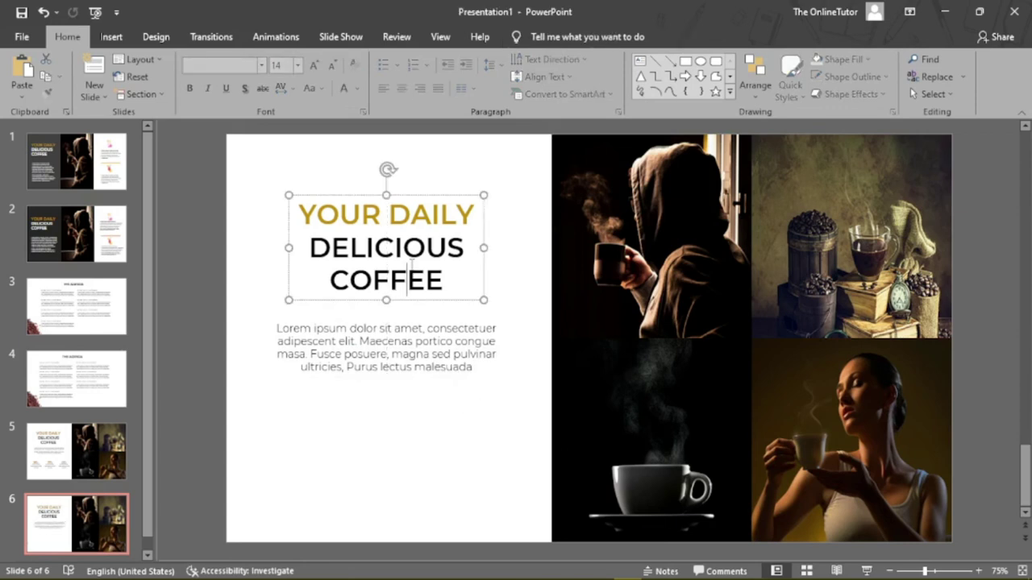
left_click(413, 331)
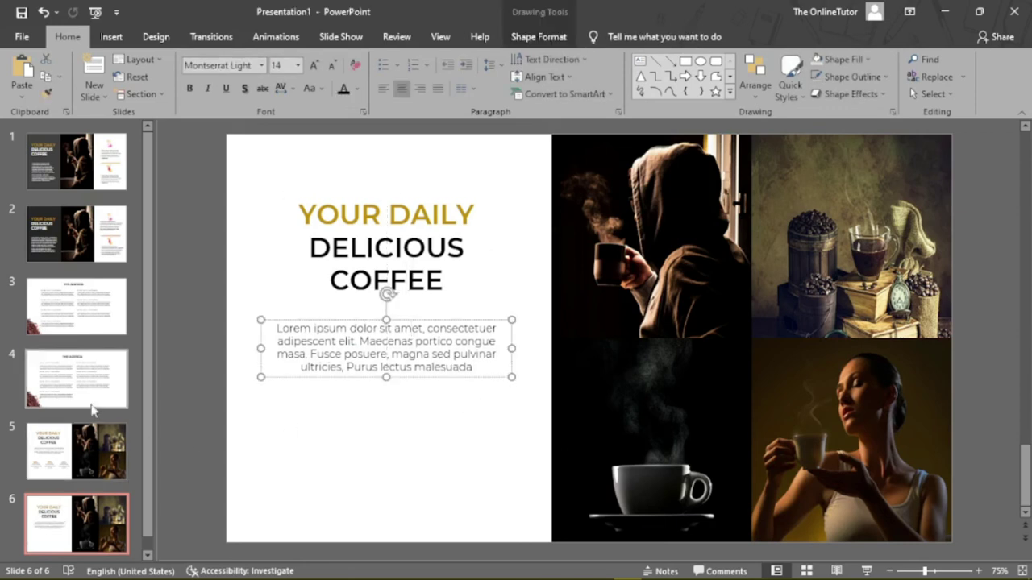
Step: Compare slides 5 and 6 and inspect slide 5's 350+, 270+ and 420+ stats
left_click(80, 451)
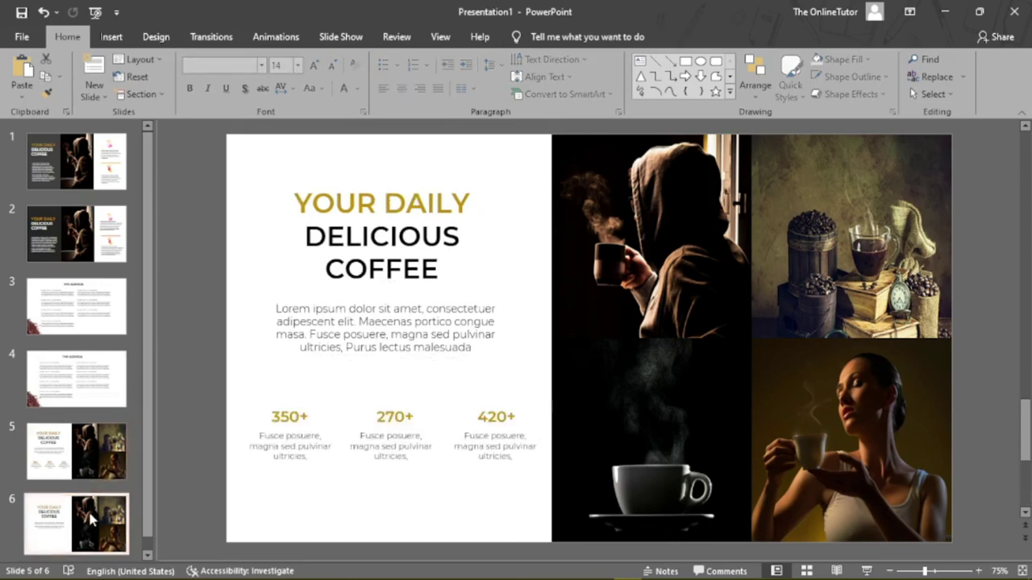
left_click(88, 509)
left_click(91, 450)
left_click(89, 521)
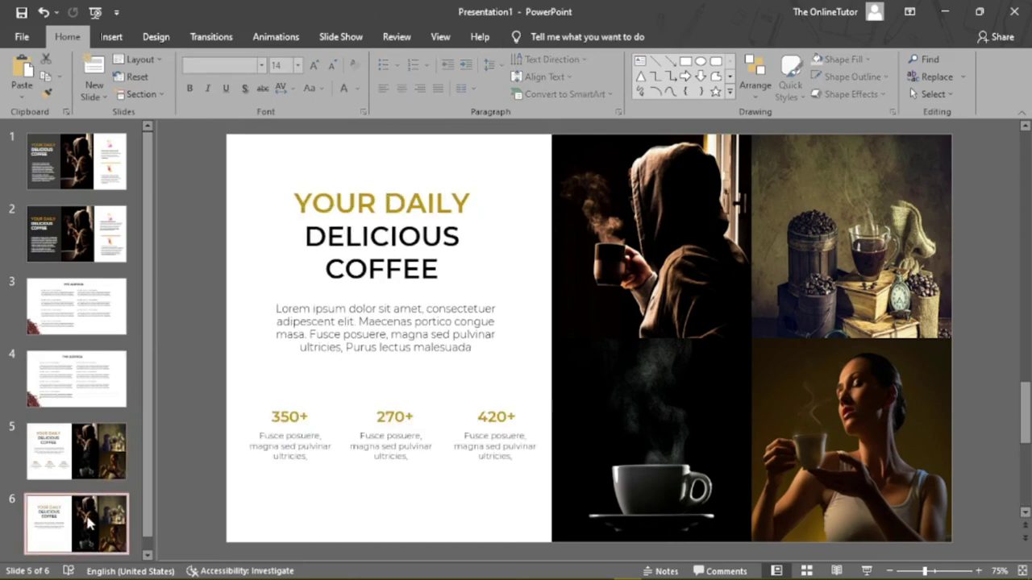
left_click(90, 464)
left_click(294, 417)
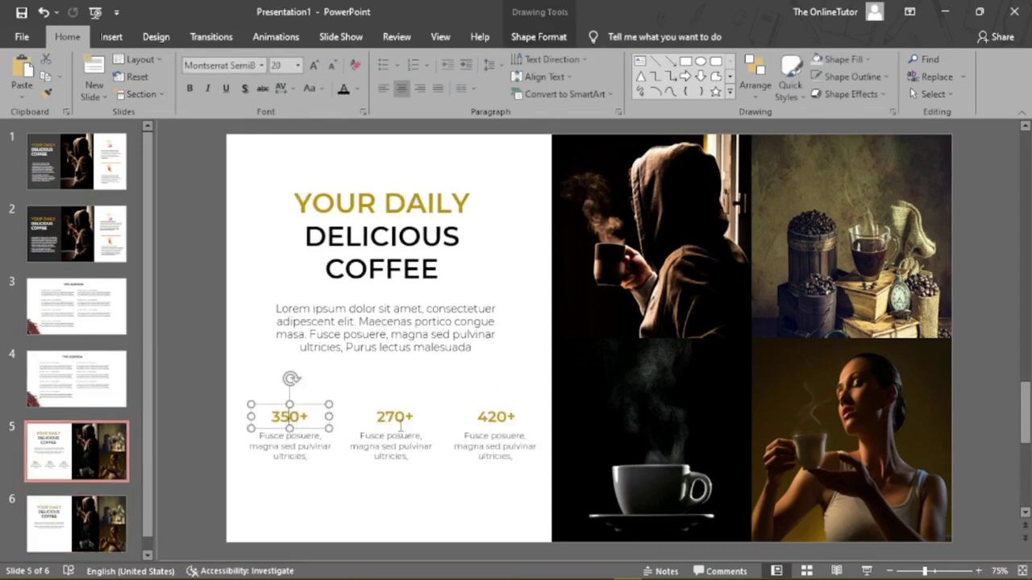
left_click(398, 410)
left_click(502, 416)
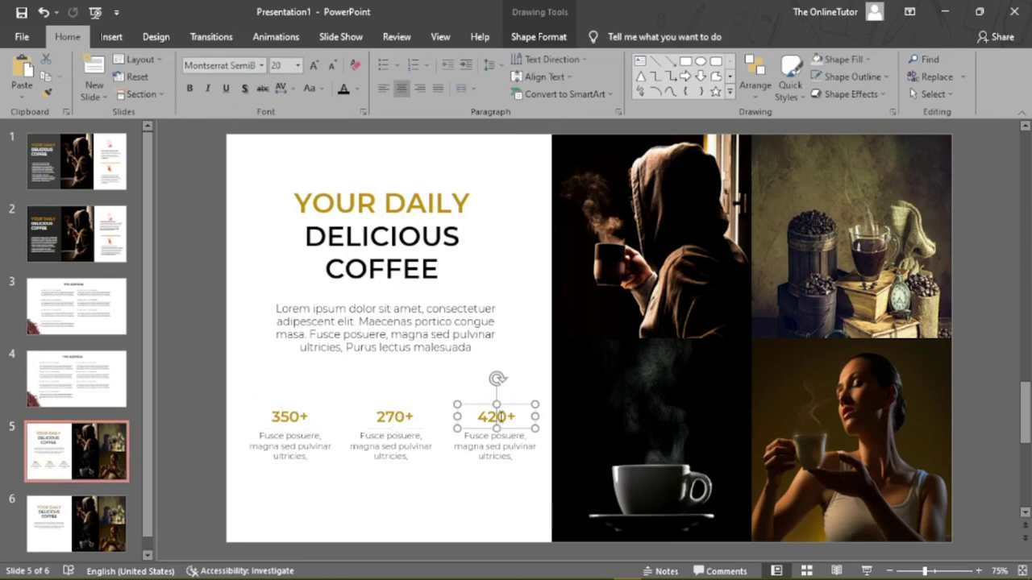
left_click(113, 519)
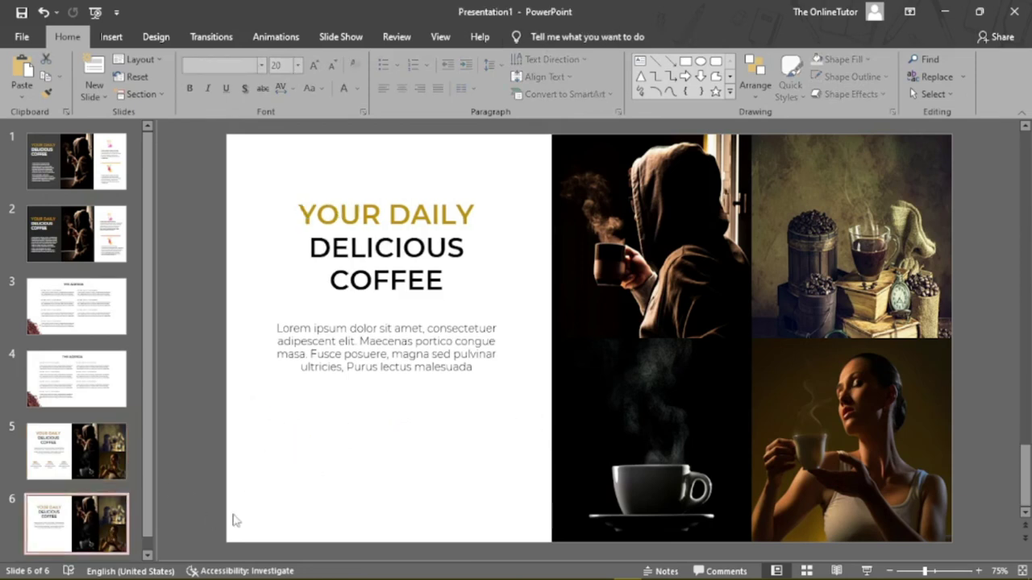
Step: Add a text box reading 350+ below the paragraph on slide 6
left_click(112, 37)
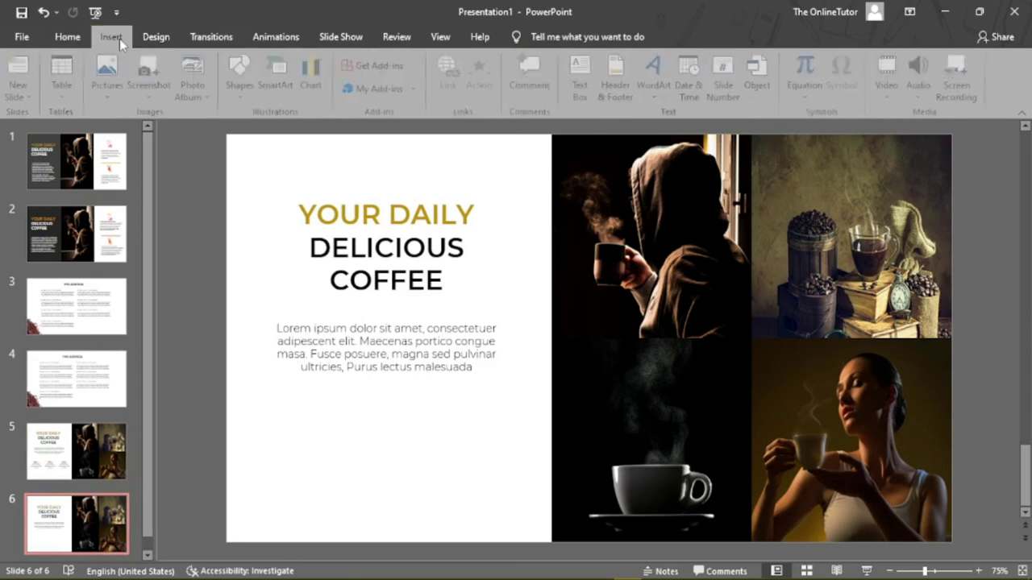
left_click(582, 74)
left_click_drag(270, 439, 333, 462)
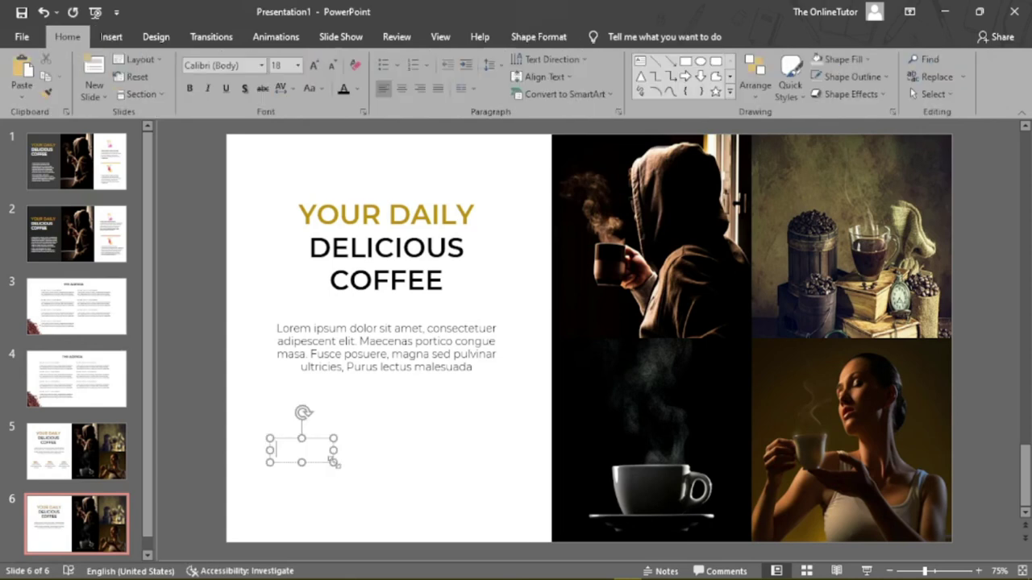
type("350")
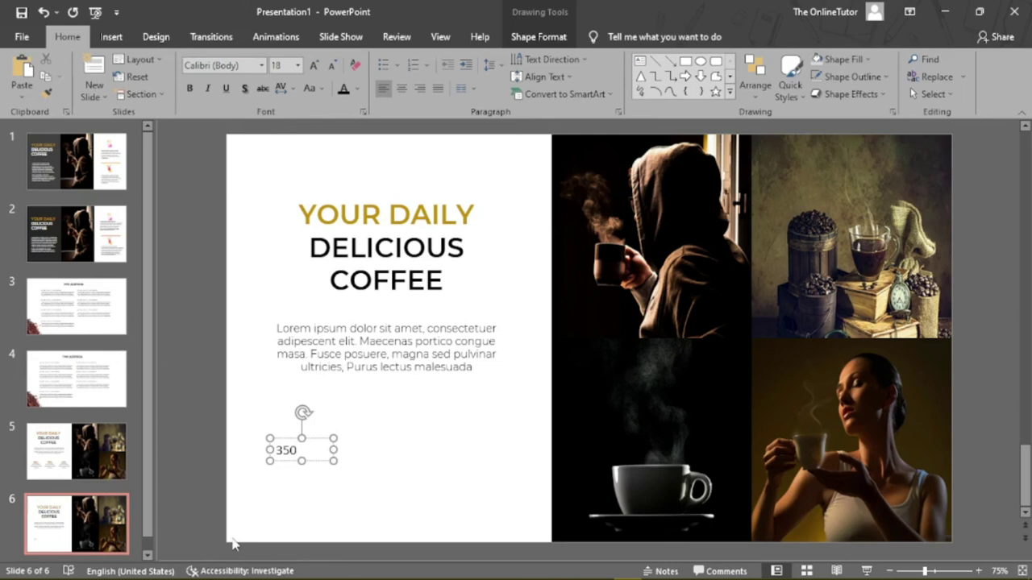
type("+")
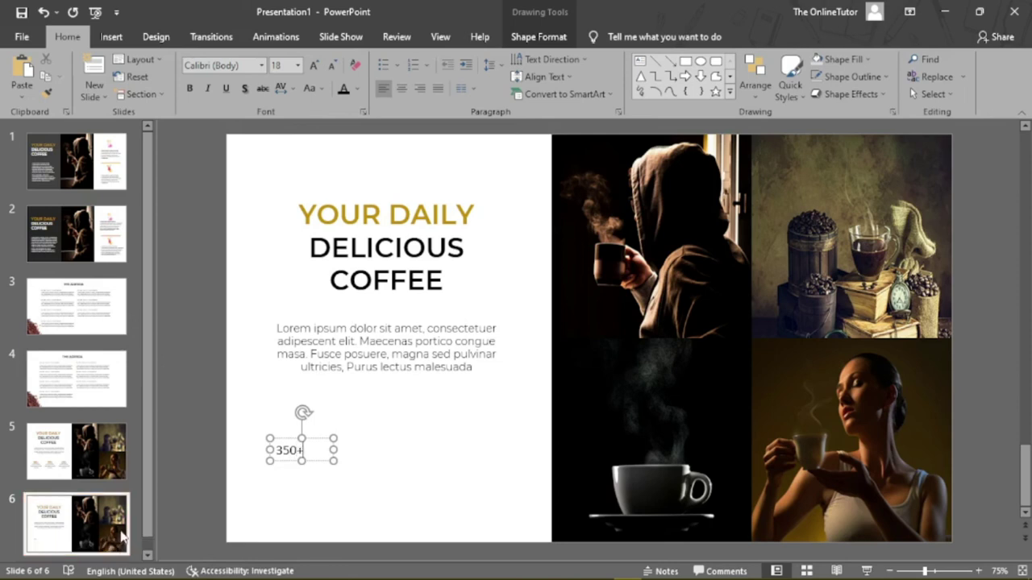
Step: Check the 350+ stat's font name and size 20 on slide 5
left_click(77, 466)
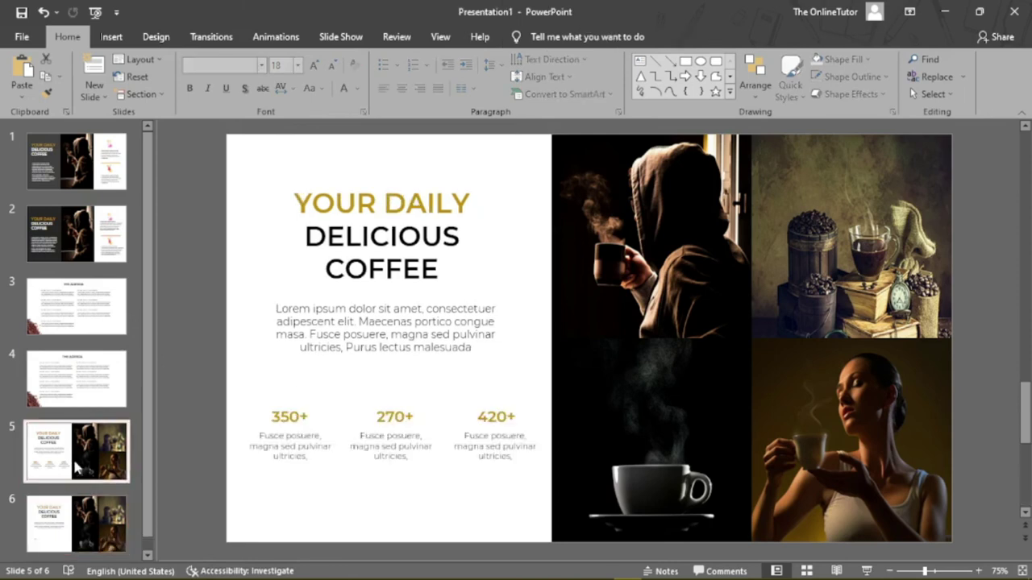
left_click(288, 414)
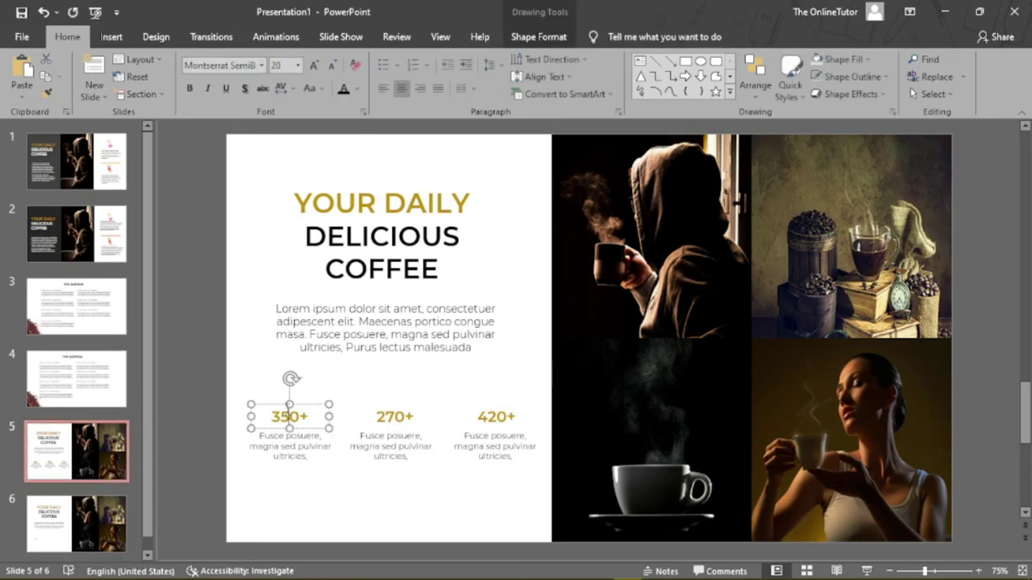
left_click(282, 65)
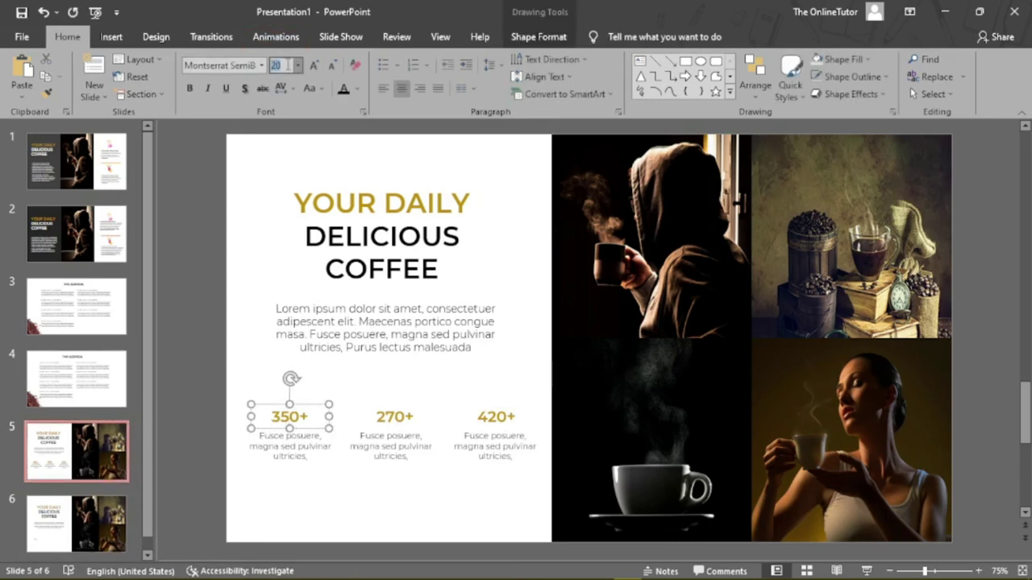
left_click(232, 66)
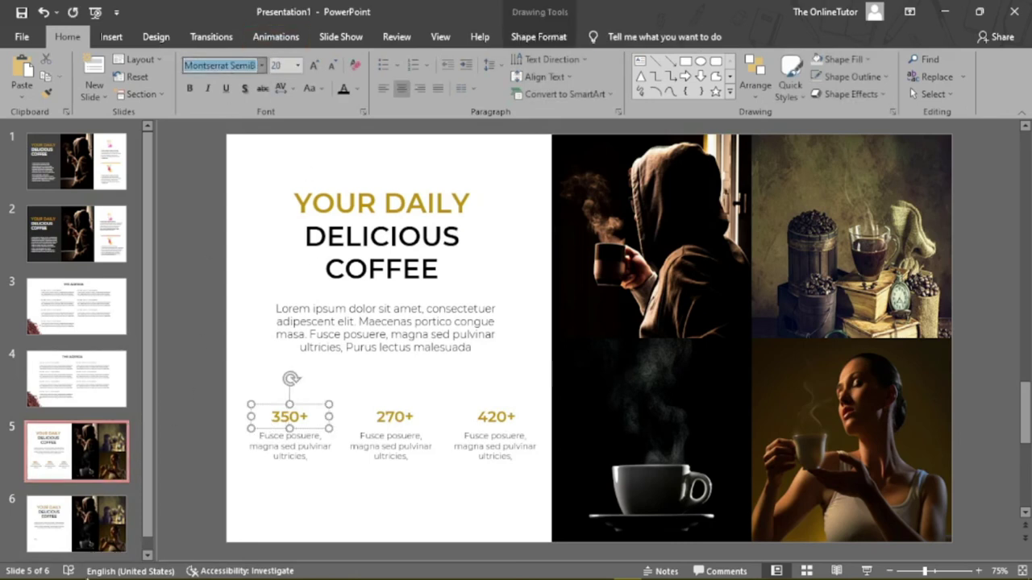
left_click(82, 524)
Step: Format 350+ as 20 pt gold Montserrat SemiBold and nudge it toward the left margin
left_click(298, 452)
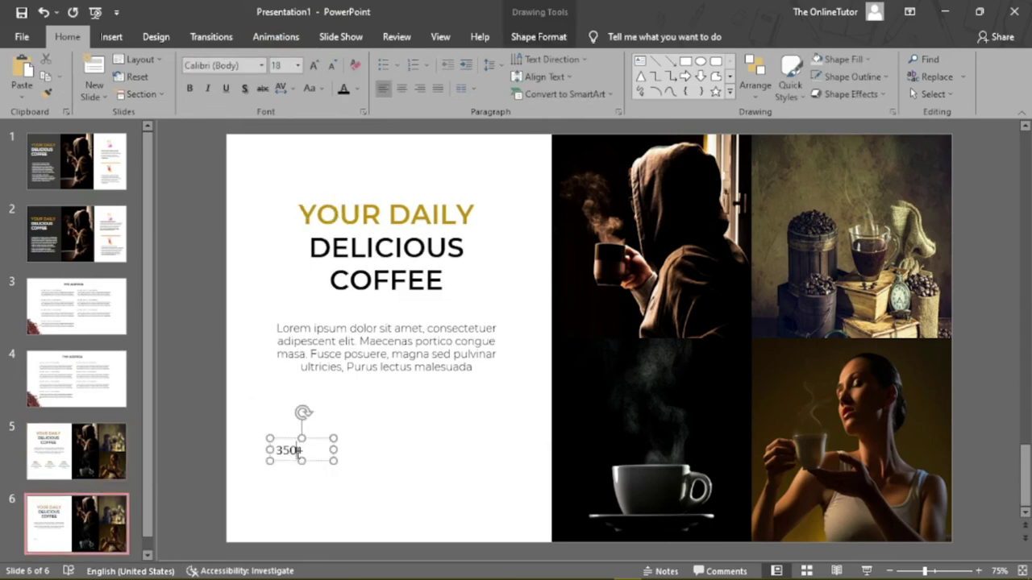
left_click_drag(303, 450, 271, 451)
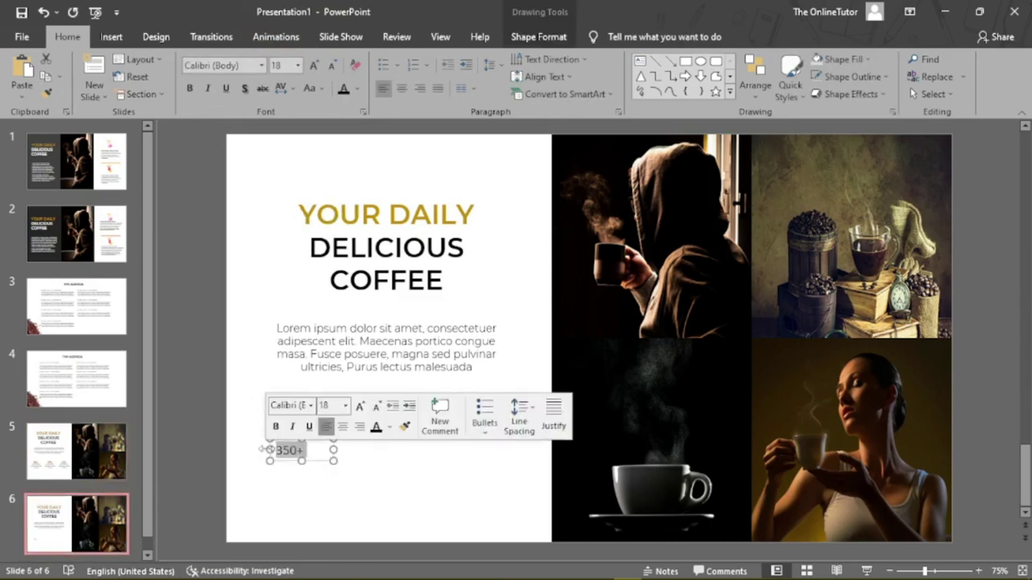
left_click(314, 66)
left_click(261, 66)
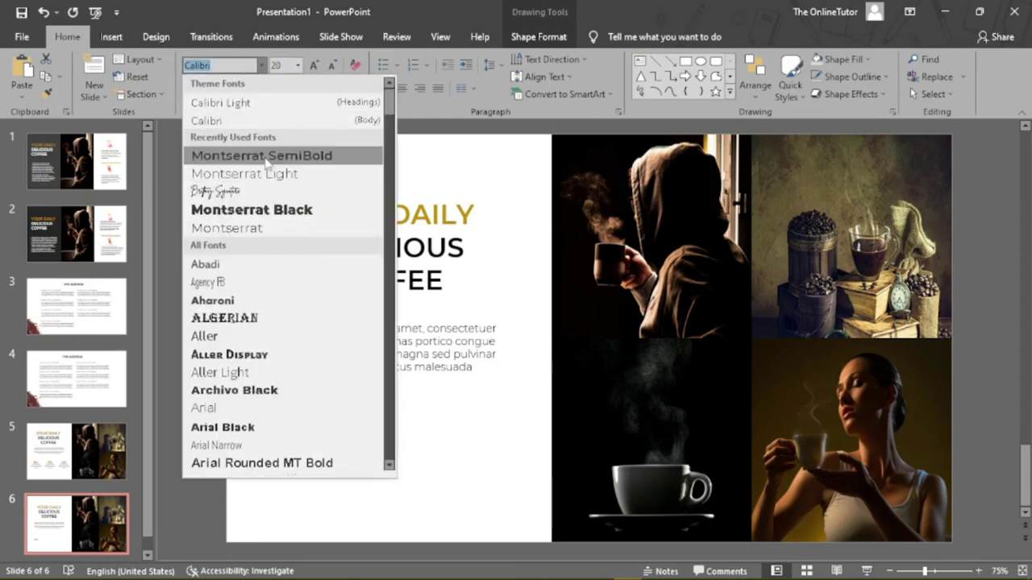
left_click(266, 155)
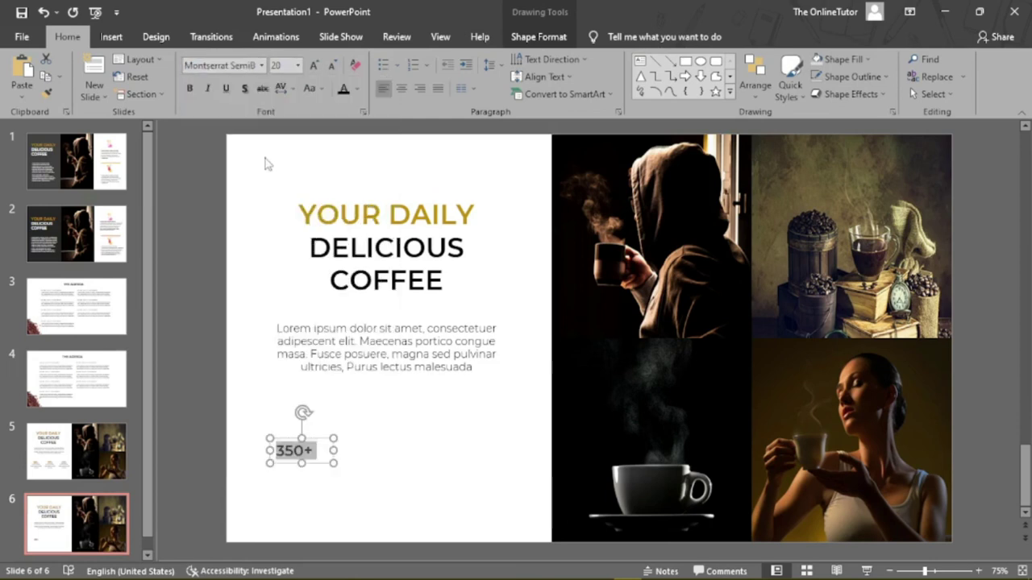
left_click(357, 89)
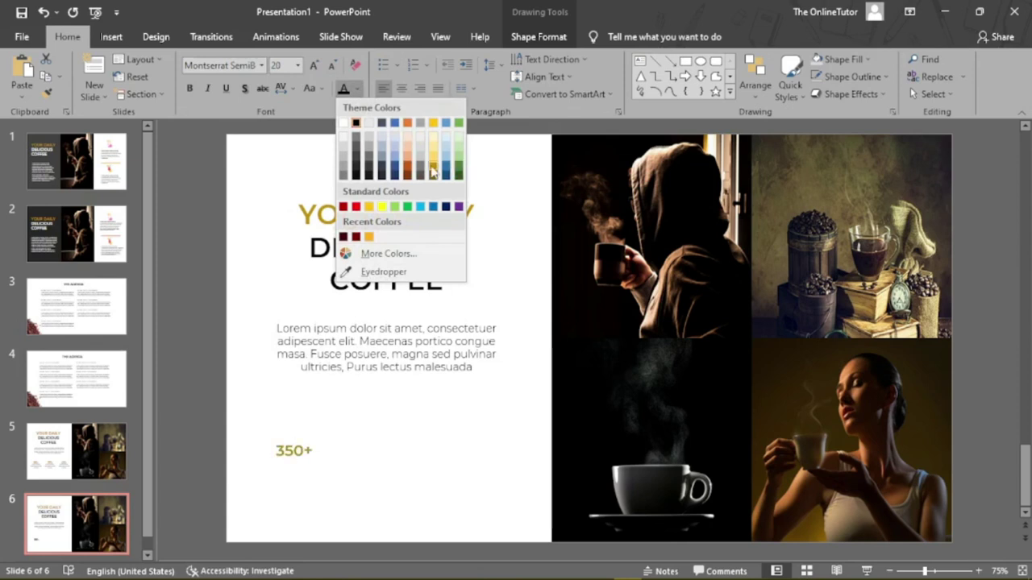
left_click(433, 170)
mouse_move(308, 456)
left_mouse_down()
mouse_move(284, 454)
mouse_move(292, 453)
left_mouse_up()
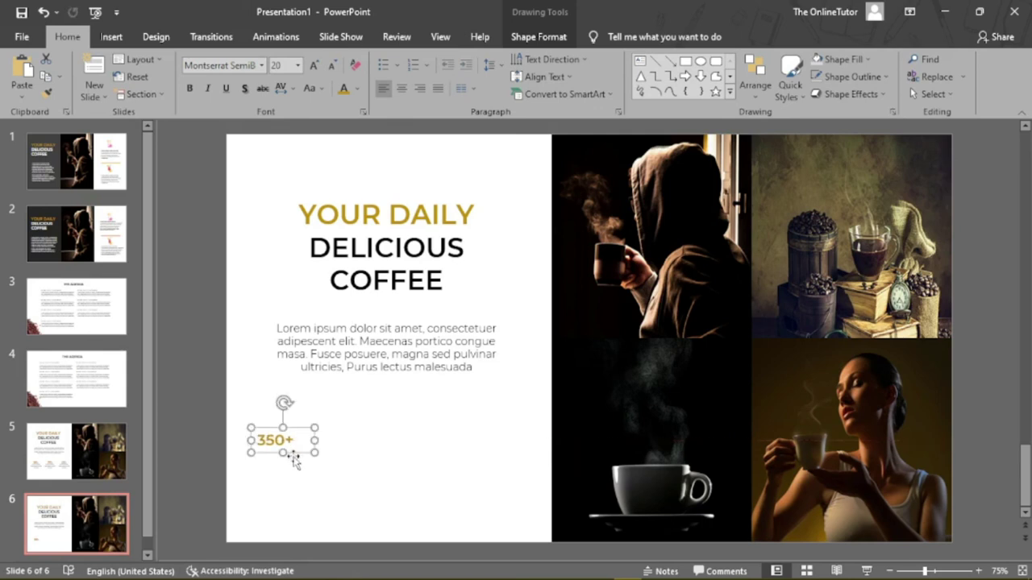
left_click(87, 453)
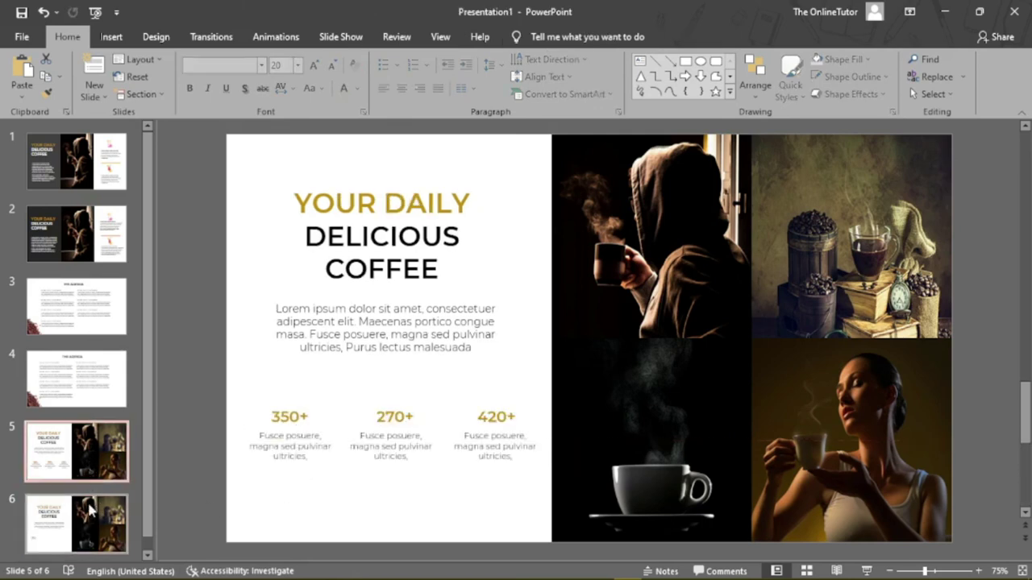
left_click(85, 460)
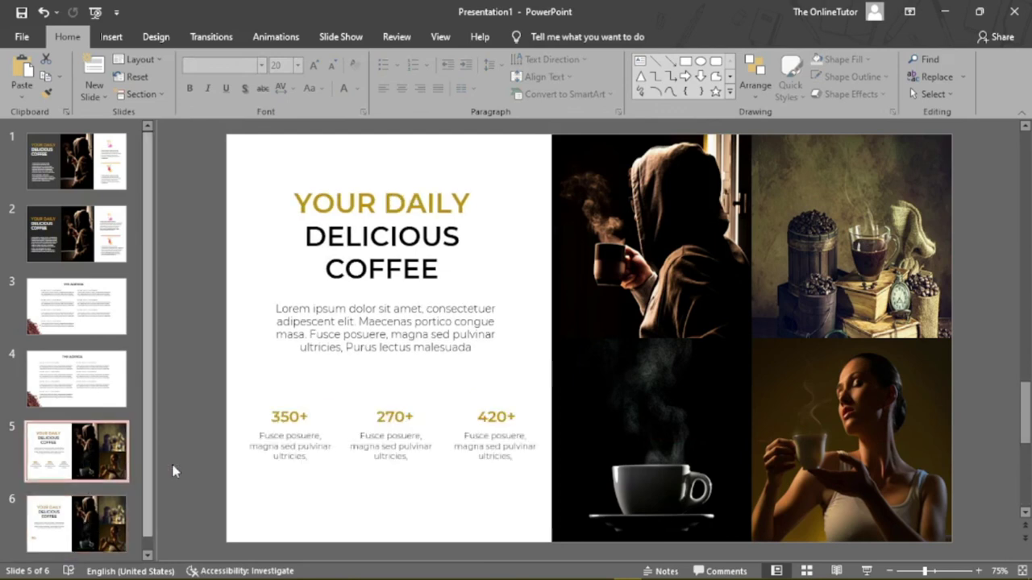
Step: Nudge the 350+ figure slightly right and check slide 5's caption font size for reference
left_click(94, 512)
left_click(287, 451)
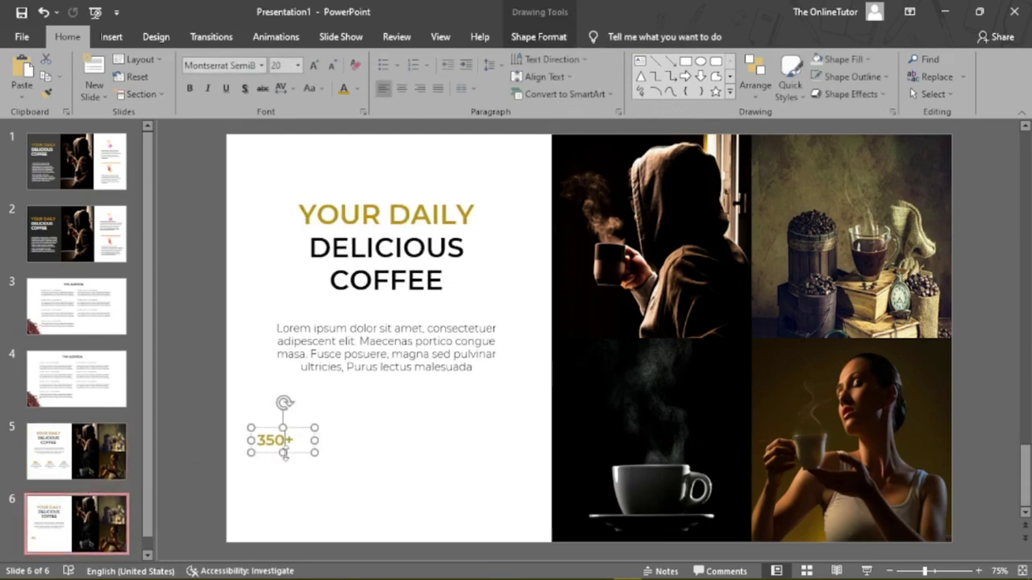
left_click_drag(289, 457, 313, 457)
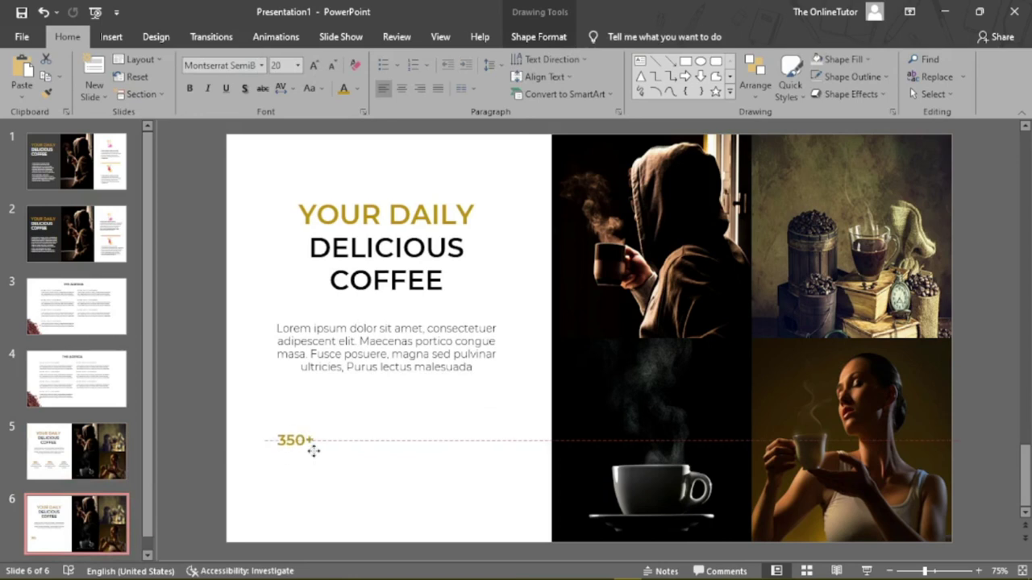
left_click(91, 469)
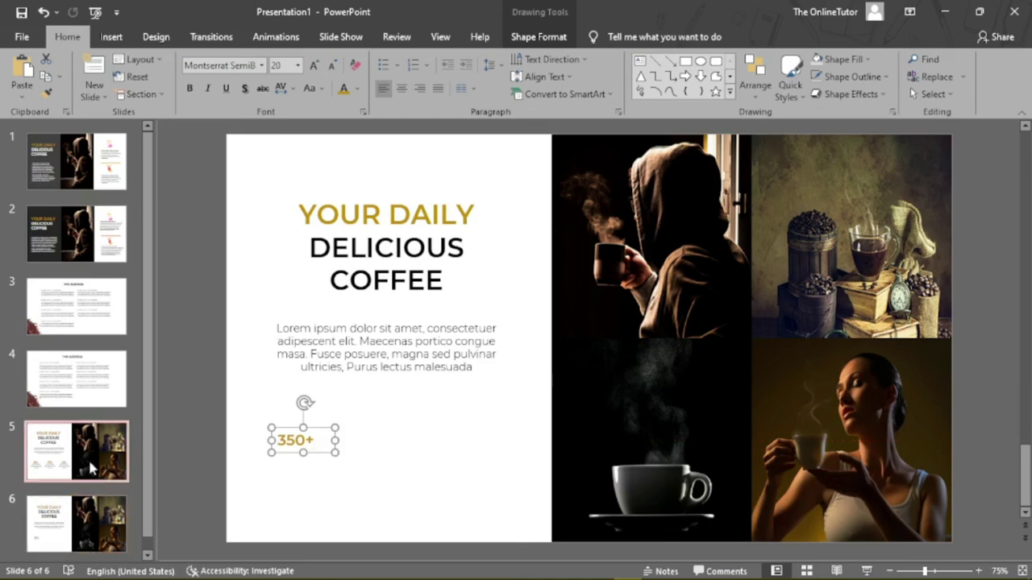
left_click(279, 441)
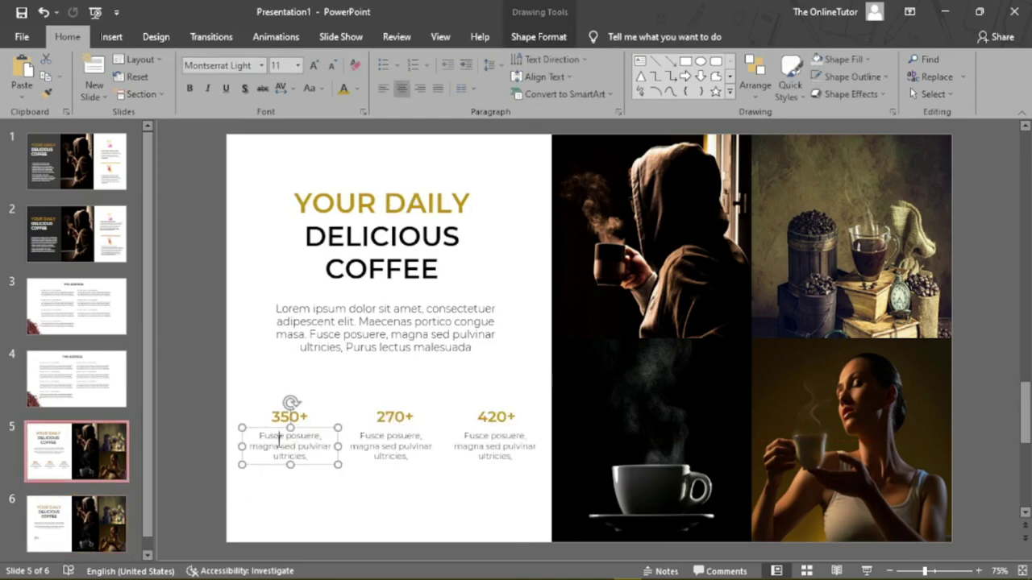
left_click(285, 69)
left_click(315, 453)
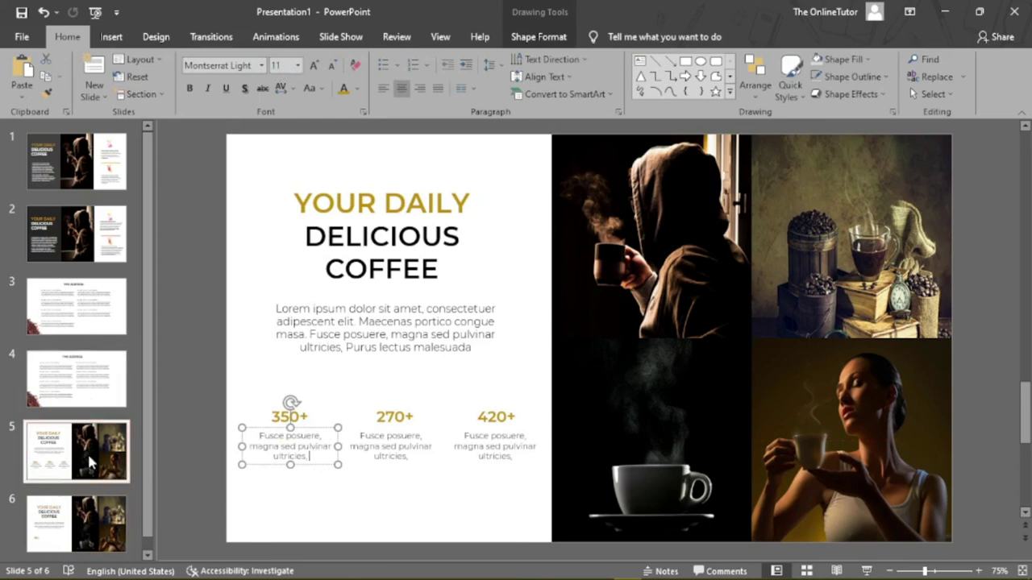
left_click(87, 510)
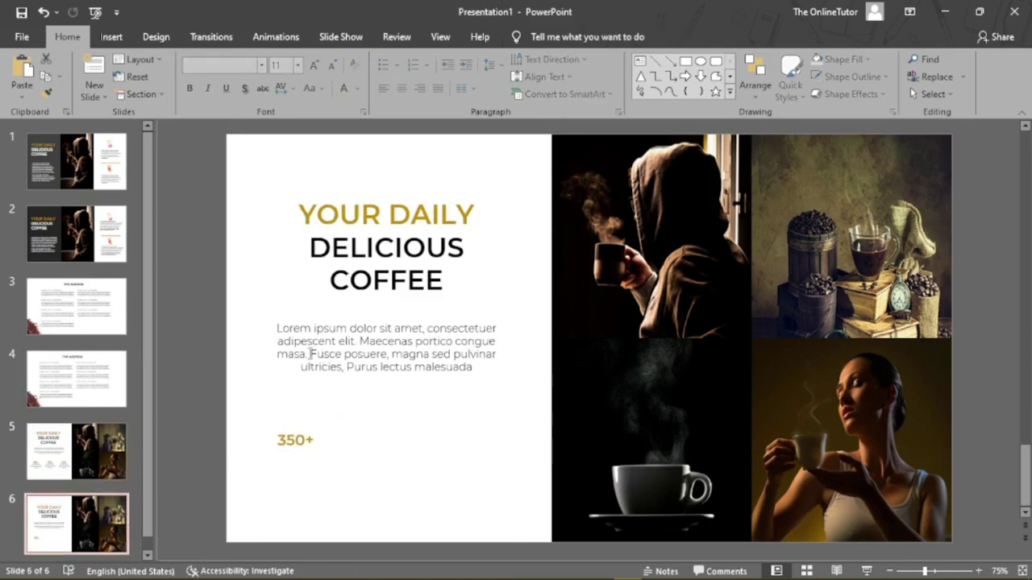
left_click(91, 452)
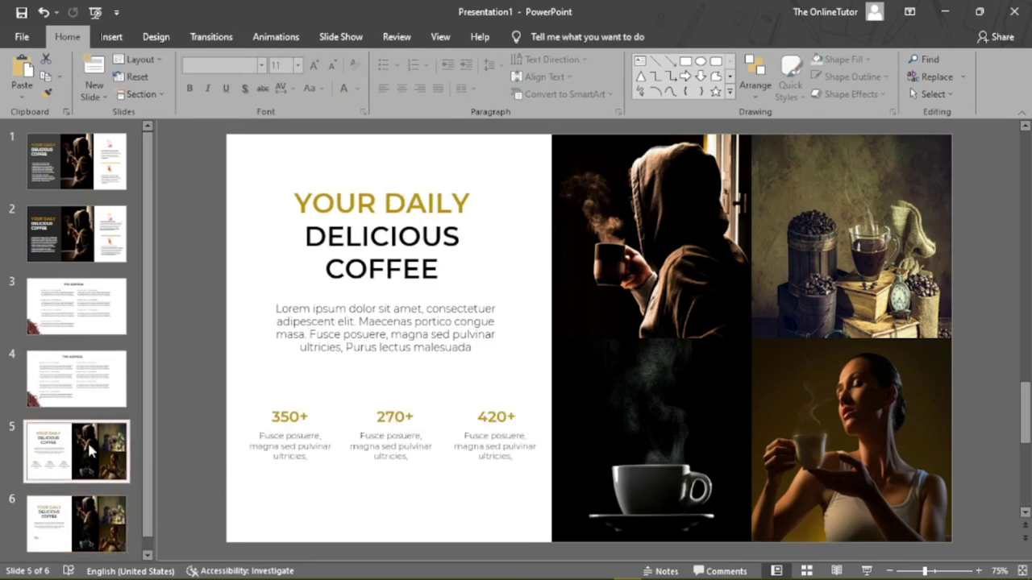
left_click(80, 523)
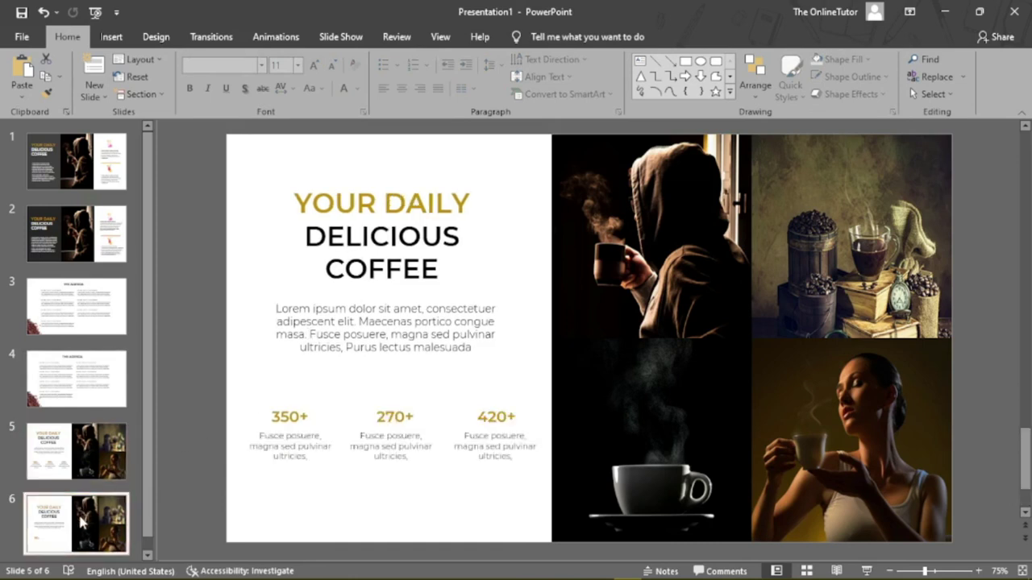
Step: Paste the sentence 'Fusce posuere, magna sed pulvinar ultricies' below 350+ at font size 11
left_click_drag(310, 354, 344, 369)
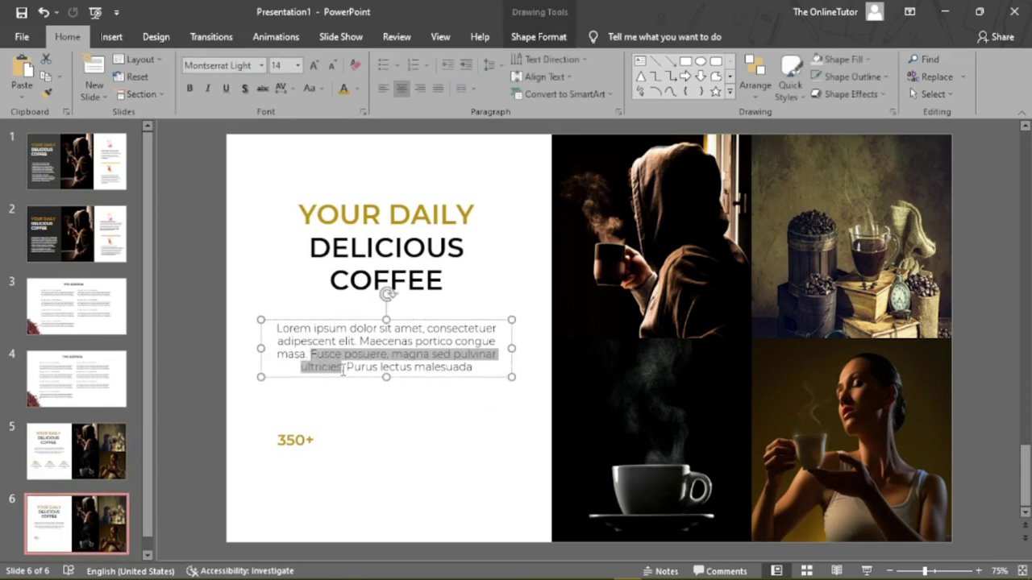
left_click(46, 77)
left_click(277, 482)
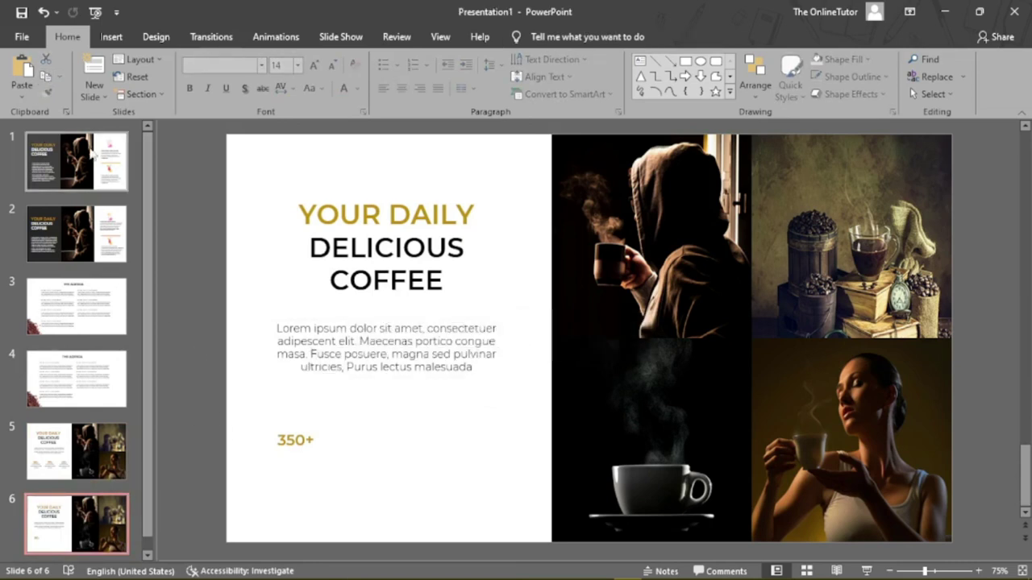
left_click(22, 70)
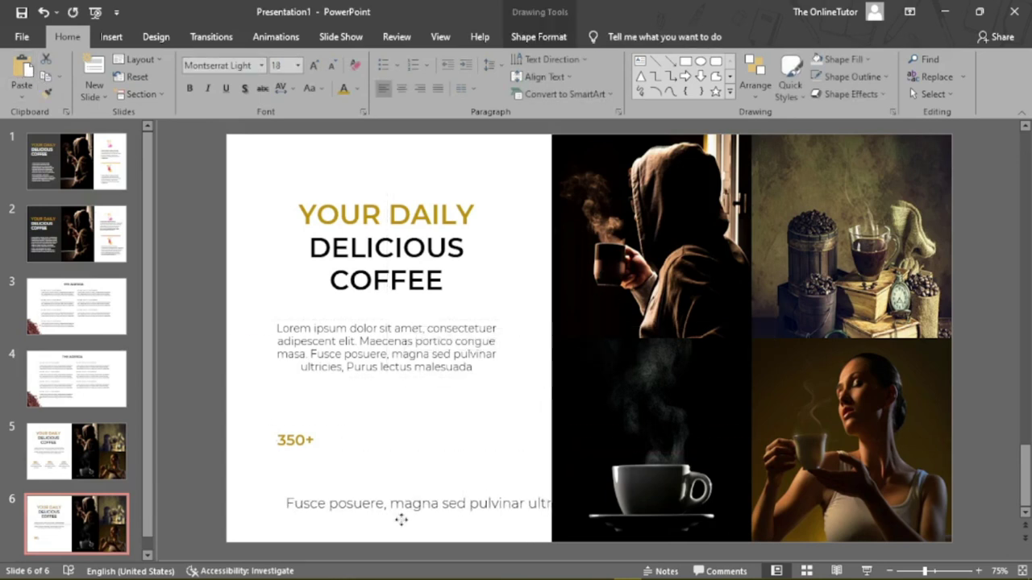
left_click_drag(548, 355, 381, 504)
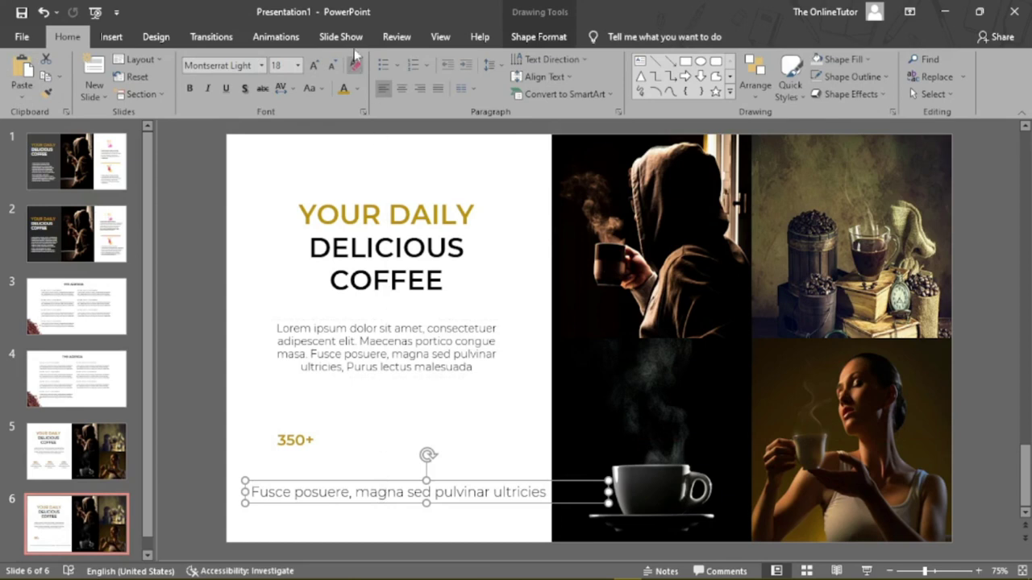
left_click(332, 65)
left_click(331, 66)
left_click(332, 66)
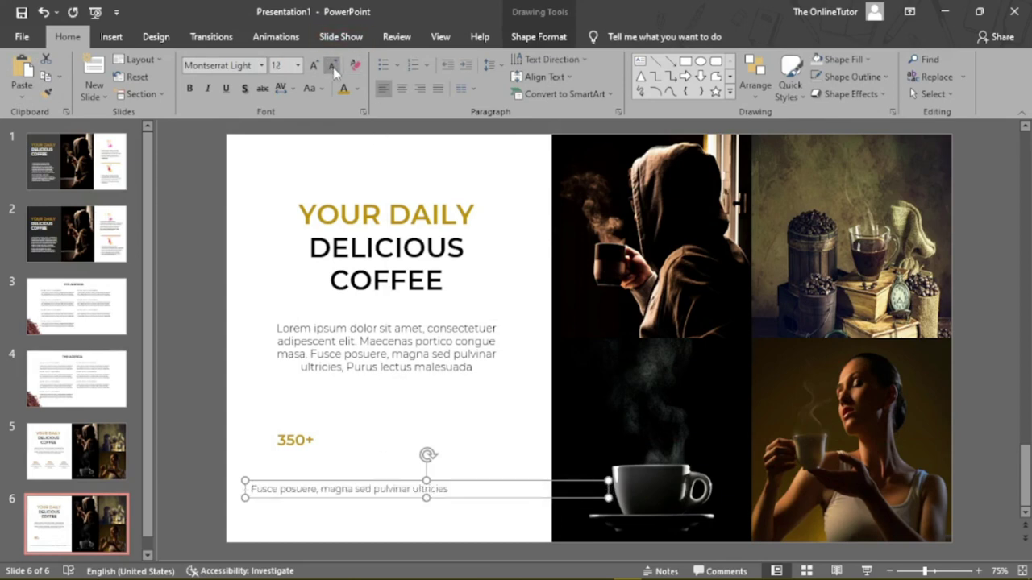
left_click(331, 66)
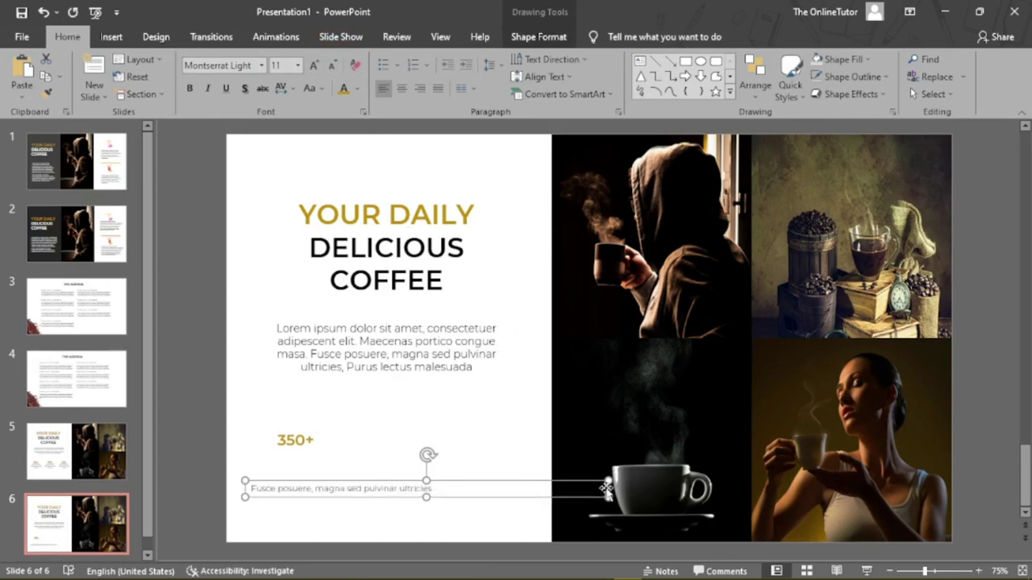
Step: Narrow the caption so it wraps onto three lines, then select it together with 350+
left_click(935, 572)
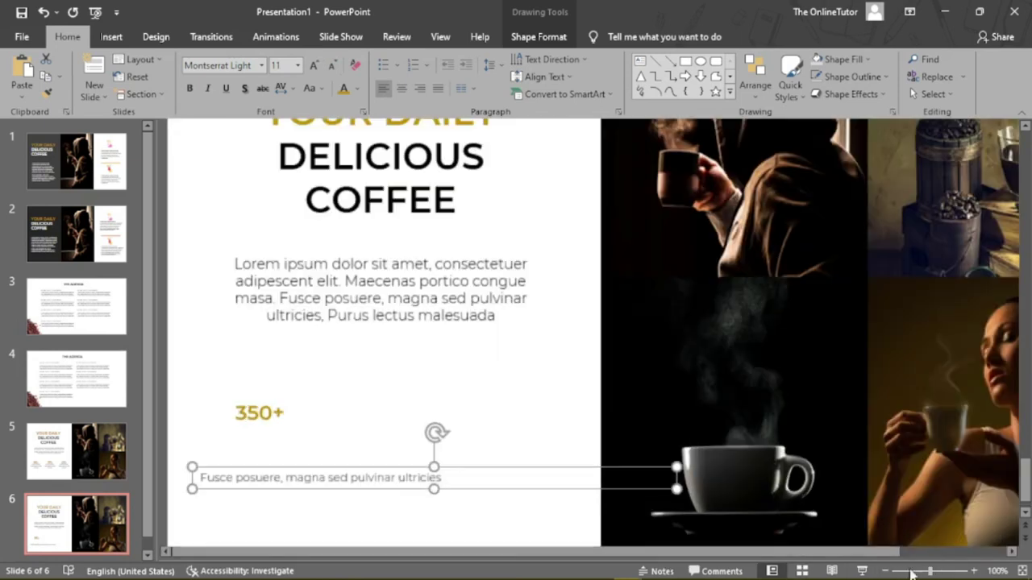
mouse_move(572, 477)
left_mouse_down()
mouse_move(320, 478)
mouse_move(297, 428)
mouse_move(311, 417)
mouse_move(311, 428)
left_mouse_up()
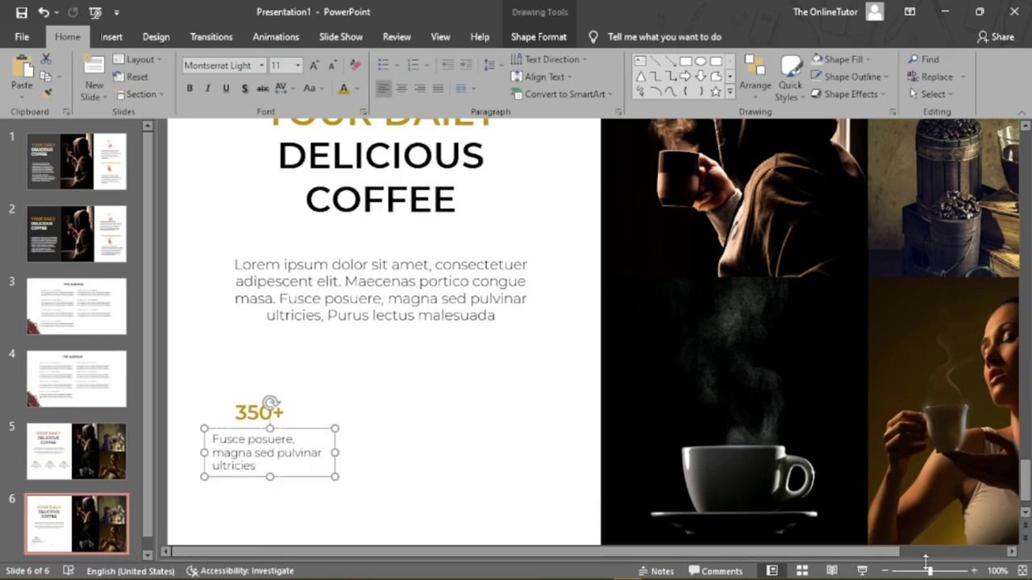
left_click(886, 571)
left_click(886, 571)
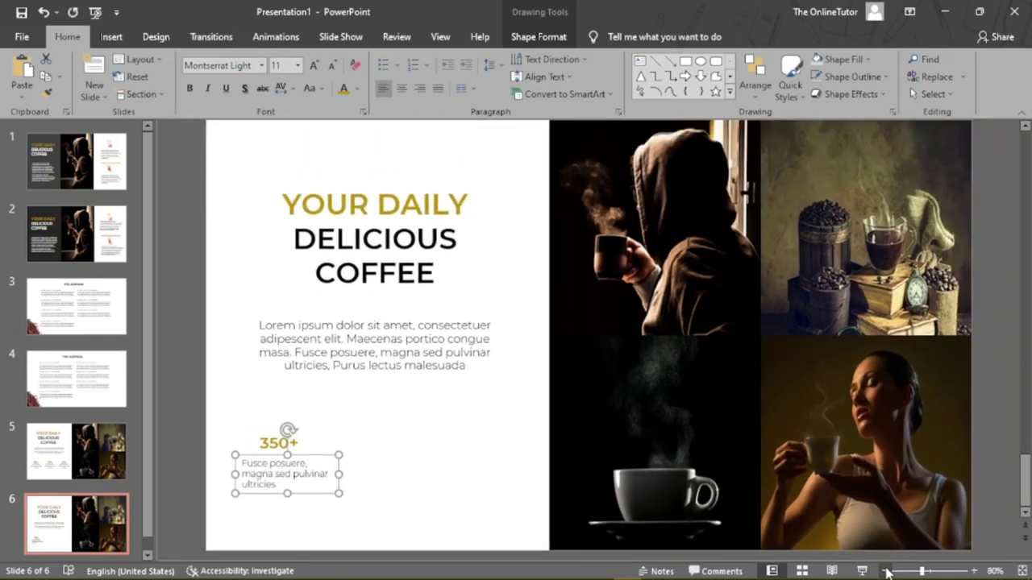
left_click(885, 571)
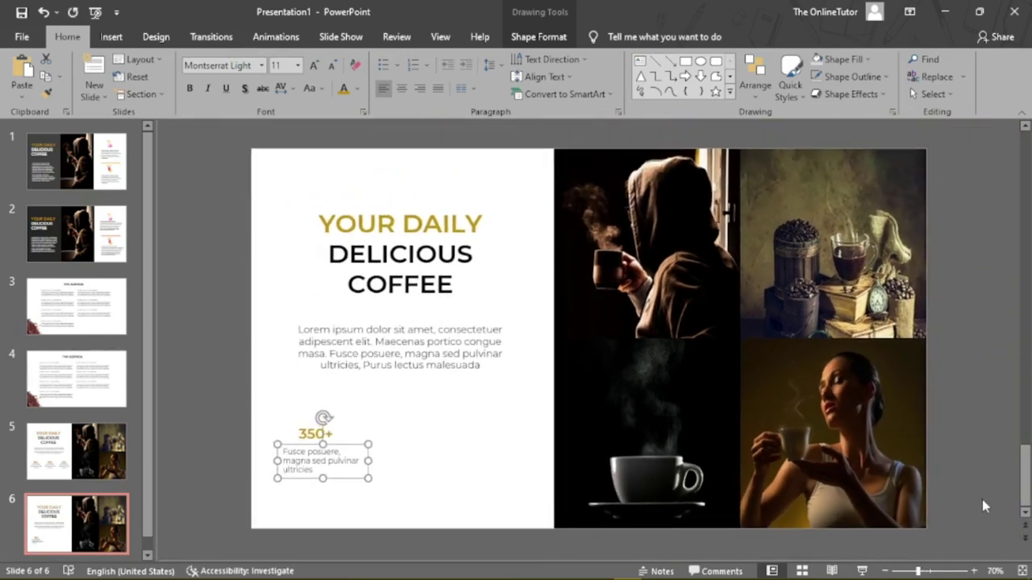
left_click(308, 433)
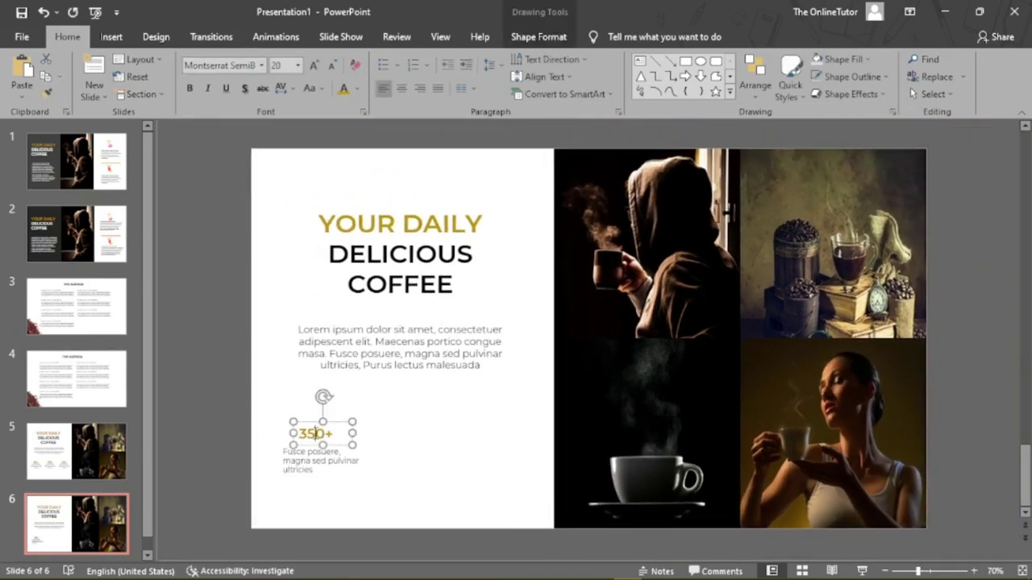
left_click(308, 464)
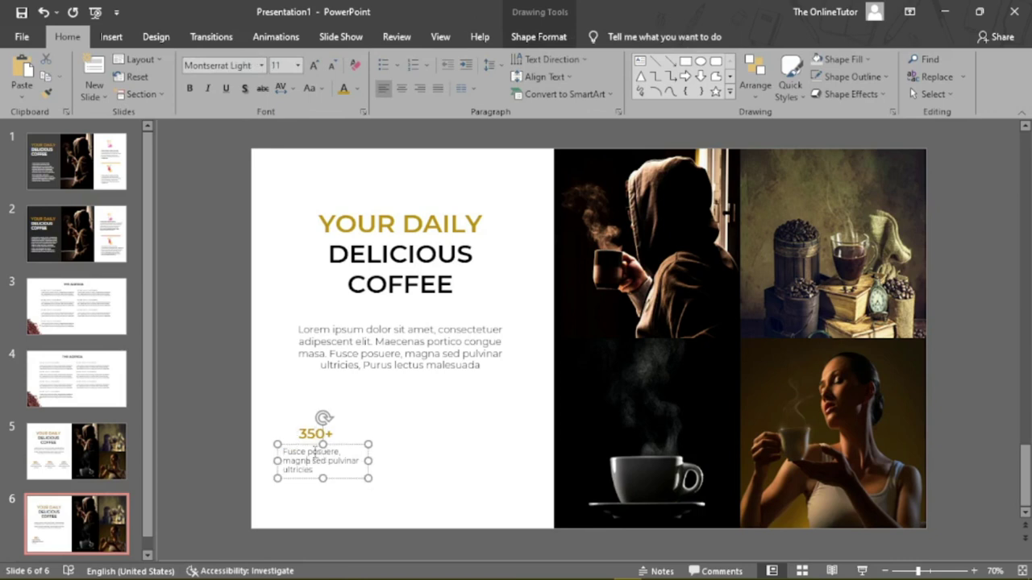
left_click(310, 429, "shift")
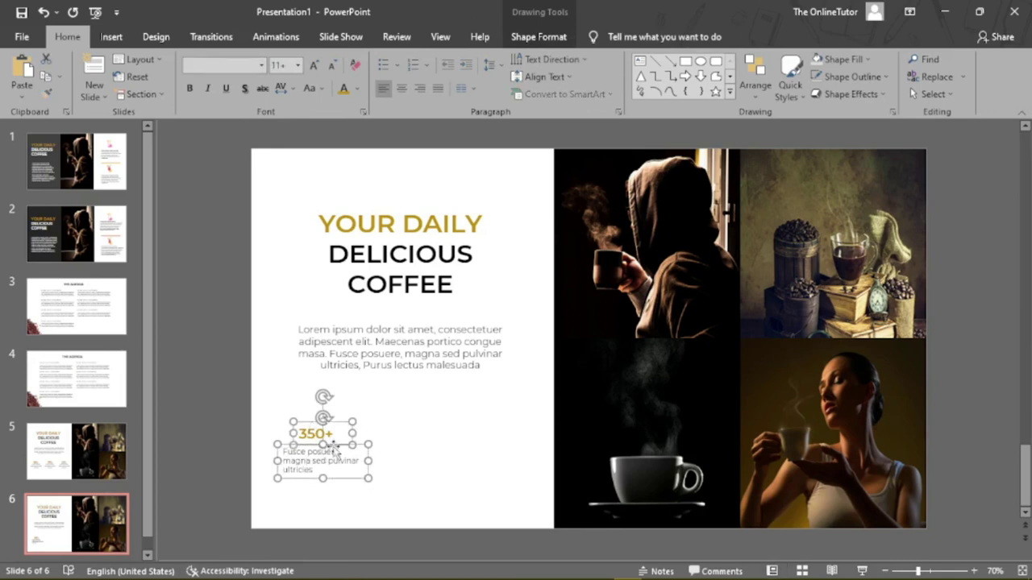
Step: Duplicate the 350+ figure and caption into a row of three stats, comparing with slide 5
mouse_move(342, 424)
left_mouse_down()
mouse_move(525, 436)
mouse_move(500, 435)
mouse_move(508, 434)
left_mouse_up()
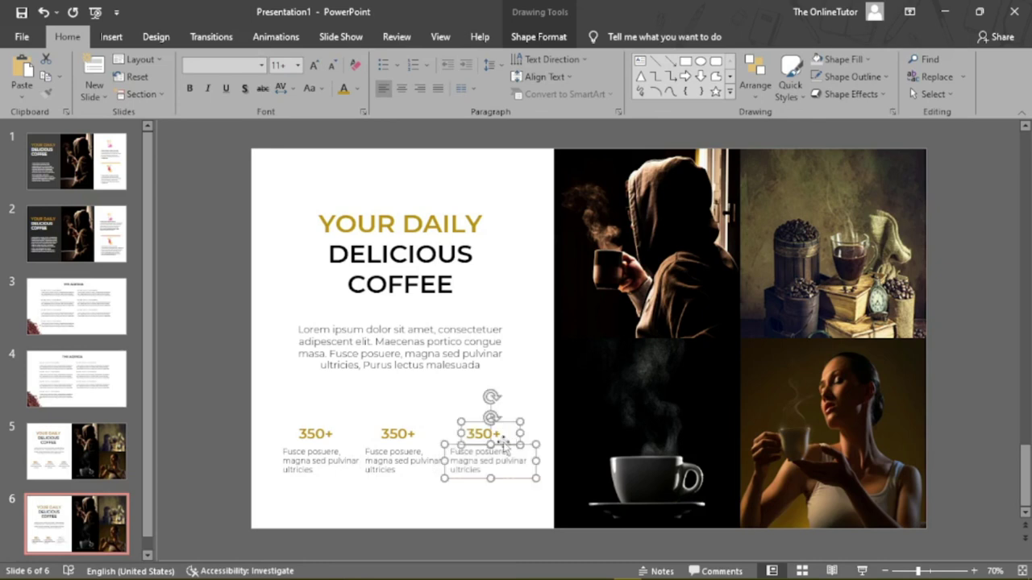
left_click(432, 503)
left_click(32, 460)
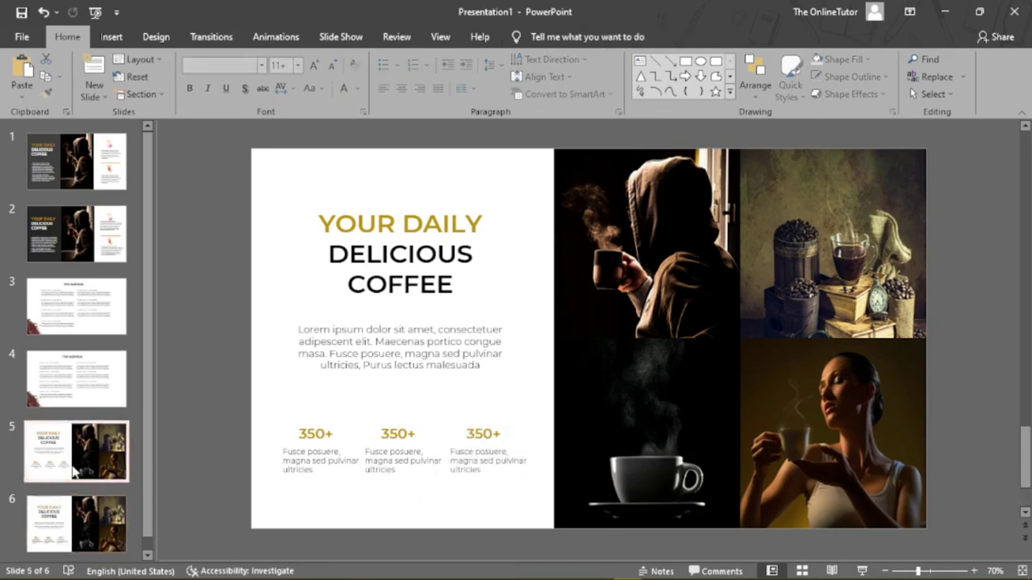
left_click(73, 530)
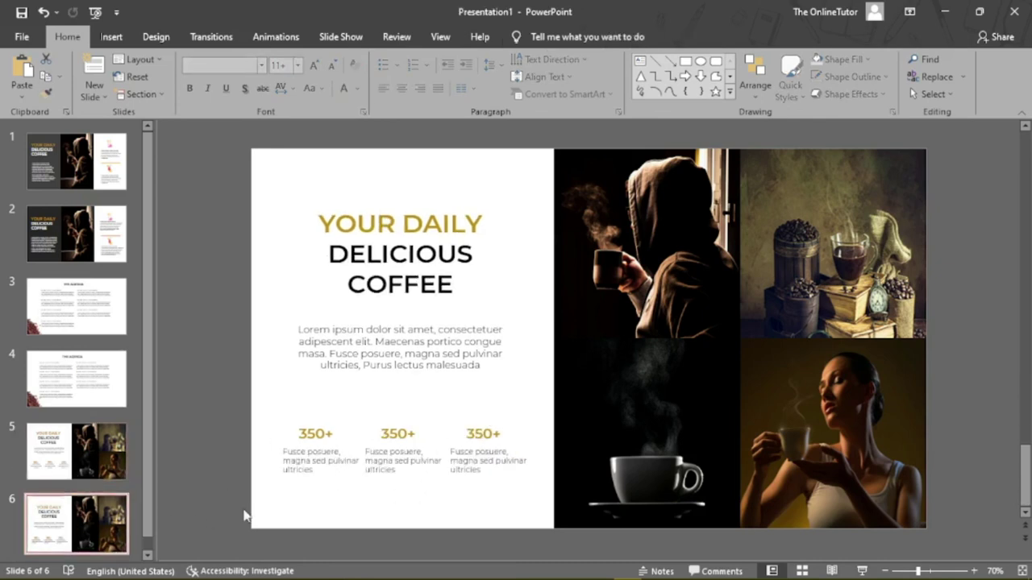
Step: Center-align the text of each of the three captions beneath their figures
left_click_drag(323, 473, 282, 450)
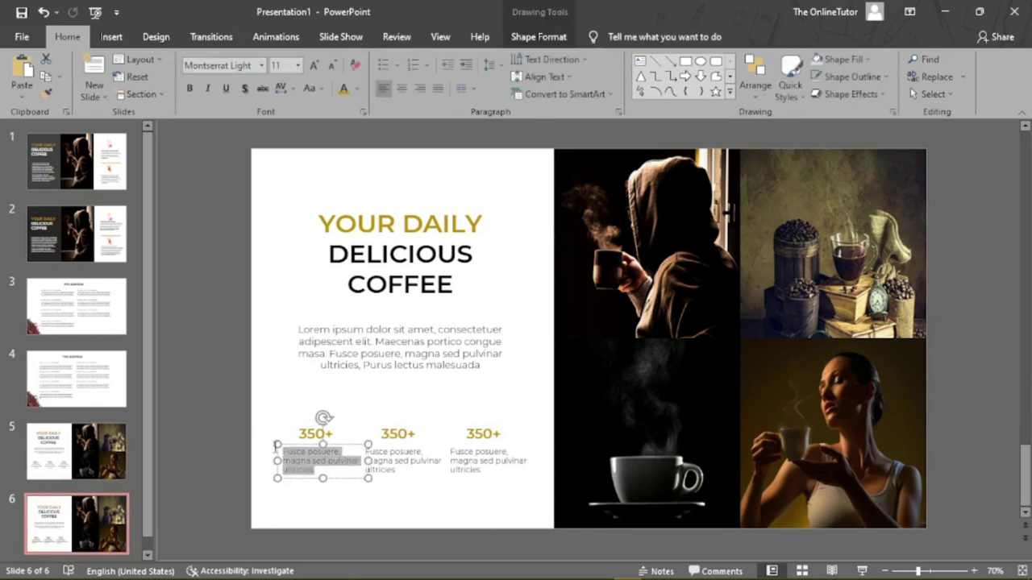
left_click(403, 88)
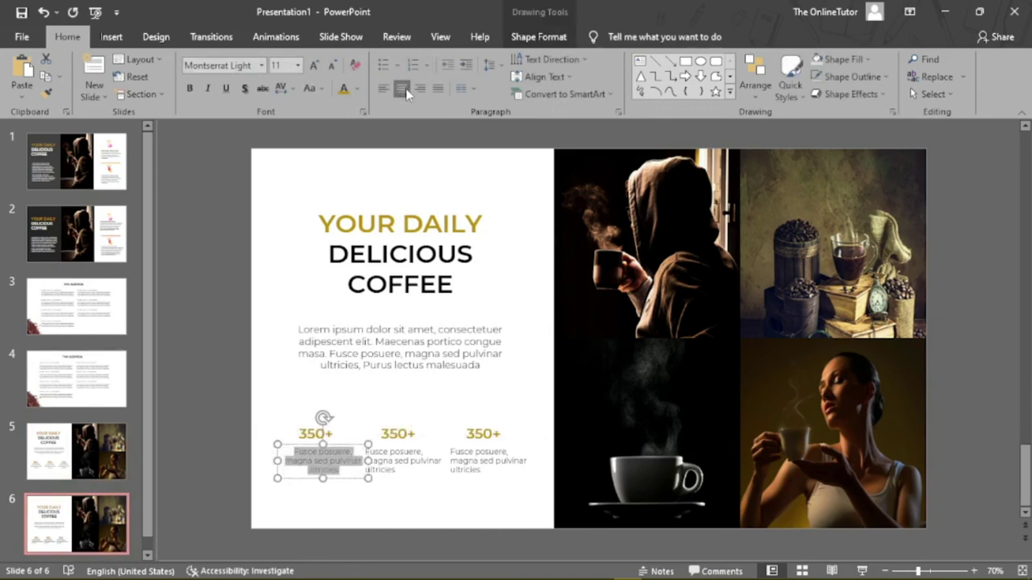
left_click(406, 475)
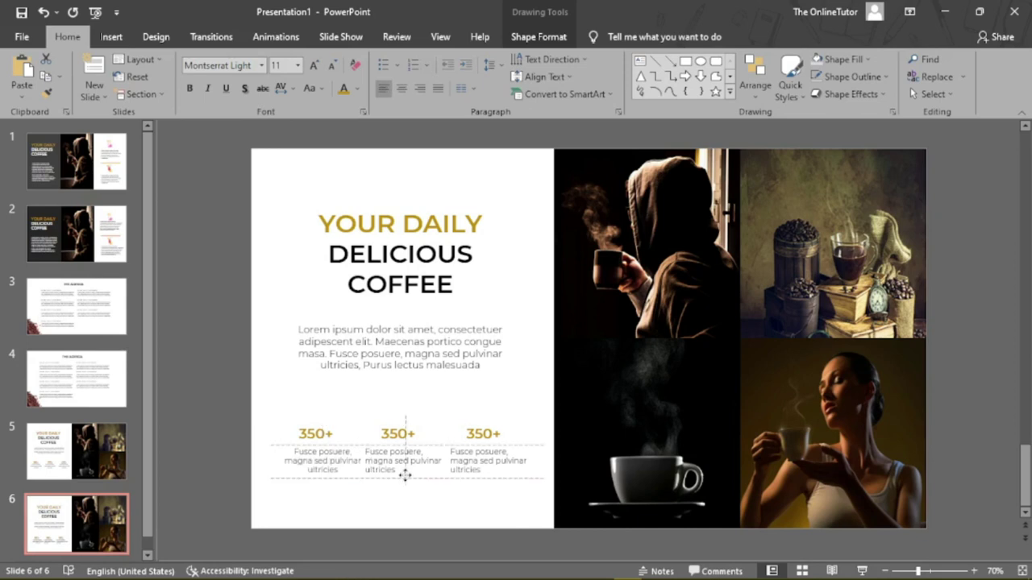
left_click_drag(374, 448, 399, 471)
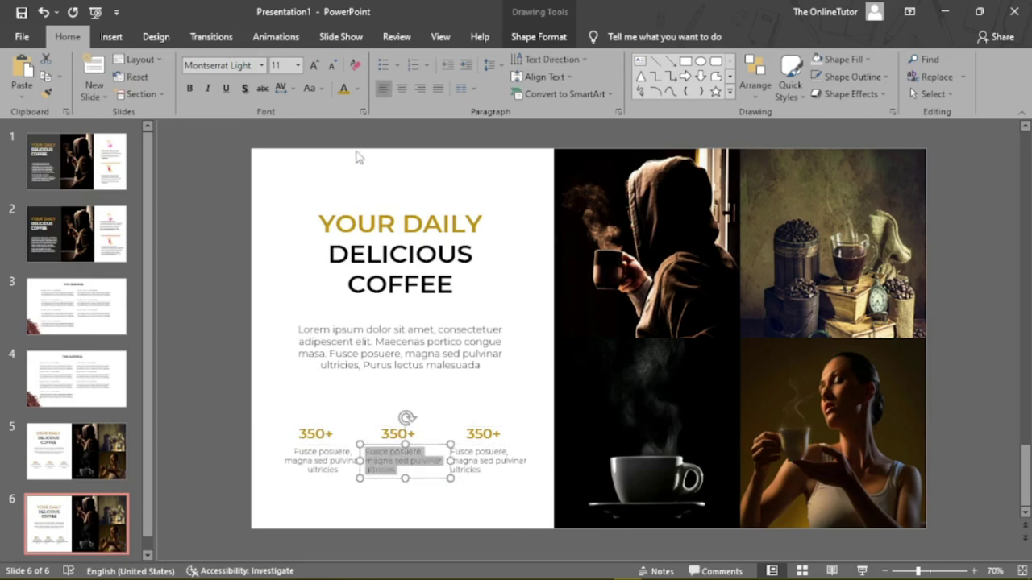
left_click(401, 91)
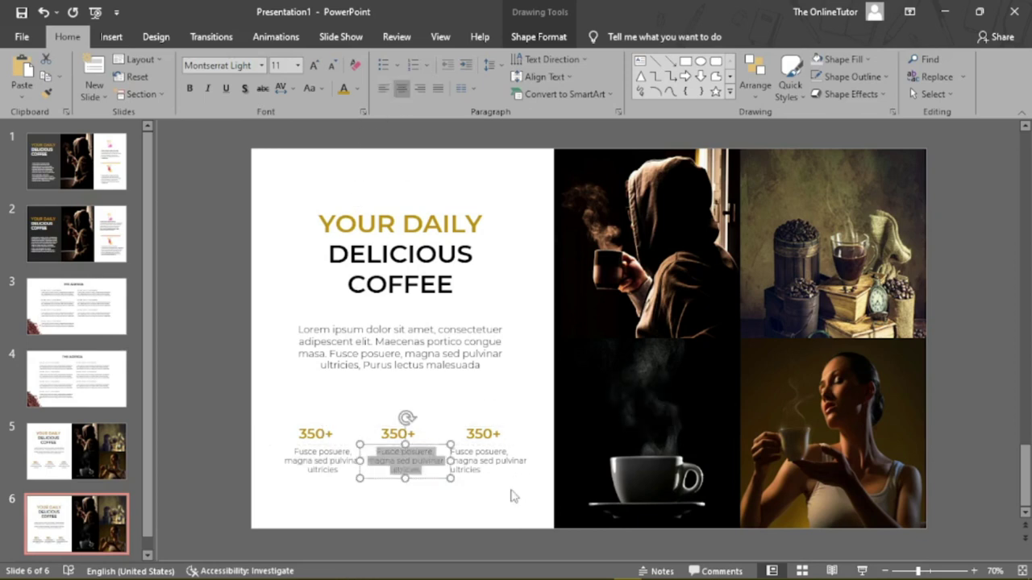
left_click(483, 470)
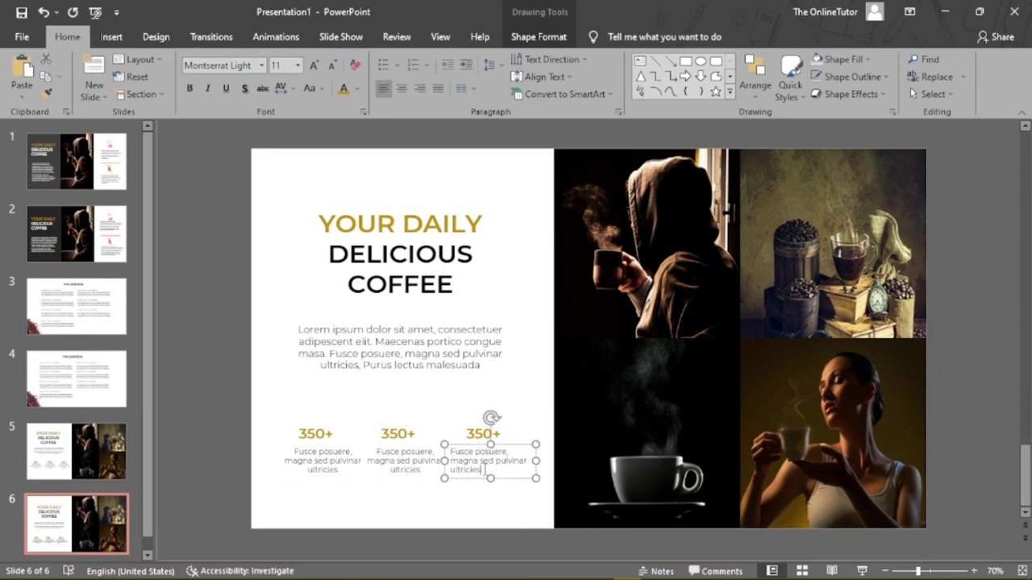
left_click_drag(484, 470, 437, 441)
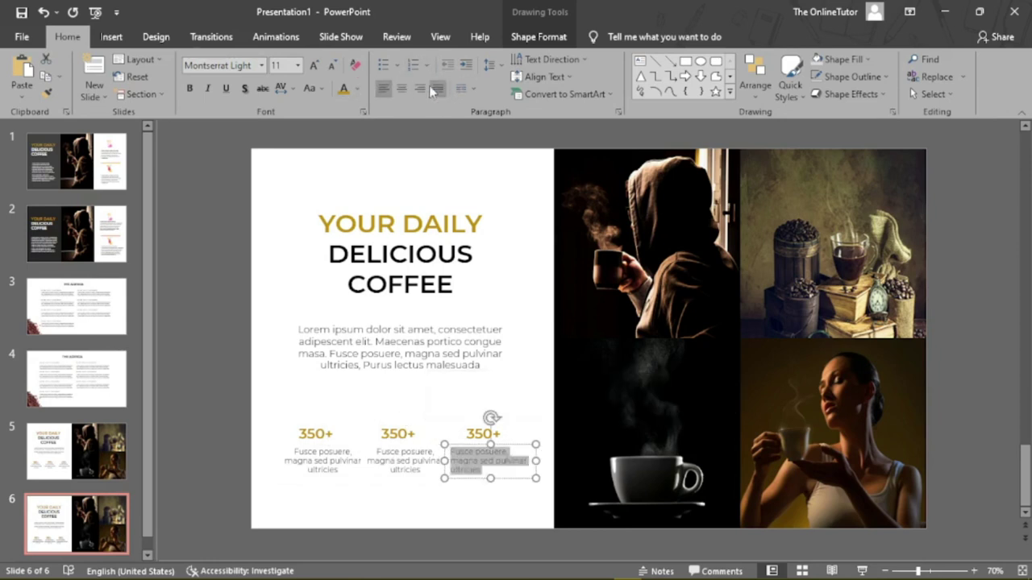
left_click(406, 88)
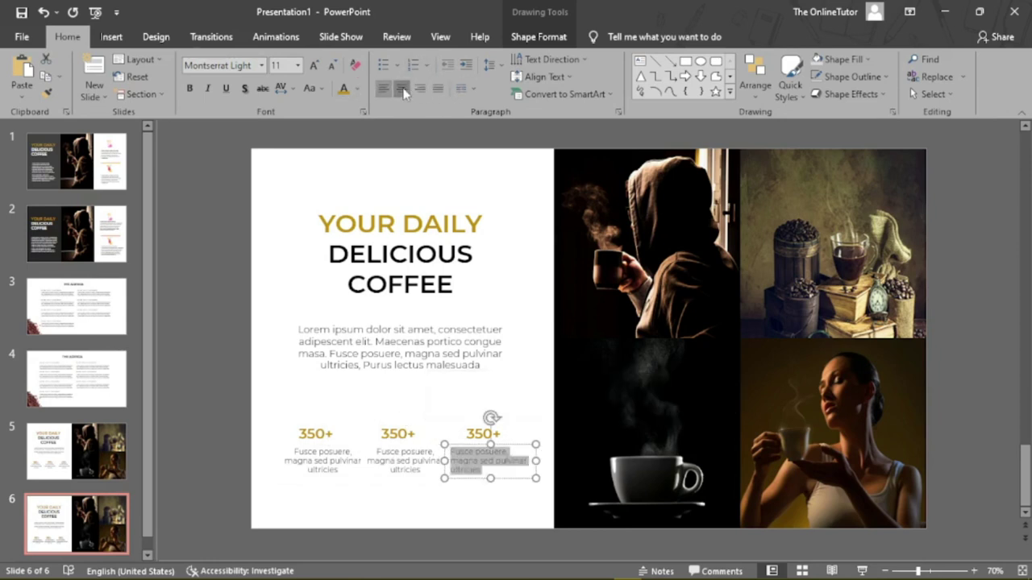
left_click(229, 337)
scroll(339, 448, "up", 1)
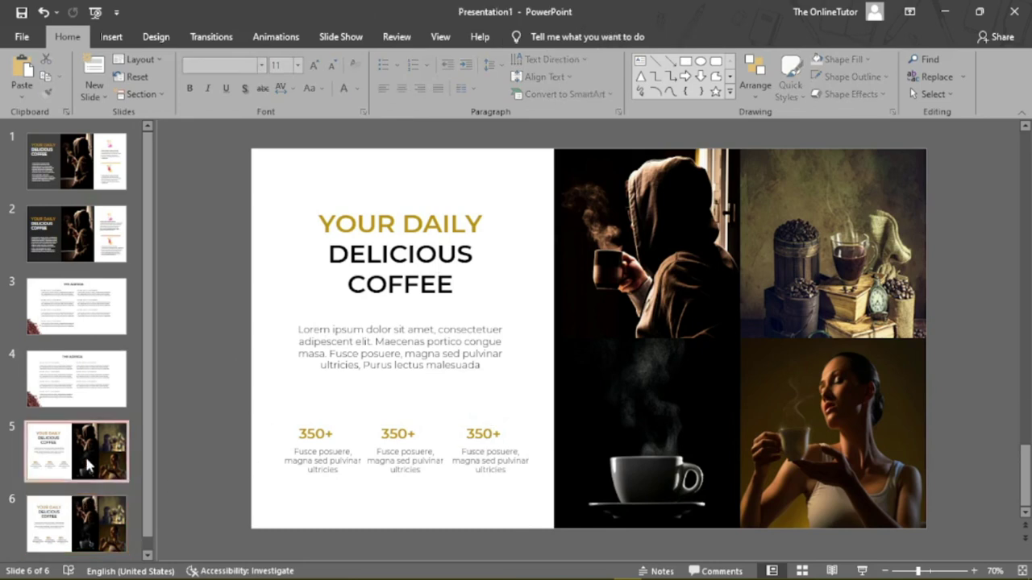
Step: Change the middle and right figures from 350+ to 270+ and 420+, matching slide 5
left_click(410, 411)
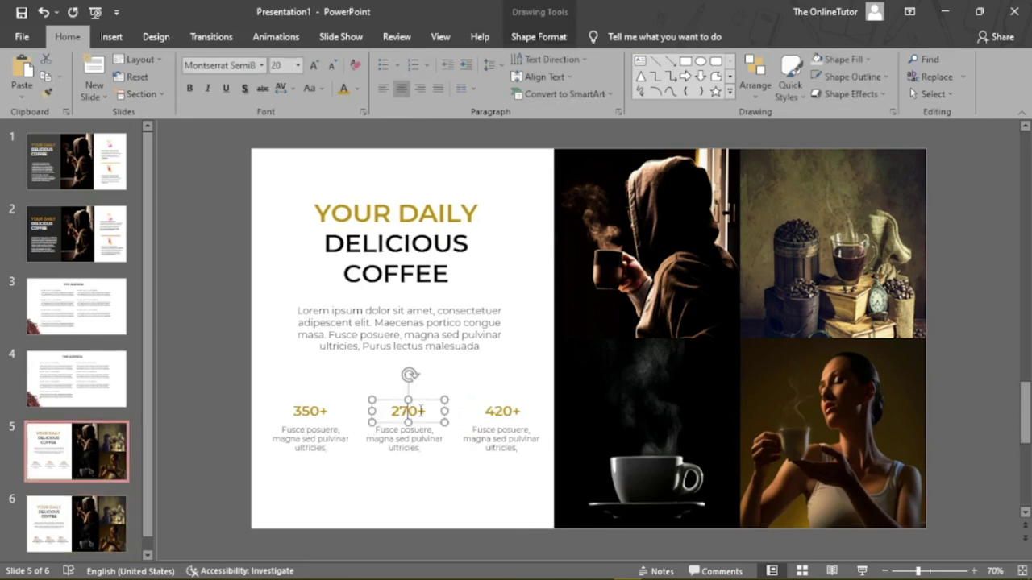
left_click(496, 411)
scroll(194, 490, "down", 1)
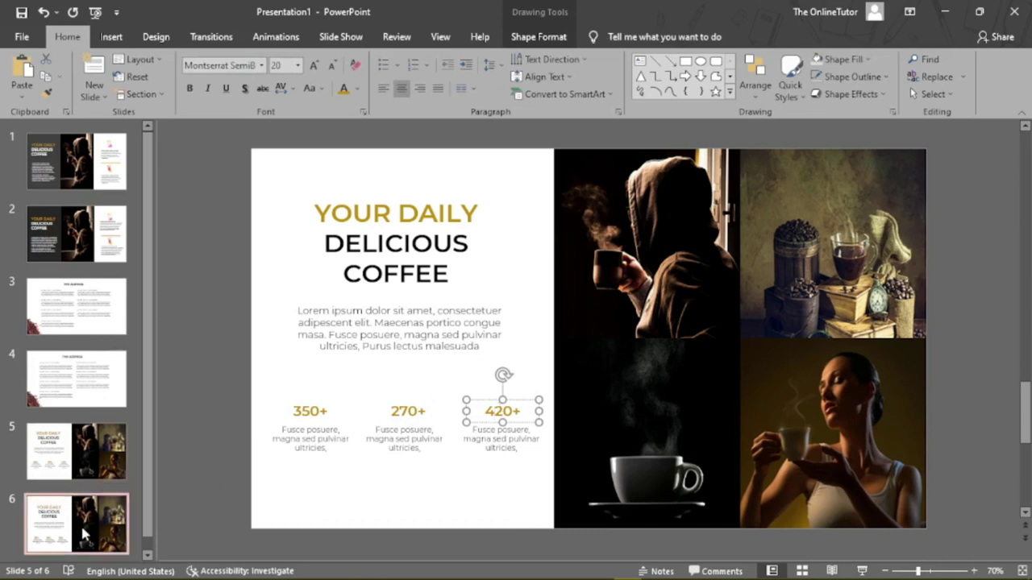
left_click(405, 434)
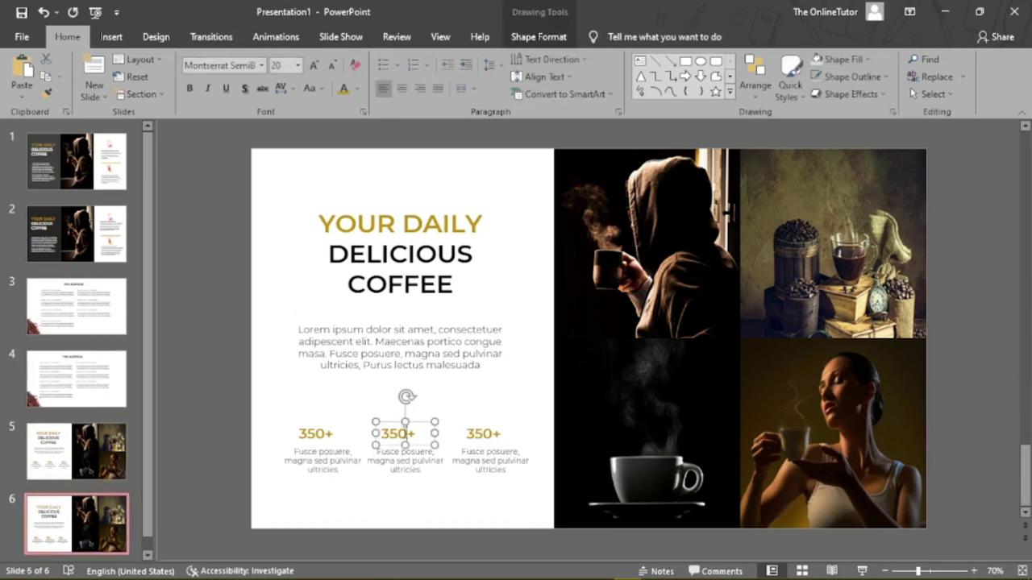
key("BackSpace")
key("BackSpace")
type("27")
left_click(483, 431)
key("BackSpace")
key("BackSpace")
type("42")
Step: Select all three stat columns and shift the row slightly upward
left_click_drag(208, 388, 552, 518)
key("Up")
key("Up")
key("Up")
key("Up")
key("Up")
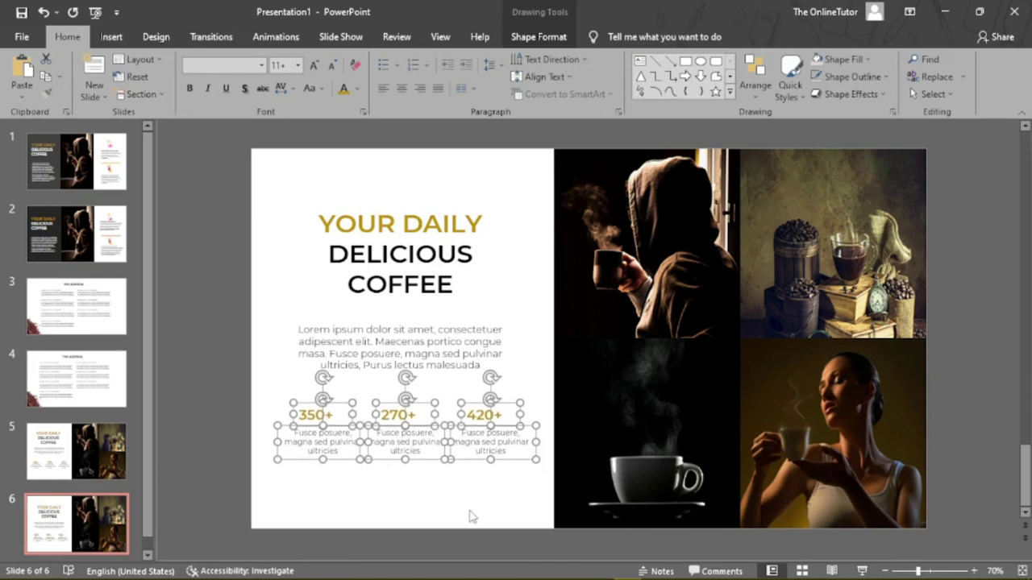
left_click_drag(391, 457, 390, 470)
left_click(216, 435)
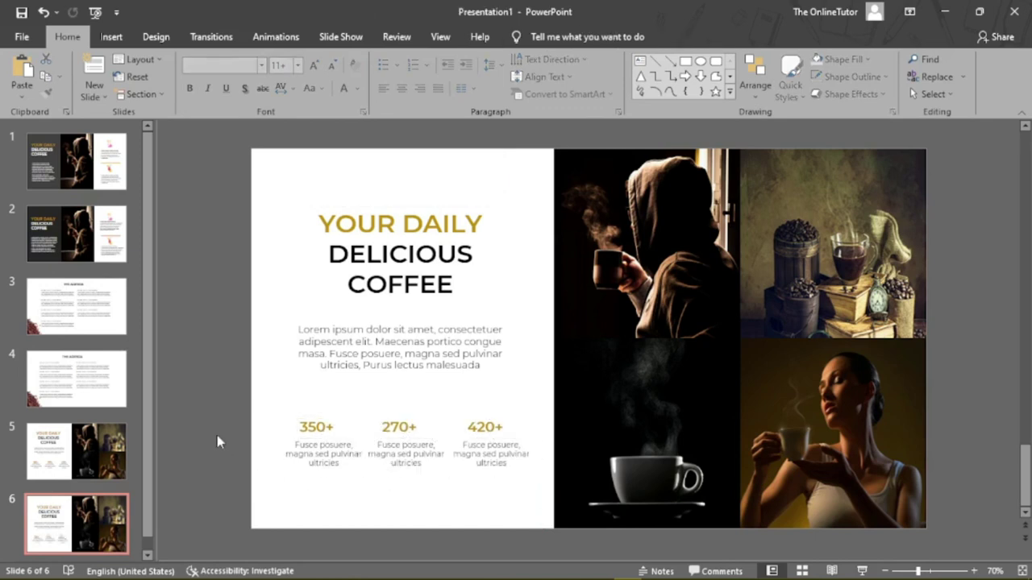
left_click(110, 456)
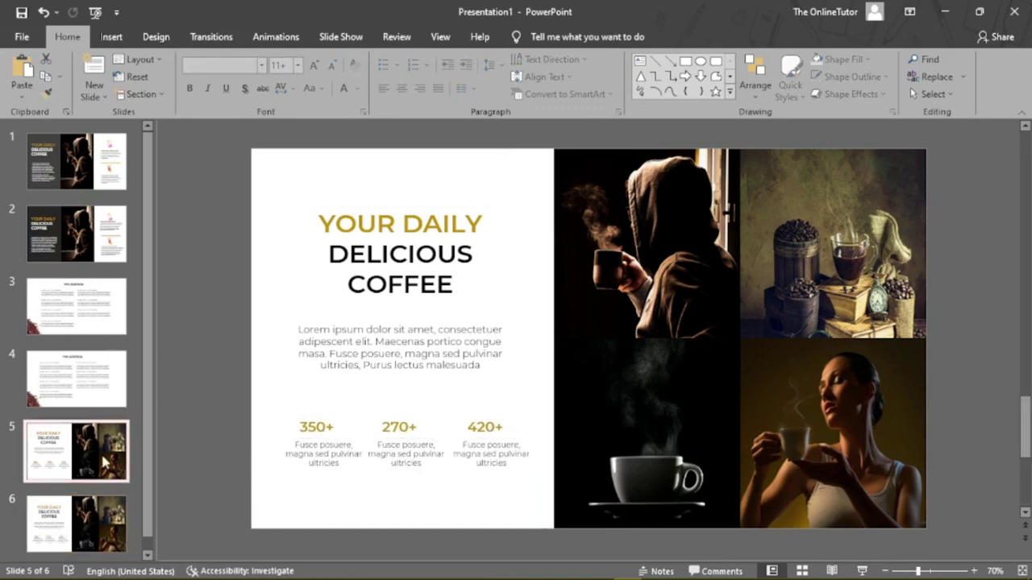
left_click(101, 520)
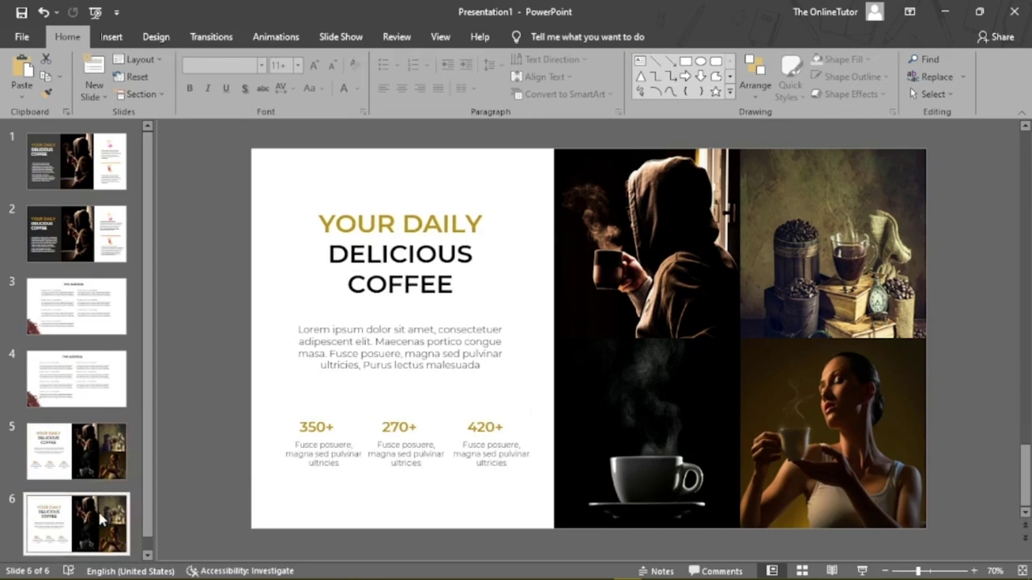
left_click(93, 453)
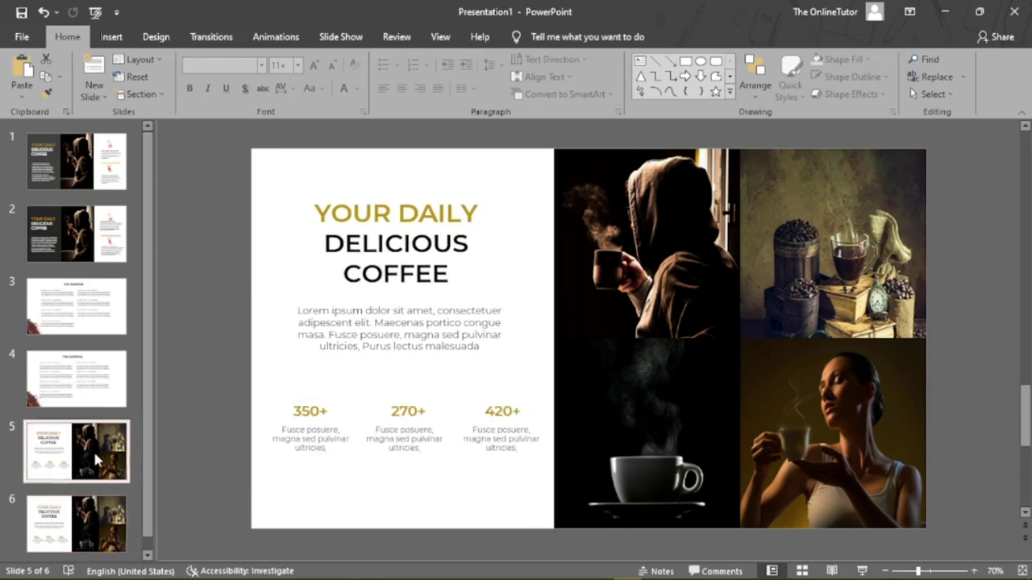
left_click(94, 526)
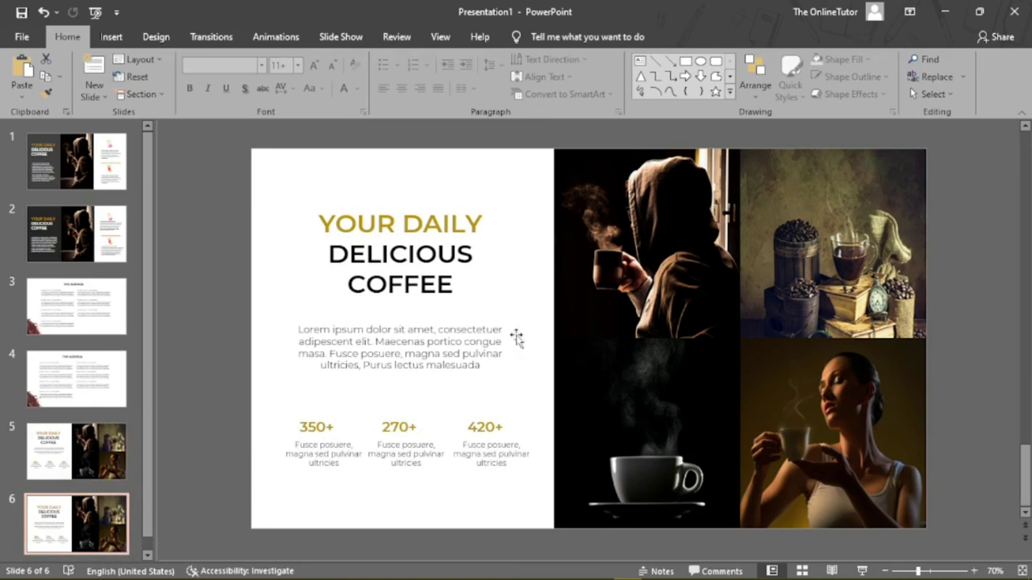
left_click(416, 255)
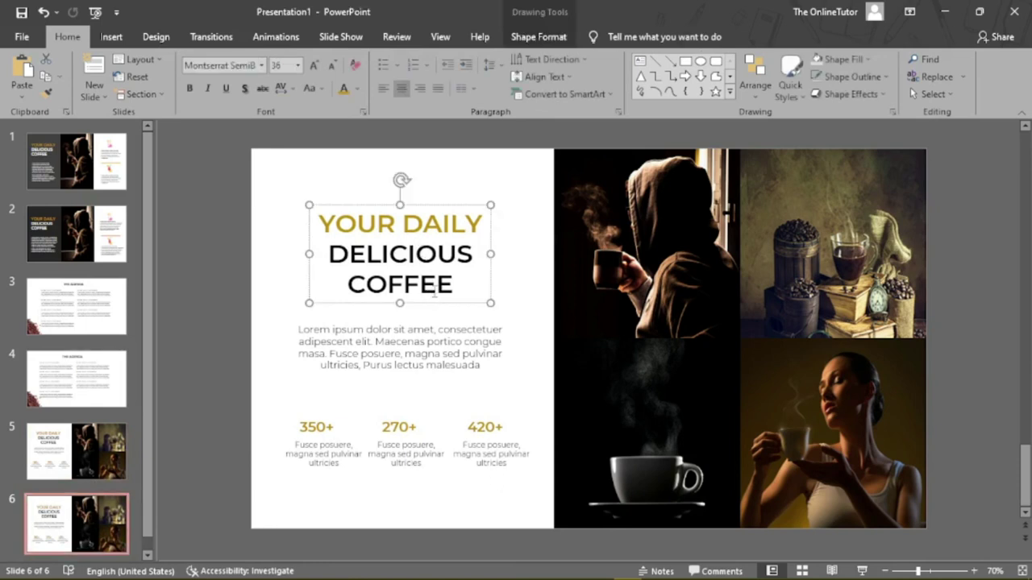
double_click(433, 291)
left_click(433, 348)
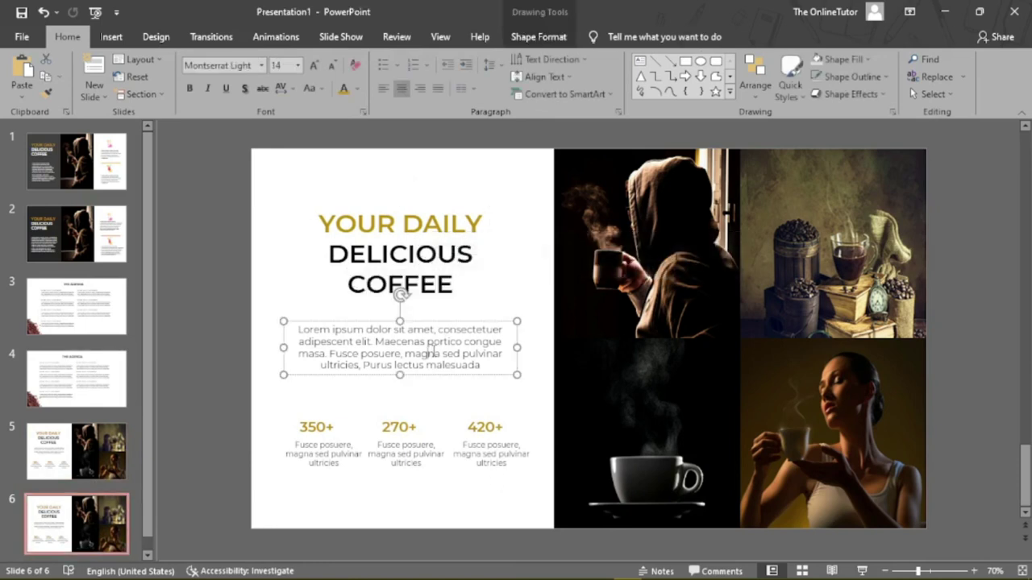
left_click(321, 442)
left_click(412, 448)
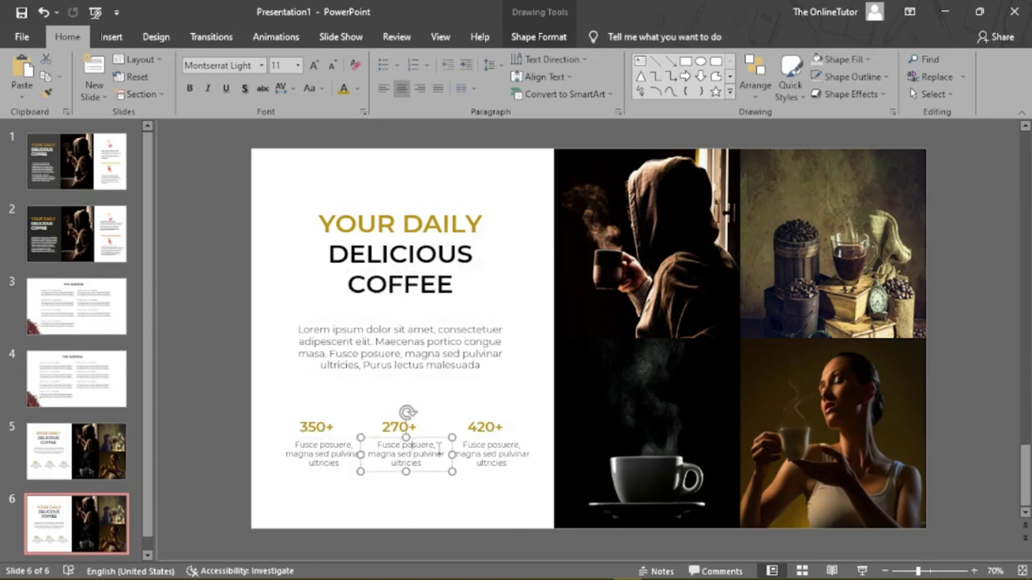
left_click(620, 293)
left_click(677, 401)
left_click(756, 292)
left_click(806, 409)
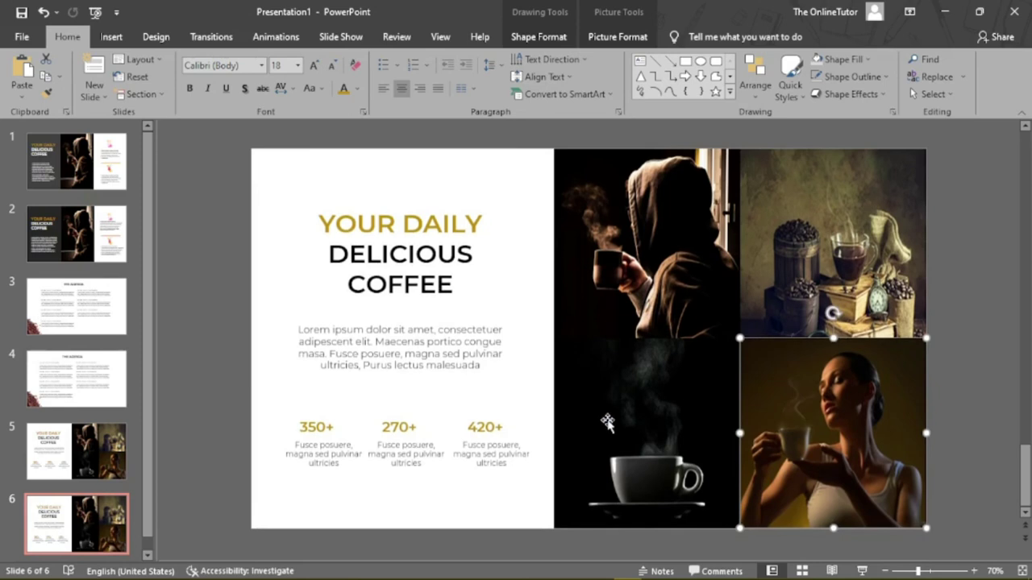
left_click(201, 360)
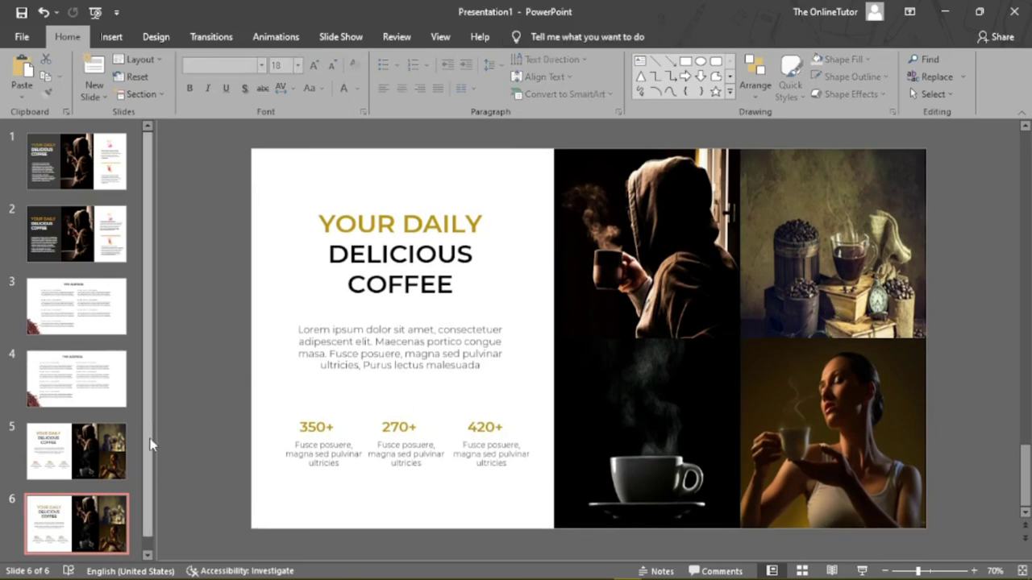
scroll(161, 452, "down", 1)
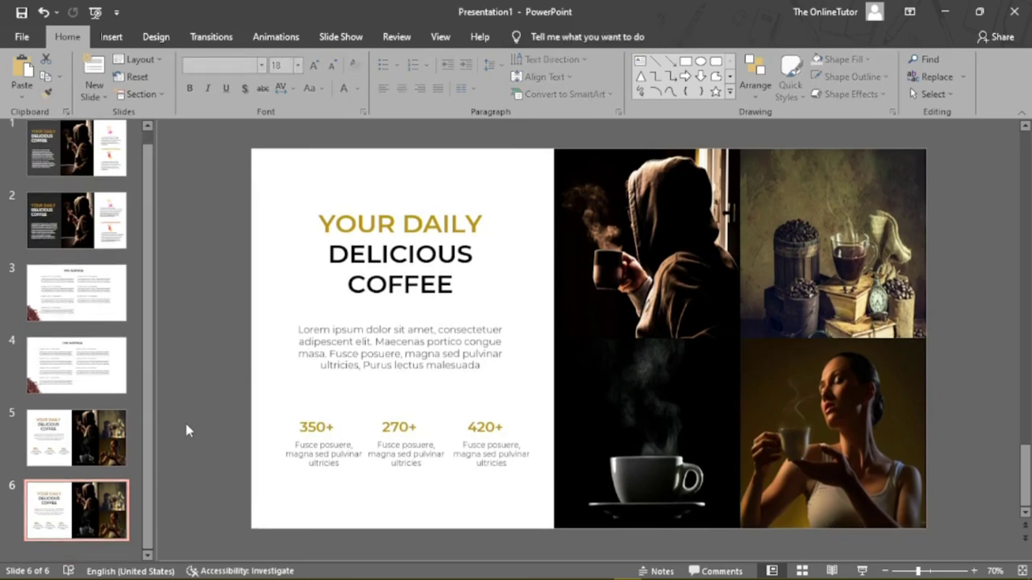